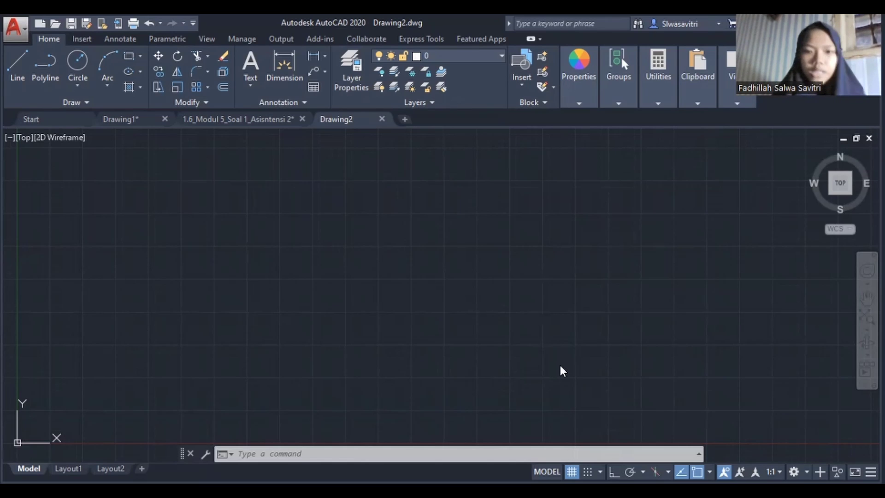
Set the drawing units to a length precision of 0.00 and an insertion scale of millimeters
text(units)
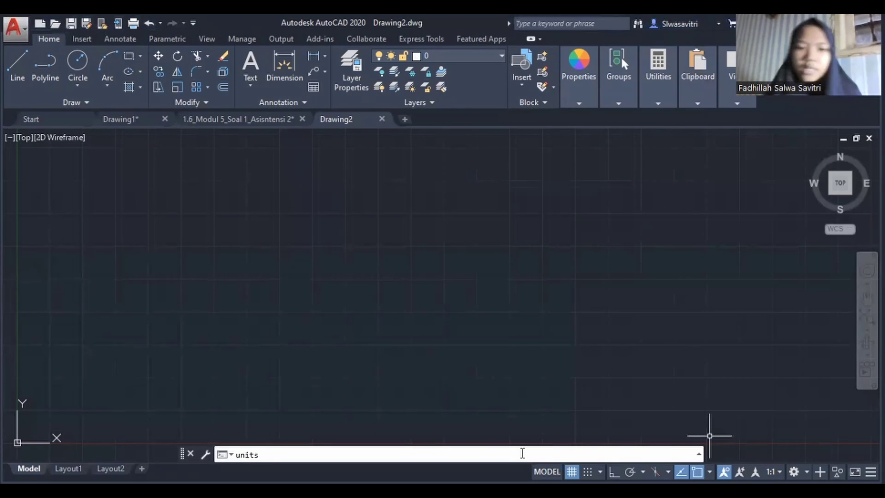
click(380, 377)
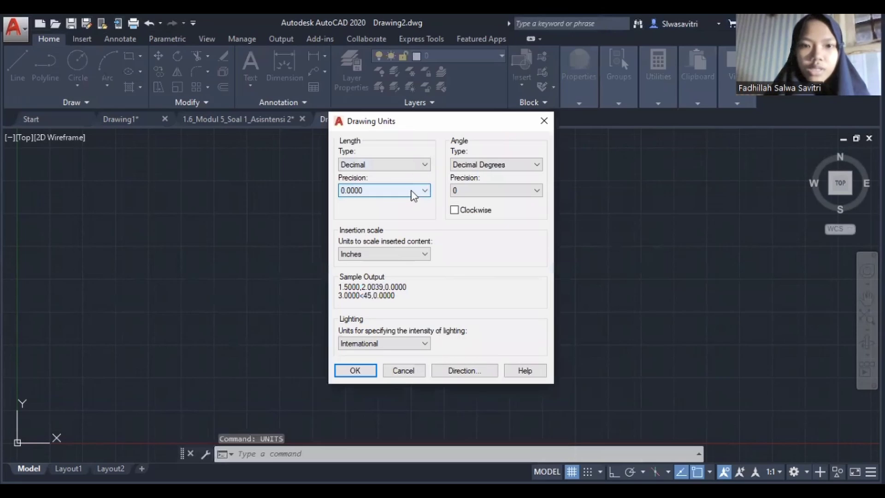
click(415, 189)
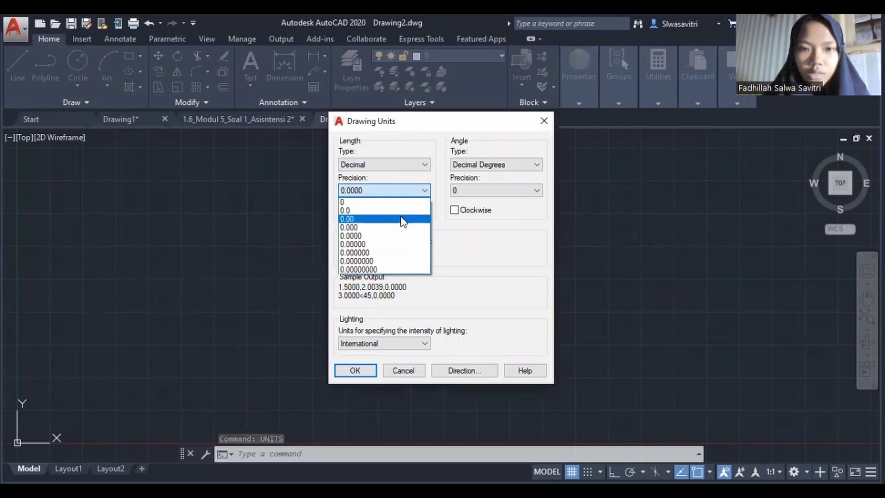
click(403, 219)
click(394, 254)
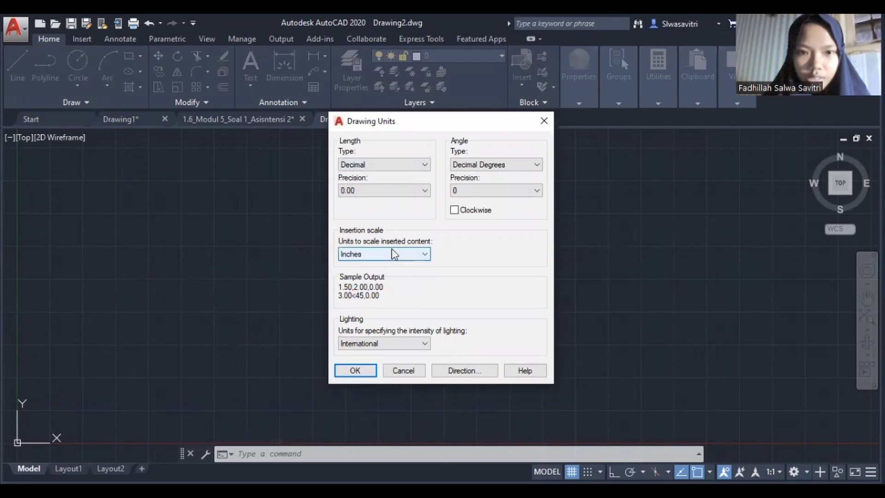
click(394, 254)
click(364, 308)
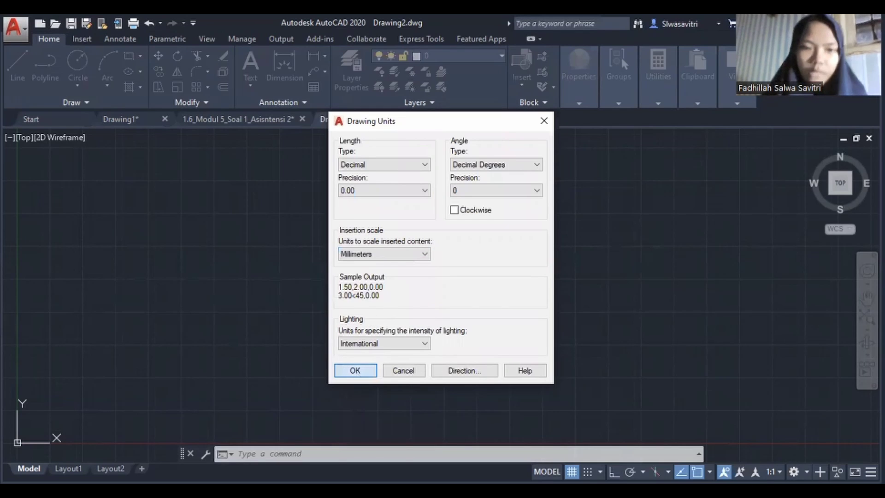
click(356, 373)
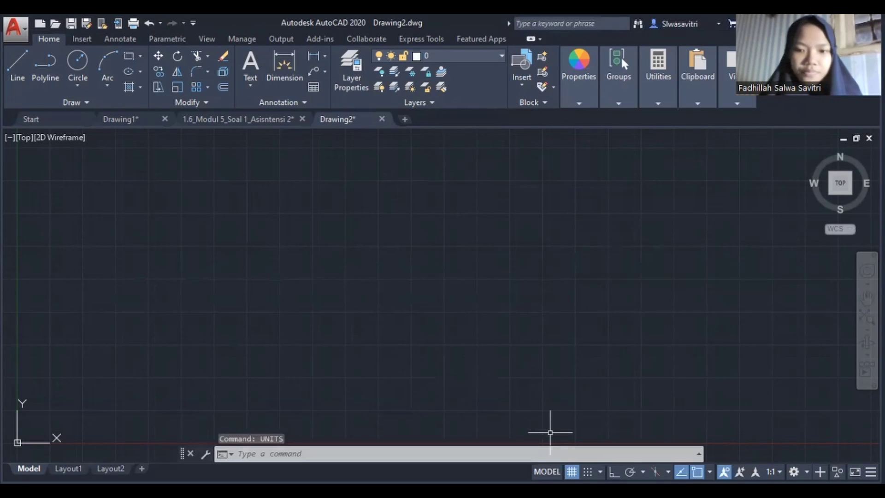
Turn on ortho mode and draw a closed rectangle 160 mm wide and 88 mm high with the Line command
click(614, 471)
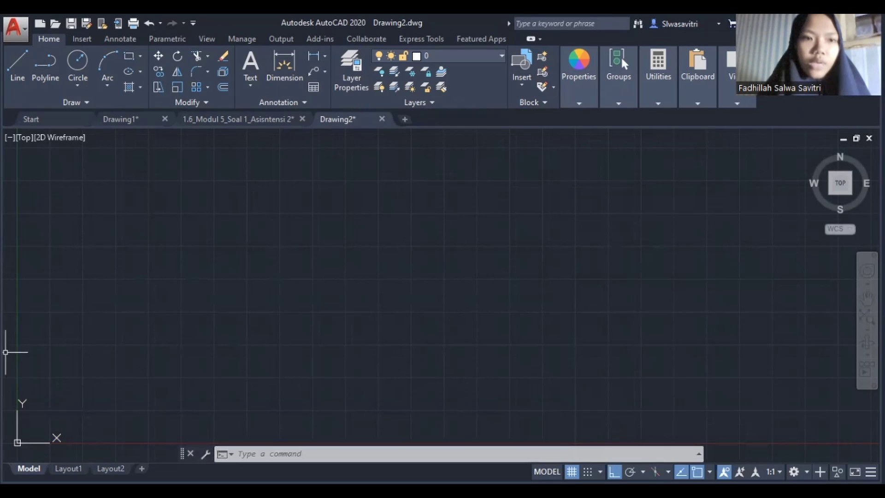
click(7, 72)
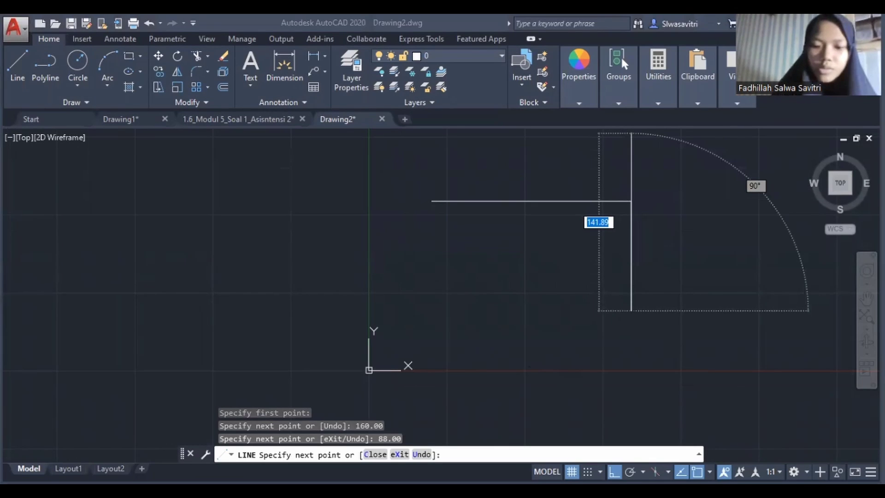
text(.)
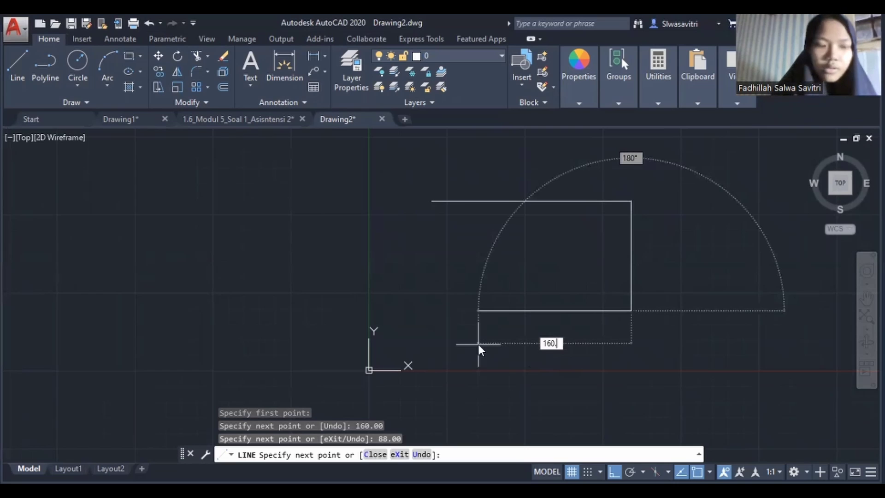
text(00)
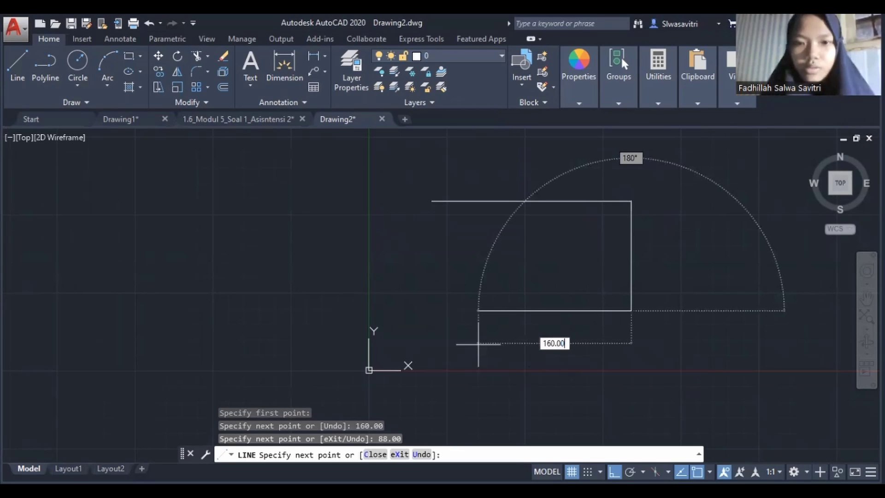
key(Return)
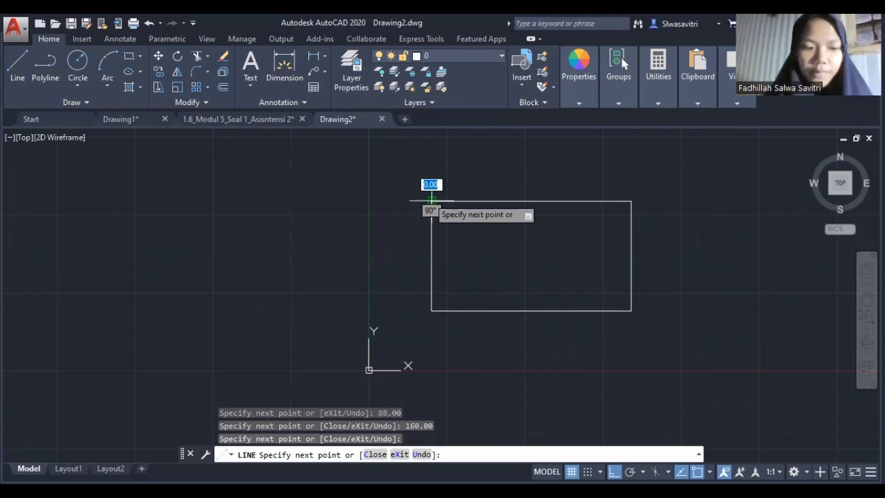
key(Escape)
Draw a line from the rectangle's upper-left corner 16 mm down and 148 mm to the right
middle_drag(508, 280, 448, 332)
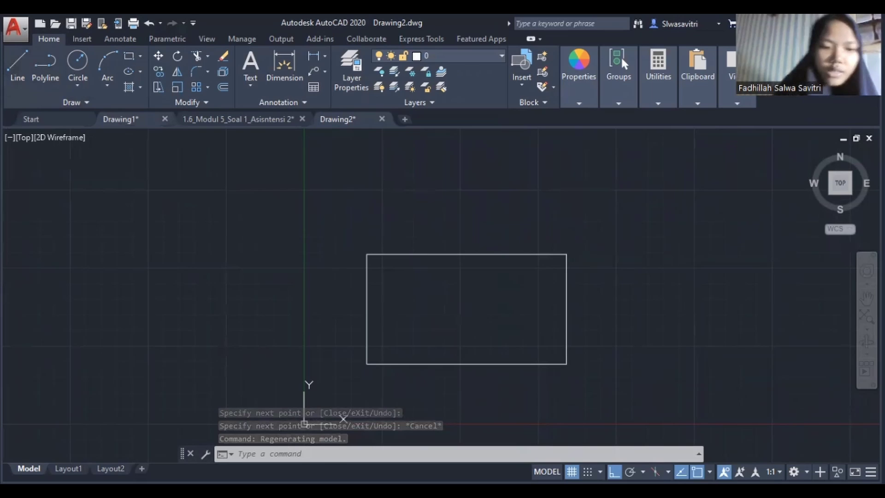
click(383, 273)
text(16)
key(Return)
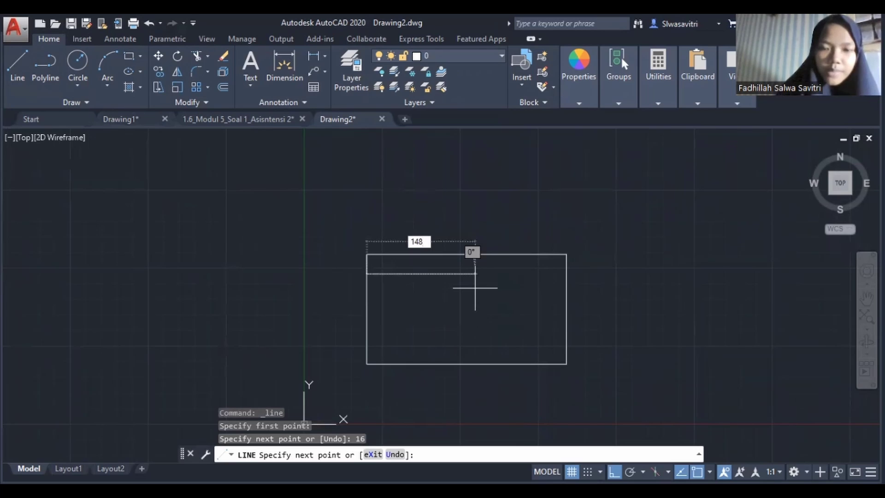
text(148)
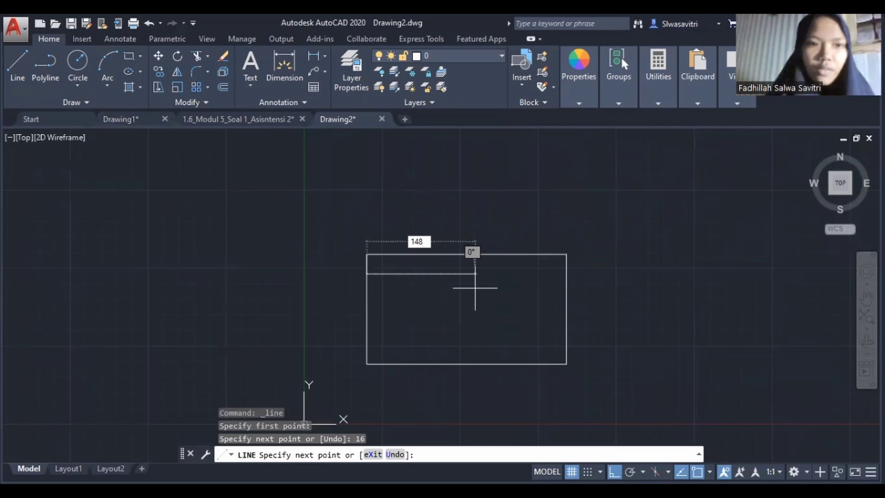
key(Return)
key(Escape)
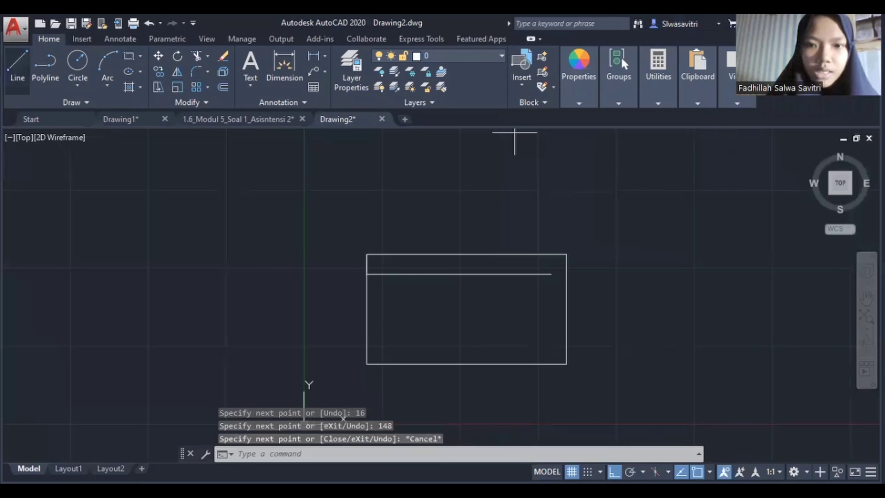
Draw a line from the rectangle's upper-right corner down its edge, 12 mm left and up to the end of the 148 mm line
key(space)
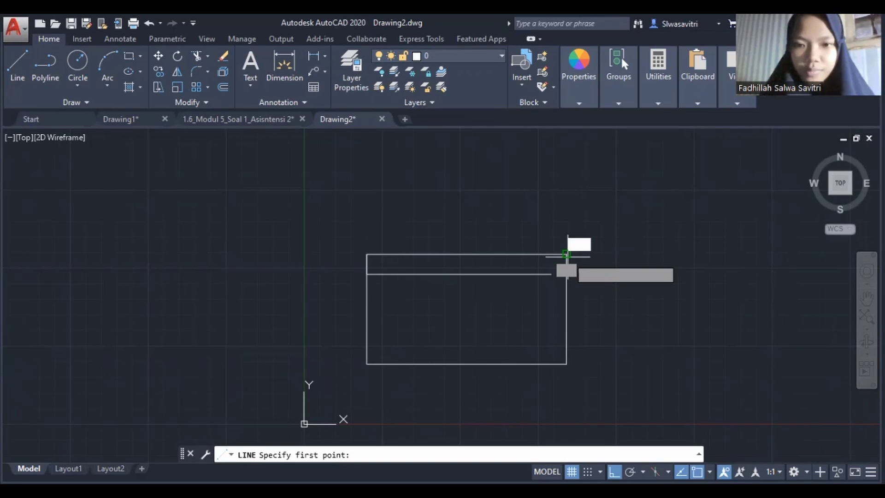
key(Escape)
scroll(547, 352, down, 2)
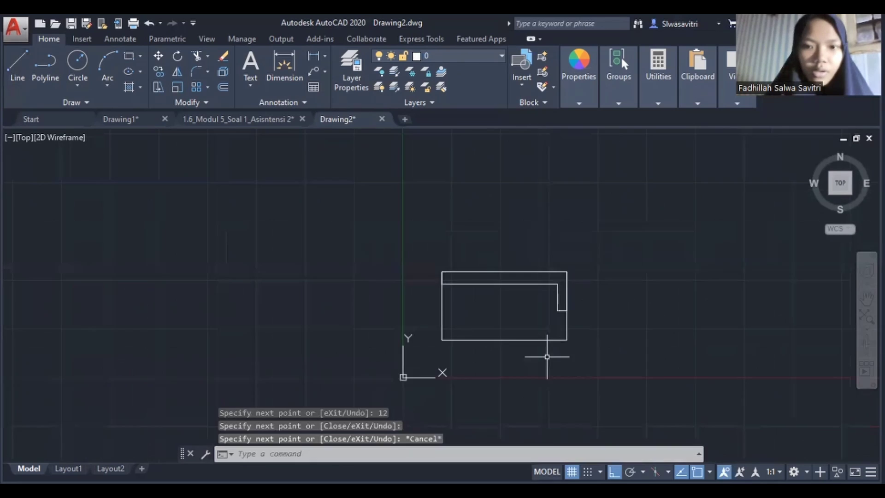
scroll(556, 366, up, 4)
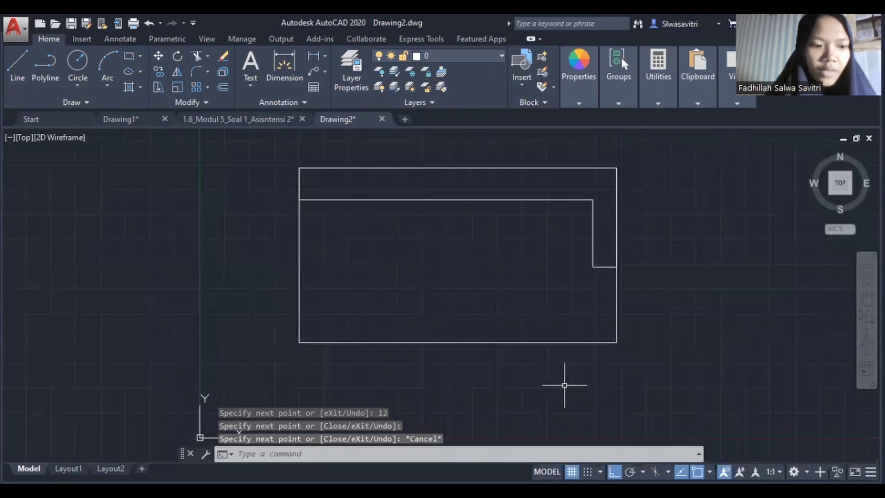
scroll(508, 306, down, 2)
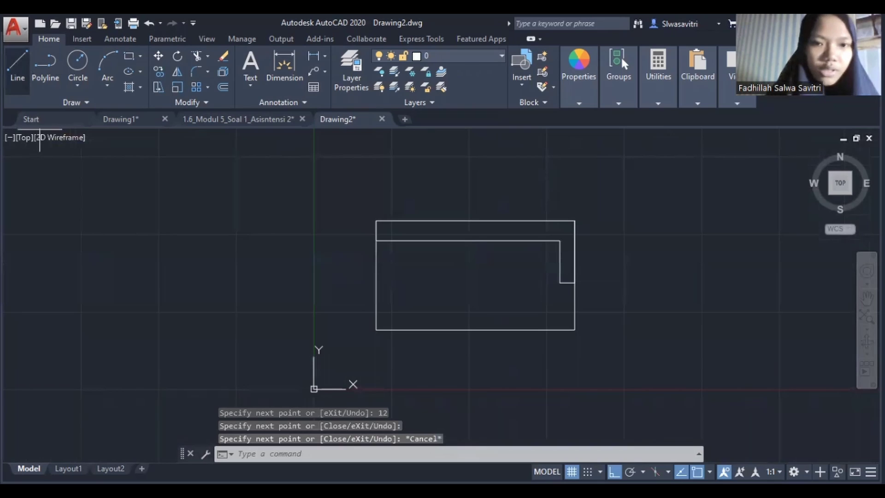
Draw a guide line from the rectangle's upper-left corner 38 mm to the right and 50 mm down
key(Return)
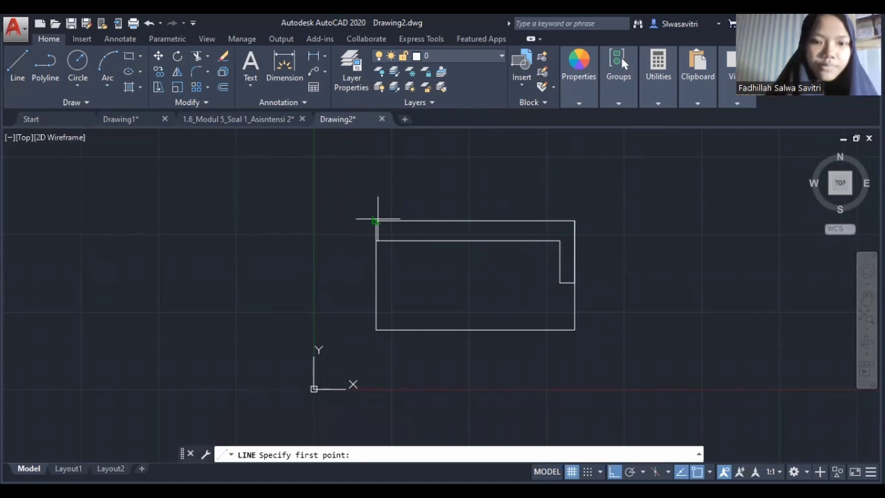
click(376, 221)
text(38)
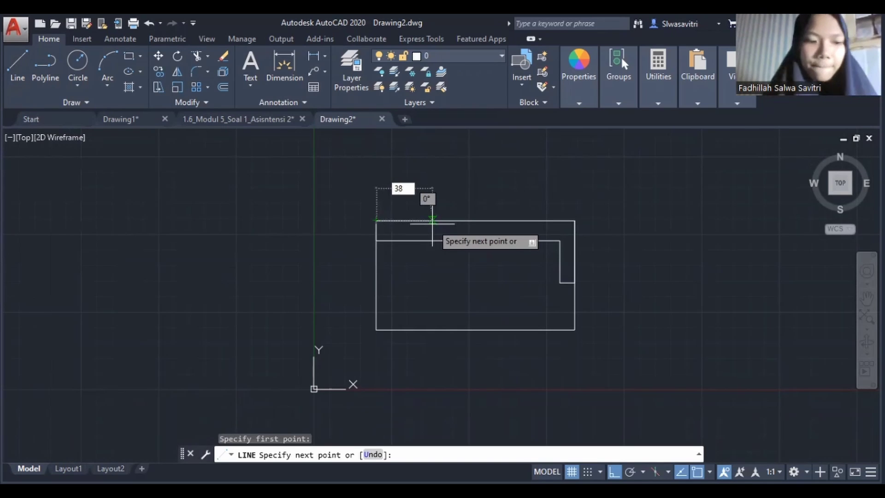
key(Return)
text(50)
key(Return)
key(Escape)
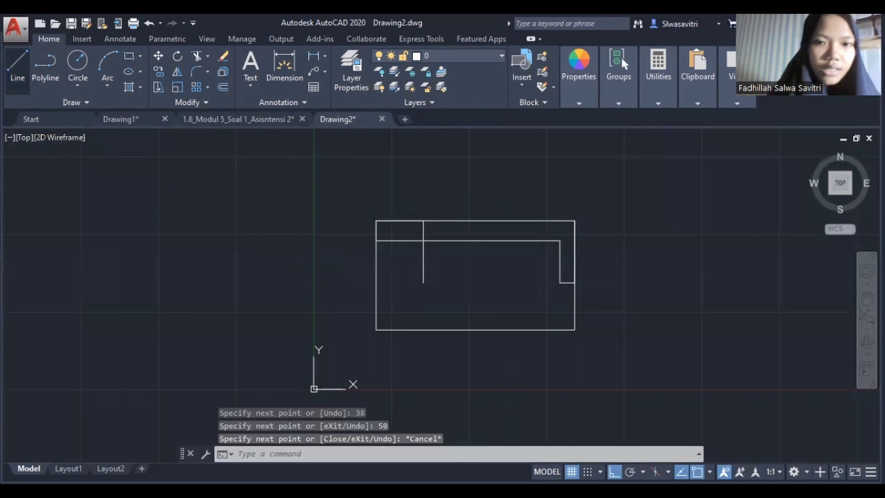
Draw a second guide line from the top of the first vertical guide, 63 mm to the right and 50 mm down
key(Return)
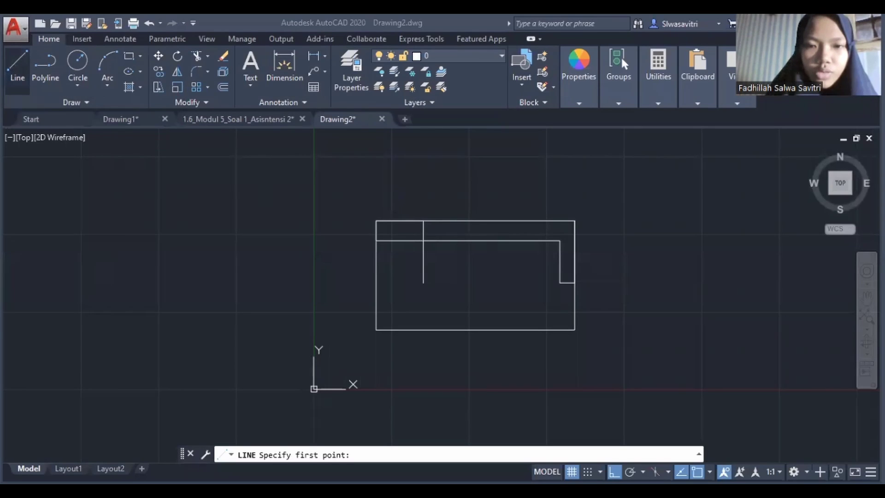
click(424, 220)
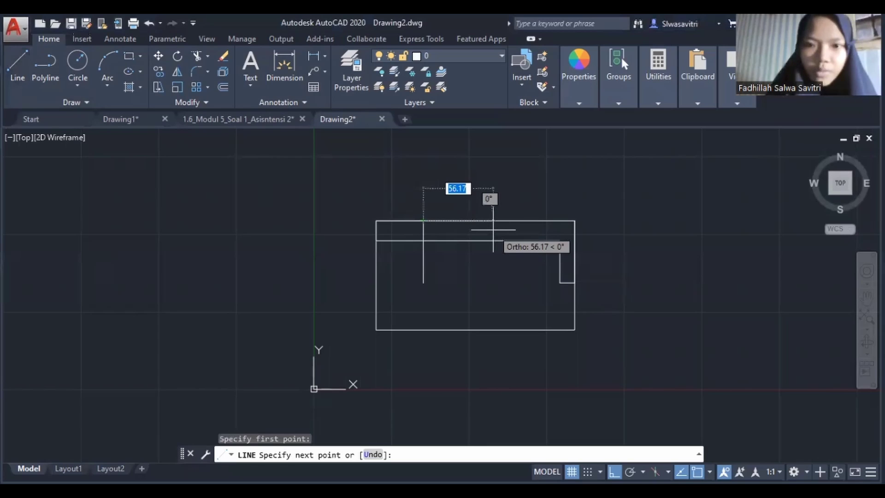
text(63)
key(Return)
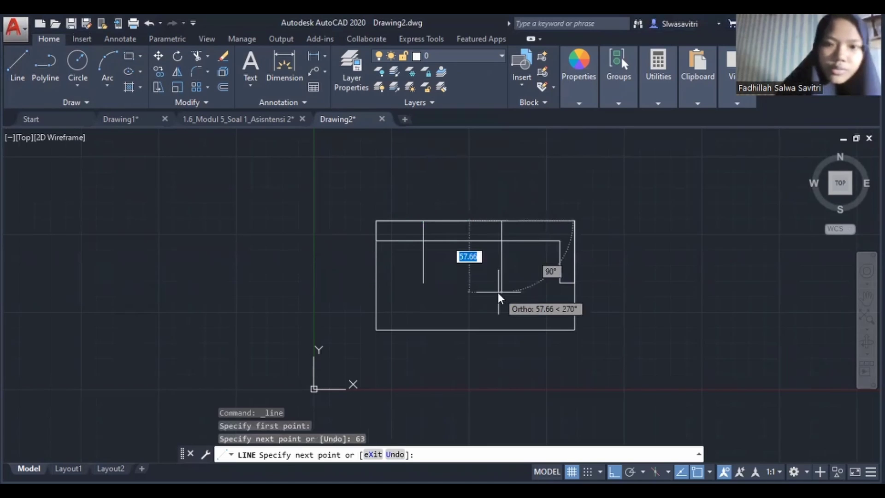
text(58)
key(Return)
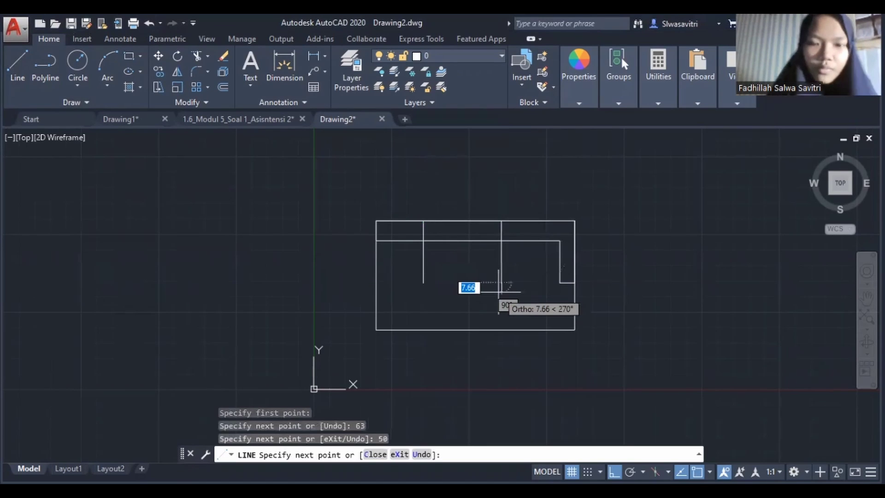
key(Return)
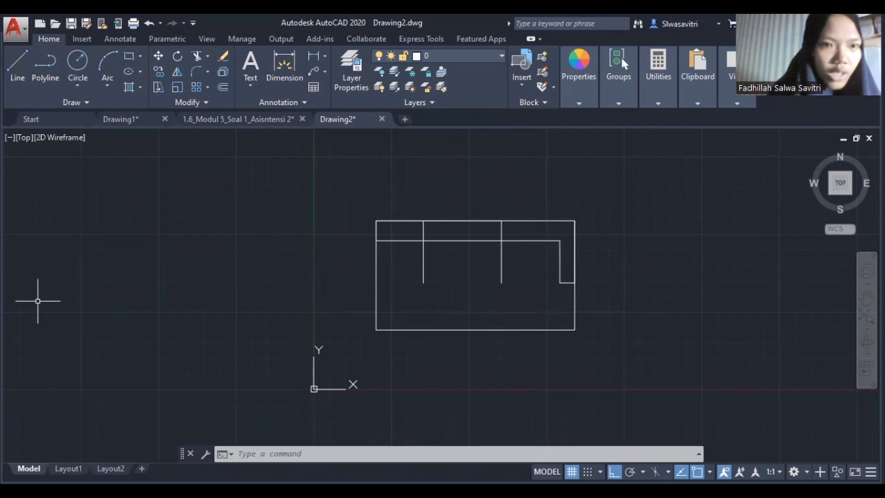
Draw two concentric circles with diameters of 24 mm and 38 mm at the lower end of the left vertical guide
click(82, 79)
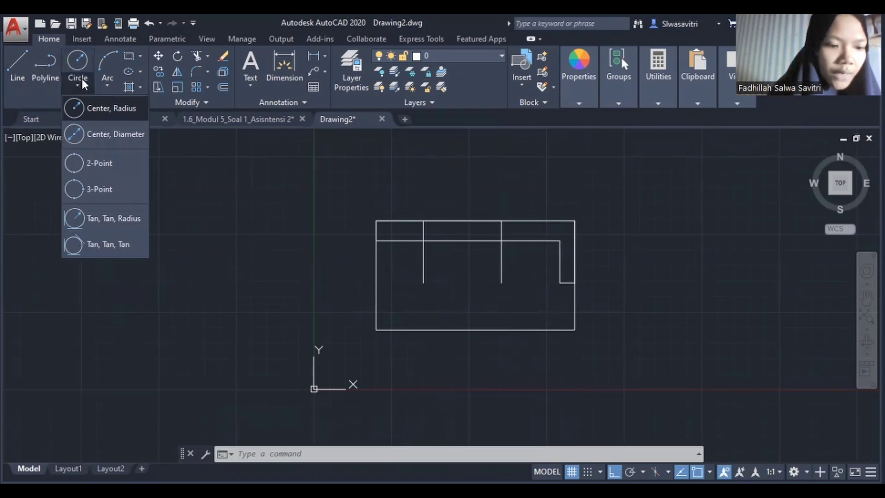
click(110, 134)
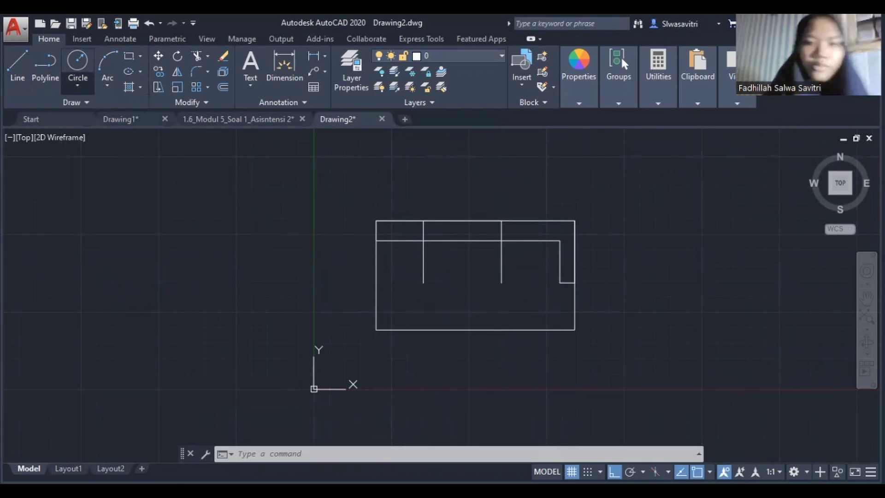
click(423, 283)
text(24)
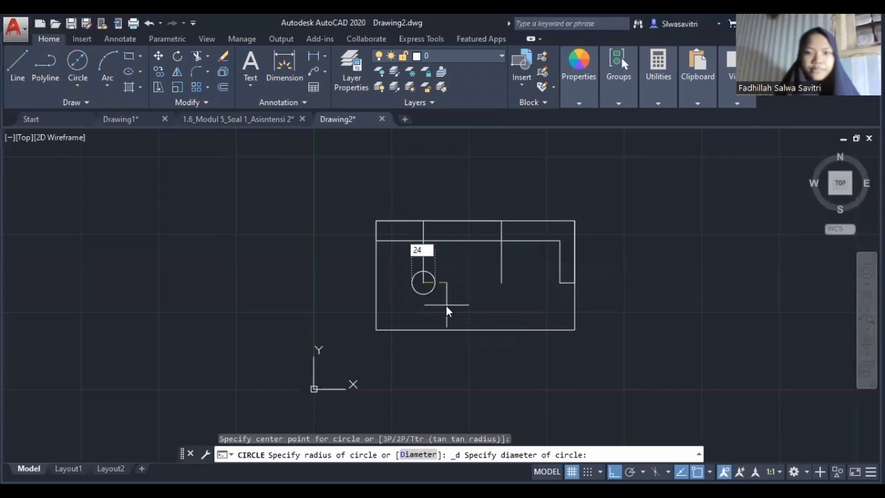
key(Return)
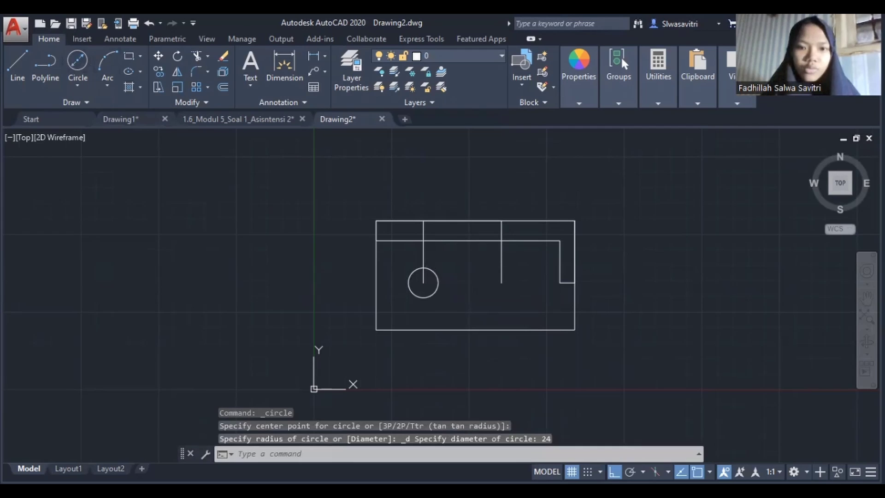
key(Return)
click(431, 309)
text(3)
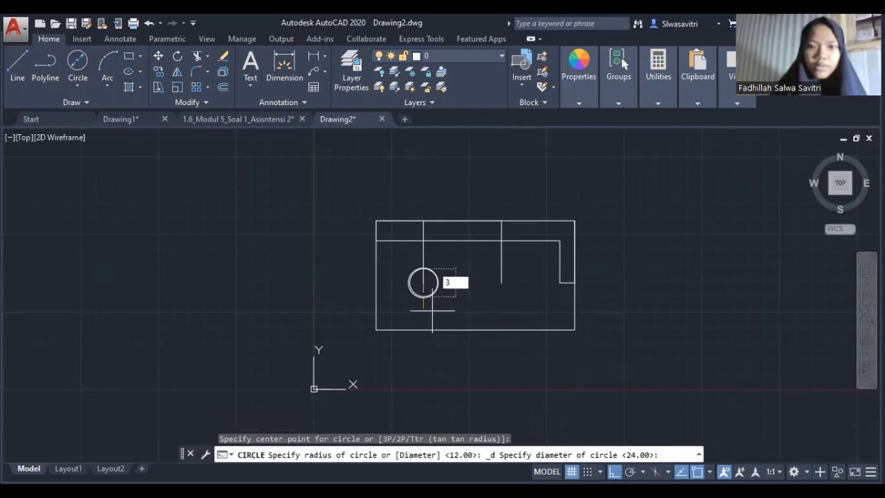
text(8)
key(Return)
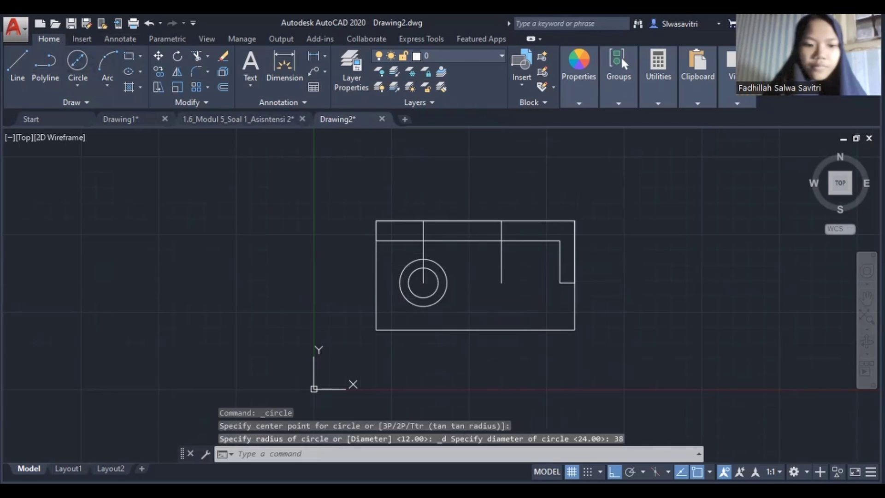
Draw two concentric circles with diameters of 24 mm and 38 mm at the lower end of the right vertical guide
key(Return)
click(502, 283)
text(24)
key(Return)
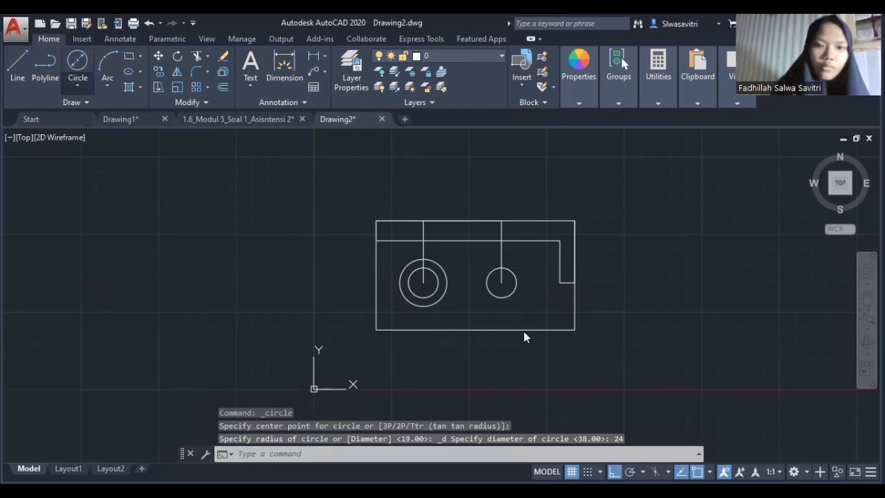
click(77, 59)
click(502, 282)
text(38)
key(Return)
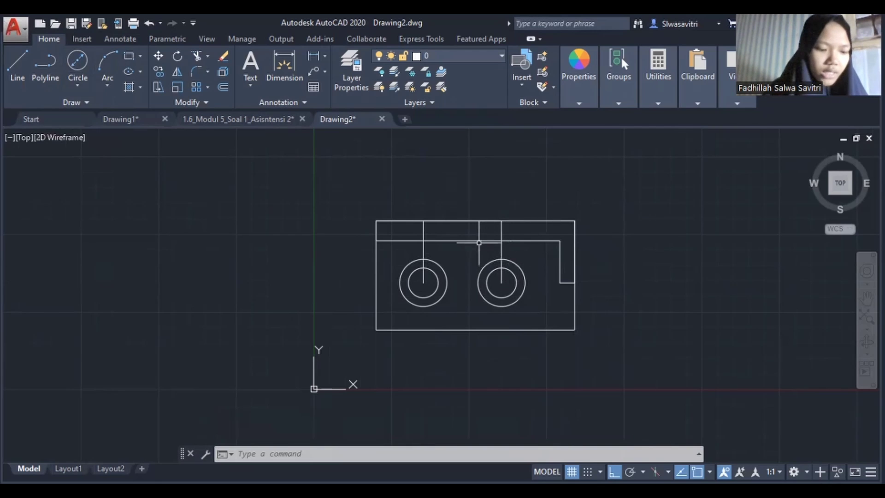
Delete the two vertical guide lines that end at the circle centres
click(425, 247)
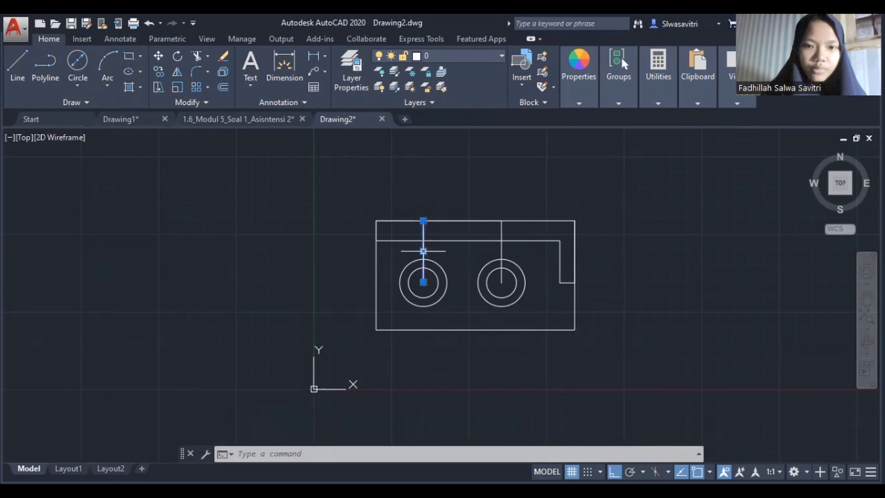
click(503, 254)
key(Delete)
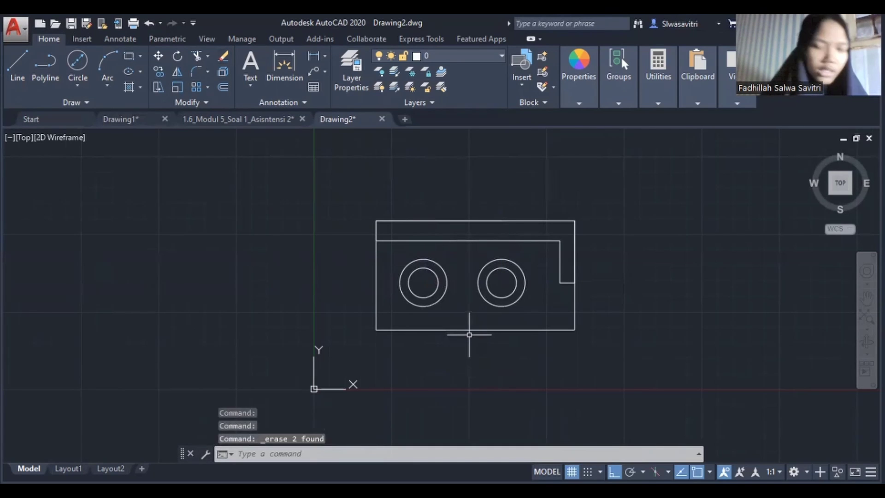
Fillet the lower-left corner of the part outline with a 25 mm radius
middle_drag(469, 335, 470, 336)
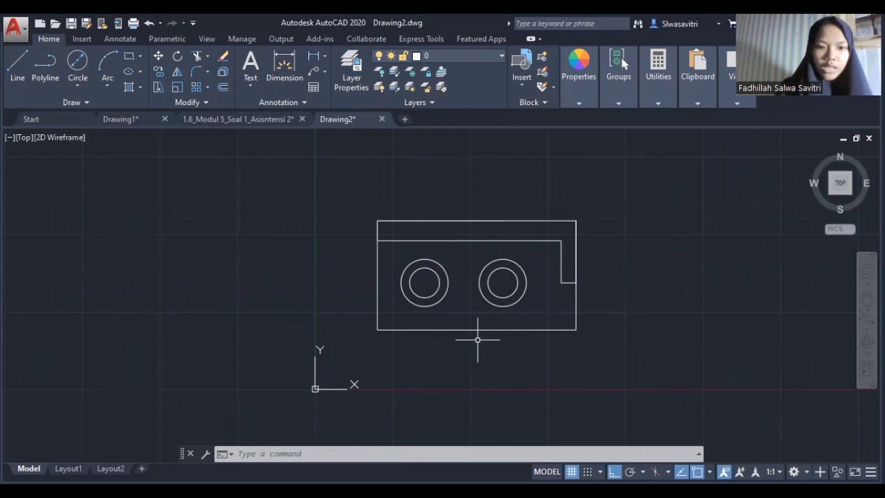
text(F)
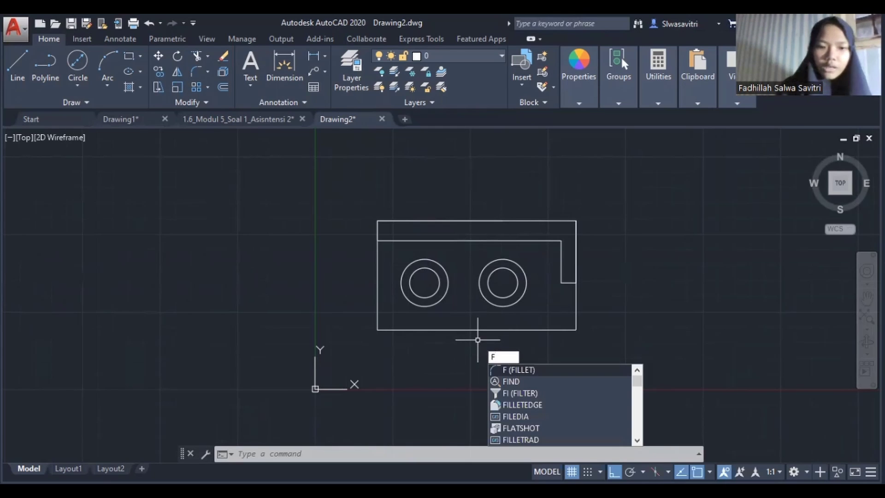
key(Return)
text(r)
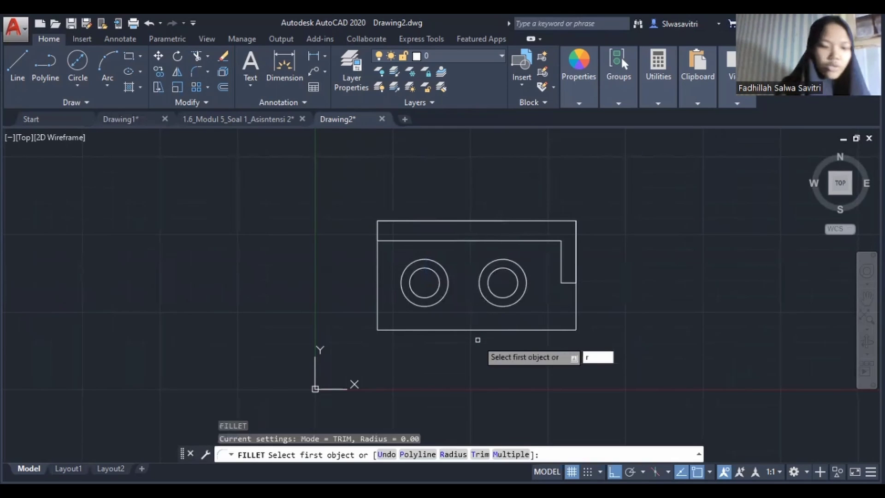
key(Return)
text(25)
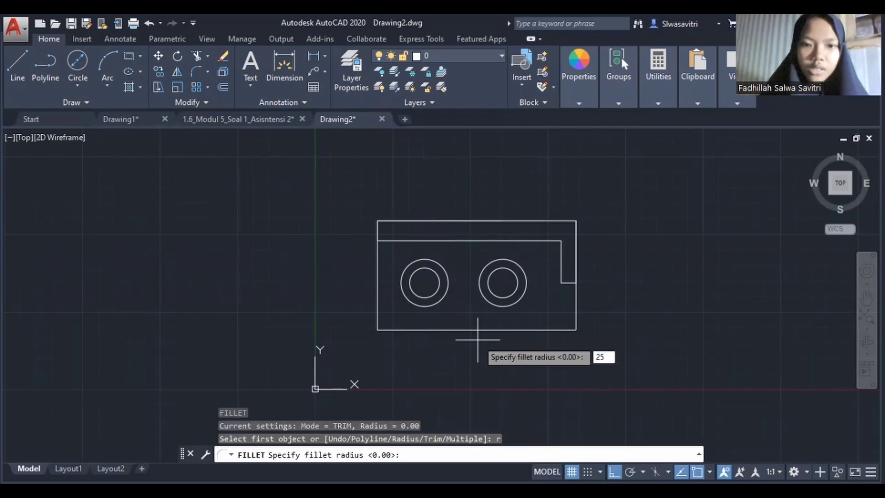
key(Return)
click(396, 329)
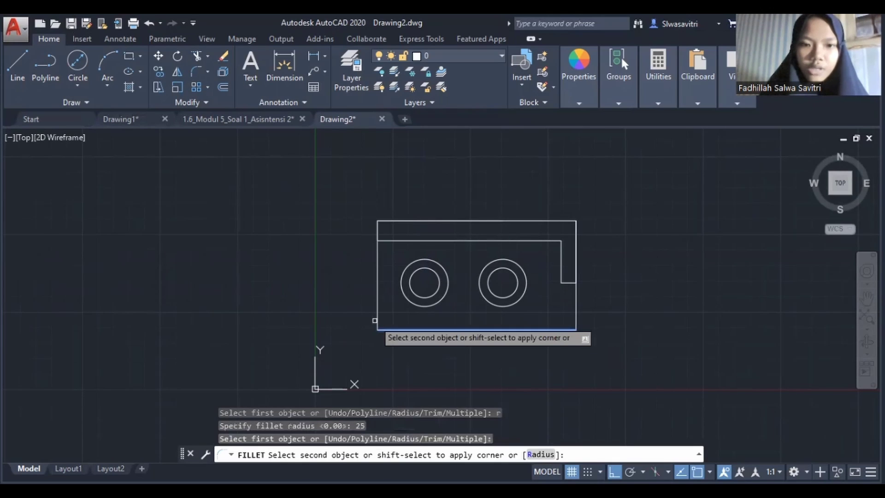
click(375, 321)
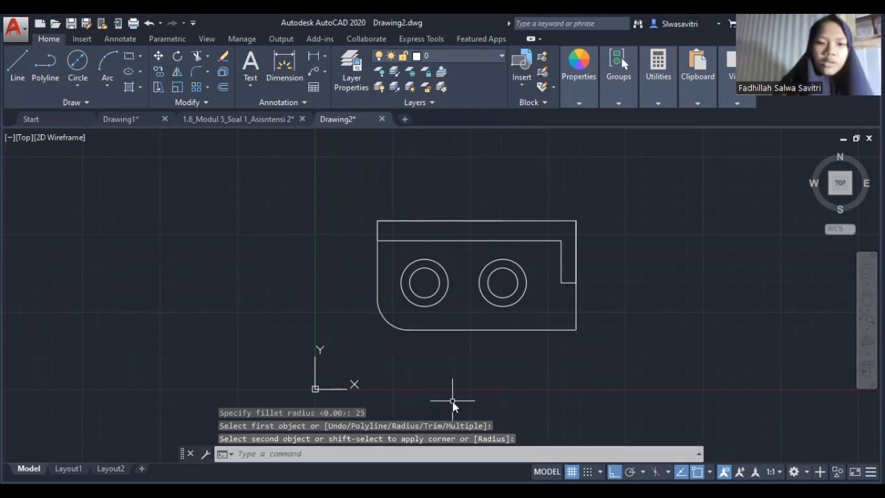
Fillet the lower-right corner of the part outline with a 25 mm radius
text(F)
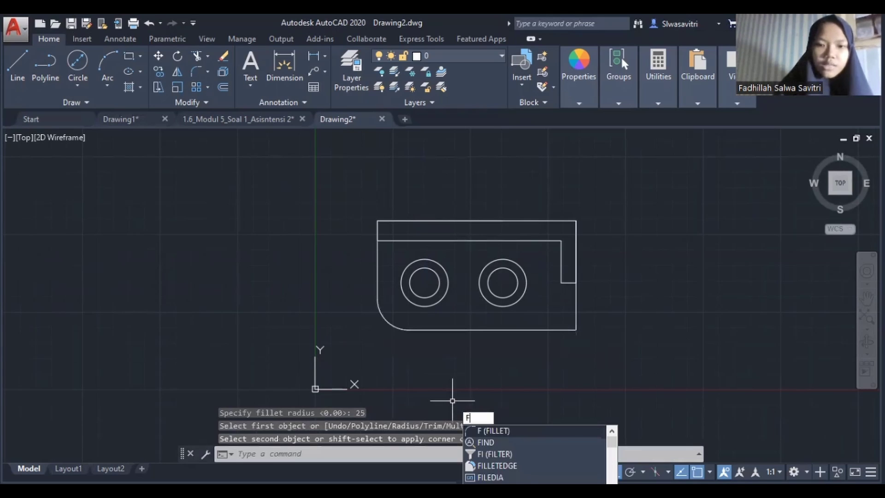
key(Return)
text(r)
key(Return)
text(25)
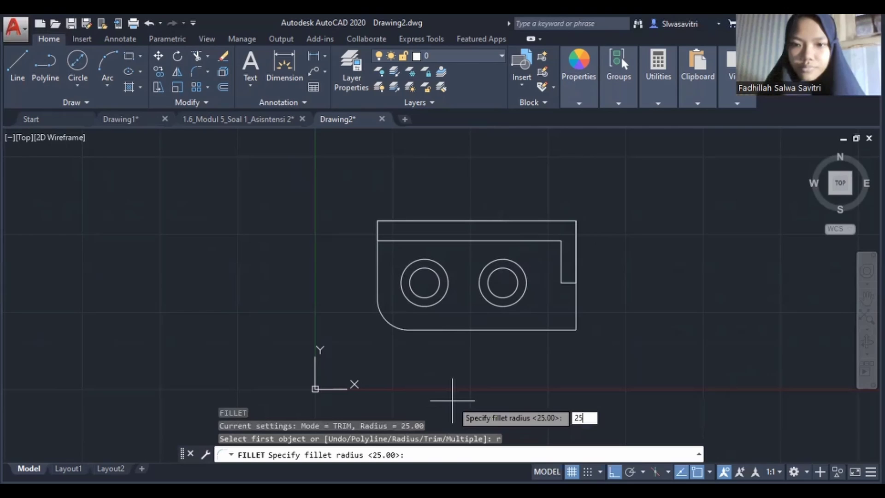
key(Return)
click(530, 330)
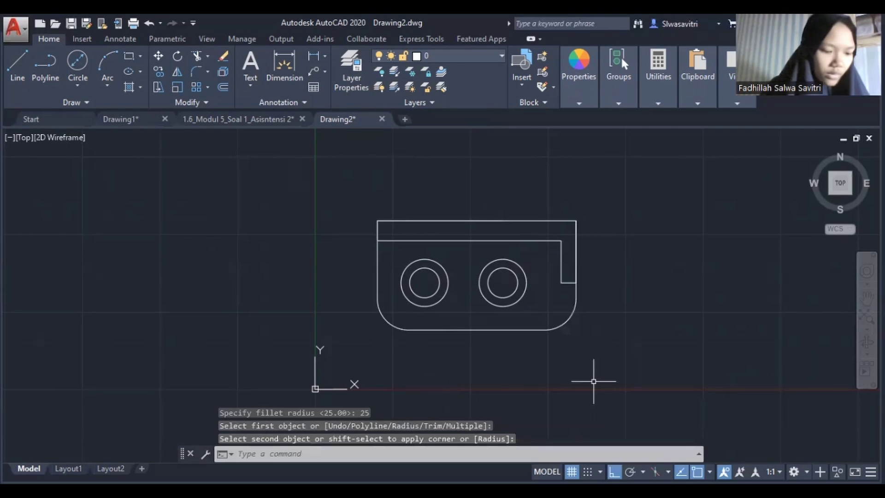
Start a second view to the right of the first with a 160 mm horizontal base line and a 76 mm vertical line up from its right end
mouse_move(608, 336)
middle_down()
mouse_move(544, 365)
mouse_move(429, 389)
middle_up()
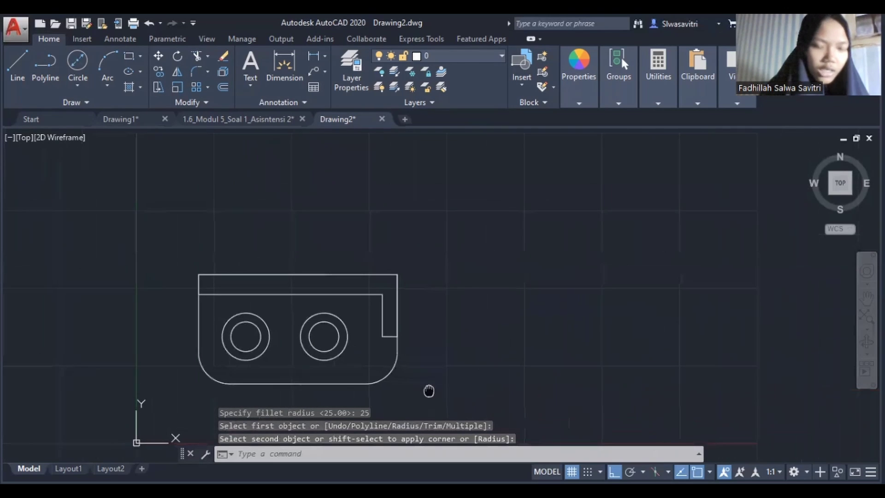
middle_drag(517, 355, 454, 306)
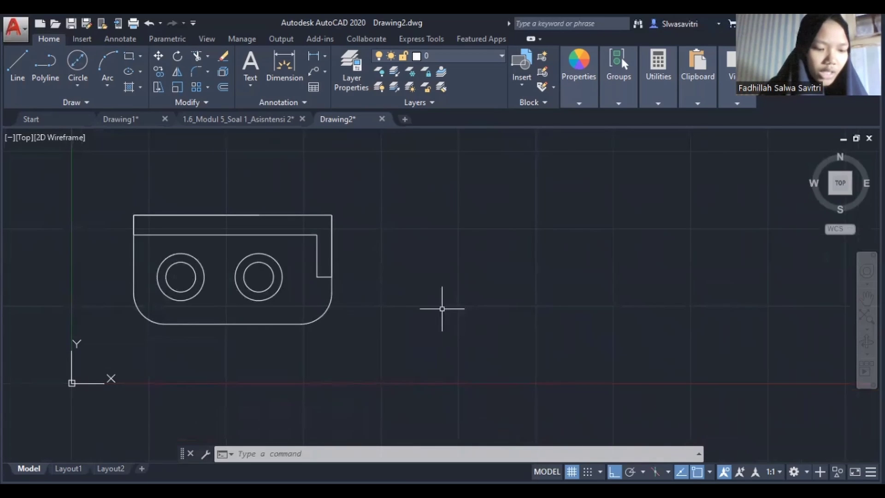
click(19, 61)
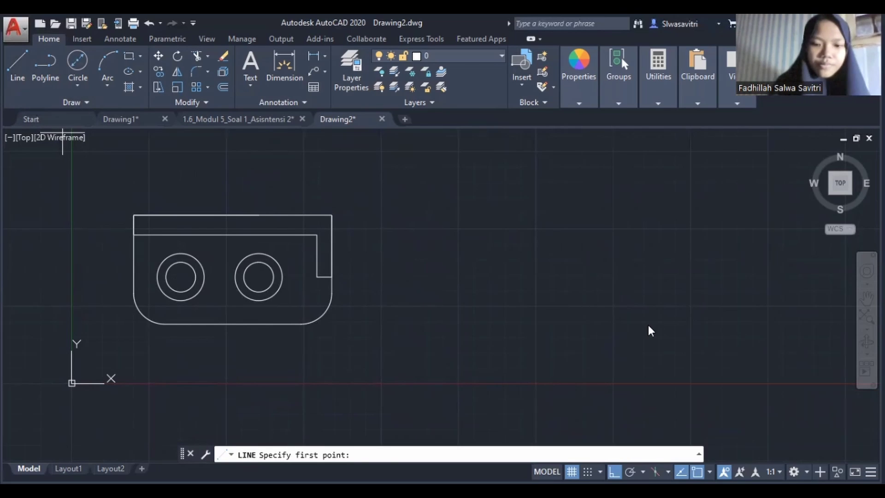
click(458, 322)
text(160)
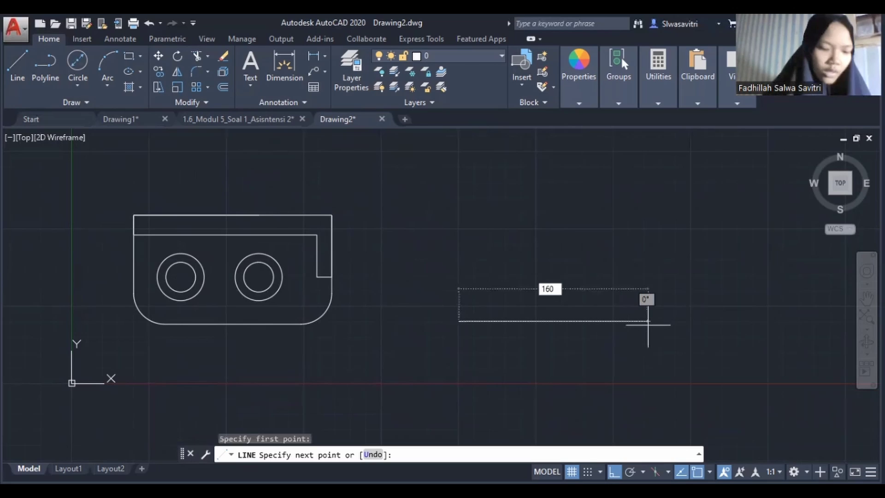
key(Return)
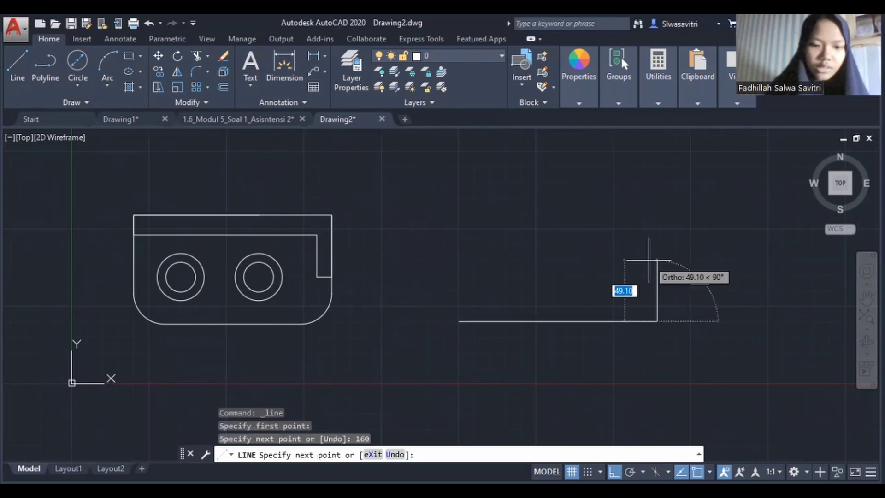
text(76)
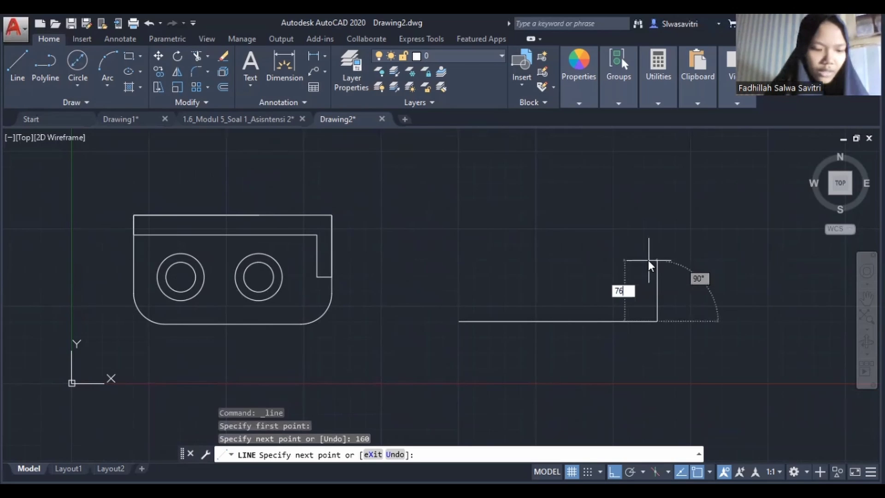
key(Return)
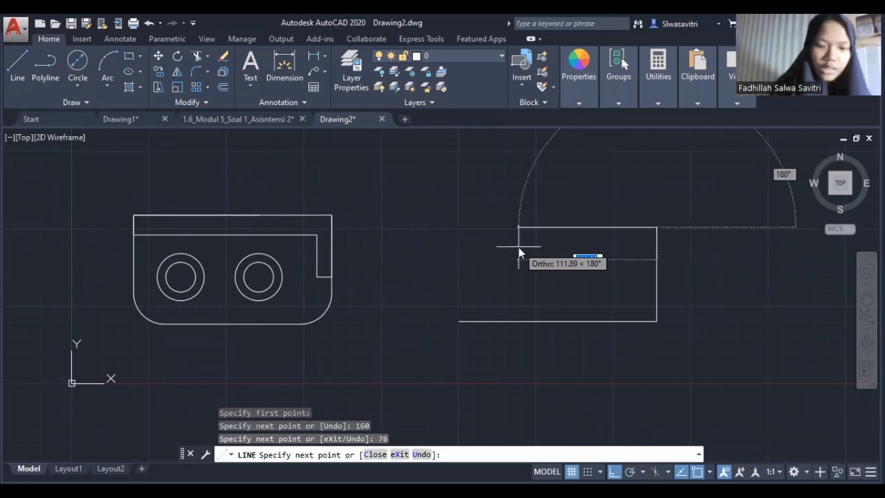
Continue the line 12 mm to the left in two 6 mm segments and 76 mm down to the base line, closing the upright
text(6)
key(Return)
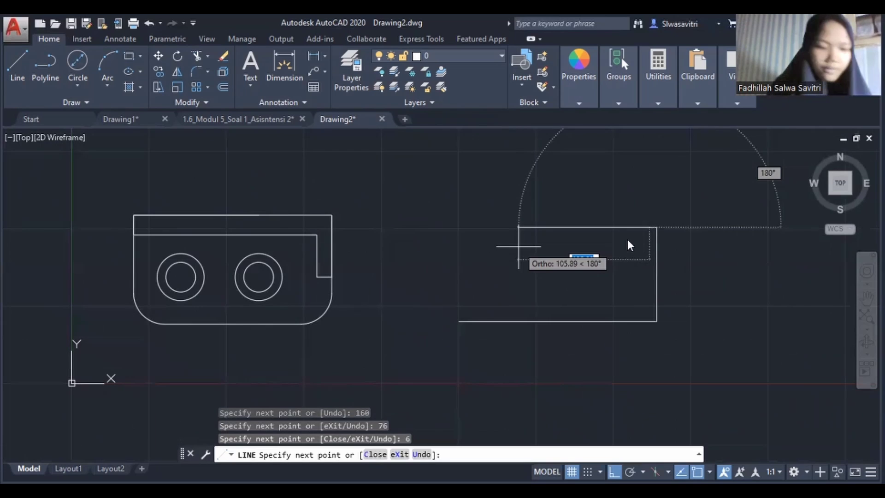
text(6)
key(Return)
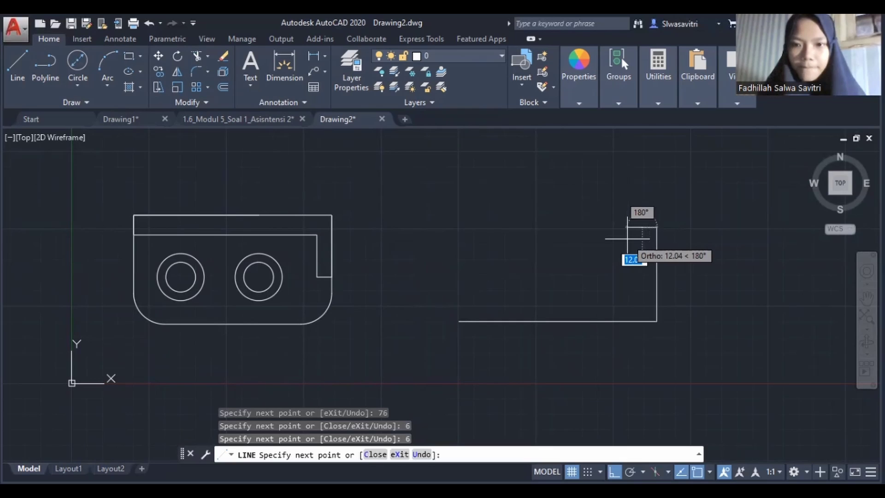
key(Return)
key(Escape)
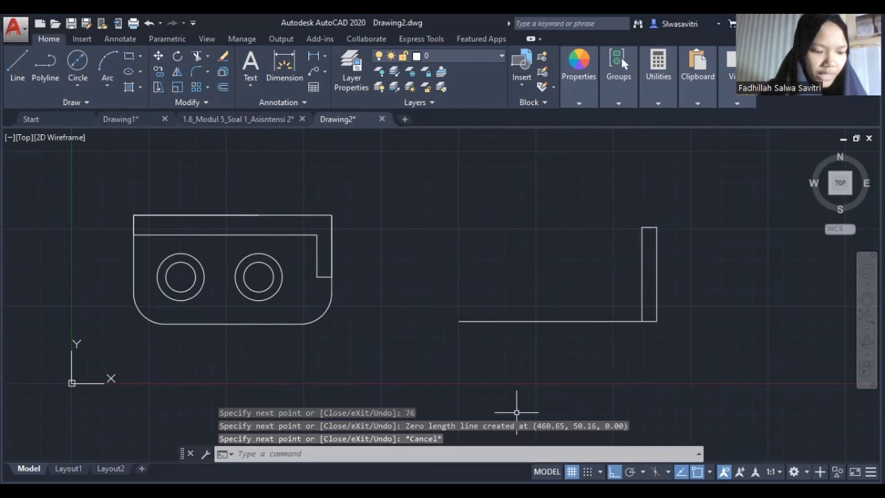
Draw a 38 mm diameter circle centred on the middle of the upright's top edge
click(78, 86)
click(104, 133)
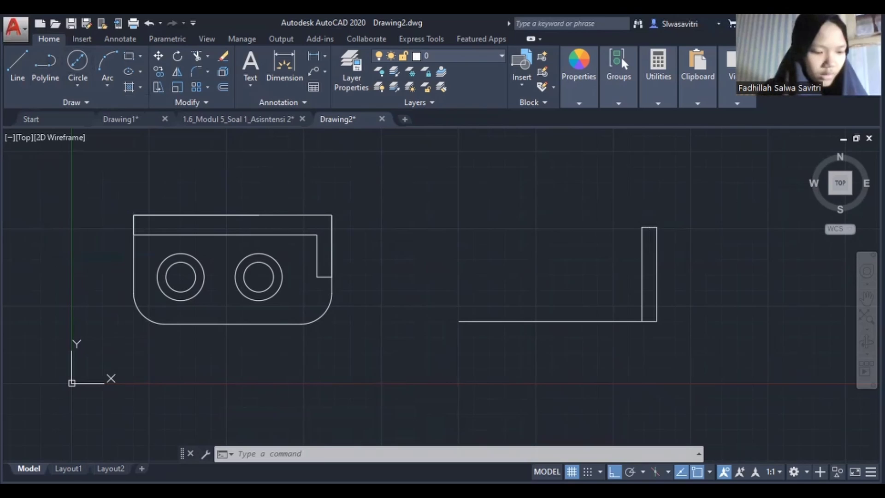
click(649, 227)
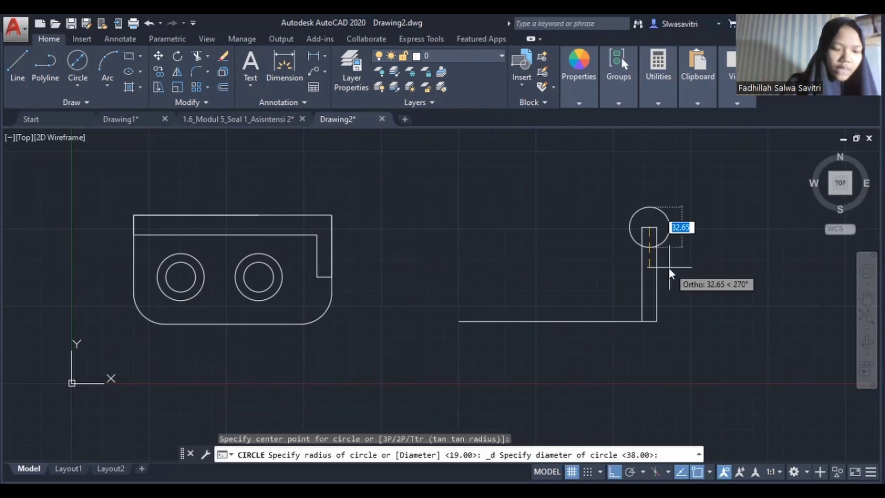
text(3)
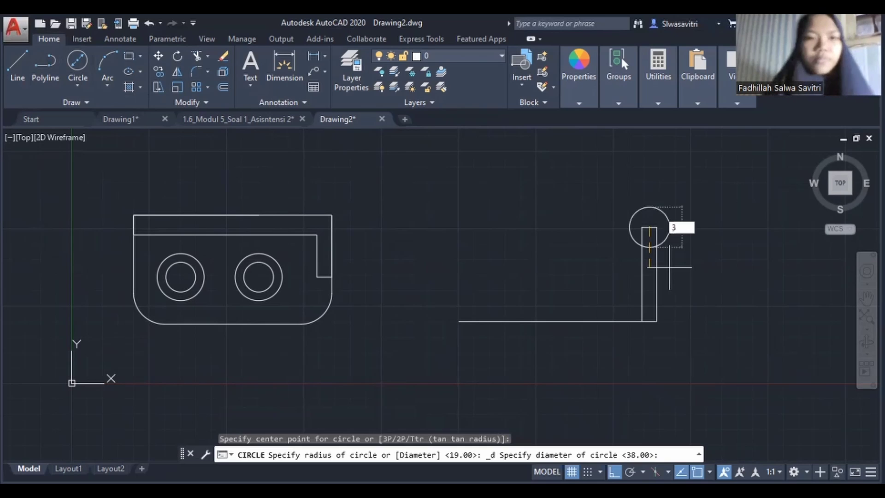
text(8)
key(Return)
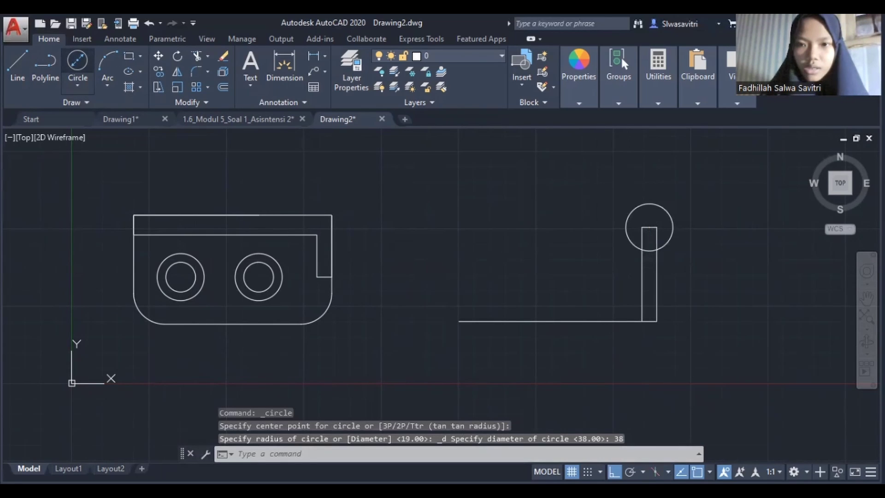
Draw a 63 mm diameter circle concentric with the 38 mm circle on the upright, undoing the off-centre attempt
click(77, 60)
click(646, 228)
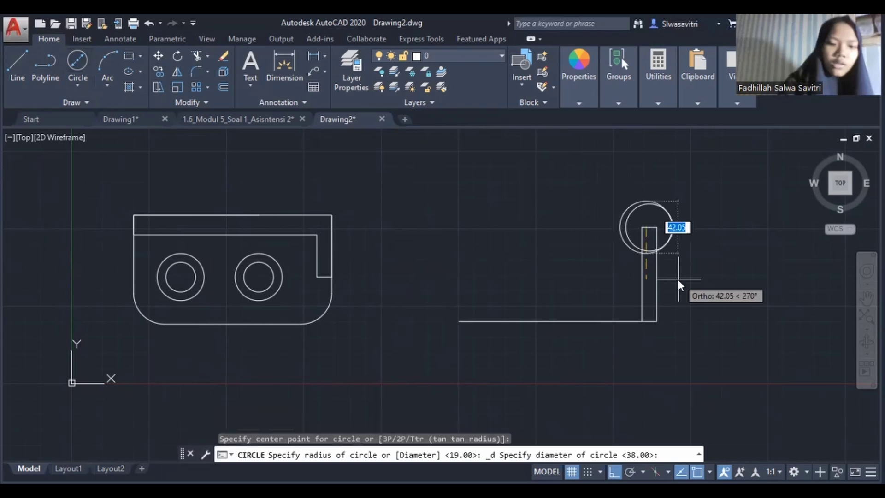
text(63)
key(Return)
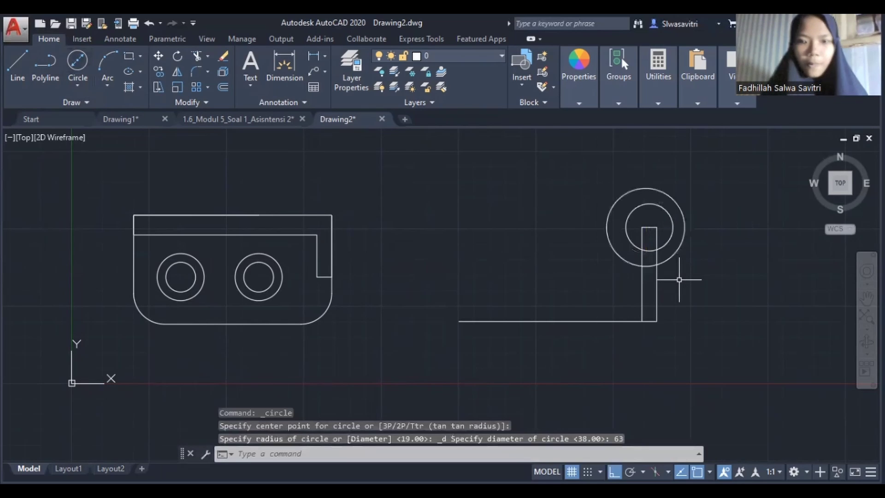
key(ctrl+z)
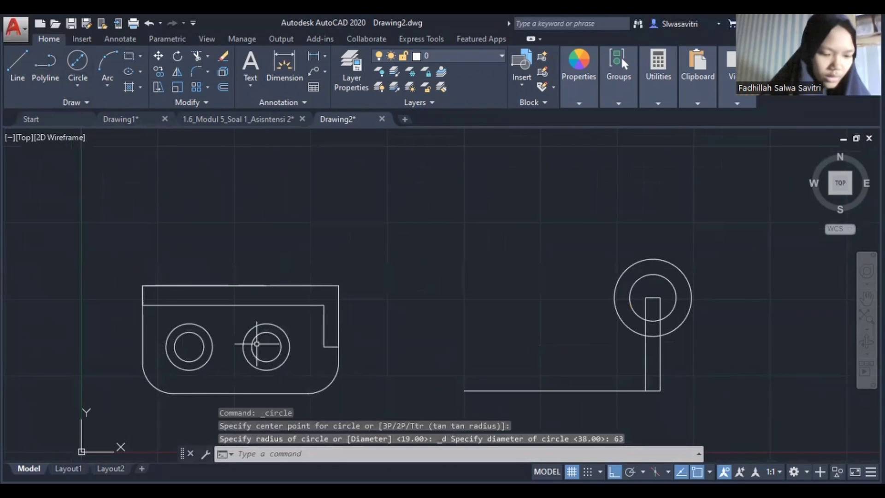
Draw a line 29 mm up from the base line's left end and continue it, with ortho off, tangent to the 63 mm circle's upper left
click(18, 69)
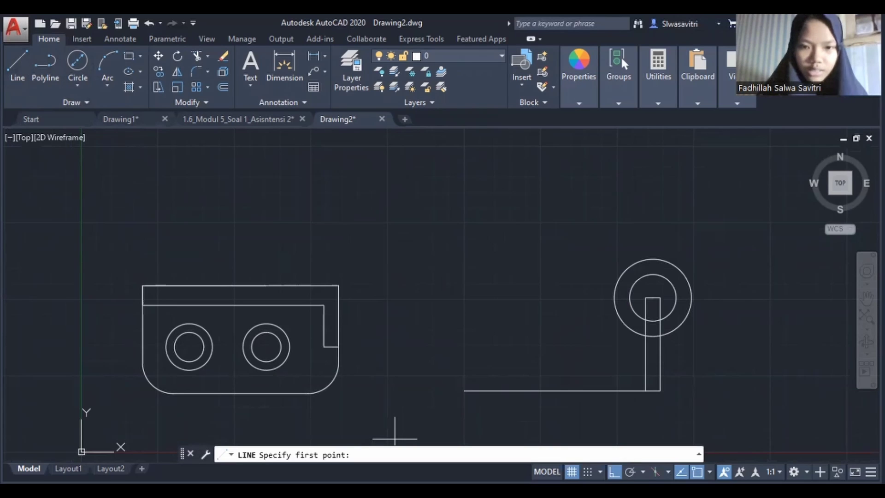
click(476, 375)
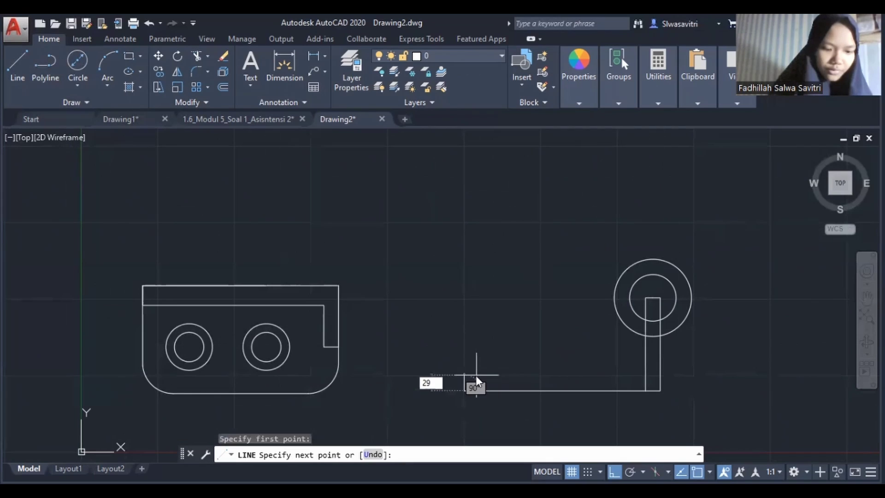
key(Return)
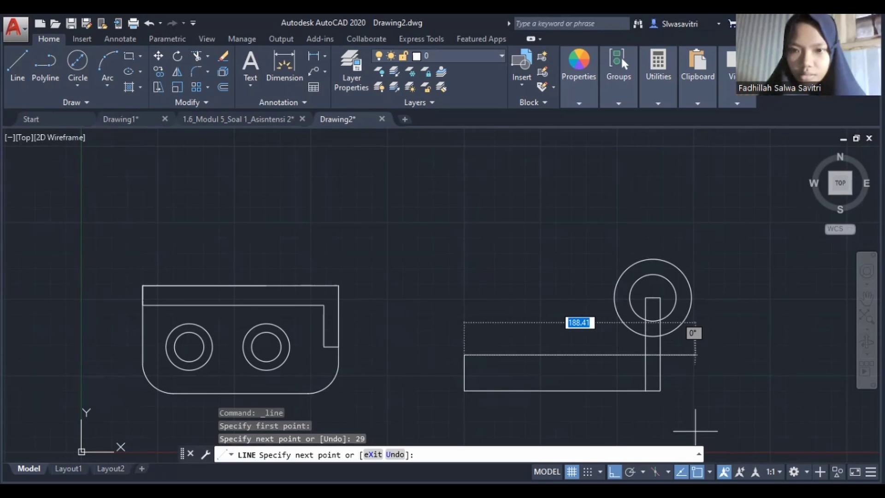
key(F8)
text(tan)
key(Return)
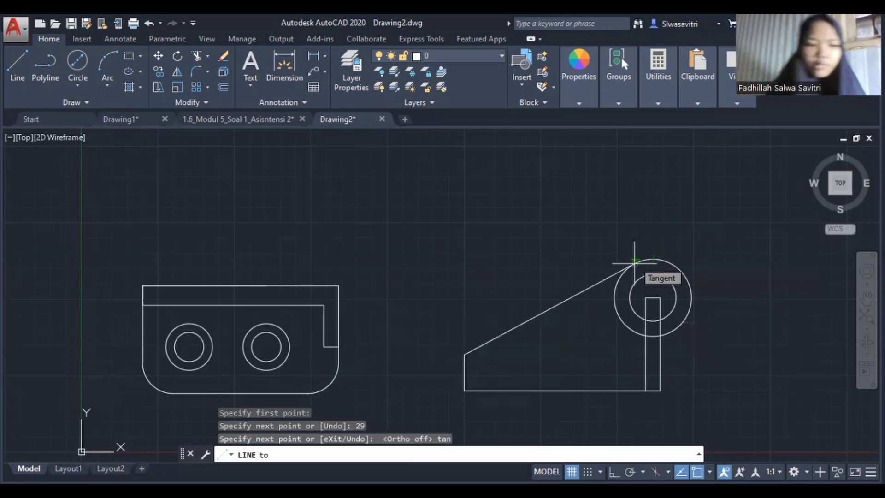
click(634, 263)
key(Escape)
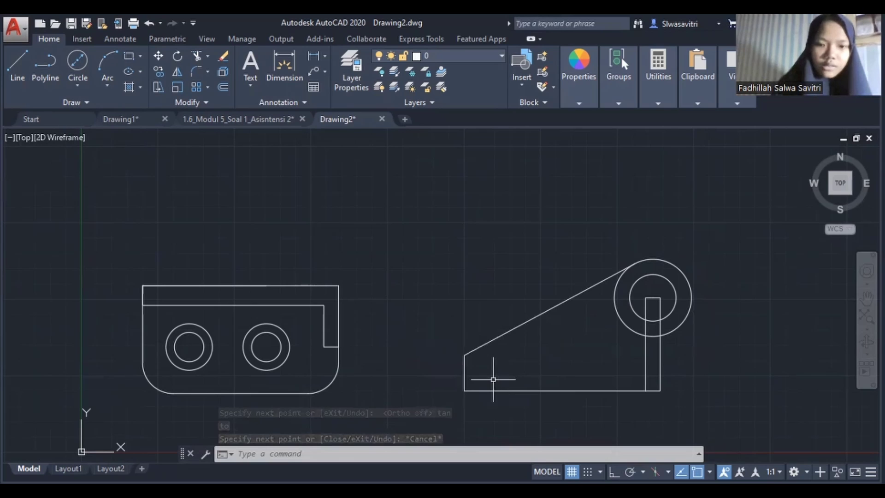
Fillet the corner between the sloped tangent edge and the short vertical edge of the second view with radius 12 mm
text(f)
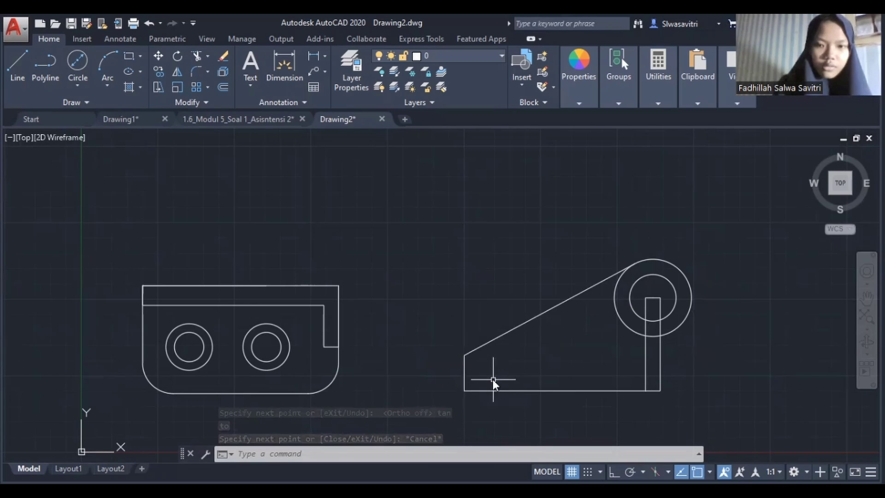
key(Return)
text(r)
key(Return)
text(12)
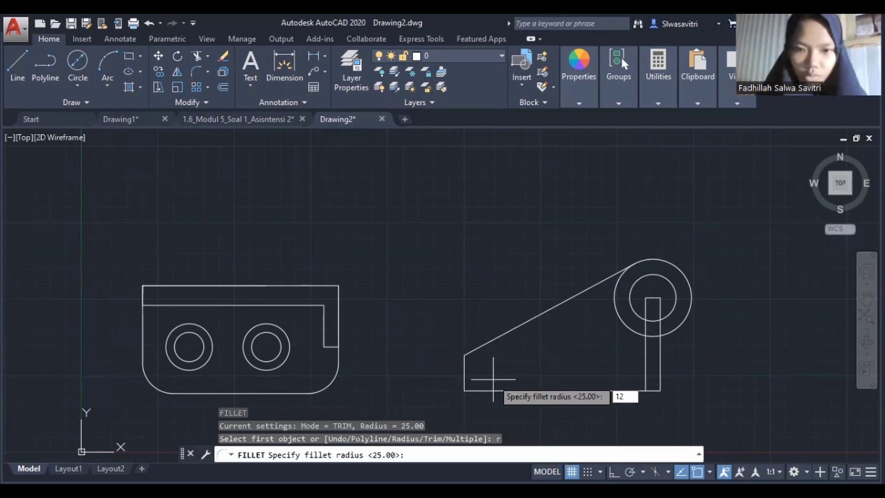
key(Return)
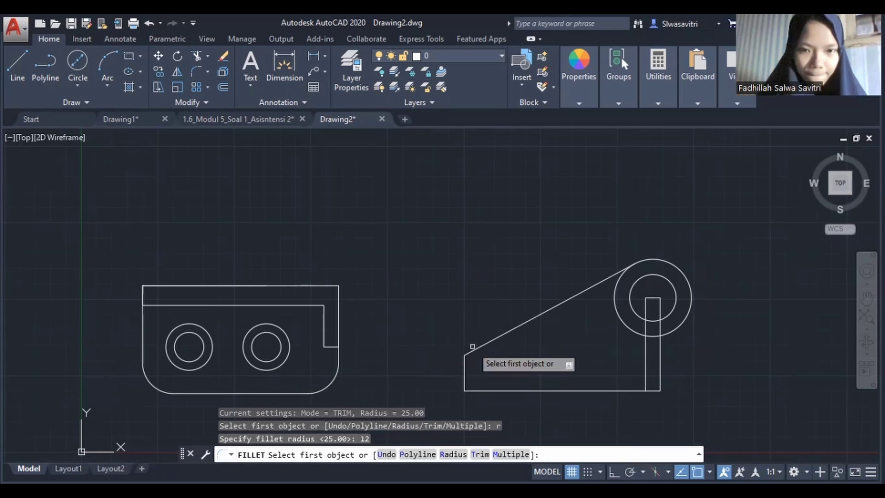
click(473, 346)
click(466, 382)
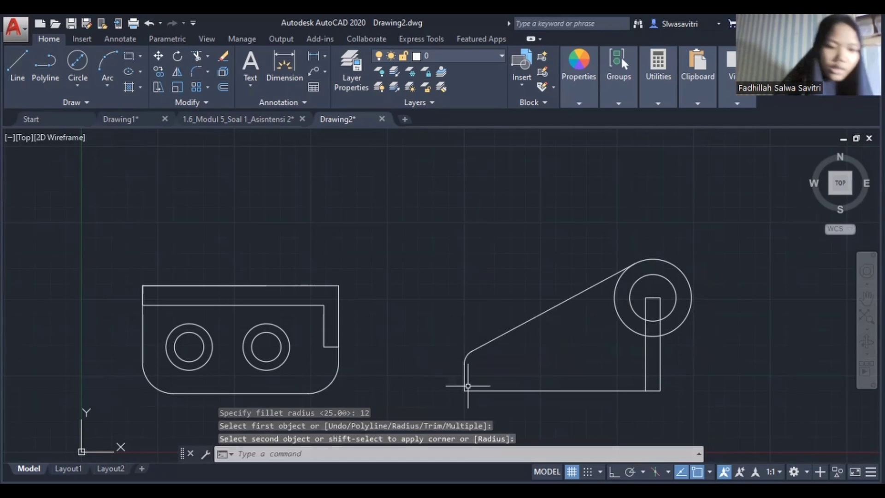
Trim away the two upright lines inside the concentric circles, using the circles and upright as cutting edges
scroll(593, 382, up, 4)
scroll(470, 411, down, 2)
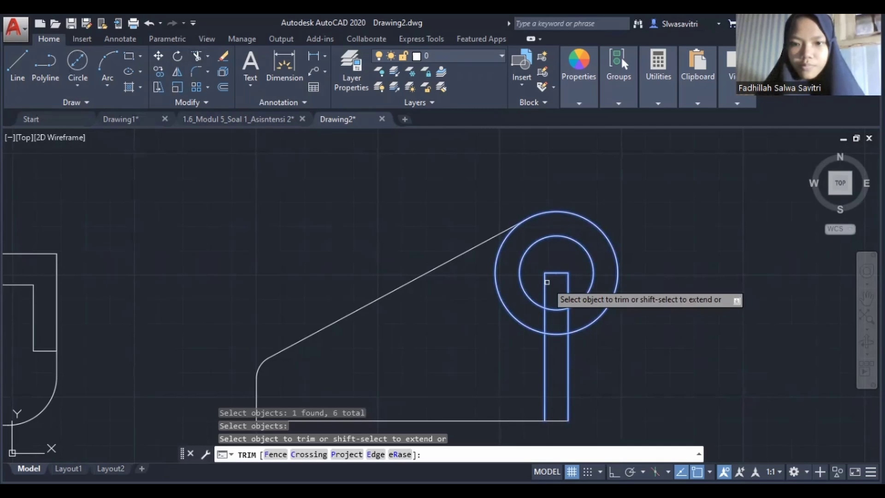
drag(548, 282, 579, 370)
key(Escape)
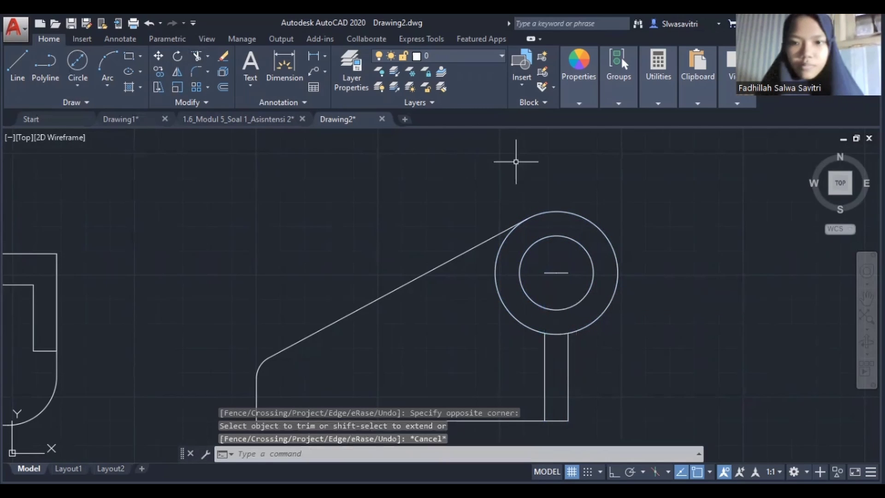
Delete the leftover short horizontal line at the centre of the inner circle
click(558, 273)
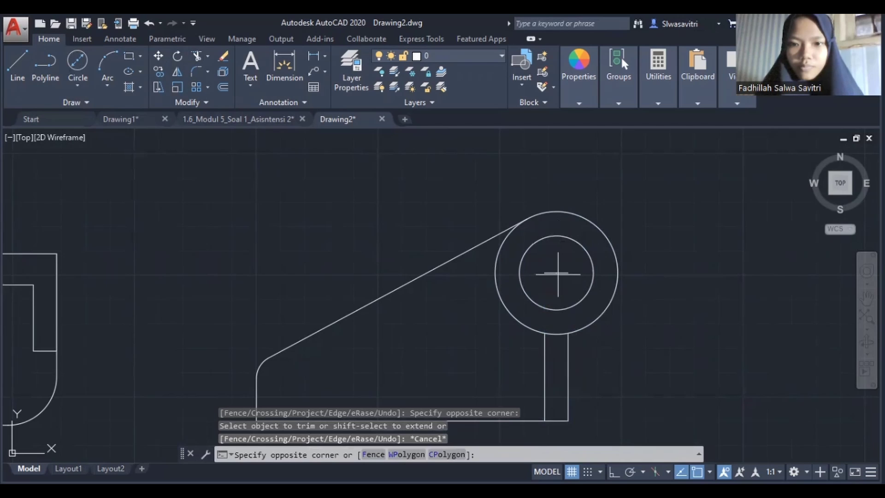
click(573, 276)
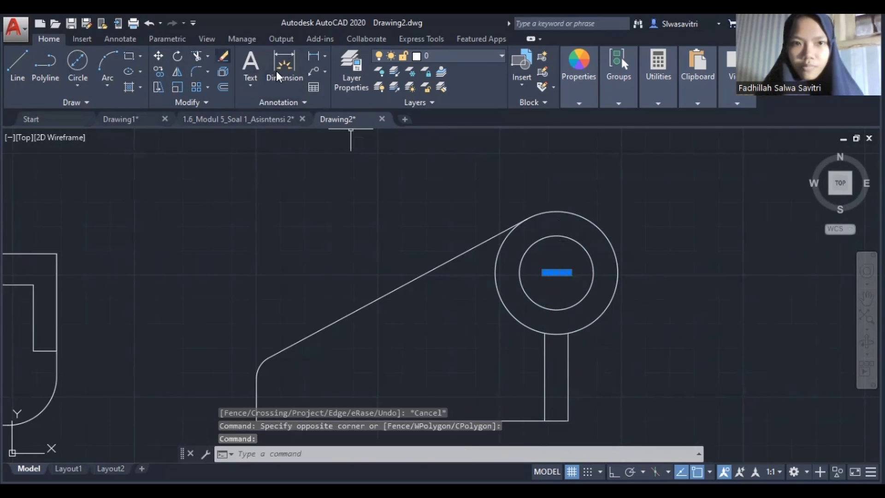
key(Delete)
scroll(640, 328, down, 3)
scroll(712, 336, up, 1)
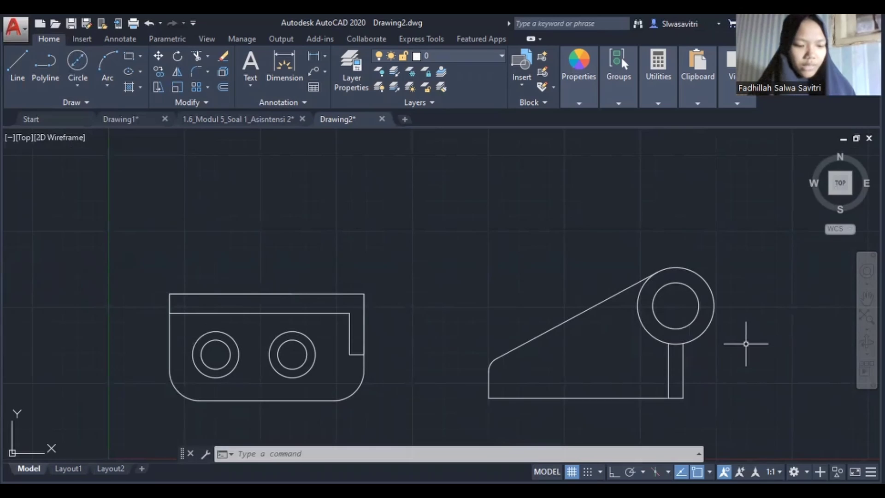
Switch the workspace to 3D Modeling
click(806, 471)
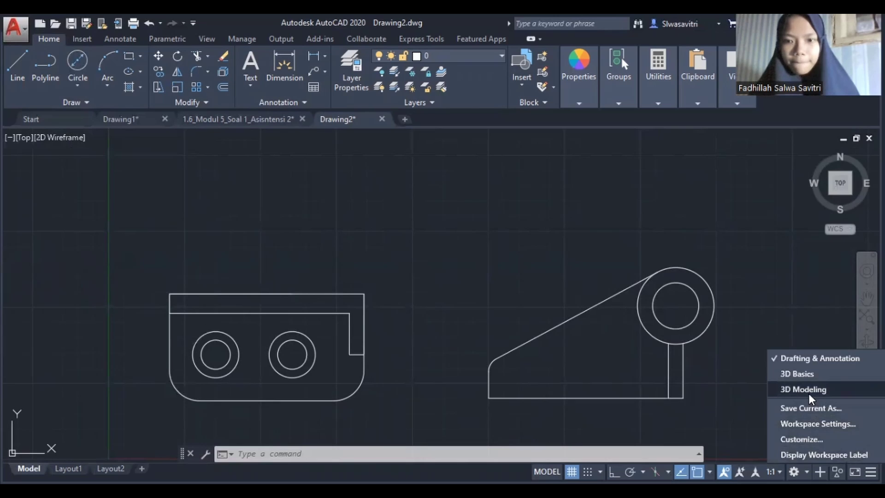
click(809, 391)
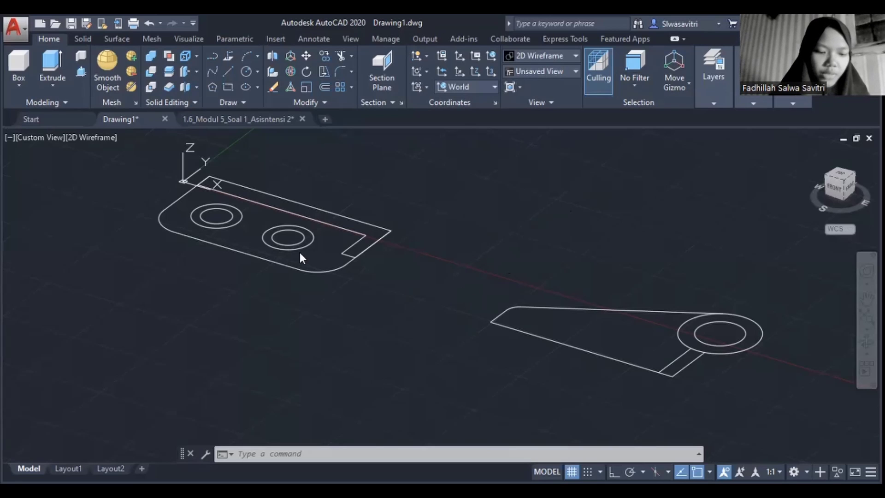
Presspull the ring areas between both pairs of concentric circles on the plate upward by 20.5 mm each
scroll(327, 302, up, 2)
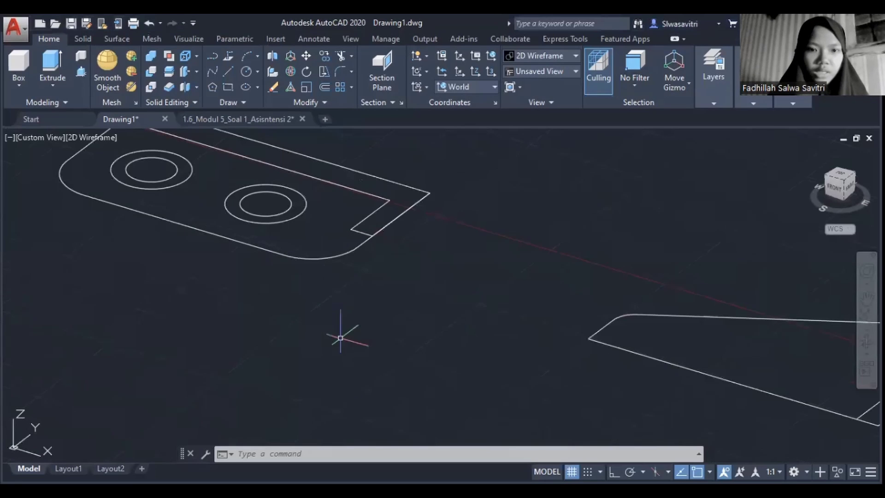
scroll(340, 336, down, 2)
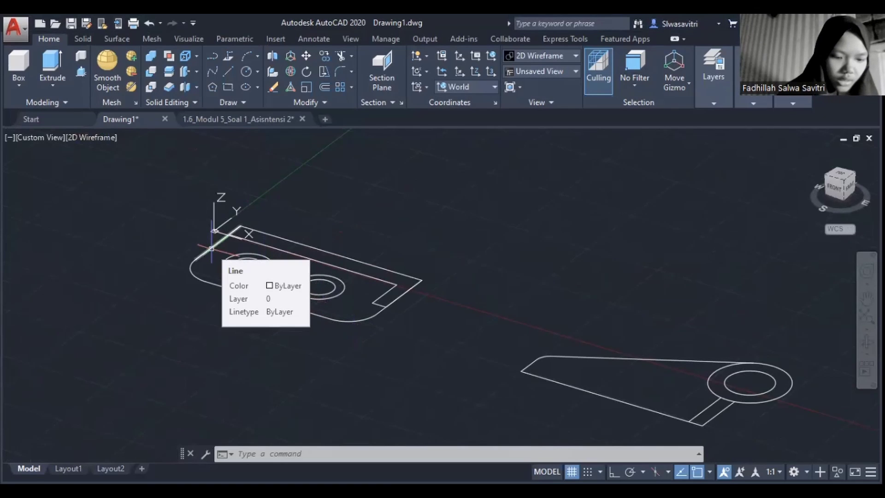
text(PRES)
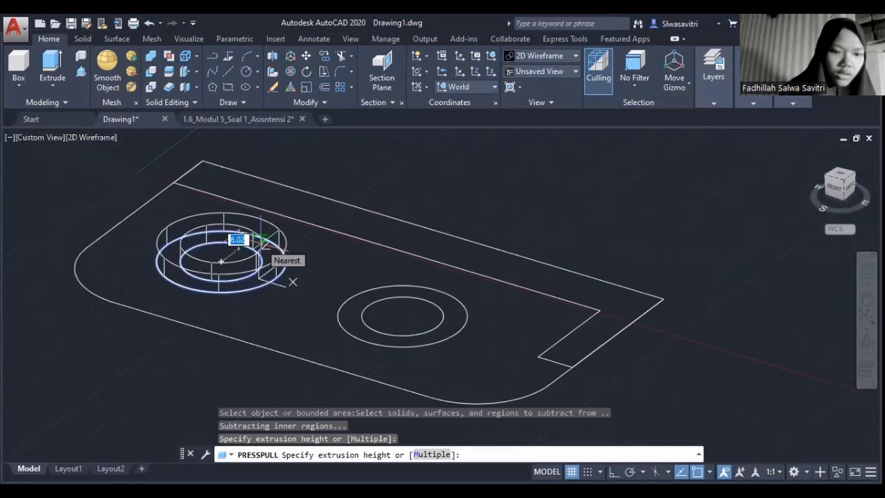
text(20)
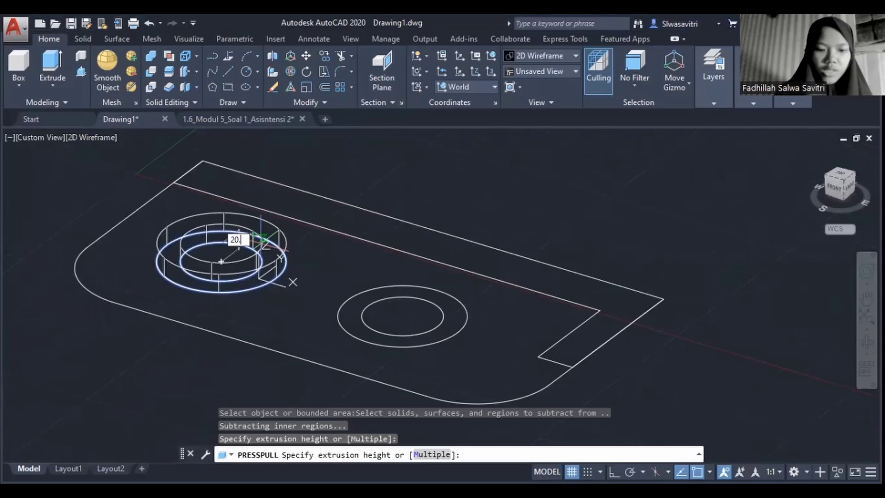
text(.5)
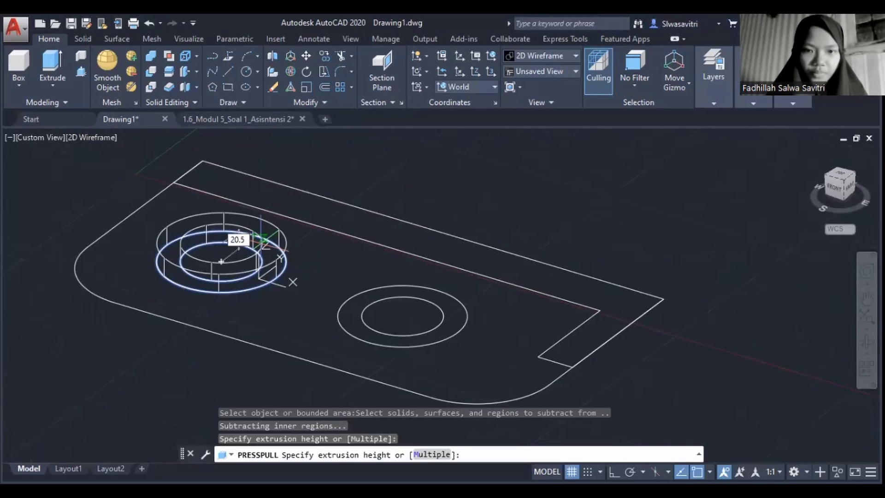
key(Return)
click(406, 341)
text(20.5)
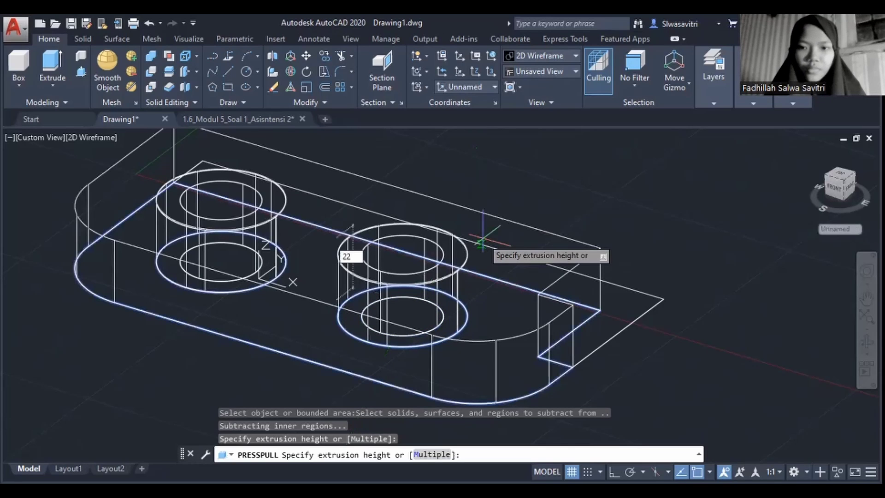
Presspull the filleted plate area around the rings upward by 22 mm and finish the command
key(Return)
scroll(244, 216, down, 2)
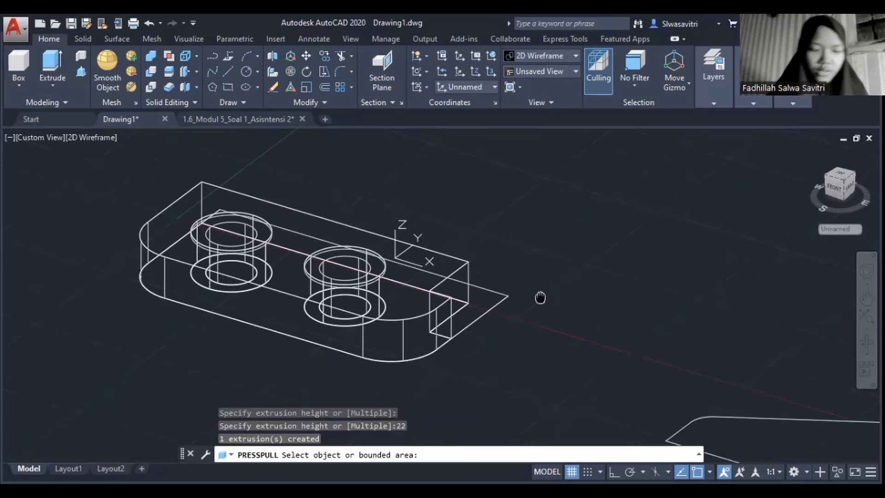
key(Return)
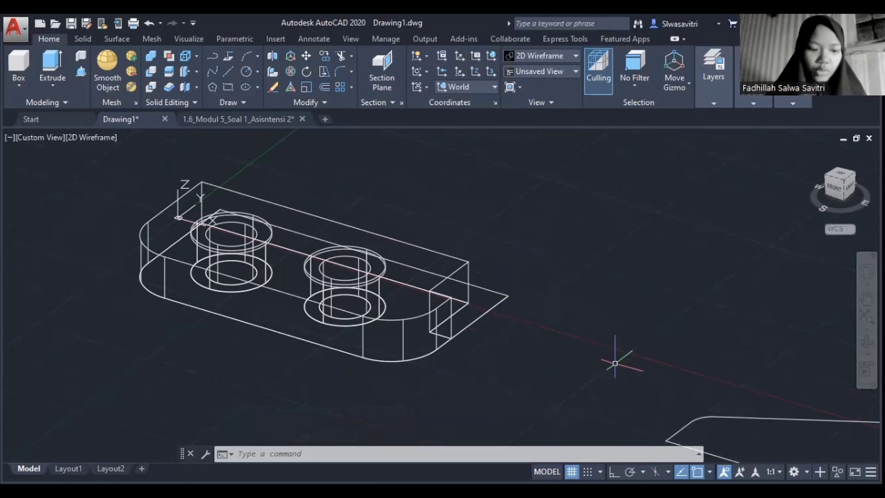
Presspull the second view's sloped area beside the circles upward by 16 mm and the narrow upright strip by 50 mm
middle_drag(624, 383, 479, 330)
middle_drag(624, 351, 478, 312)
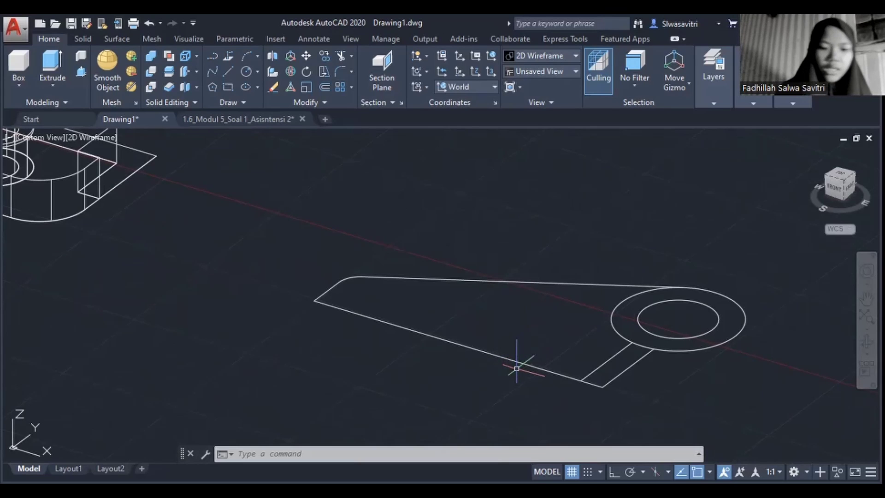
text(pres)
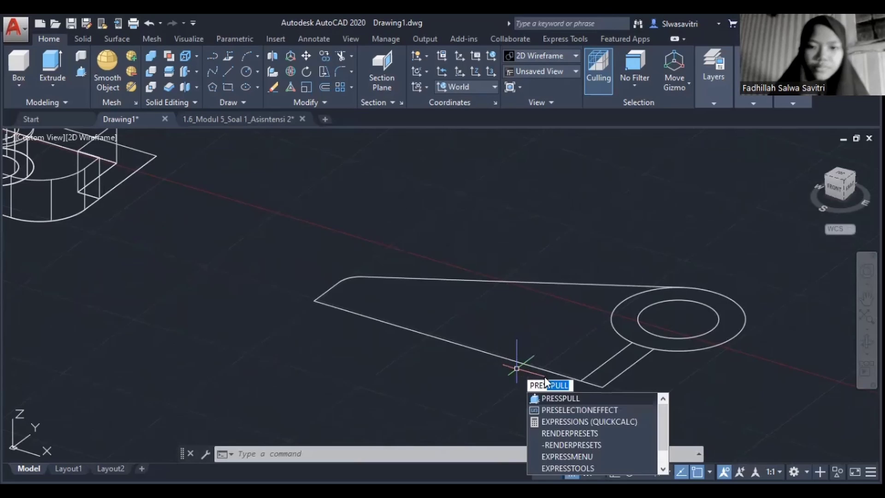
key(Return)
click(517, 368)
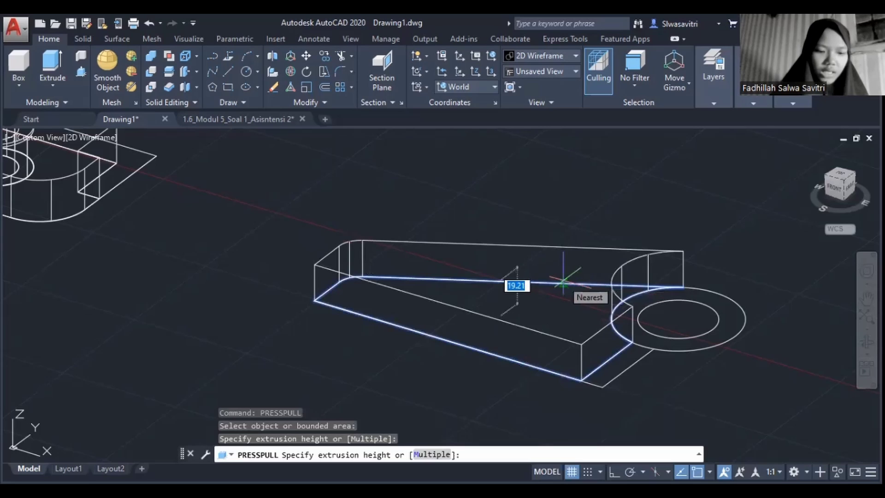
text(16)
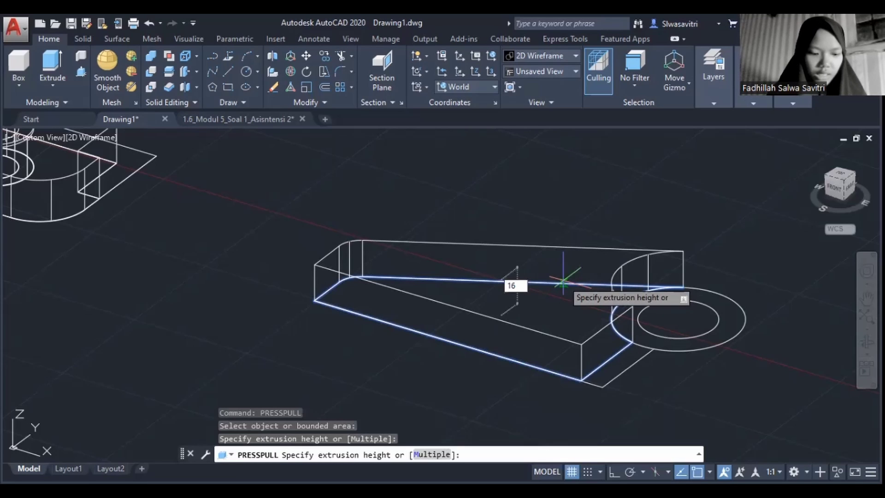
key(Return)
click(620, 322)
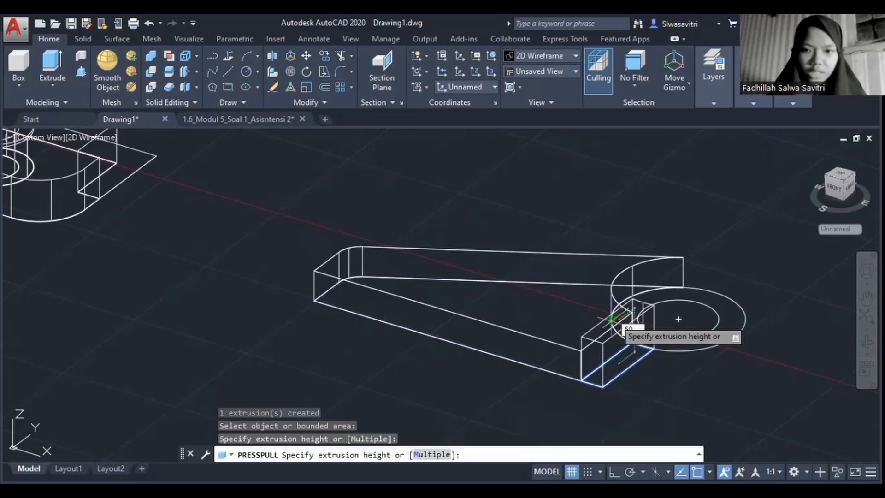
key(Return)
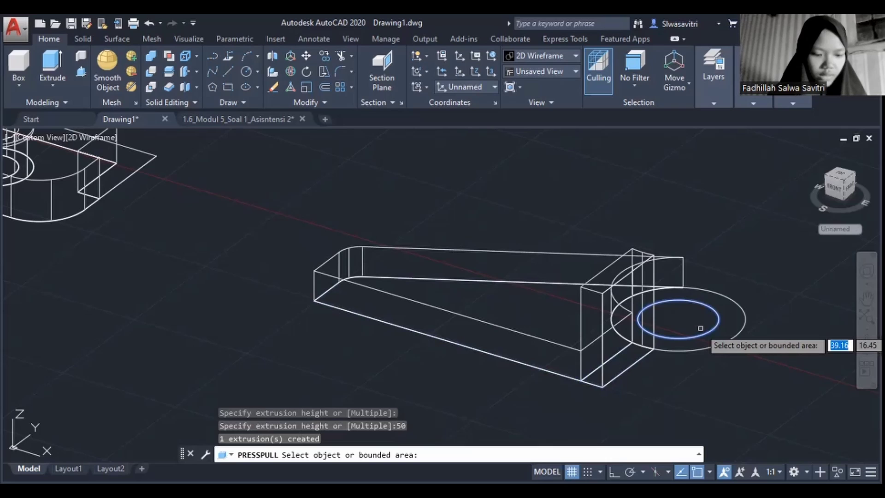
Presspull the ring between the second view's concentric circles upward by 56.5 mm
click(703, 338)
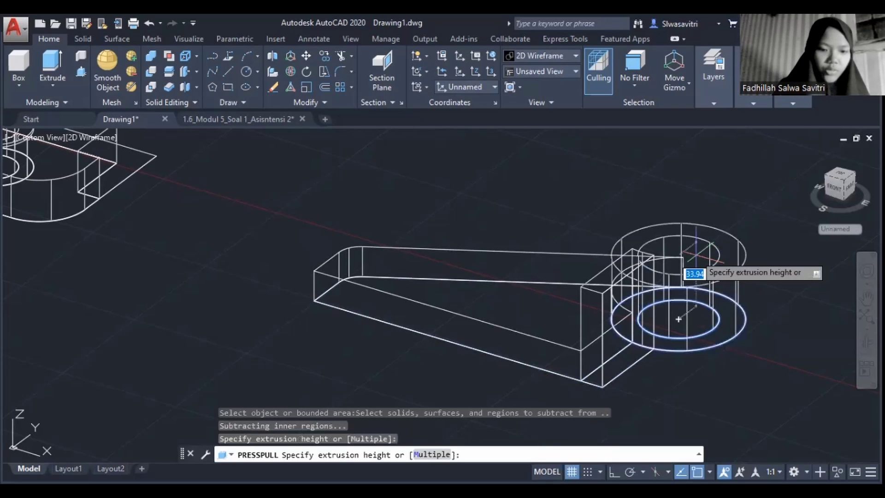
text(56)
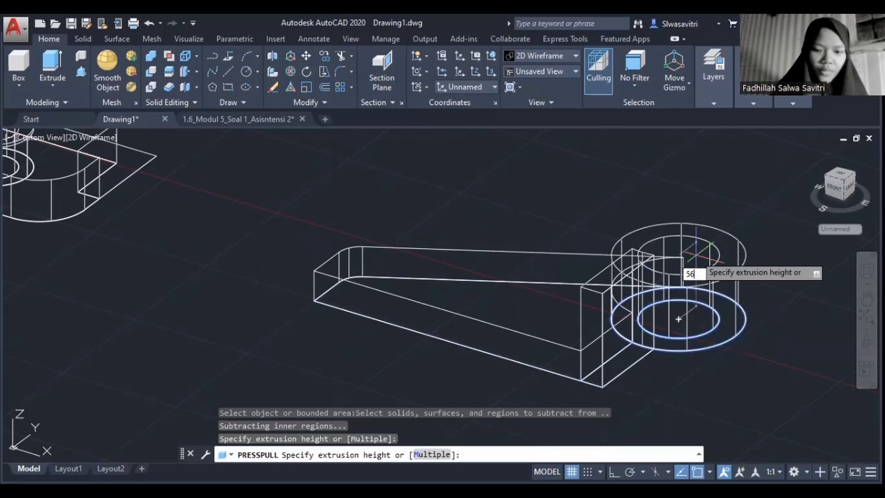
text(.5)
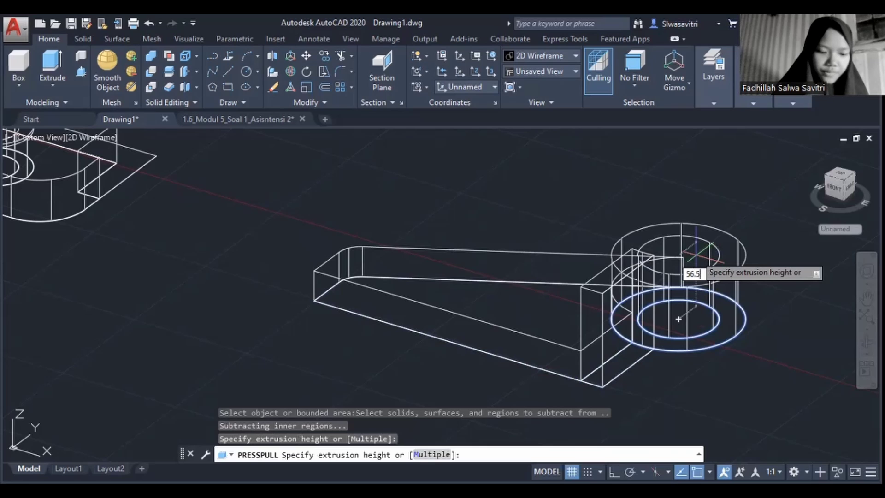
key(Return)
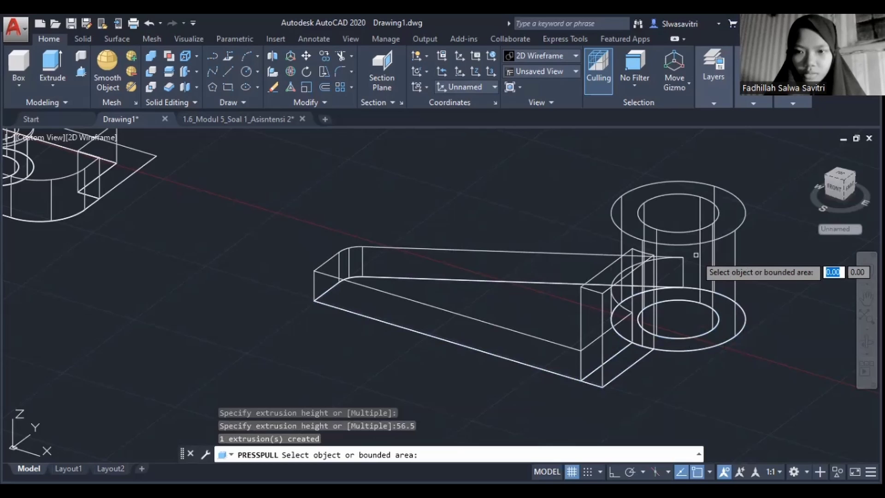
Presspull the same ring of the second view downward from its base circles by 6.5 mm
scroll(746, 193, up, 5)
click(742, 375)
key(Return)
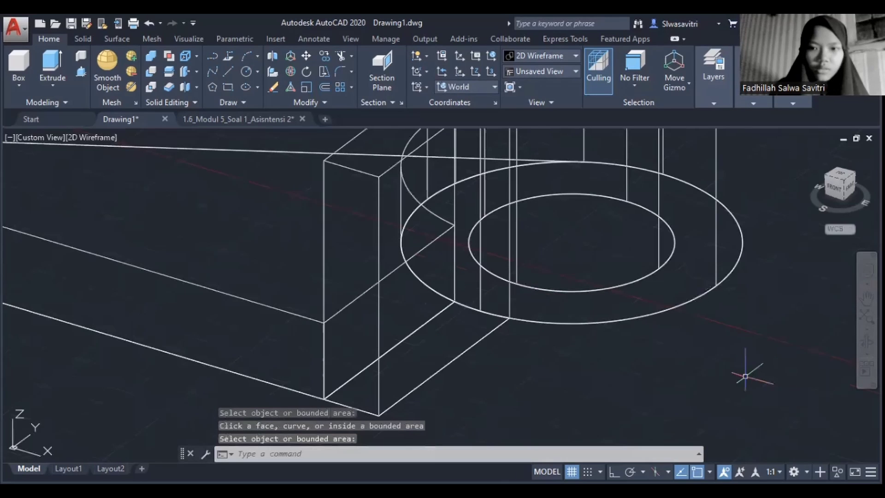
text(pres)
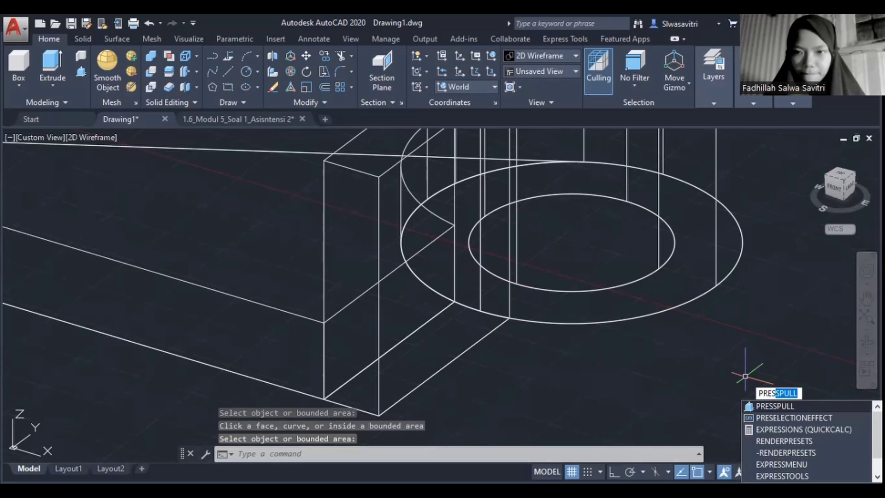
key(Return)
click(719, 286)
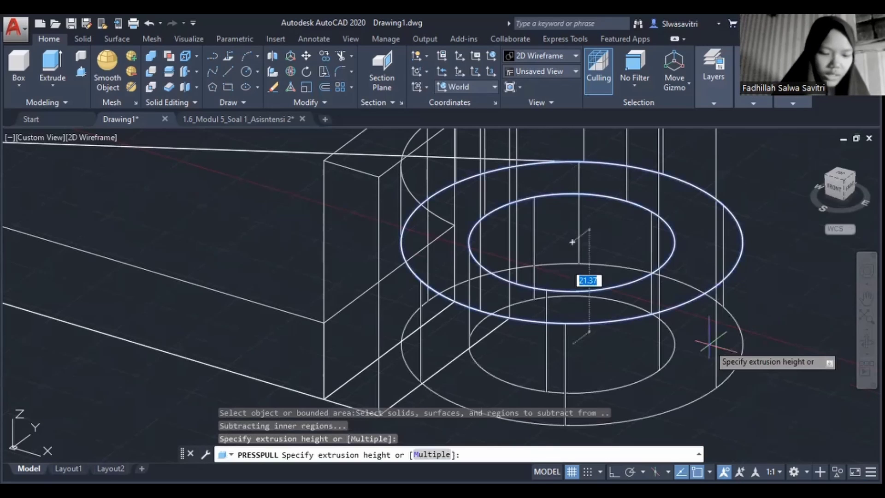
text(6.5)
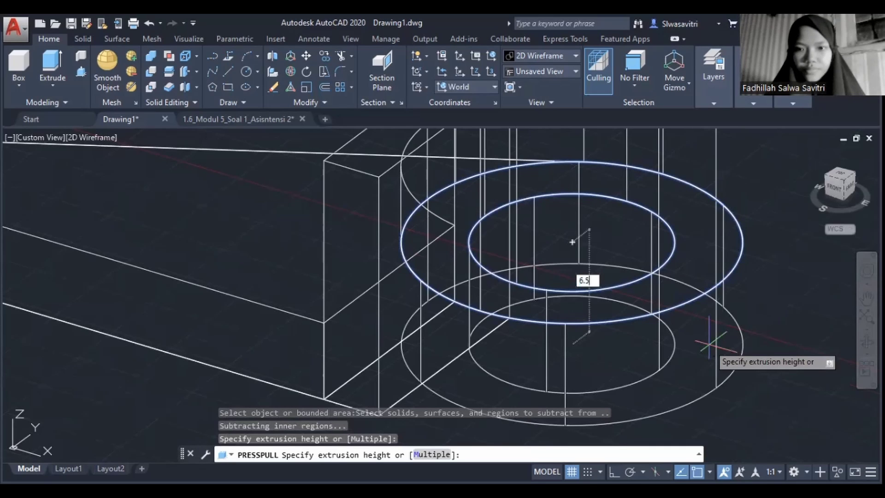
key(Return)
scroll(709, 344, down, 4)
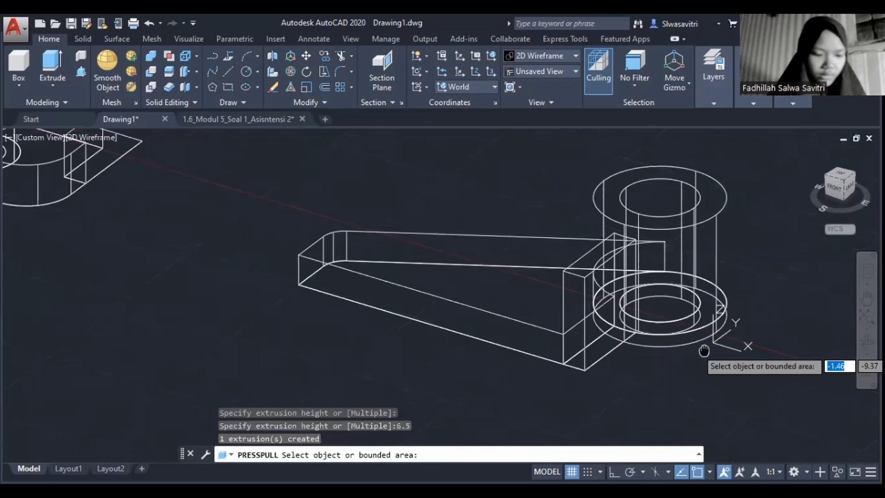
middle_drag(704, 351, 706, 352)
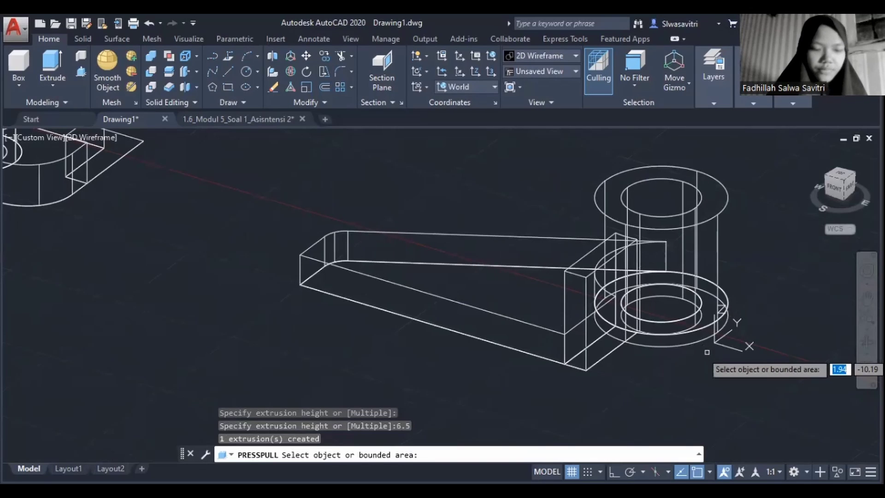
Finish Presspull and switch the viewport's visual style to Shades of Gray
key(Return)
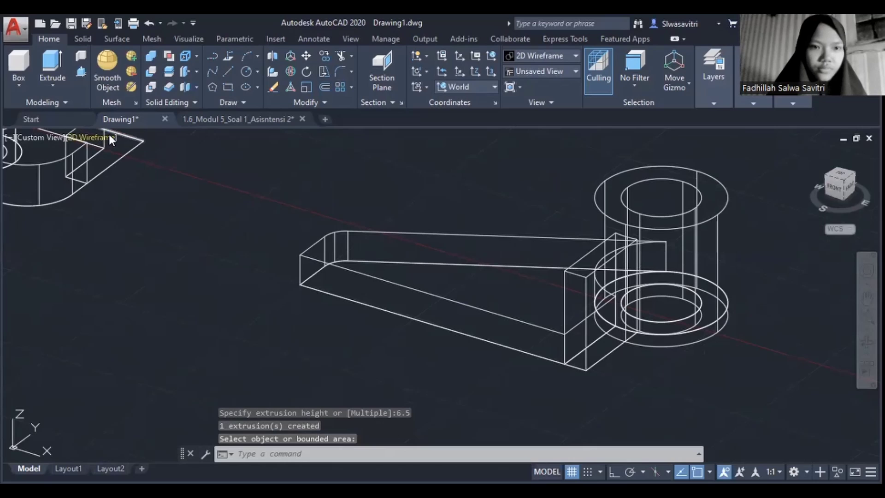
click(115, 139)
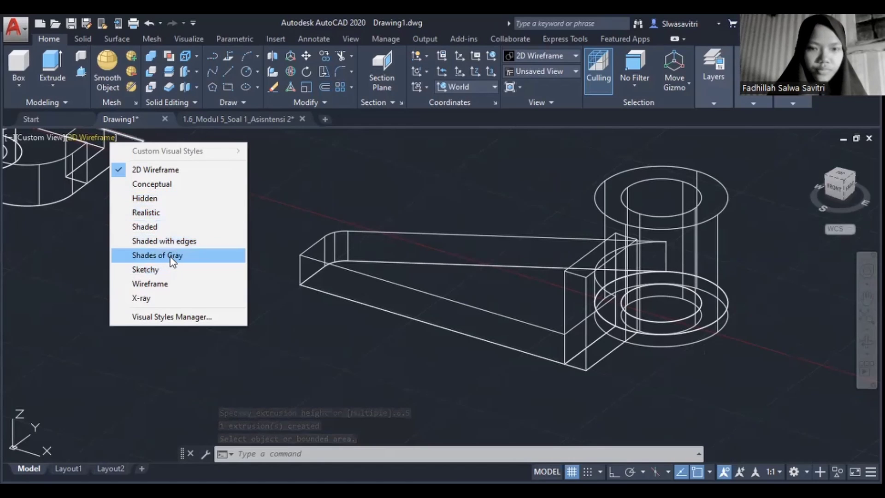
click(157, 255)
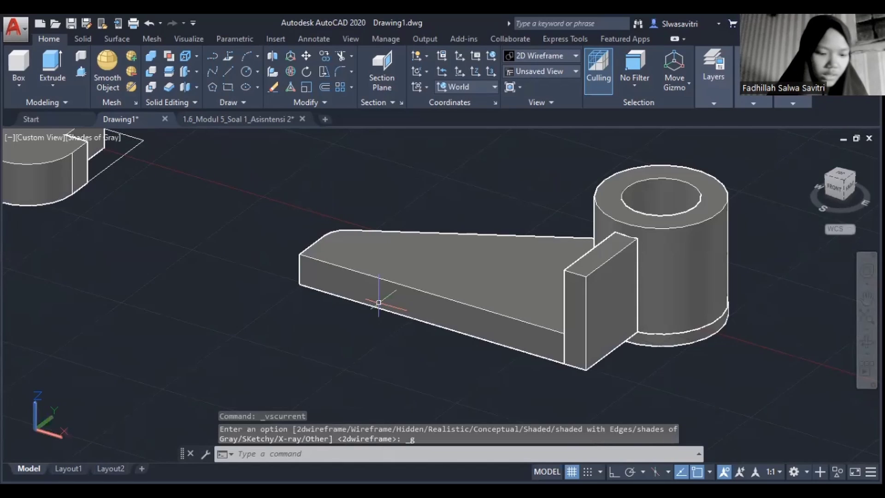
scroll(379, 302, down, 2)
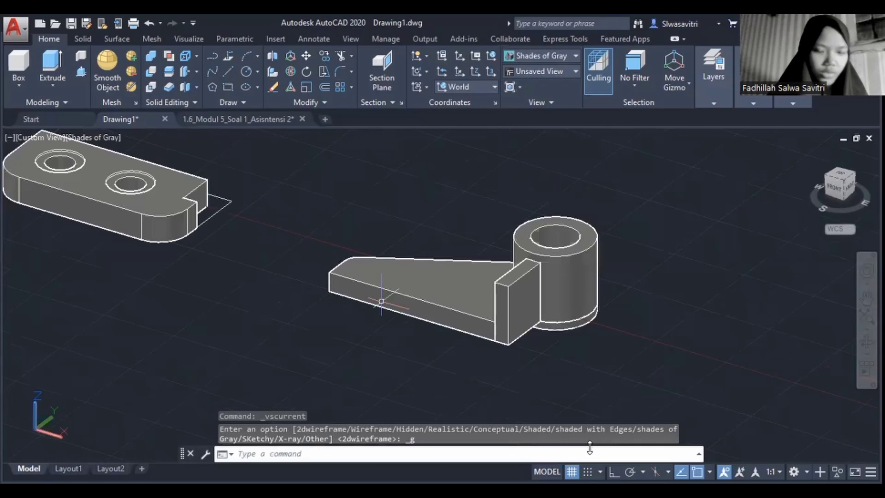
middle_drag(485, 419, 544, 465)
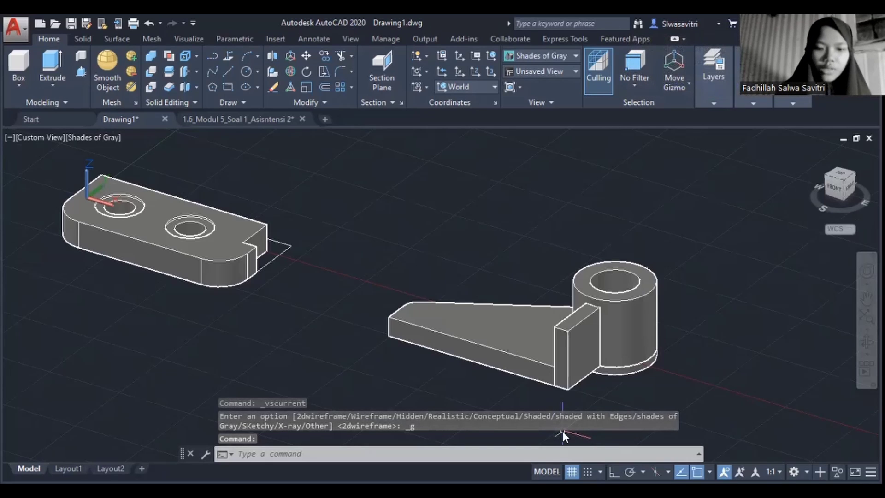
Rotate all the second view's solids upright about the X axis with 3D Rotate, so the cylinder lies horizontally
text(rot)
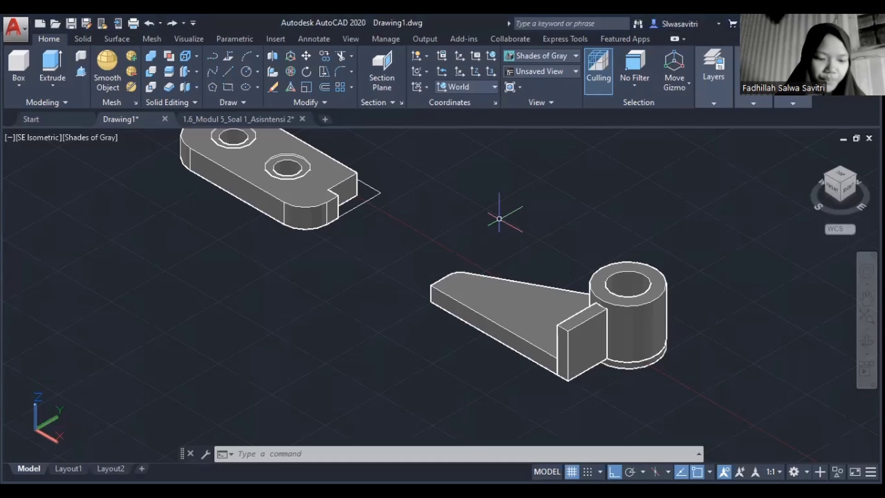
mouse_move(500, 230)
mouse_down()
mouse_move(707, 292)
mouse_move(608, 397)
mouse_move(425, 362)
mouse_move(407, 288)
mouse_move(438, 310)
mouse_up()
text(3d)
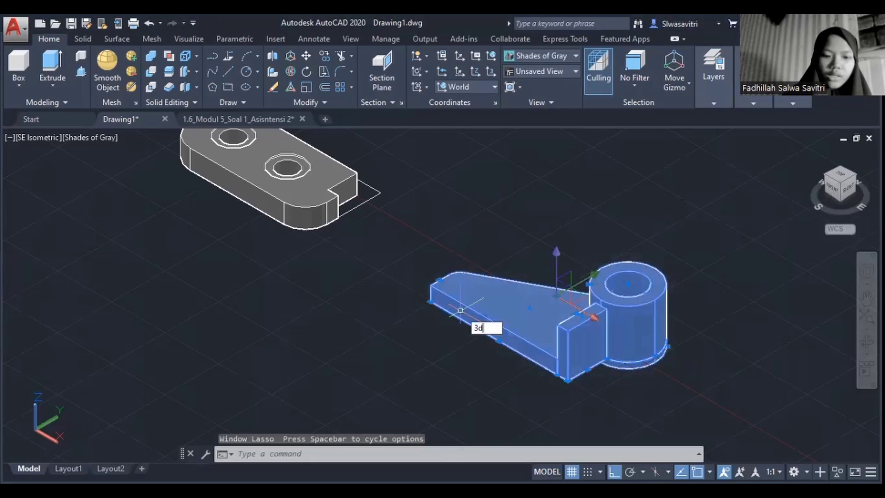
text(r)
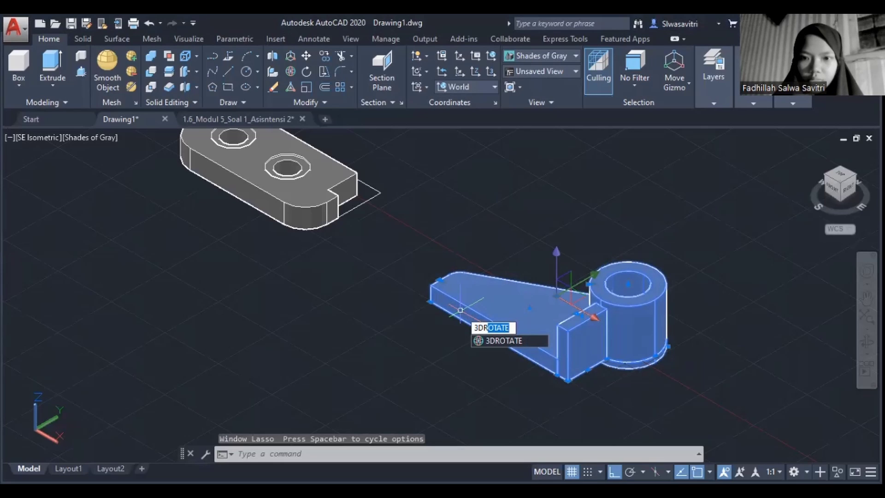
key(Return)
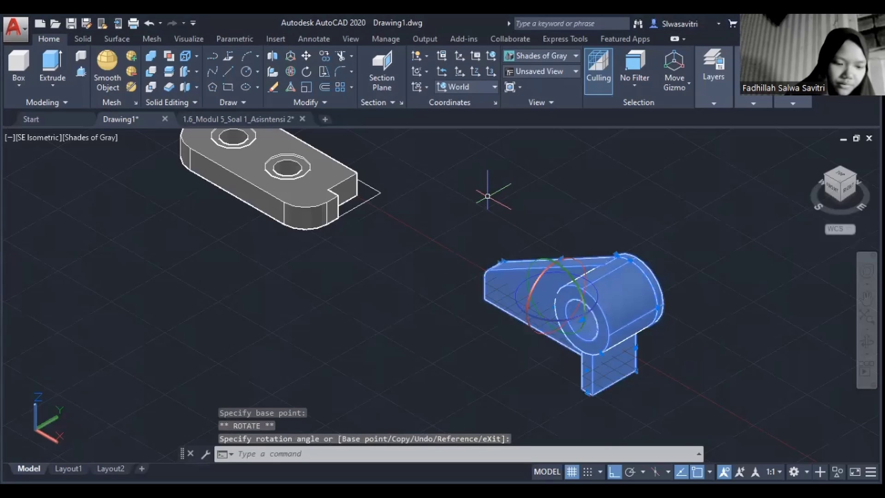
key(Escape)
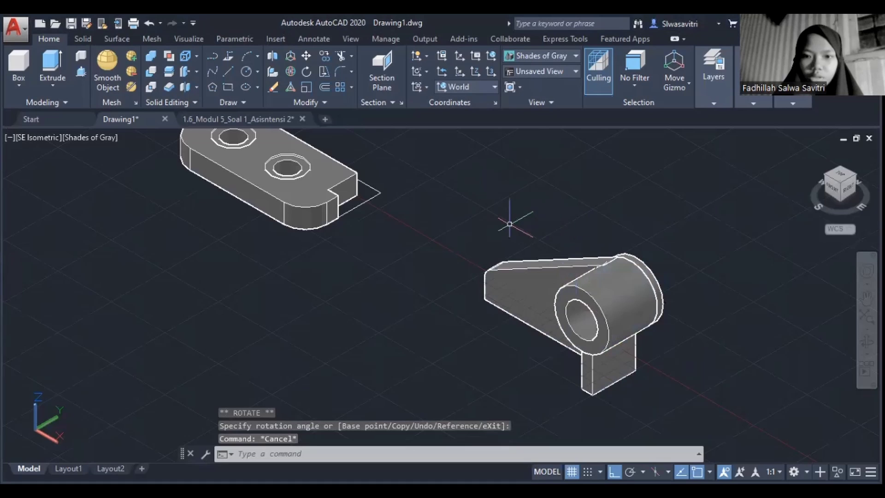
Move the rotated upright part by the lower front corner of its strip onto the lower corner of the plate's notch, with Ortho off
mouse_move(509, 224)
mouse_down()
mouse_move(692, 237)
mouse_move(741, 257)
mouse_move(700, 368)
mouse_move(664, 400)
mouse_move(580, 417)
mouse_move(527, 401)
mouse_move(450, 283)
mouse_up()
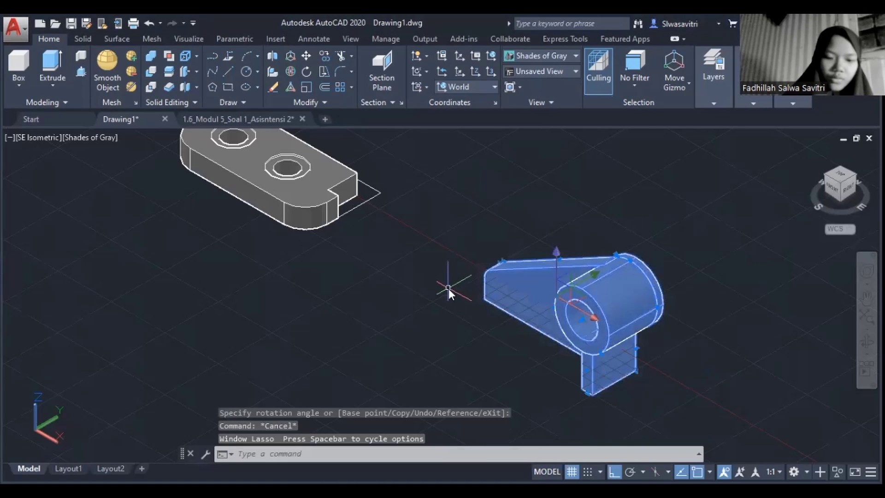
text(MOVE)
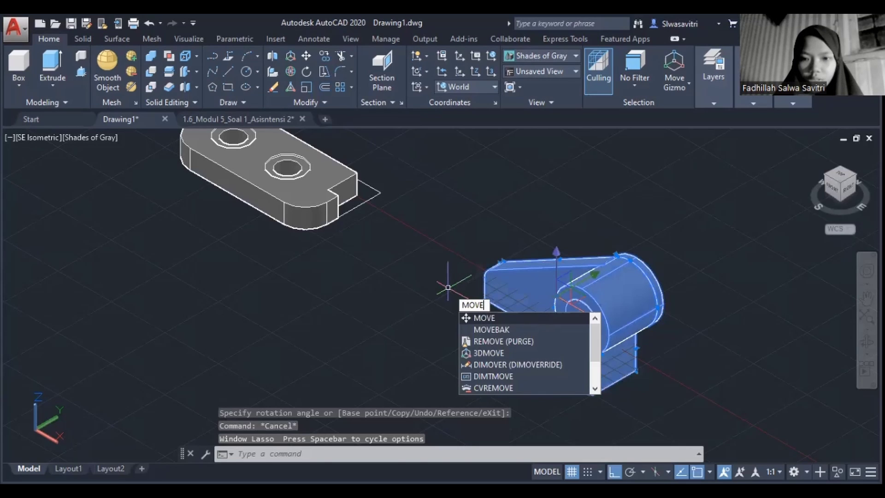
key(Return)
scroll(598, 425, up, 2)
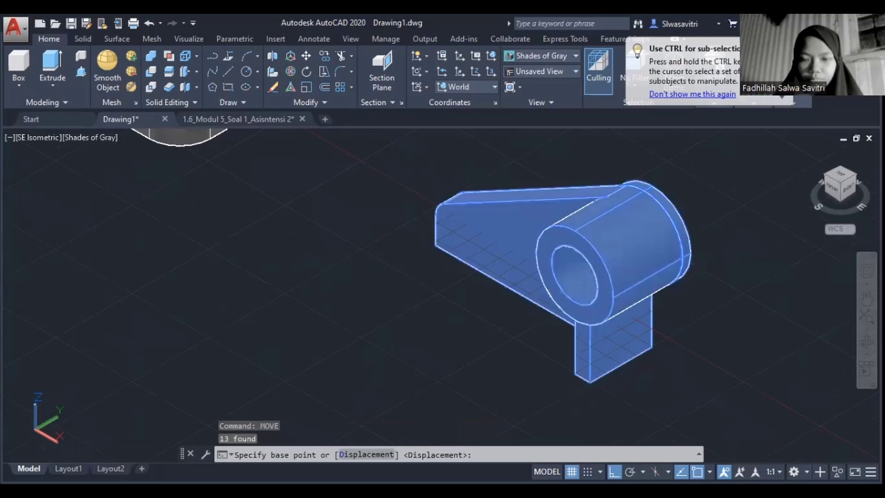
click(590, 382)
key(F8)
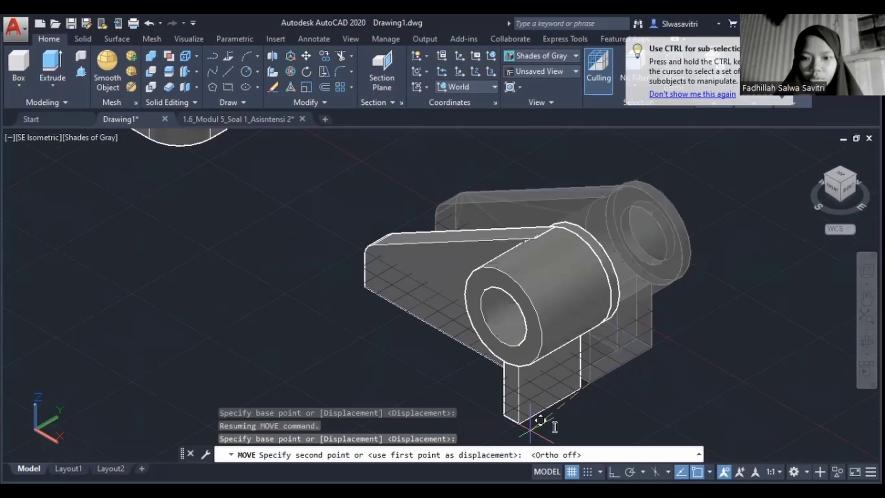
middle_drag(540, 419, 654, 475)
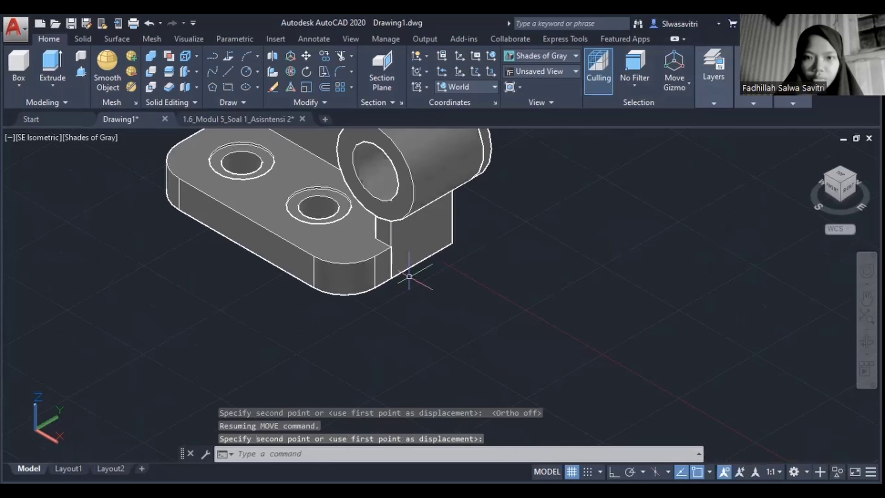
middle_drag(405, 277, 551, 369)
click(554, 363)
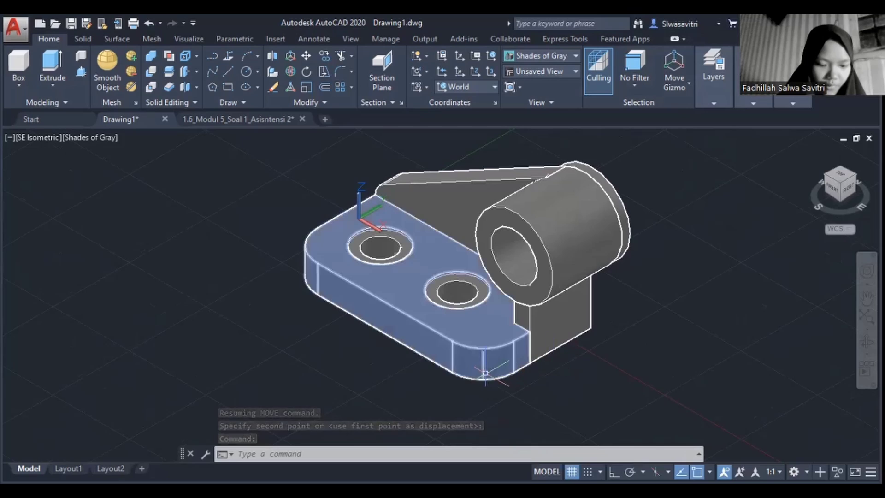
Select the plate and the upright part and join all their solids with Union
middle_drag(485, 372, 541, 375)
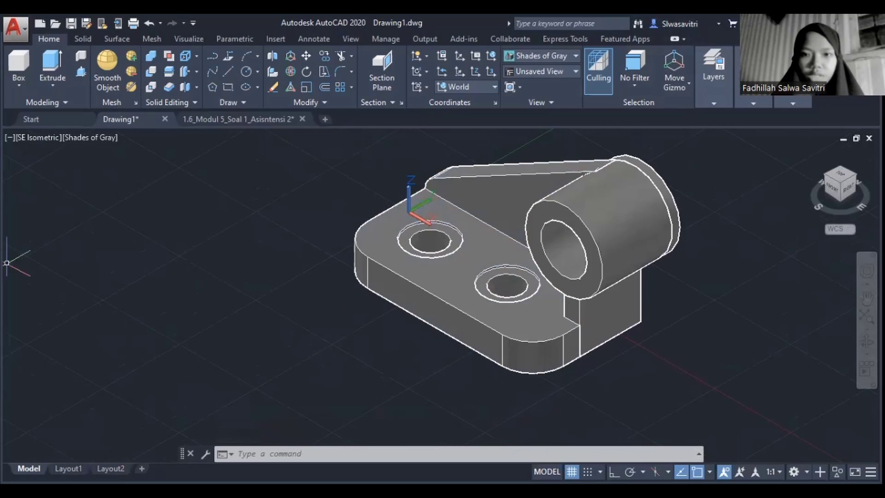
mouse_move(425, 135)
mouse_down()
mouse_move(619, 135)
mouse_move(770, 188)
mouse_move(806, 315)
mouse_move(655, 435)
mouse_move(355, 435)
mouse_move(185, 350)
mouse_move(181, 324)
mouse_up()
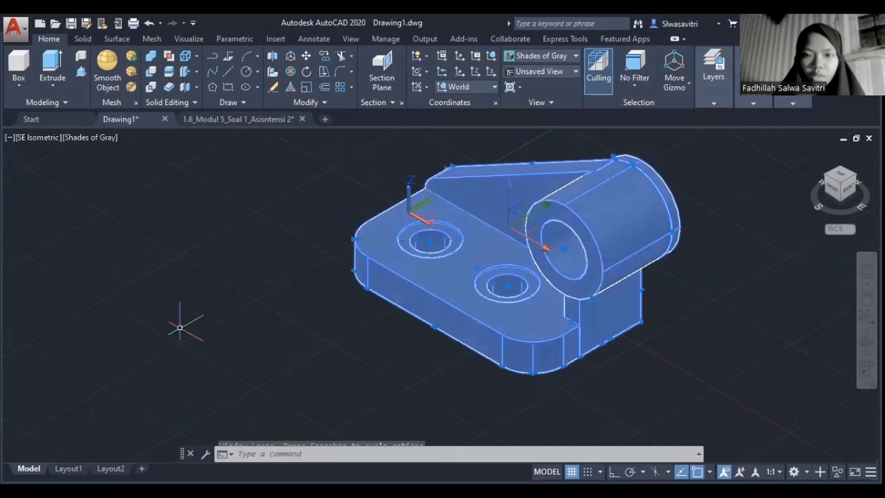
text(uniou)
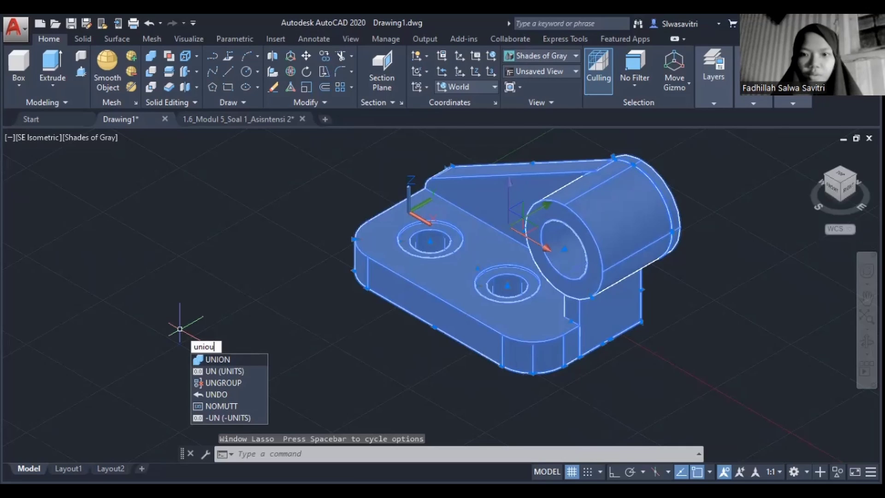
key(Return)
scroll(576, 342, down, 3)
middle_drag(612, 335, 611, 337)
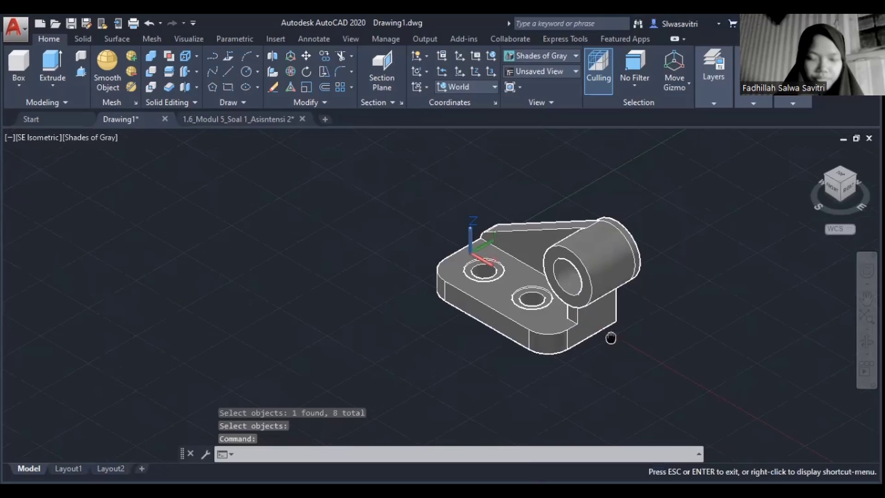
key(Escape)
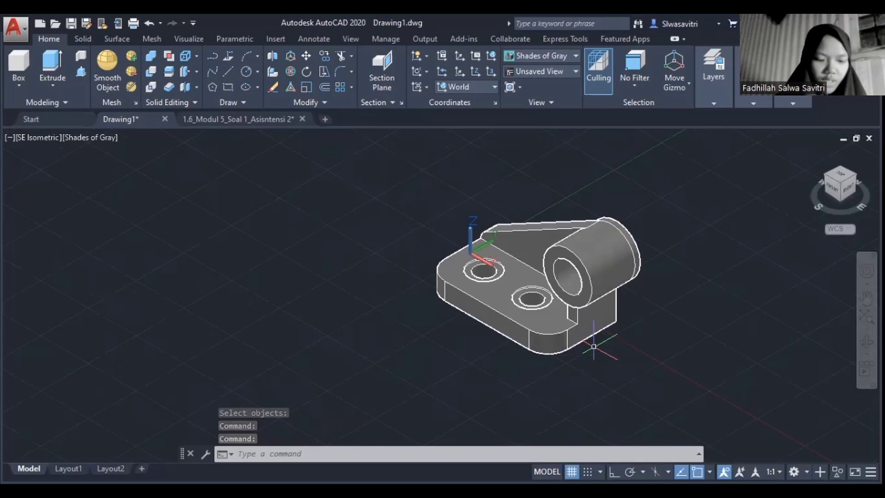
mouse_move(451, 204)
mouse_down()
mouse_move(476, 196)
mouse_move(712, 188)
mouse_move(723, 298)
mouse_move(623, 364)
mouse_move(535, 384)
mouse_move(401, 294)
mouse_up()
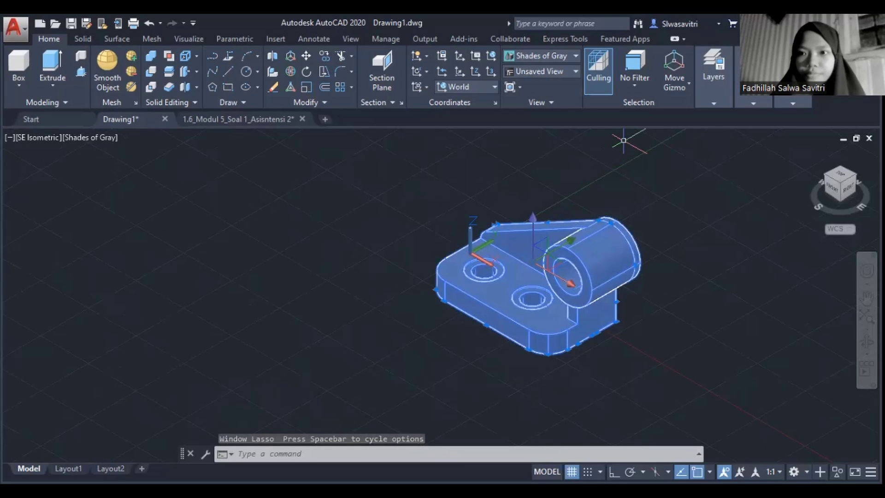
click(790, 102)
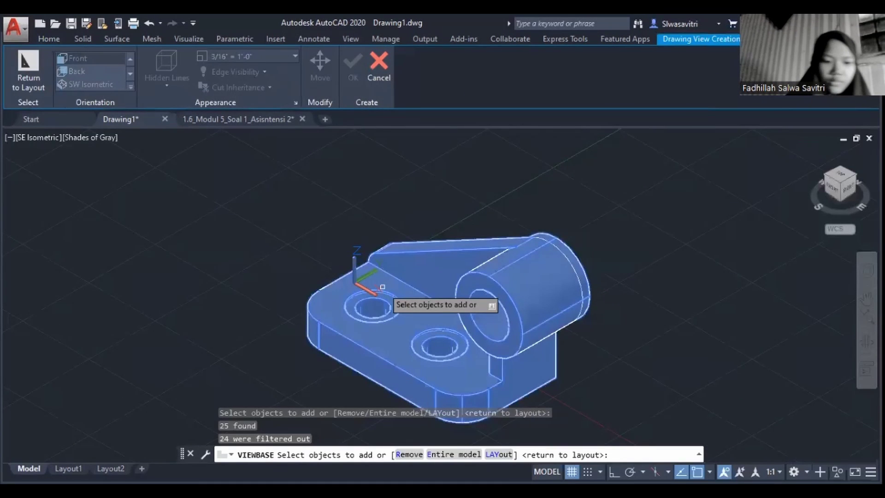
key(ctrl+z)
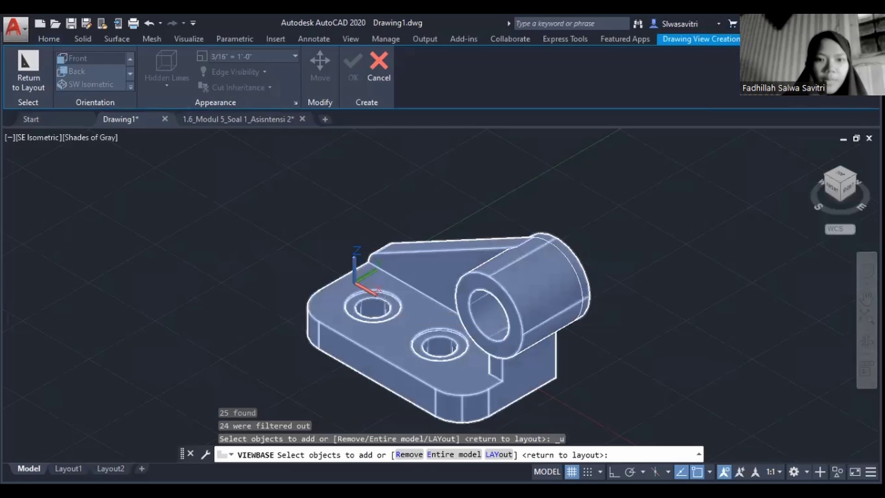
key(Escape)
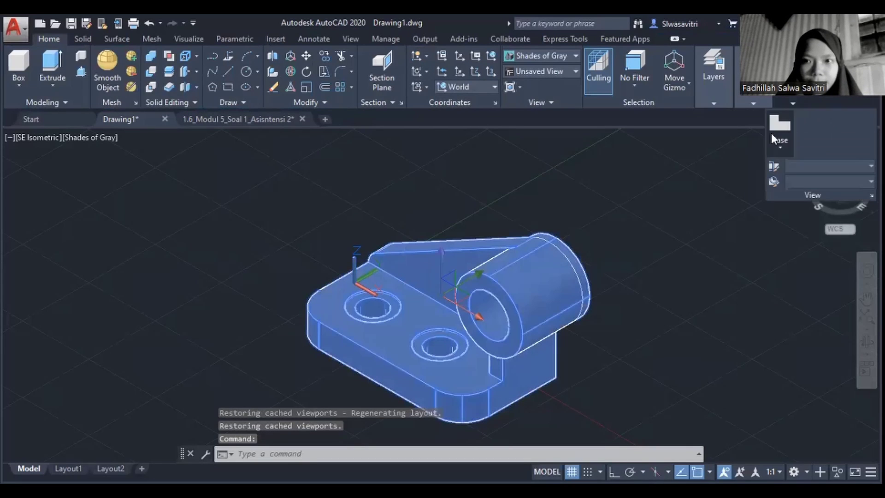
Try to create a base view from model space on Layout1, placing the front view in the lower left of the sheet
click(772, 137)
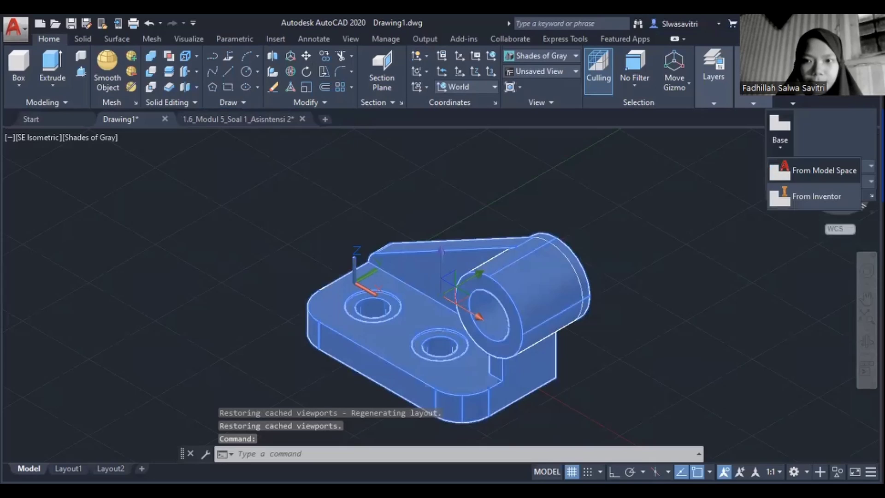
click(821, 170)
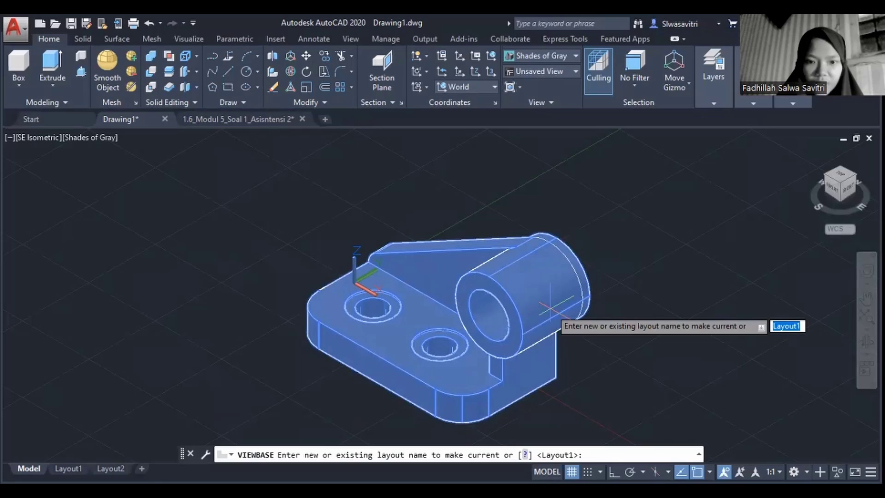
key(Return)
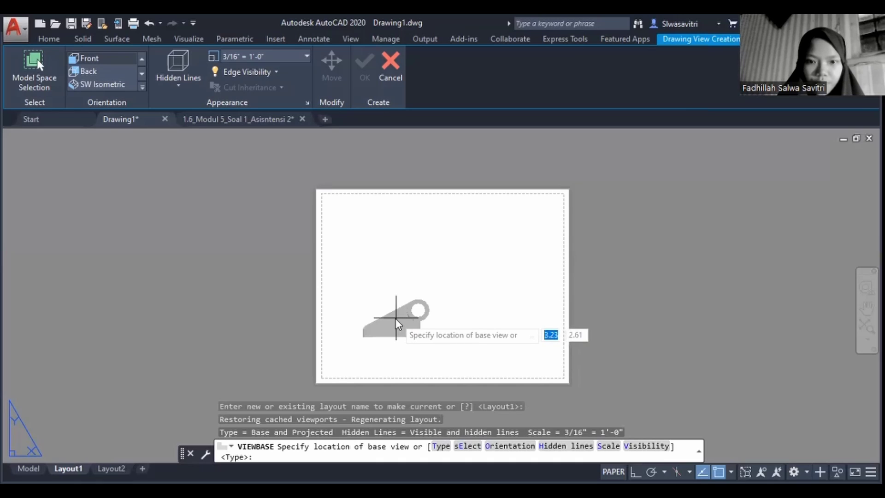
click(396, 317)
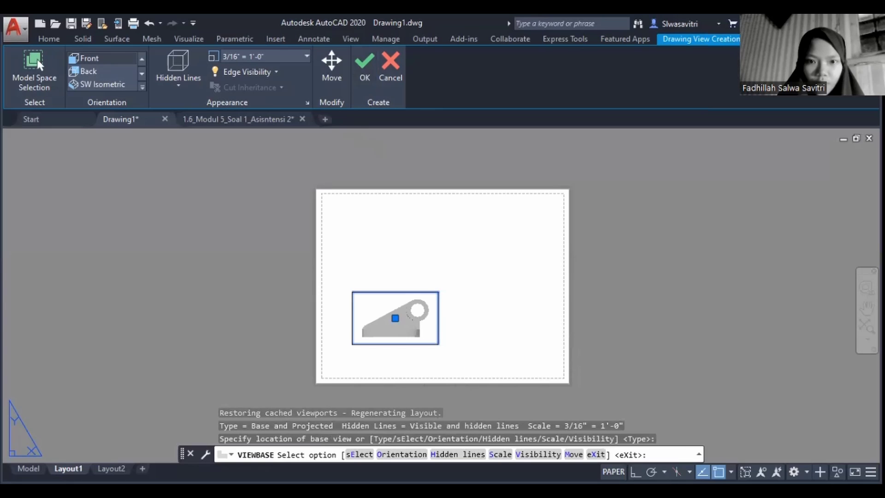
Try to project a top view, an isometric view and a side view from the base view, and leave the command
key(Return)
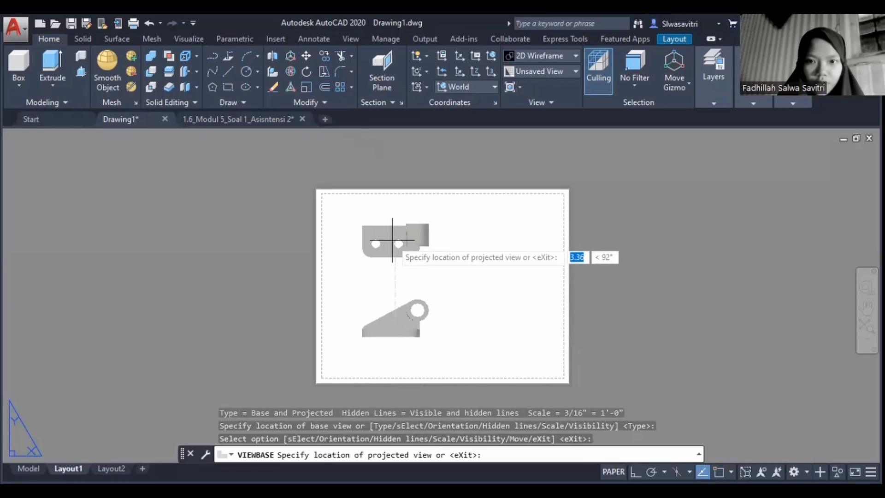
click(506, 232)
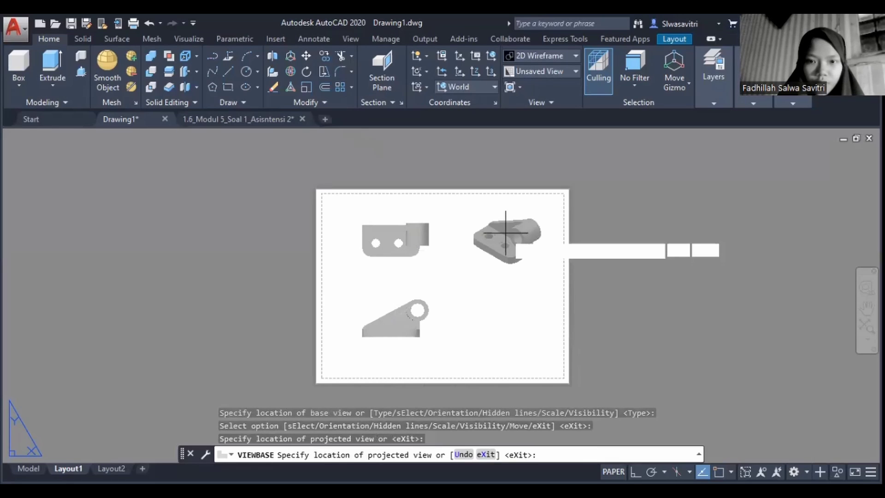
click(516, 316)
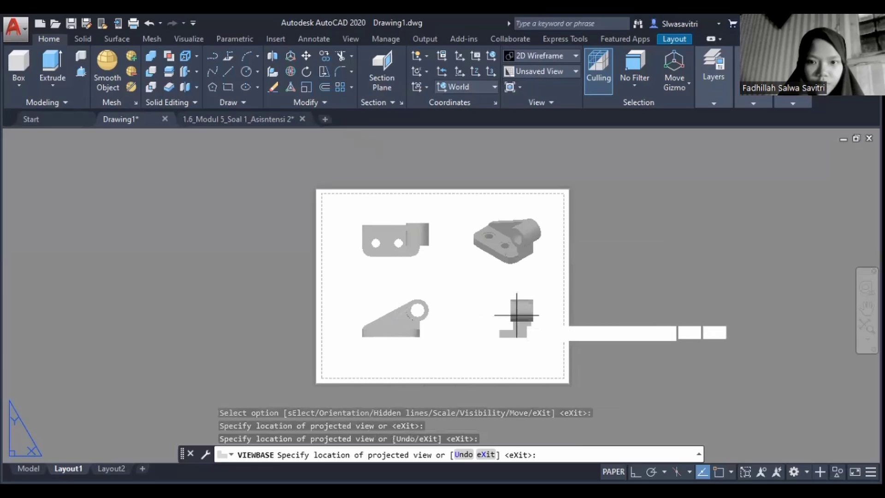
click(516, 315)
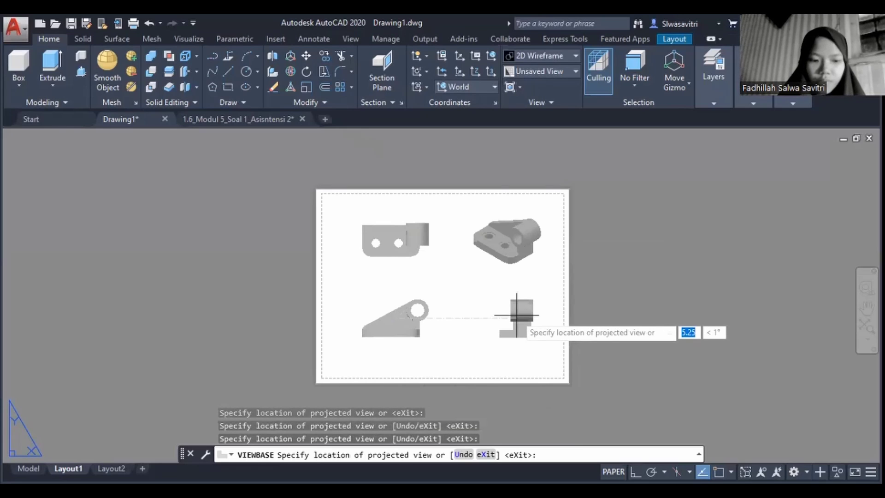
key(Escape)
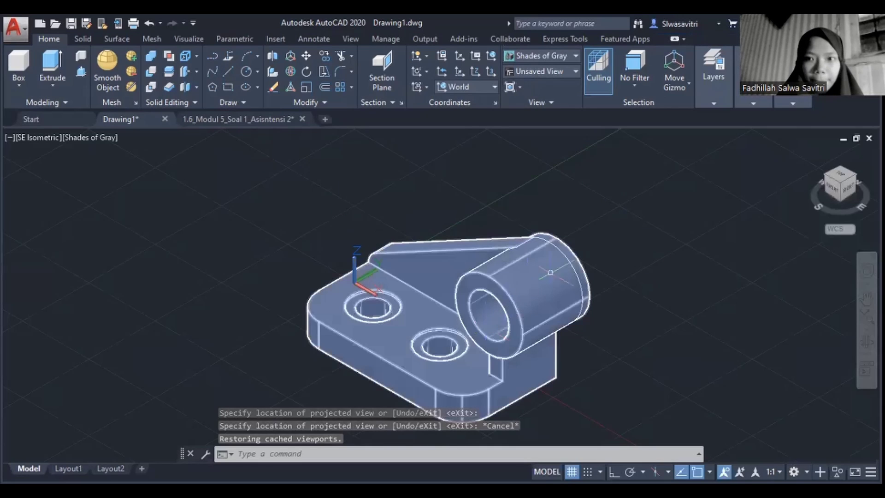
Create a base view of the whole model on Layout1 with the front view lower left, and project top, isometric and side views
key(ctrl+a)
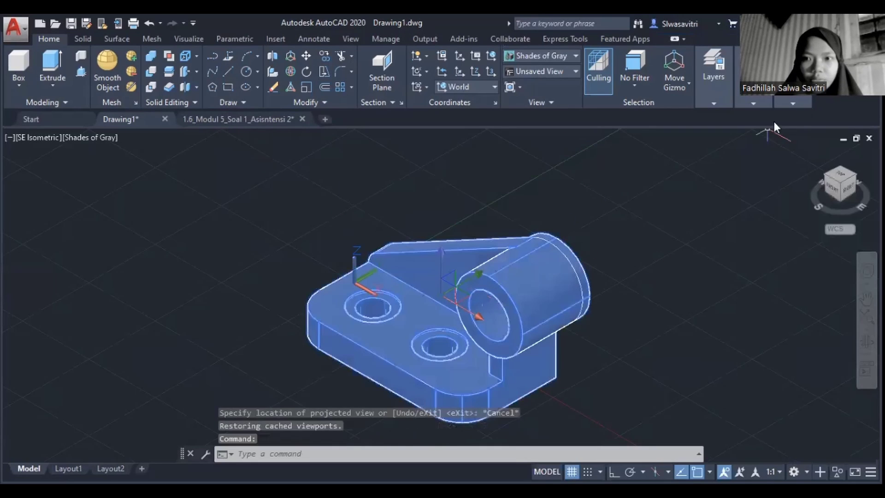
click(791, 99)
click(784, 141)
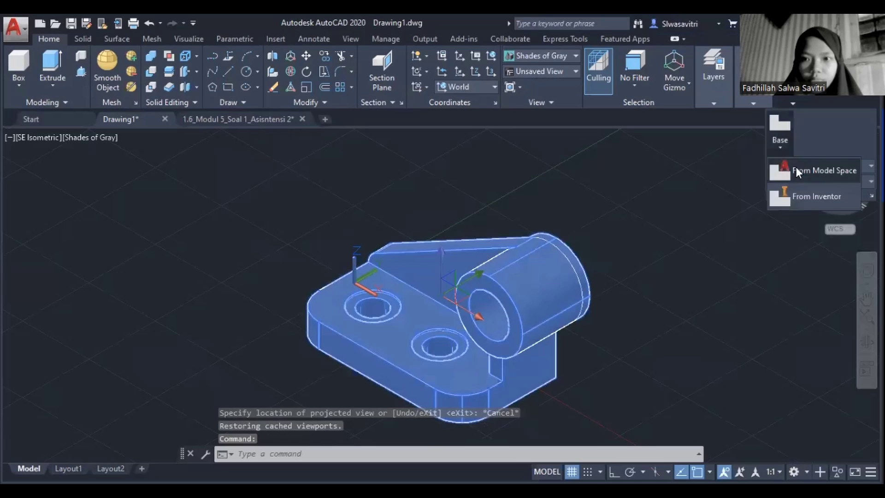
click(795, 168)
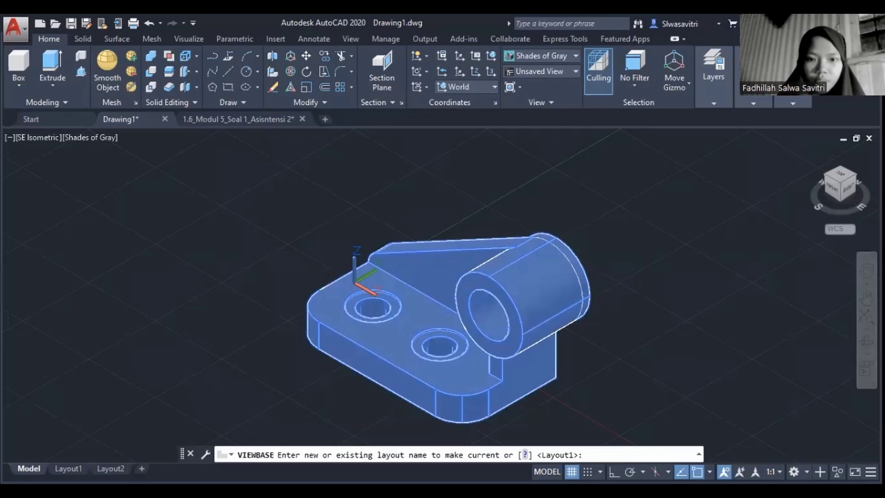
key(Return)
click(389, 325)
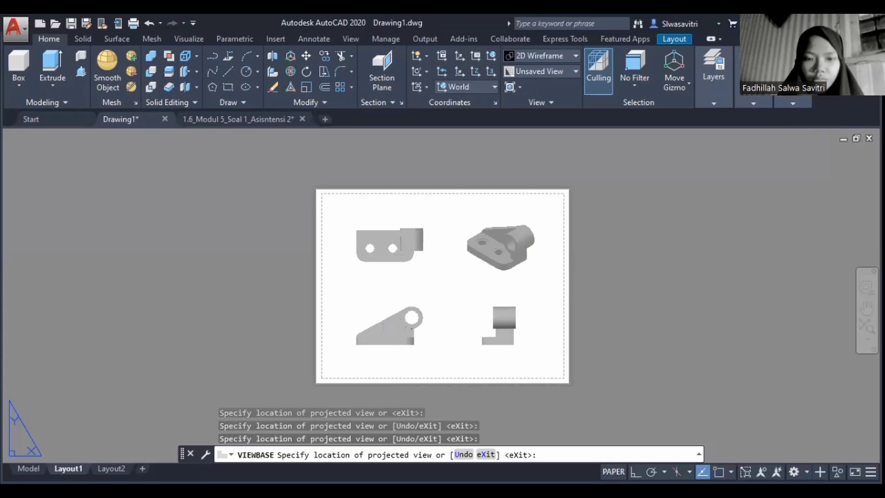
key(Return)
Set the isometric drawing view's display style to Shaded with visible lines
scroll(397, 329, up, 2)
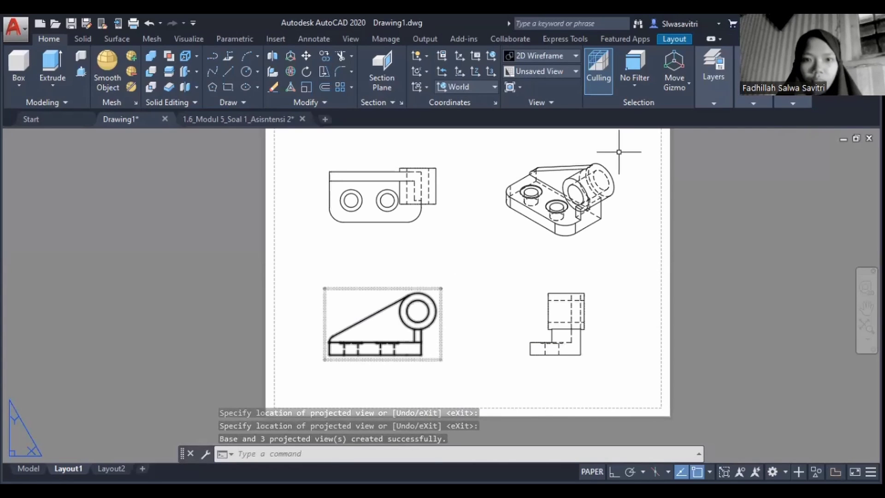
click(590, 190)
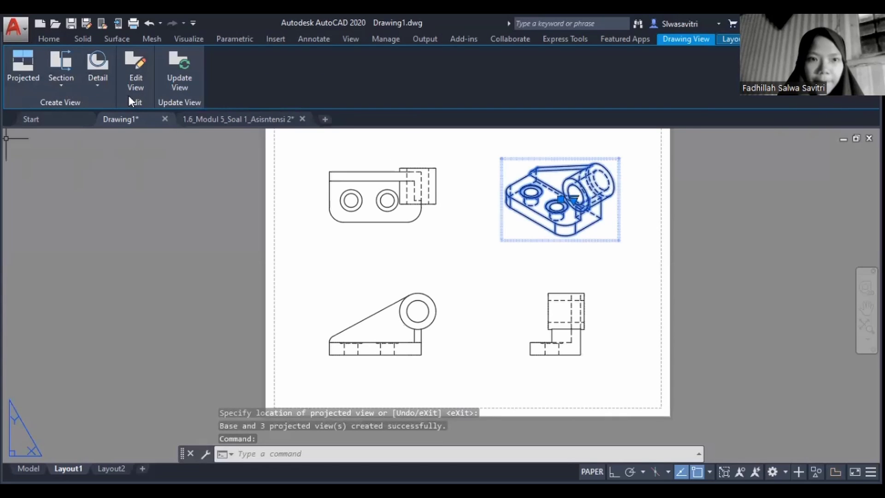
click(139, 73)
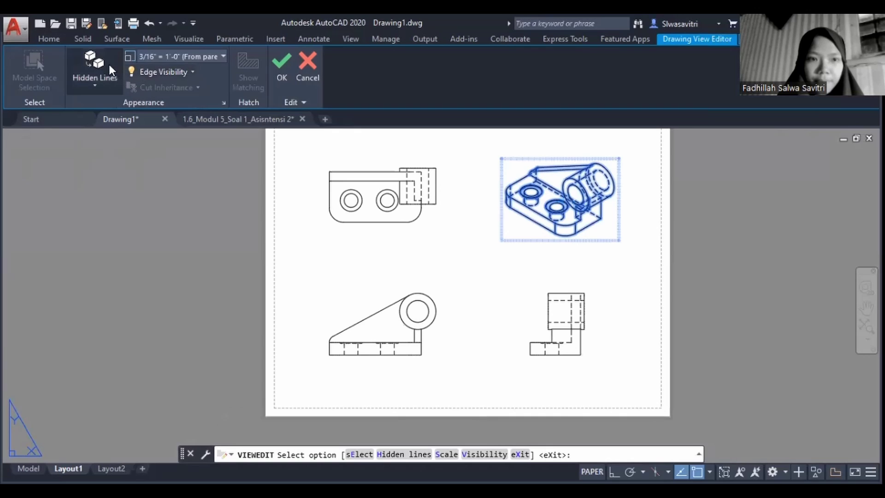
click(102, 85)
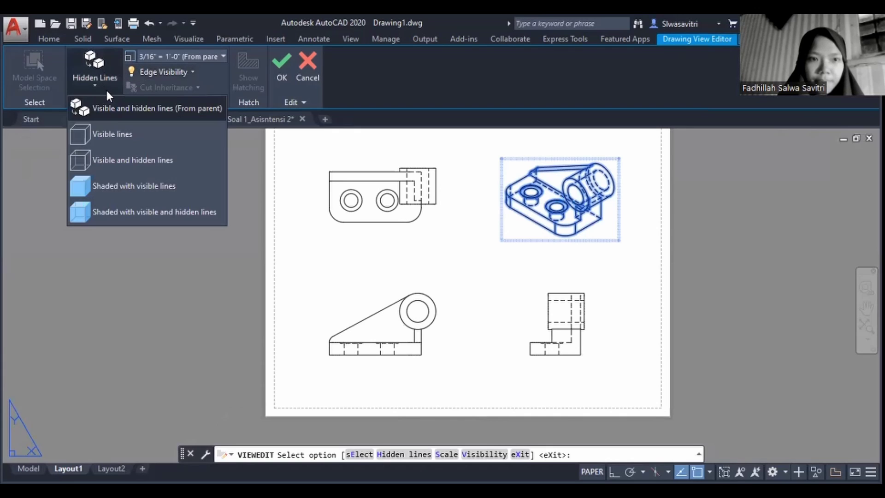
click(127, 179)
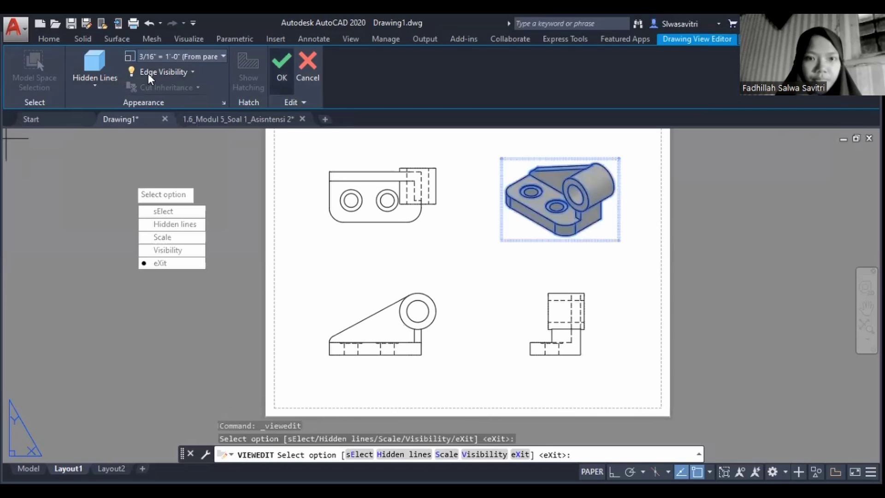
key(Return)
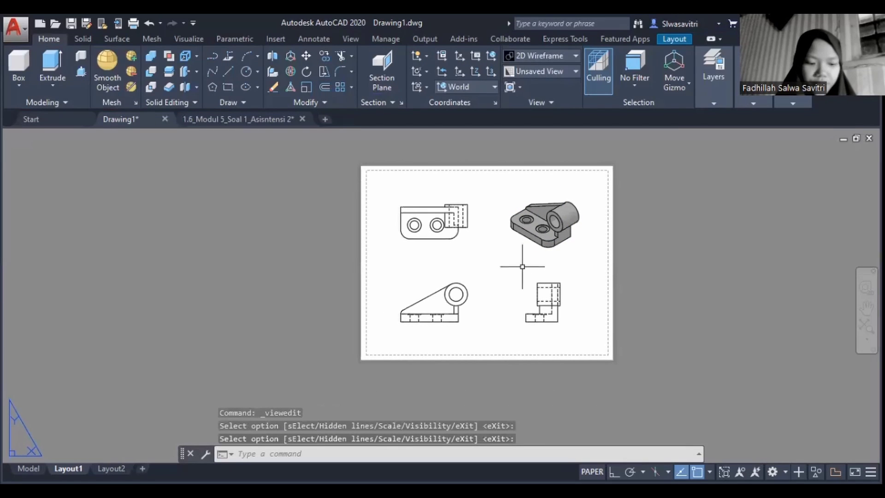
scroll(523, 263, up, 1)
scroll(525, 269, down, 1)
scroll(525, 269, up, 2)
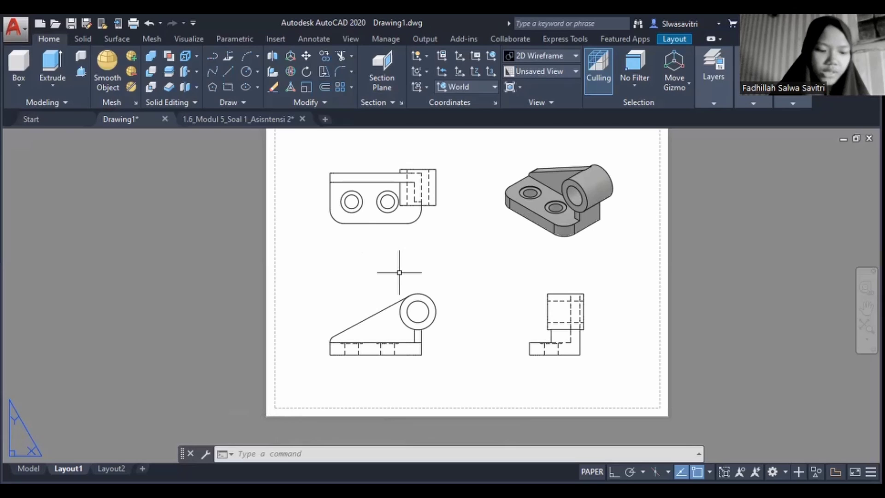
text(DIMENSION)
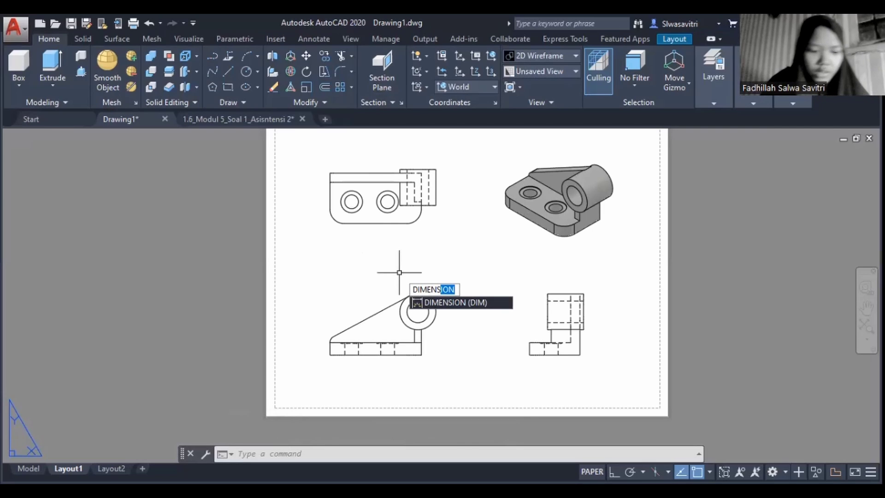
key(Return)
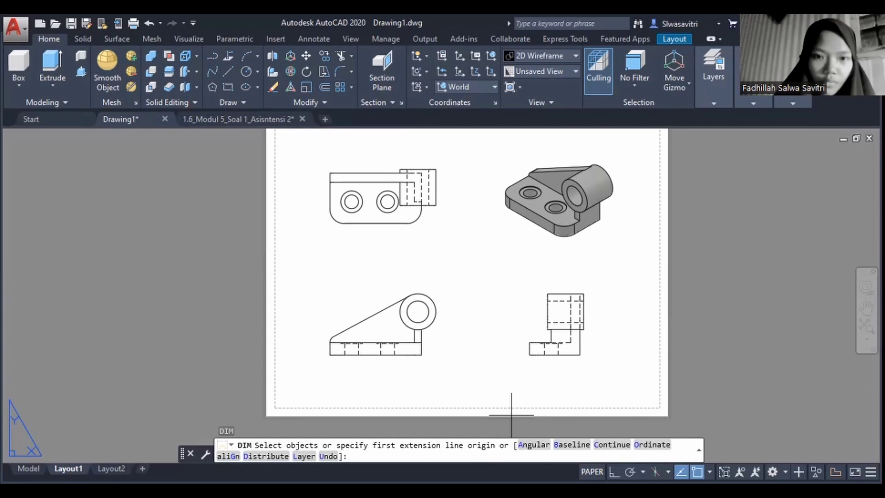
scroll(303, 134, up, 4)
click(370, 233)
key(F8)
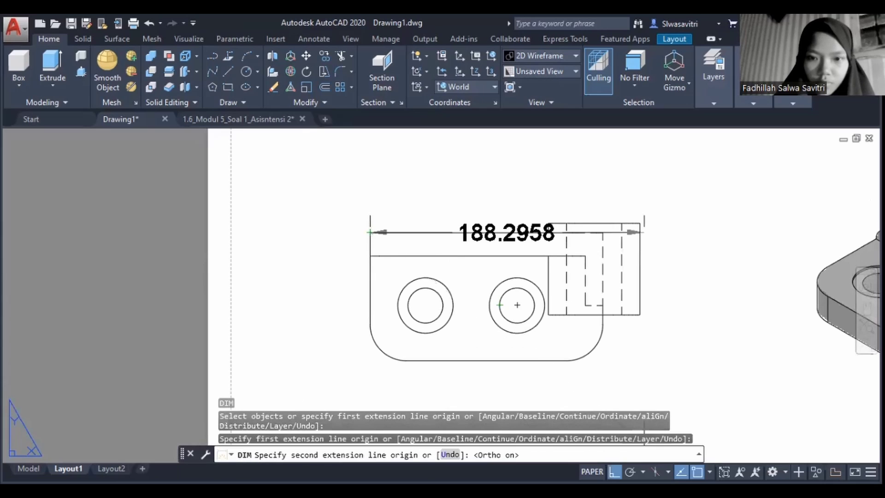
text(38)
key(Return)
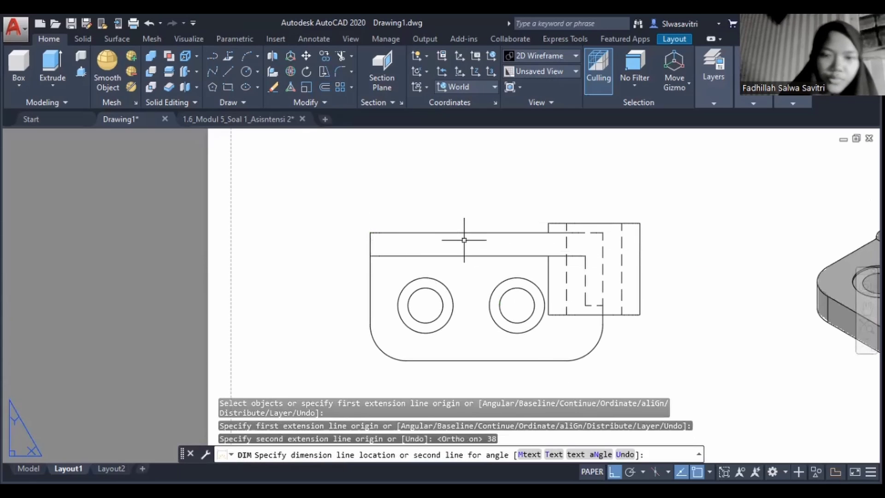
key(Escape)
Dimension the 38 mm horizontal distance in the top view, from the plate's left edge to the first hole's centre
text(DIM)
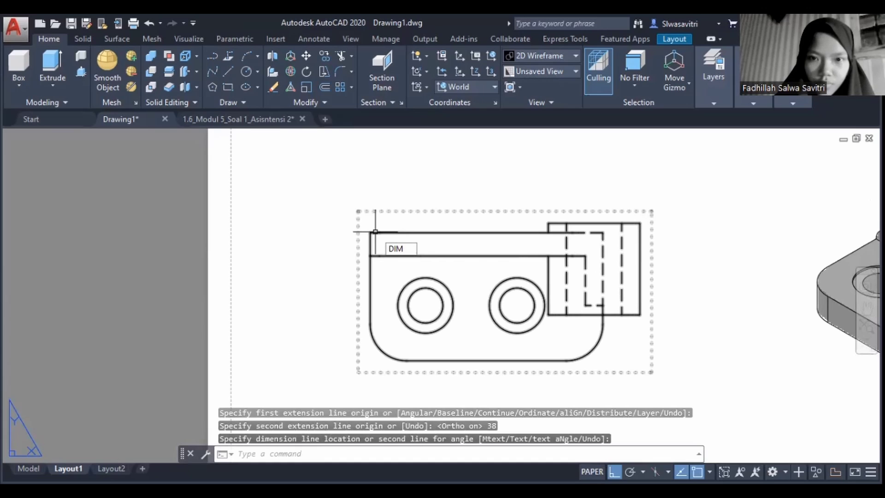
key(Return)
click(376, 231)
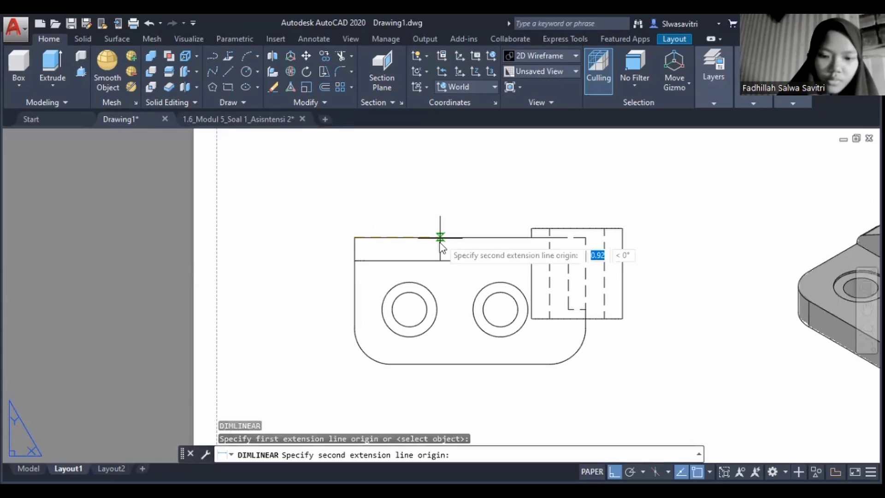
text(38)
key(Return)
key(Escape)
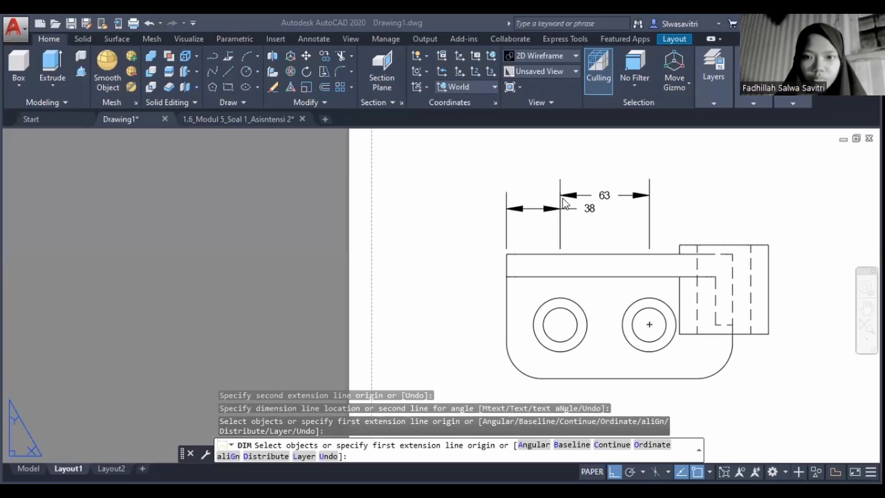
Try to add dimensions for the hole spacing and the width of the back strip in the top view
text(dime)
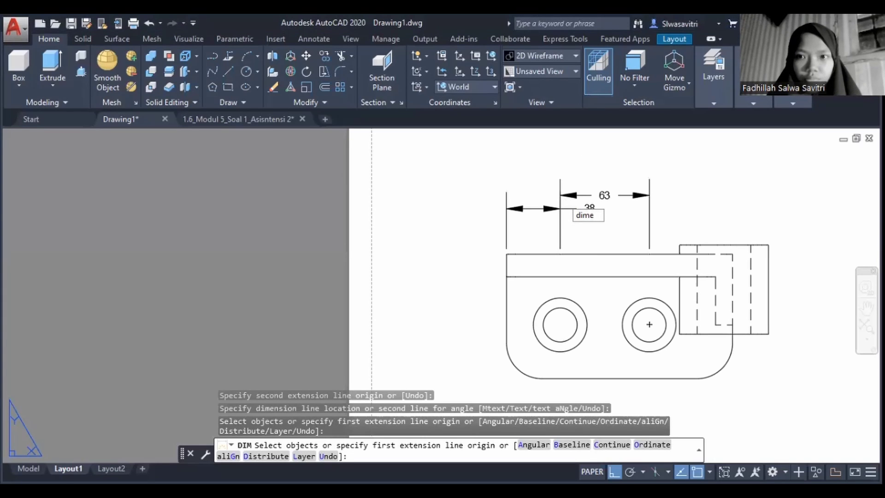
scroll(620, 209, down, 2)
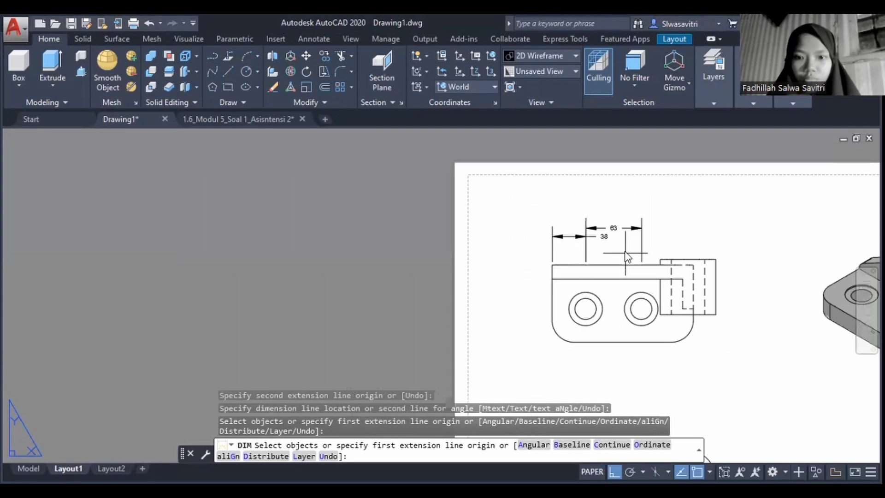
scroll(630, 263, up, 2)
key(Return)
text(DIMENSION)
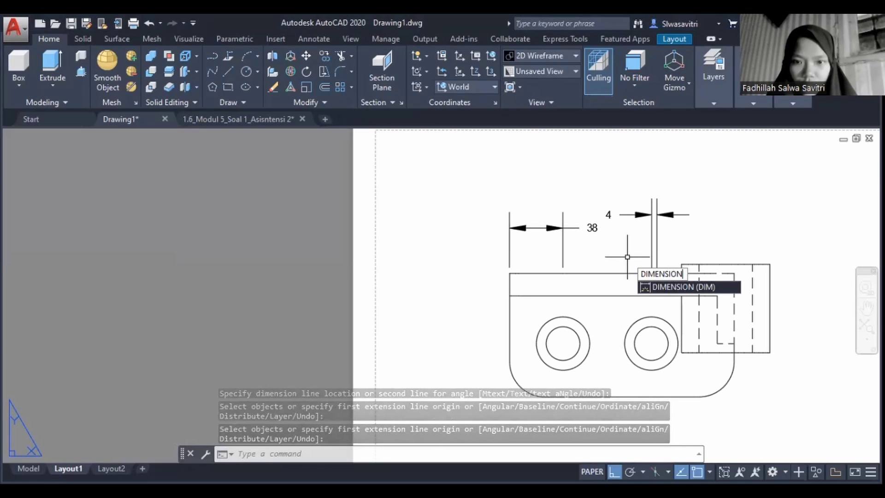
scroll(450, 336, up, 5)
text(DIMLIN)
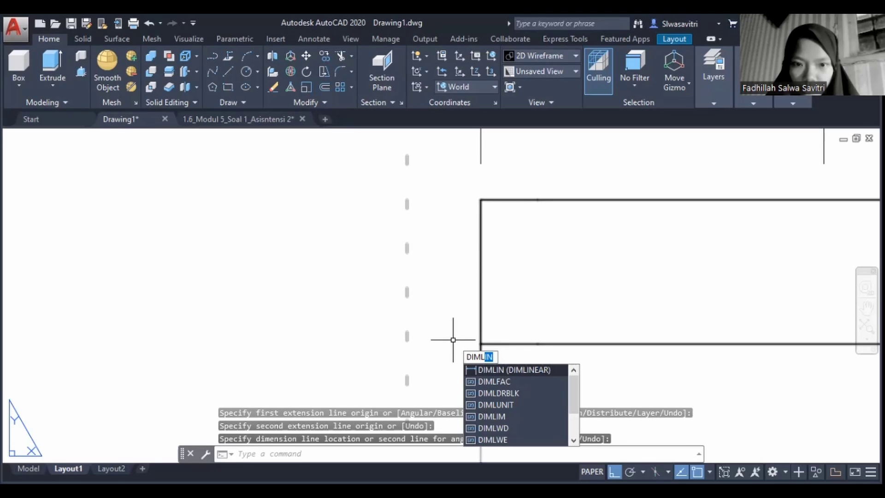
Undo the dimensions added since the 38 mm one in the top view
key(ctrl+z)
scroll(484, 328, up, 2)
scroll(505, 309, down, 1)
scroll(507, 321, up, 2)
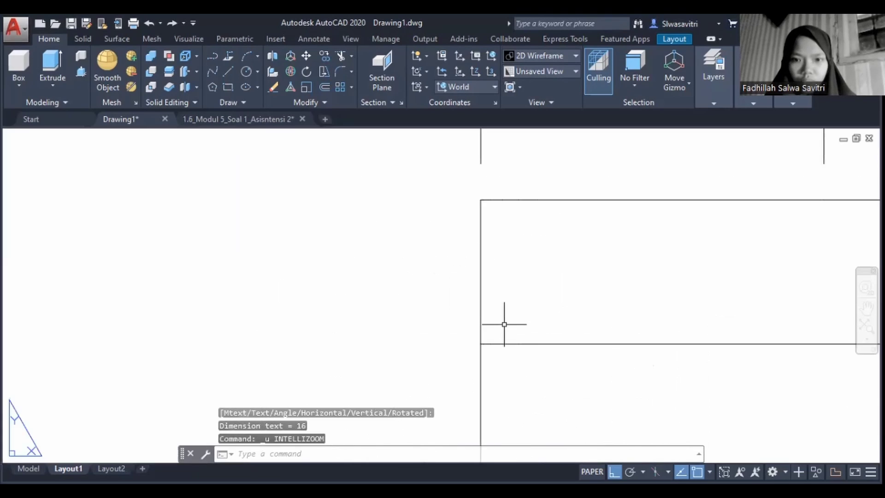
key(ctrl+z)
key(ctrl+z)
scroll(428, 257, up, 2)
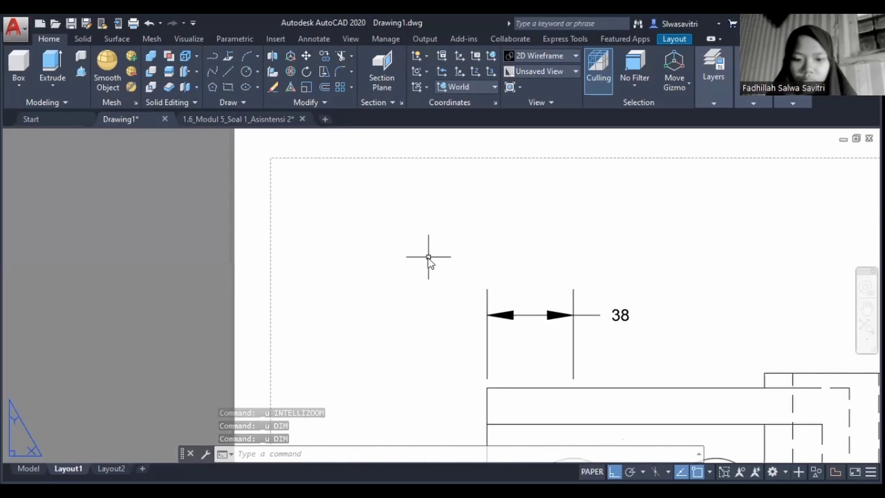
text(DIMENSION)
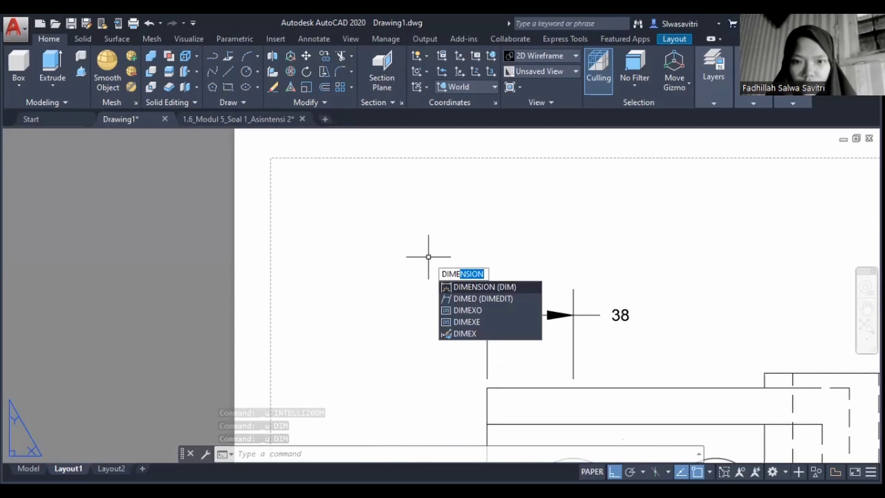
key(Return)
scroll(429, 257, up, 5)
scroll(429, 277, down, 3)
key(Escape)
Dimension the hole spacing, the back strip's width and the vertical distance from the back edge to the hole centre in the top view
text(dimensi)
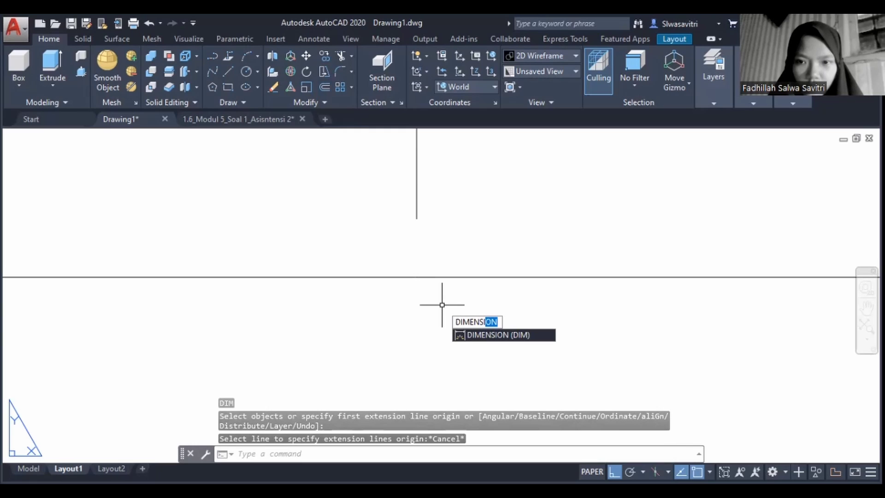
key(Return)
scroll(443, 304, down, 5)
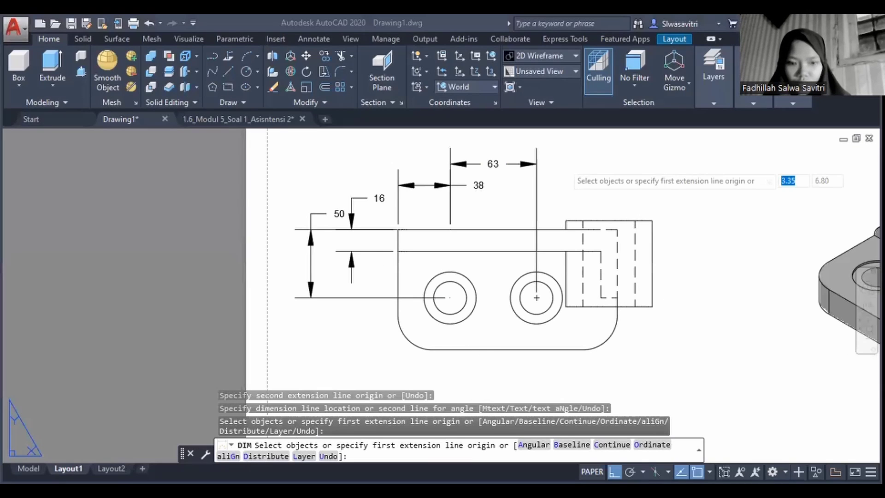
key(Escape)
text(dime)
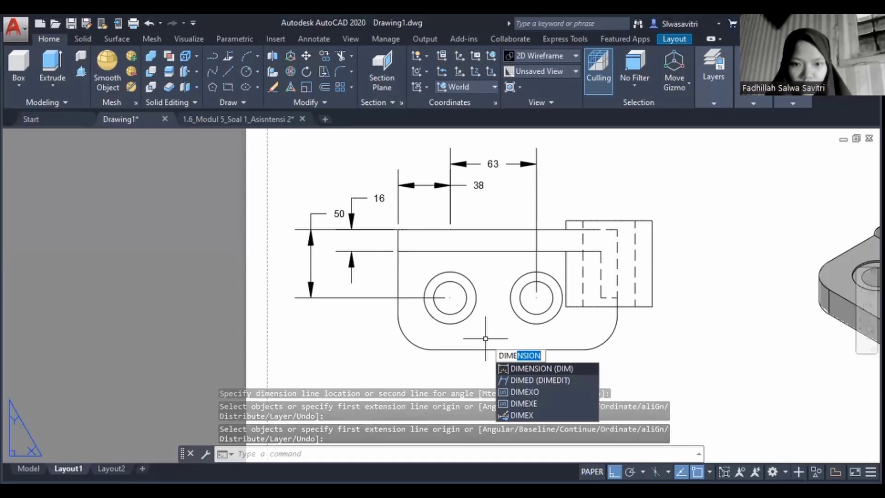
key(Return)
click(401, 355)
key(Escape)
Add a radius dimension to the lower-left rounded corner of the plate in the top view, with its text outside the outline
text(dimrad)
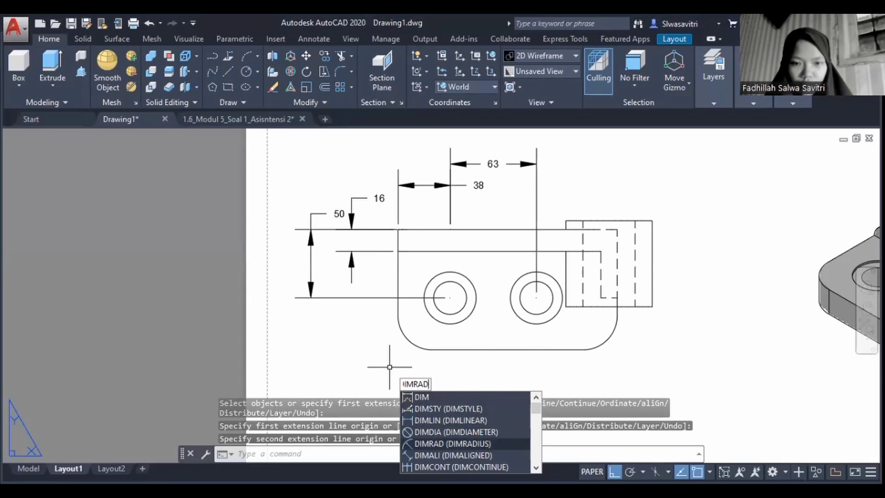
key(Return)
click(405, 342)
click(389, 366)
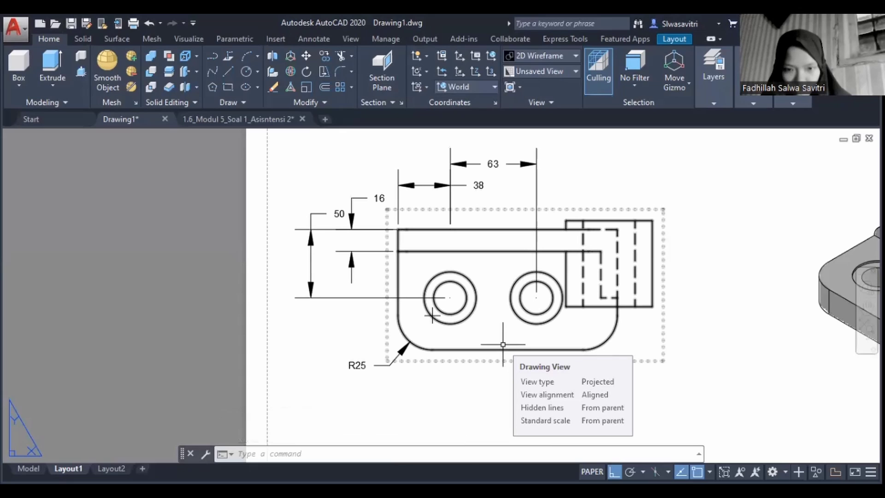
key(Escape)
Add diameter dimensions to the left hole's inner circle and the right hole's outer circle, placing both below the top view
text(dimdia)
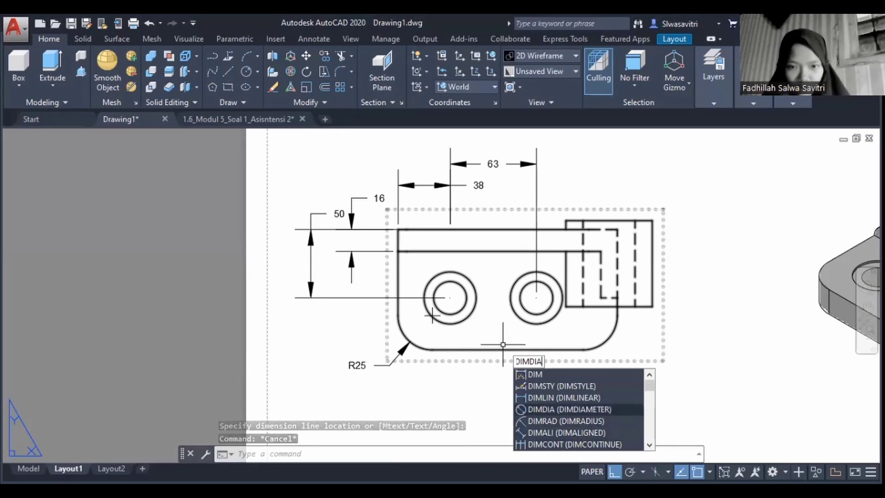
key(Return)
click(456, 323)
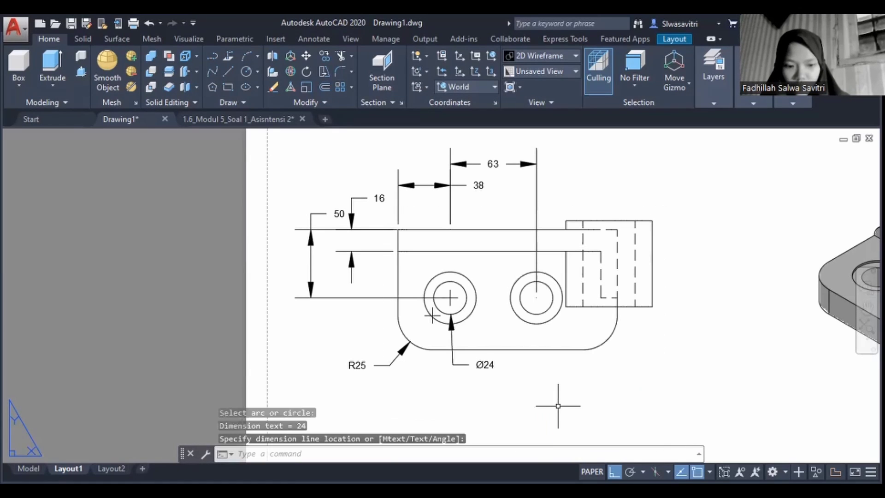
text(dimdia)
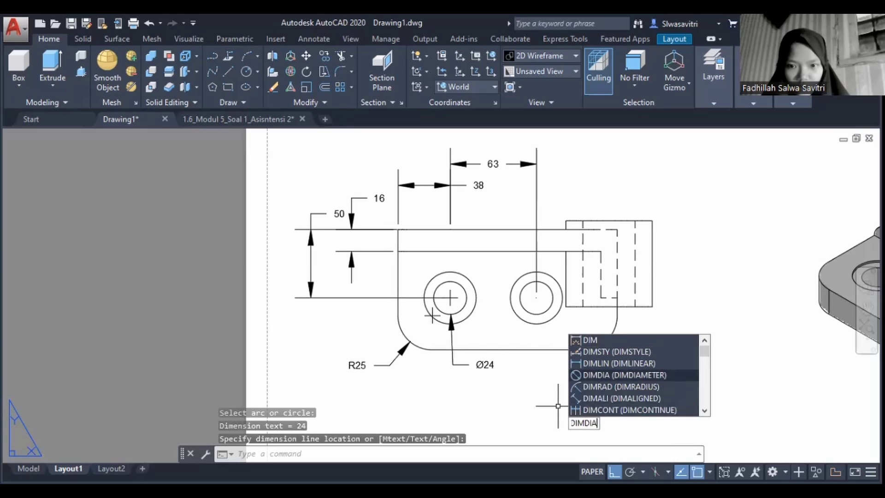
key(Return)
click(542, 324)
click(553, 377)
key(Escape)
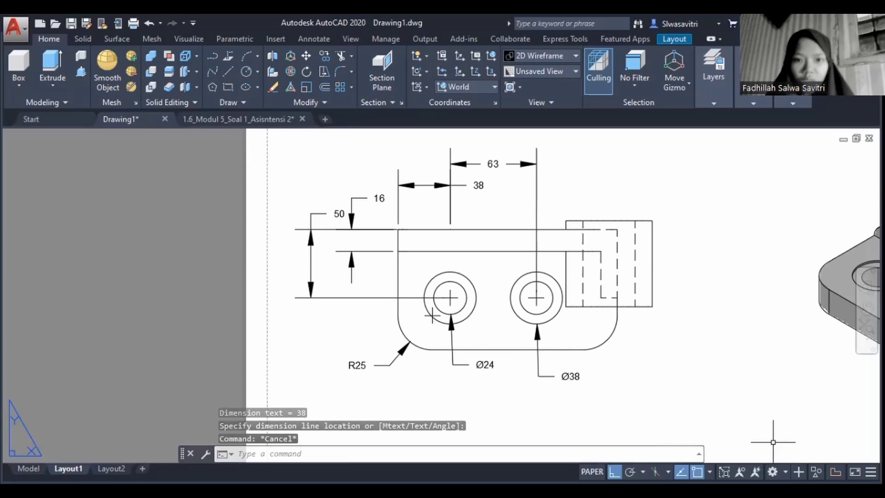
Add a radius dimension to the small rounded corner at the low end of the sloped rib in the front view
scroll(662, 433, down, 3)
scroll(468, 318, up, 5)
text(di)
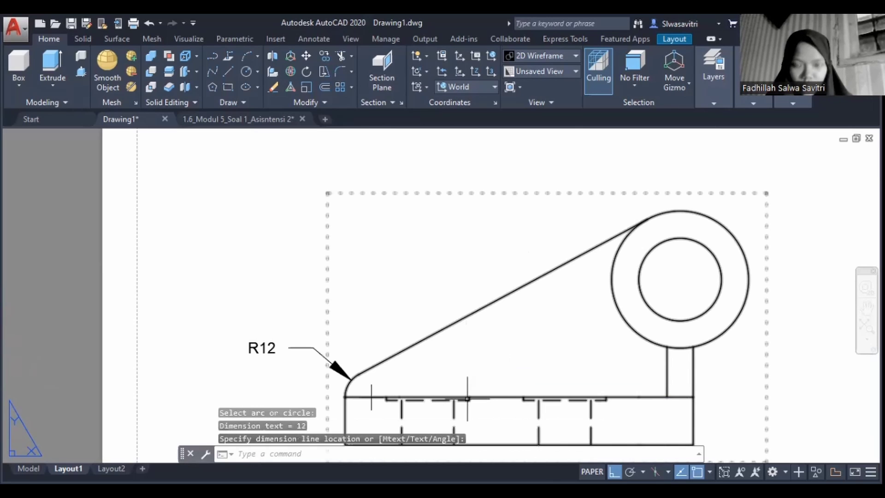
Add diameter dimensions to the cylinder's inner and outer circles in the front view, placing their texts outside the circles
scroll(405, 318, down, 2)
text(dimd)
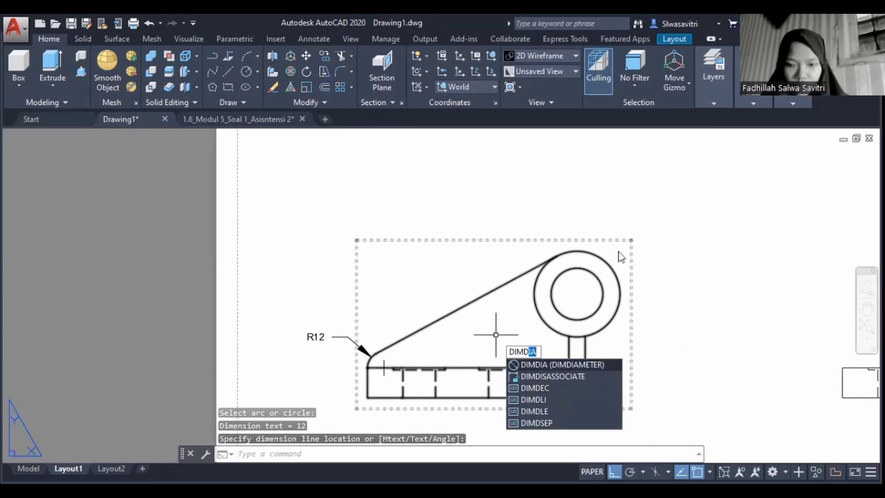
key(Return)
click(594, 273)
text(dimdia)
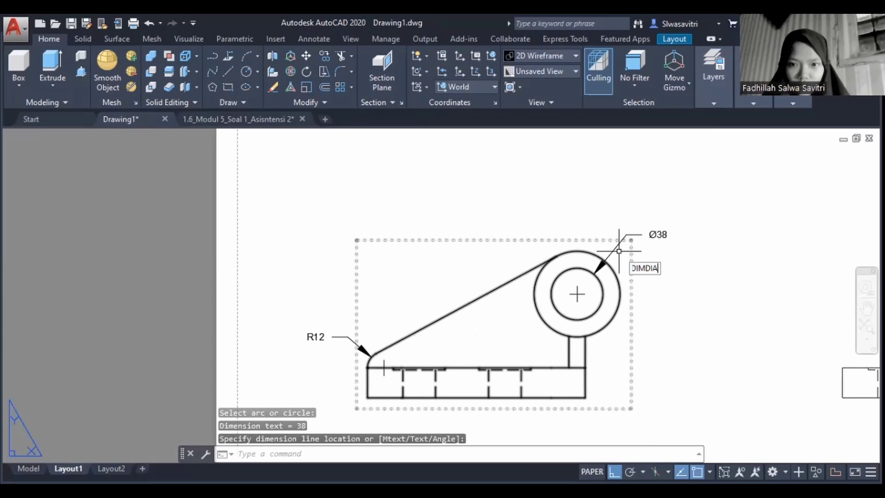
click(619, 251)
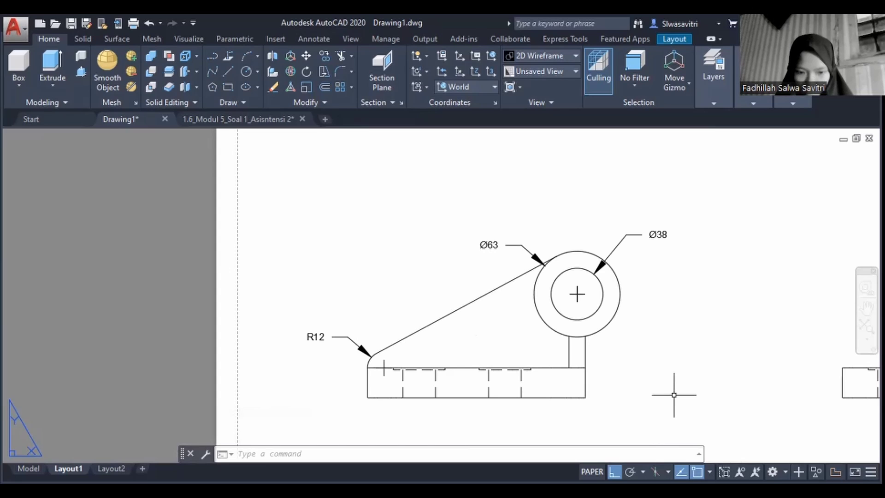
Dimension the horizontal offset between the cylinder's centre and the upright's outer edge, placing it above the front view
text(dime)
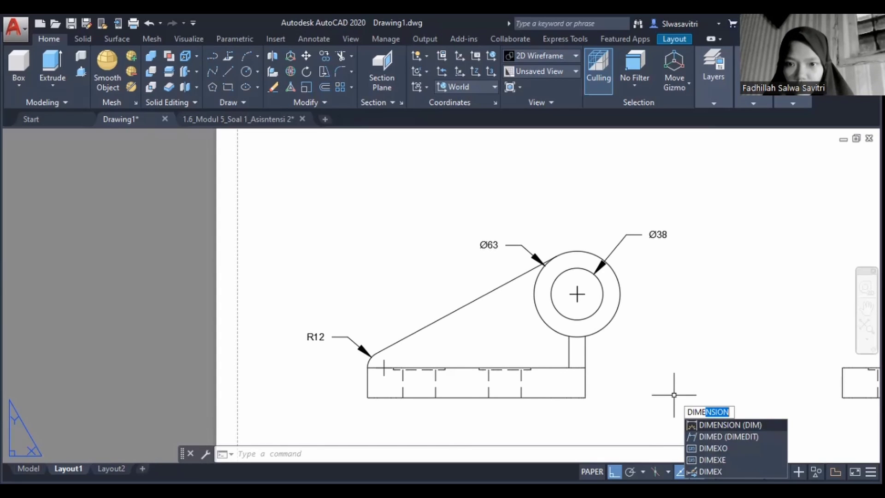
key(Return)
click(577, 294)
click(586, 294)
click(586, 193)
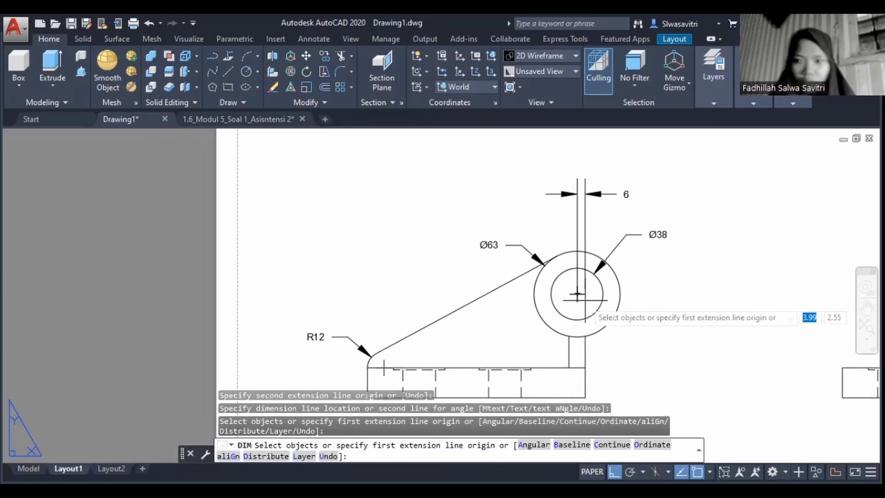
key(Escape)
Dimension the width of the upright under the cylinder, placing the dimension line below the front view
text(dimen)
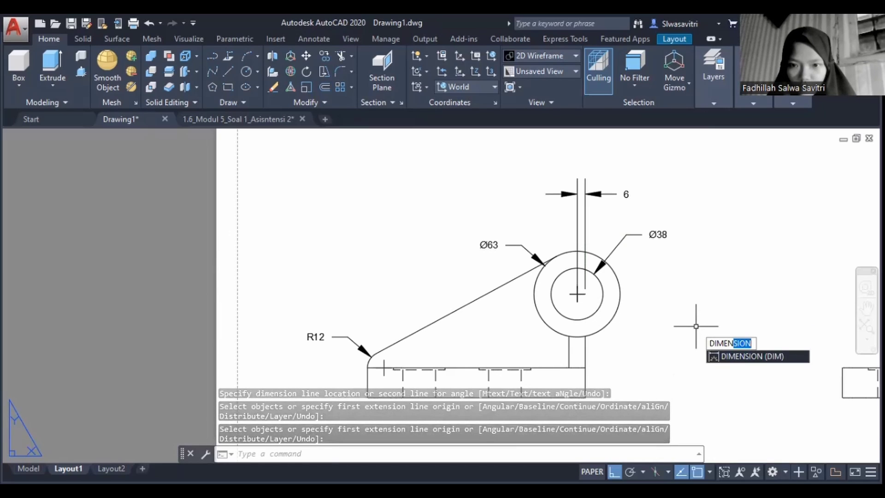
key(Return)
click(569, 352)
click(585, 352)
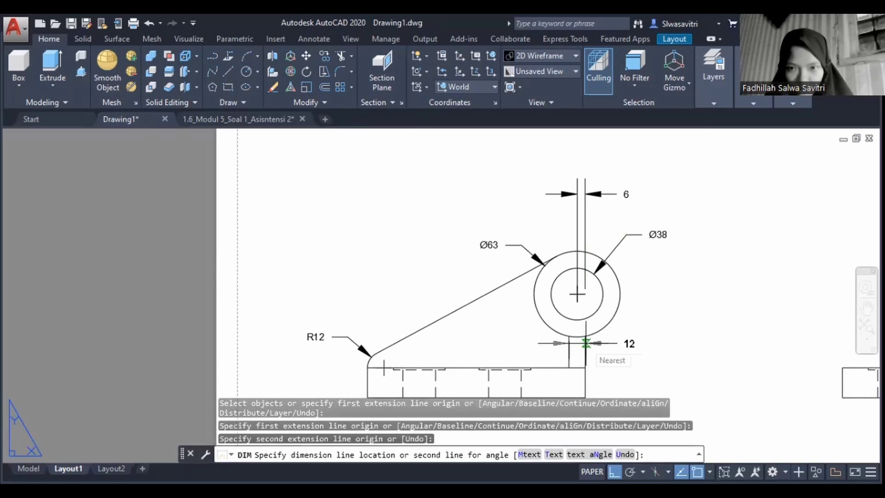
click(586, 344)
scroll(588, 343, up, 2)
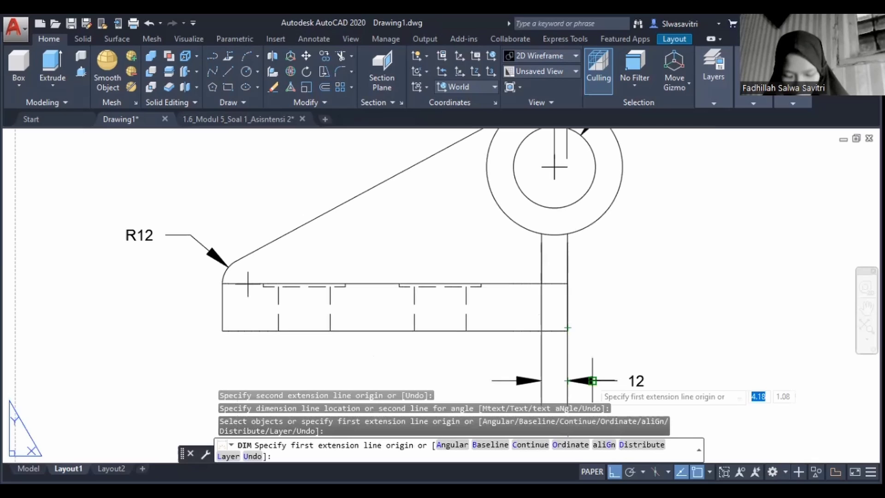
key(Escape)
Dimension the base plate's overall length, placing it below the upright's width dimension in the front view
text(DIME)
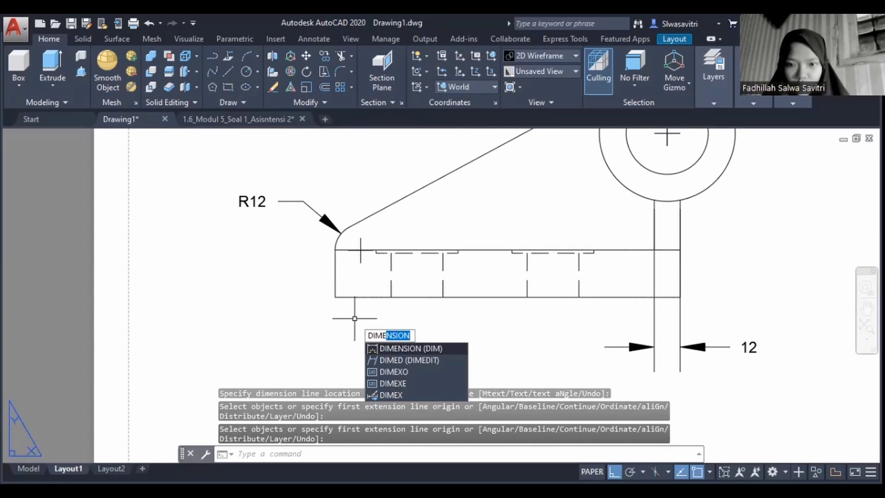
key(Escape)
scroll(632, 337, down, 2)
scroll(632, 337, up, 2)
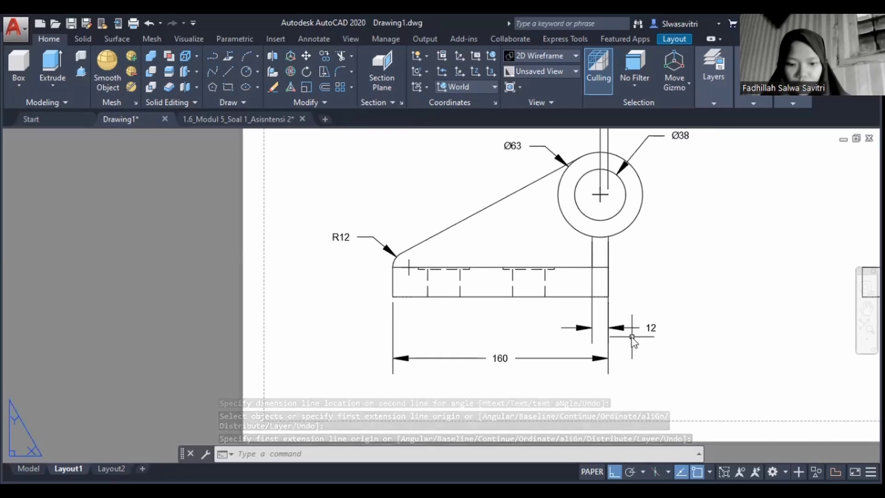
text(DIMe)
key(Return)
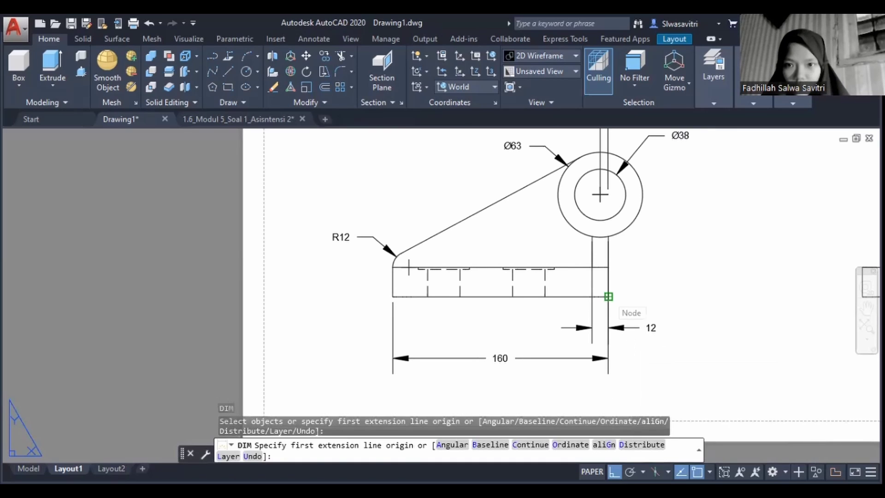
click(609, 296)
click(607, 198)
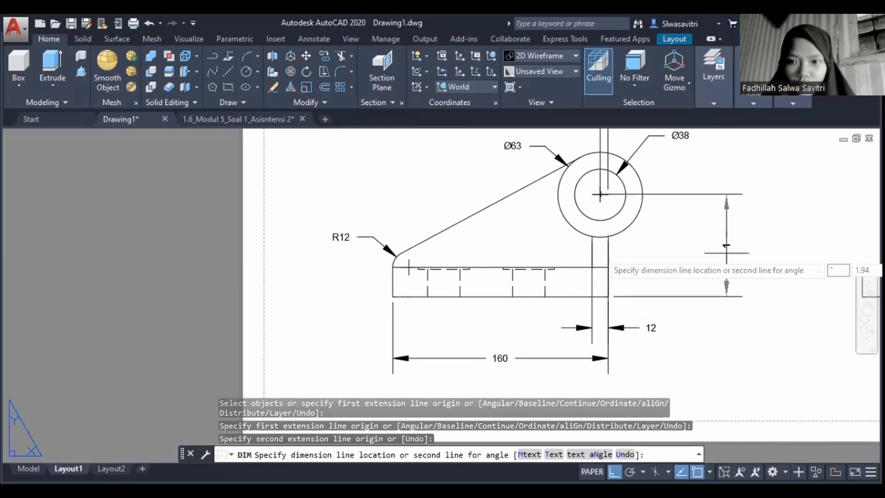
key(Escape)
Dimension the vertical distance from the cylinder's centre to the plate's bottom edge, placing it beside the front view
text(DIMEN)
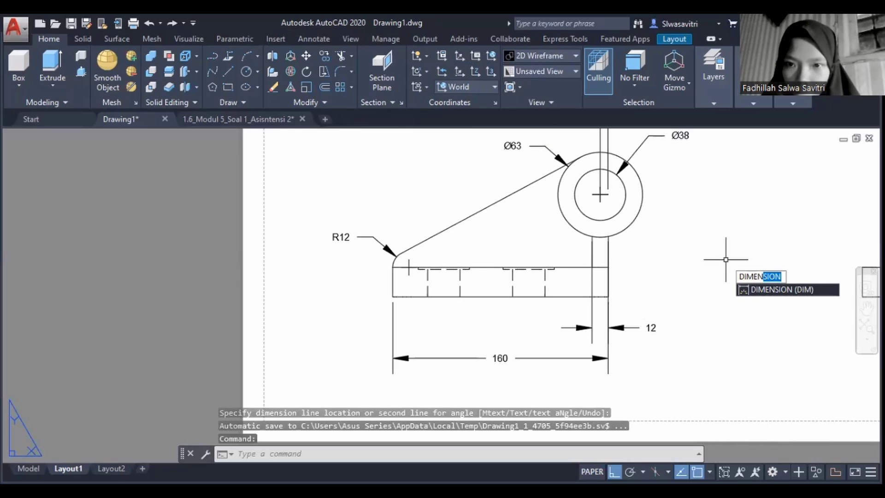
key(Return)
click(600, 195)
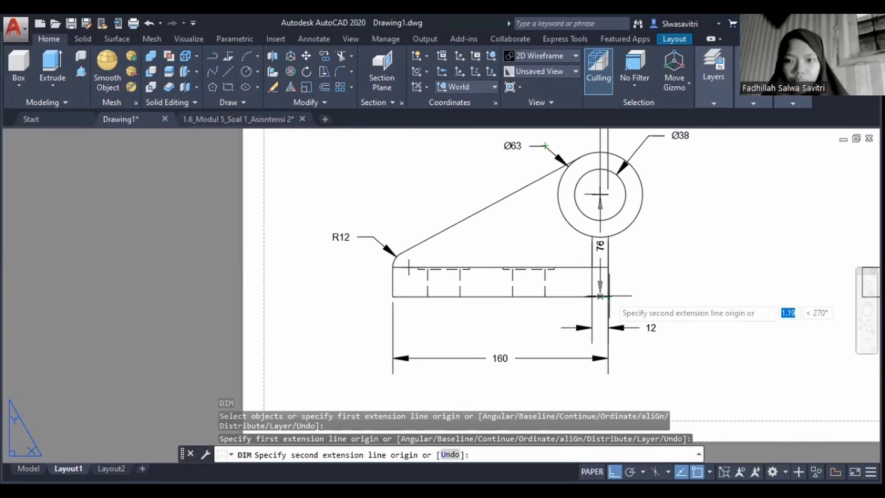
click(601, 296)
click(685, 295)
Try to dimension the cylinder's overhang past the upright on the hole side of the side view, and undo it
scroll(685, 295, up, 3)
middle_drag(825, 324, 501, 328)
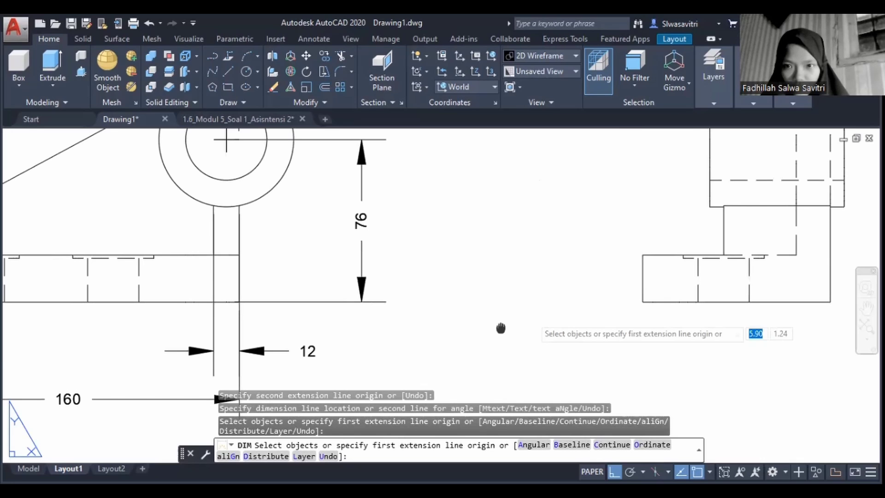
scroll(826, 203, up, 2)
click(641, 209)
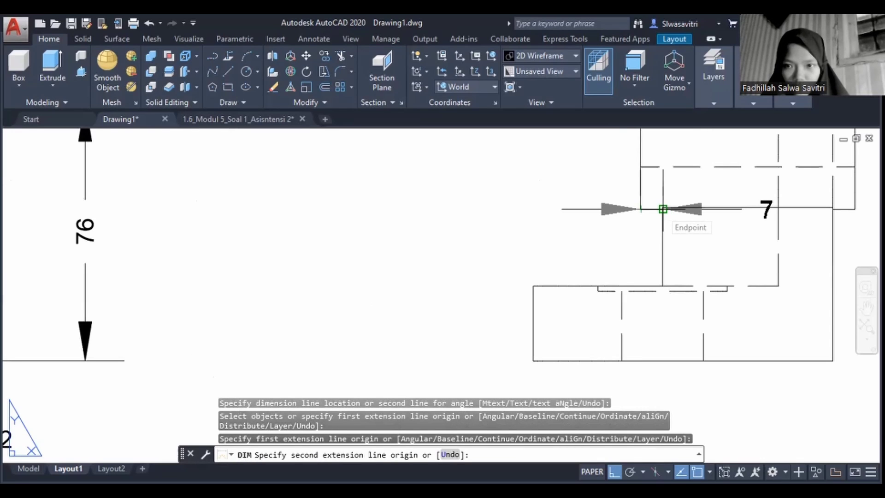
click(663, 209)
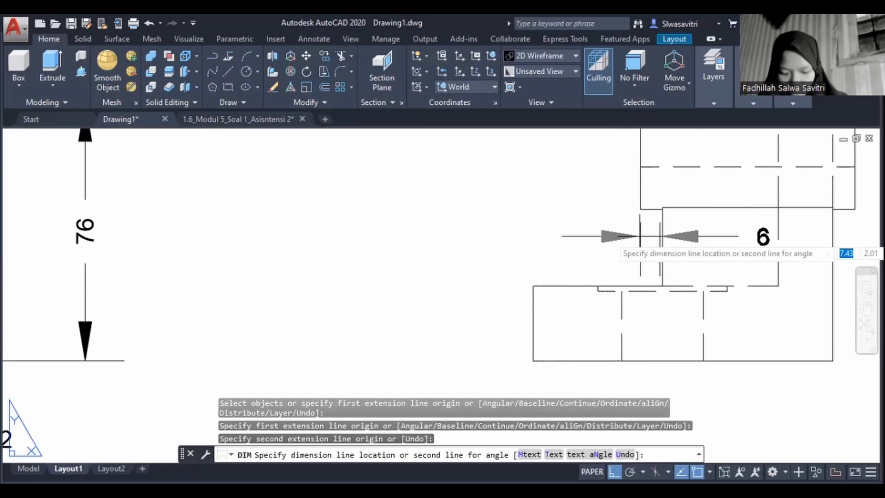
click(718, 238)
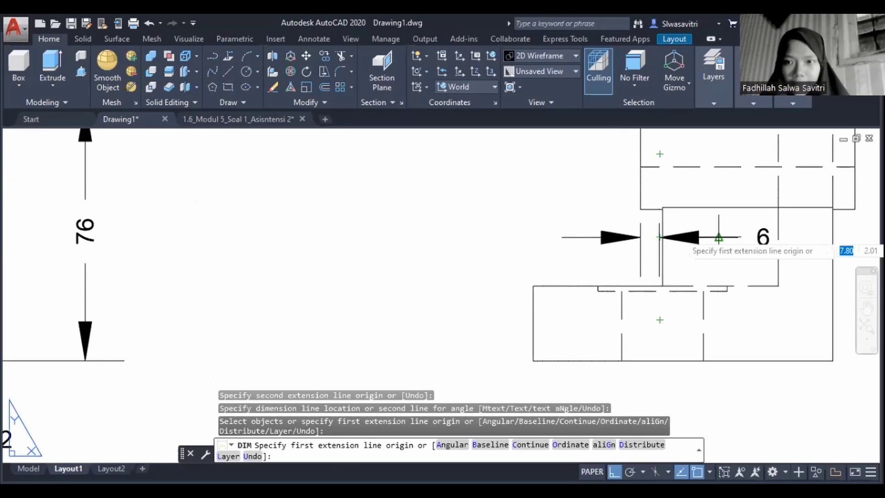
text(u)
key(Return)
scroll(468, 228, up, 2)
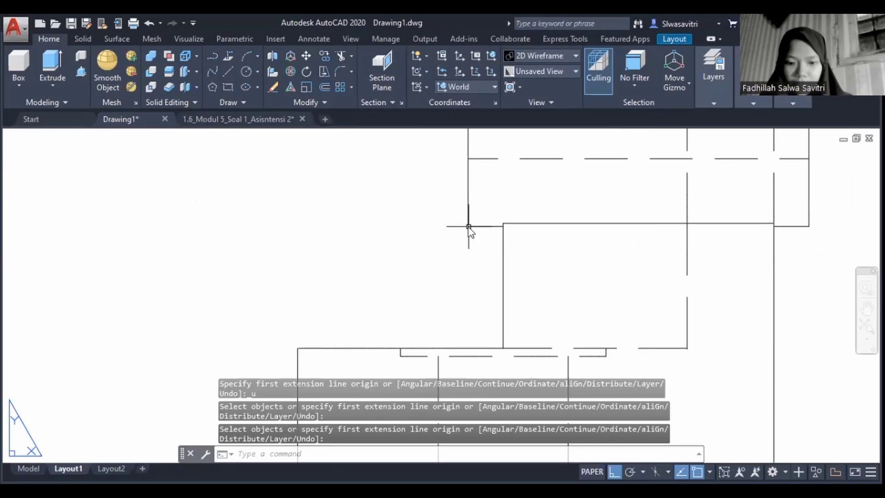
text(DIM)
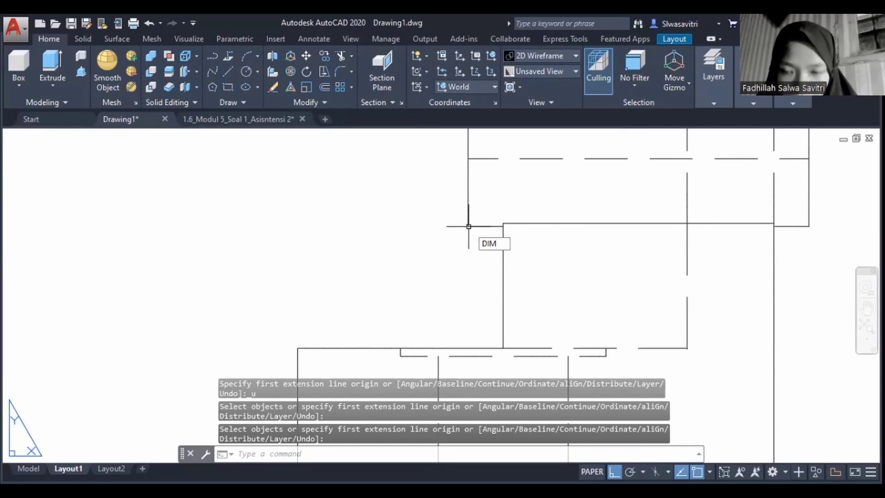
key(Escape)
Dimension the cylinder's overhang on the hole side of the side view and shift the dimension line slightly above the plate
text(DIMe)
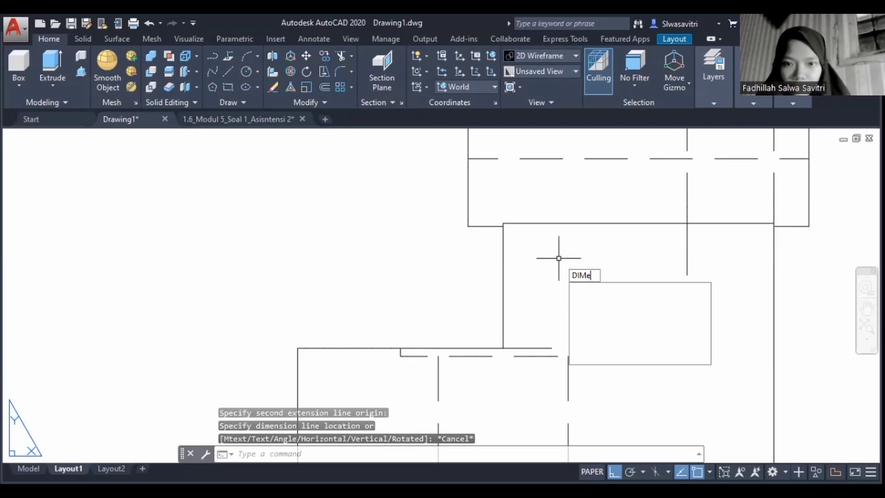
key(BackSpace)
key(Return)
click(503, 225)
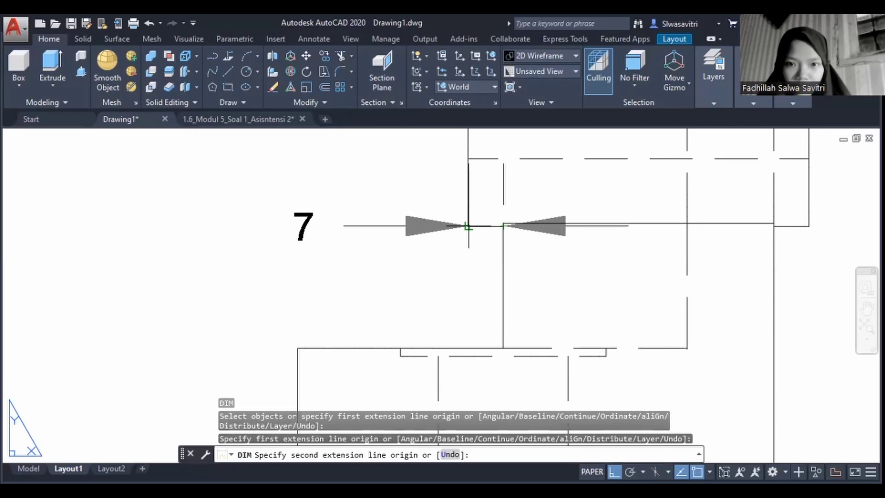
click(468, 227)
click(469, 291)
key(Return)
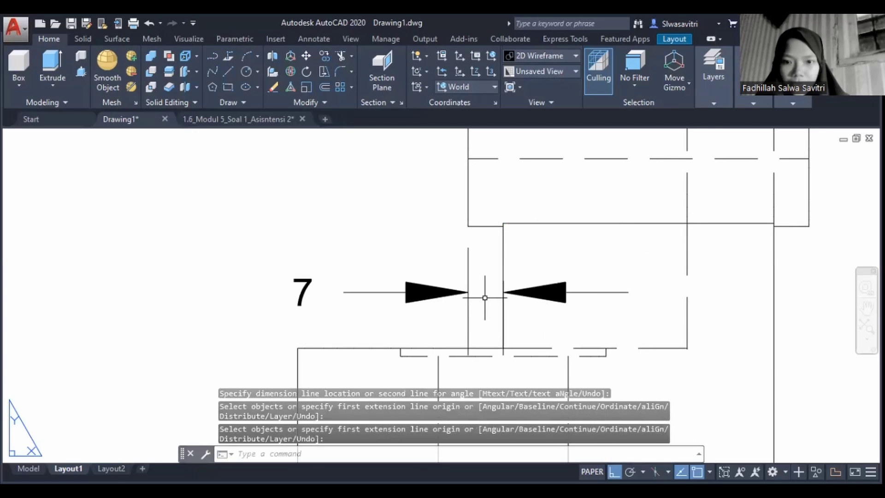
click(468, 292)
key(Escape)
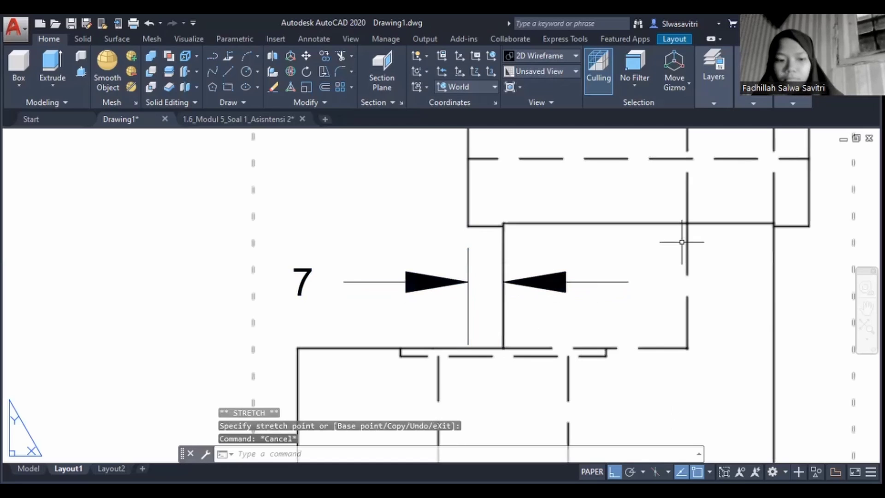
Dimension the cylinder's overhang past the plate's back edge in the side view, level with the opposite overhang dimension
text(DIMe)
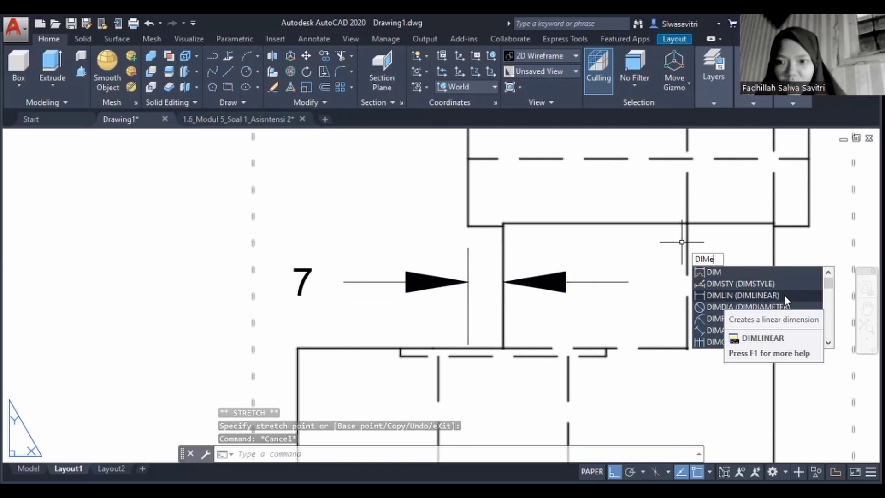
text(ns)
key(Return)
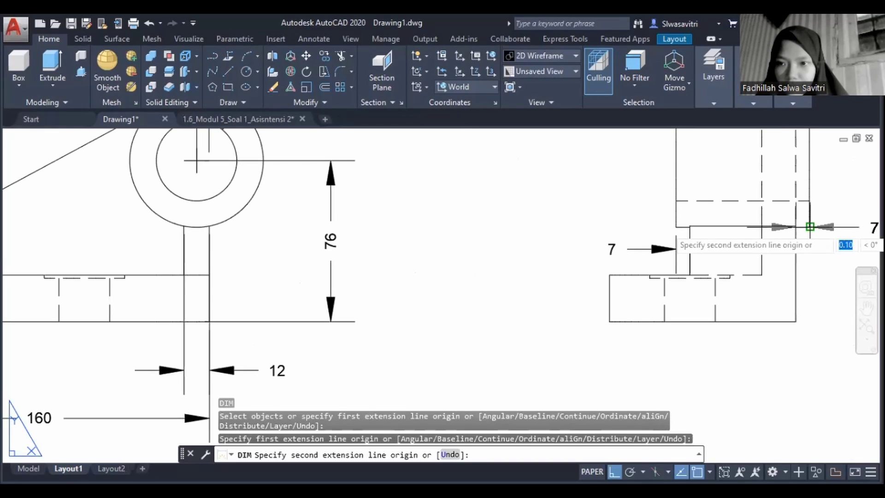
key(Escape)
key(Escape)
Dimension the base plate's thickness beside the side view and its full width below it
text(dim)
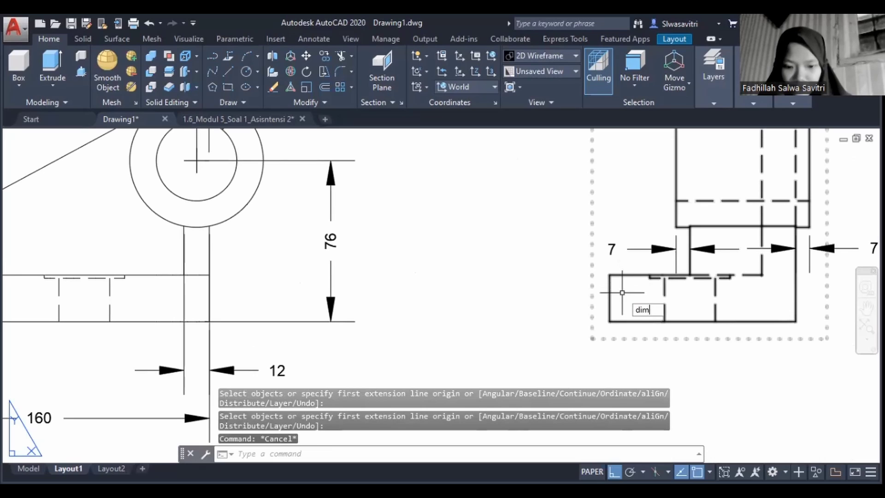
text(ension line origin or [Angular Baseline Continue Ordinate aliGn Distribute)
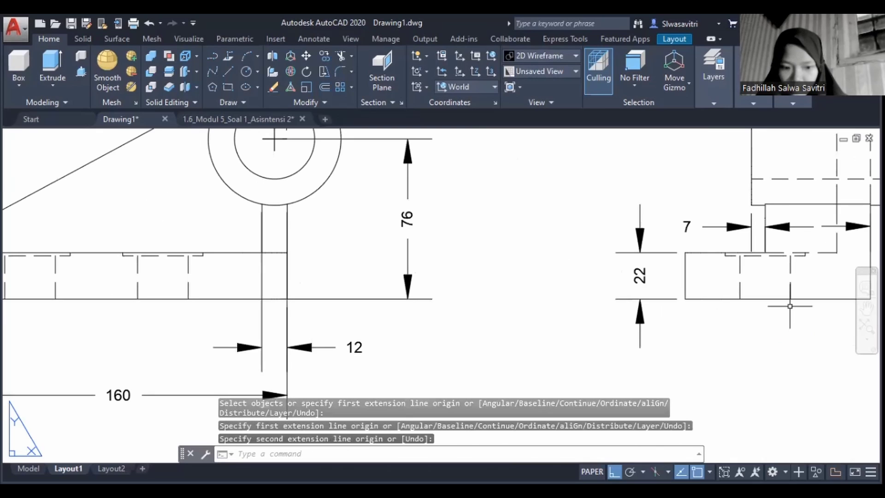
text(DIMe)
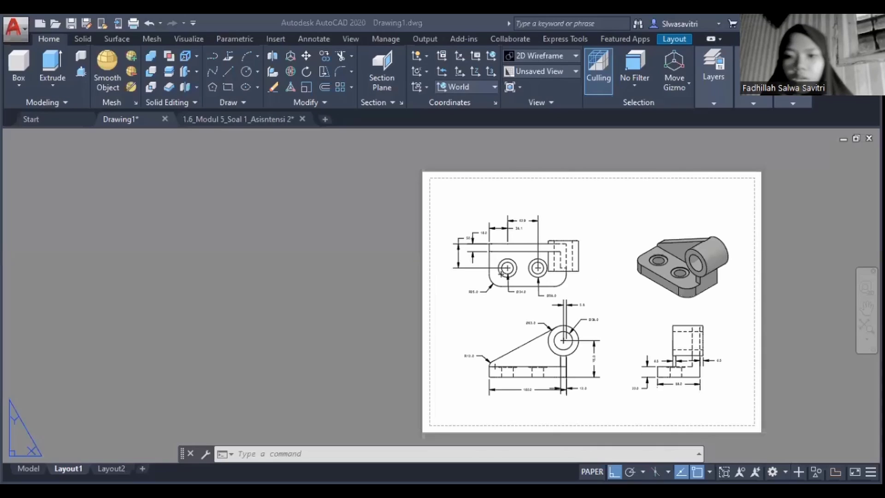
Paste the copied drawing frame and title block onto Layout1 so that it encloses all four views
scroll(655, 330, up, 3)
scroll(654, 330, down, 2)
middle_drag(654, 330, 635, 340)
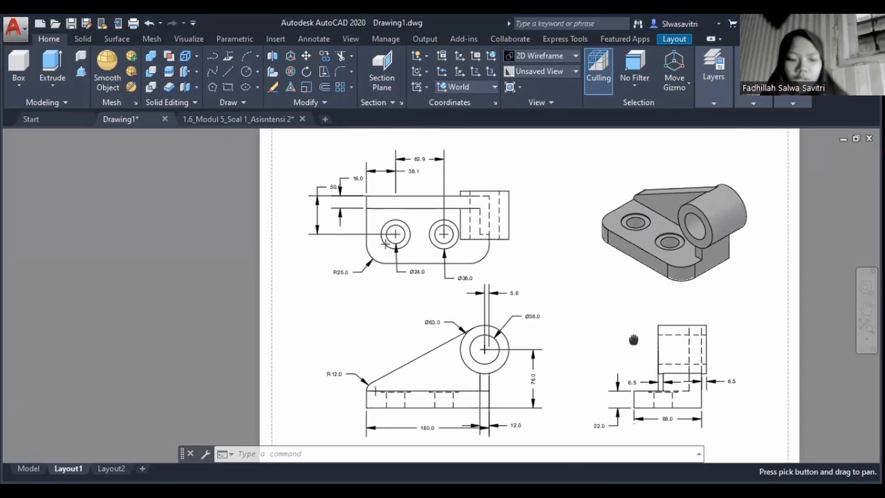
key(ctrl+v)
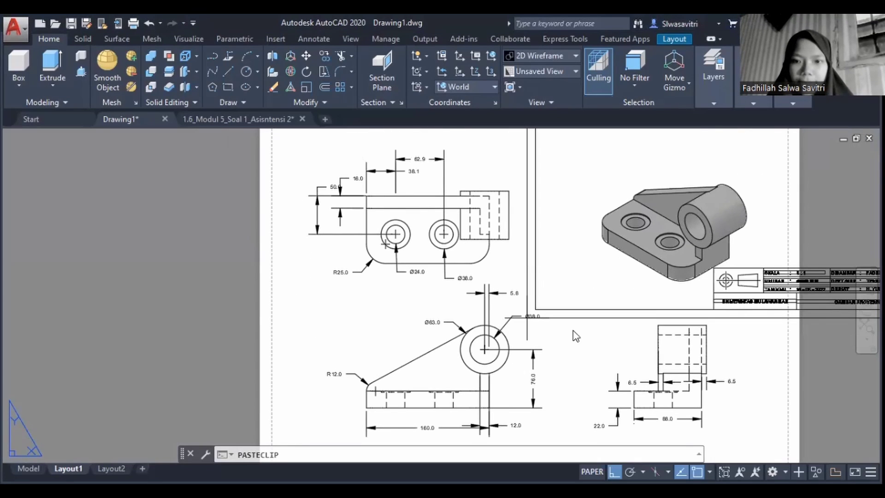
scroll(393, 229, down, 2)
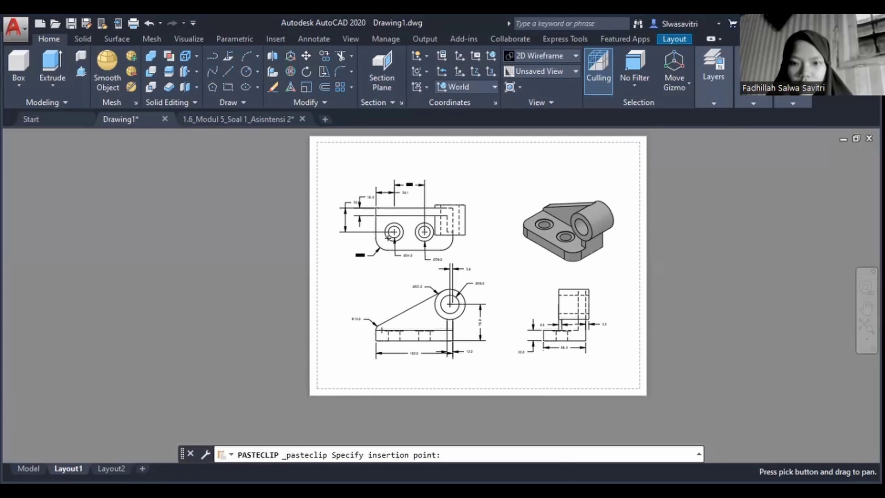
middle_drag(323, 389, 417, 371)
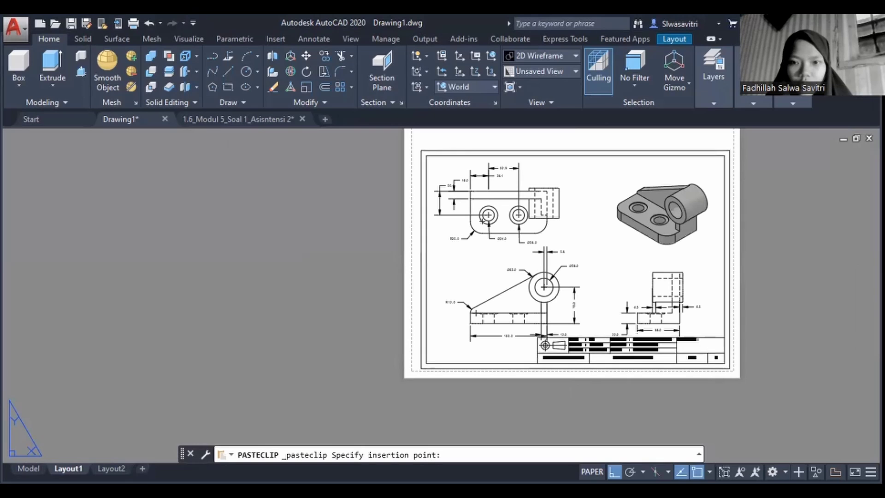
click(421, 367)
Move the 12.0 and 160.0 dimension lines below the front view upward, clear of the title block
scroll(627, 374, up, 4)
scroll(501, 293, up, 3)
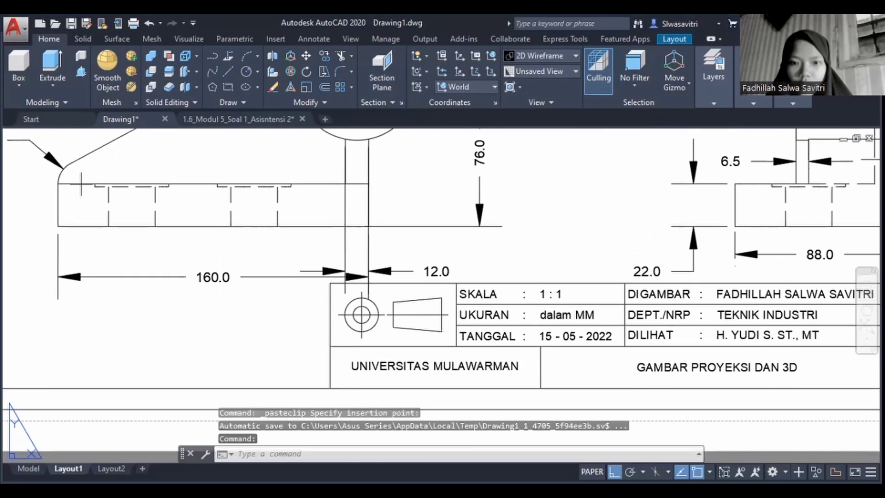
click(421, 348)
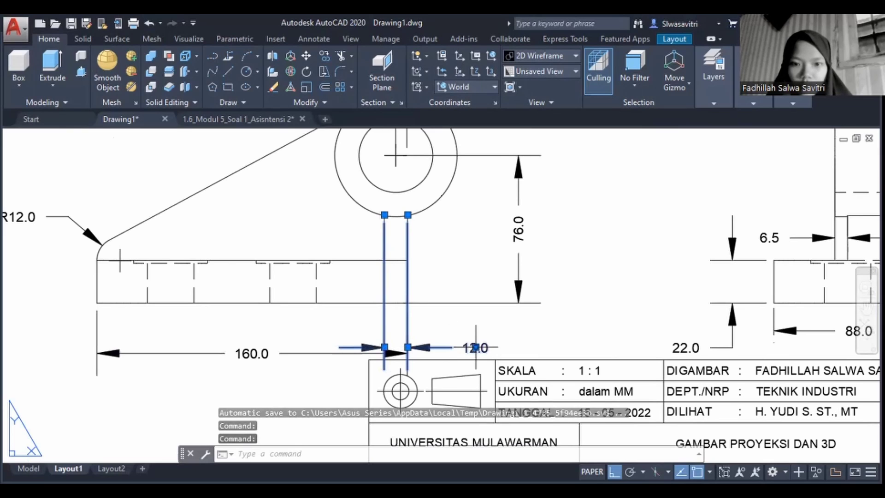
drag(475, 347, 476, 322)
click(272, 353)
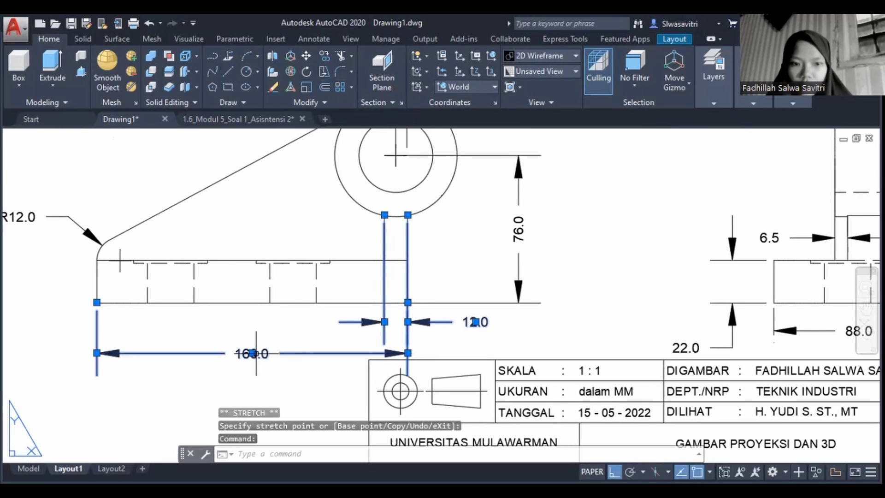
scroll(253, 353, down, 3)
key(Escape)
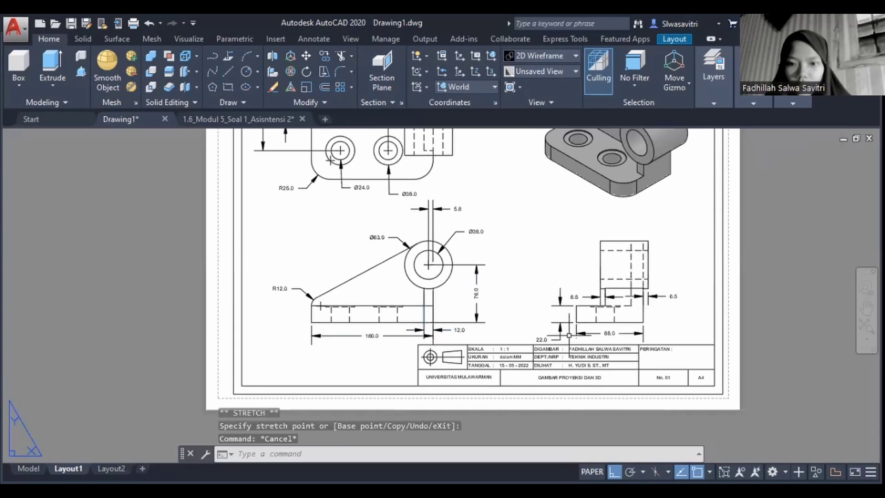
Try to reposition the text of the base plate's thickness dimension beside the side view
scroll(544, 324, up, 3)
click(544, 324)
click(523, 344)
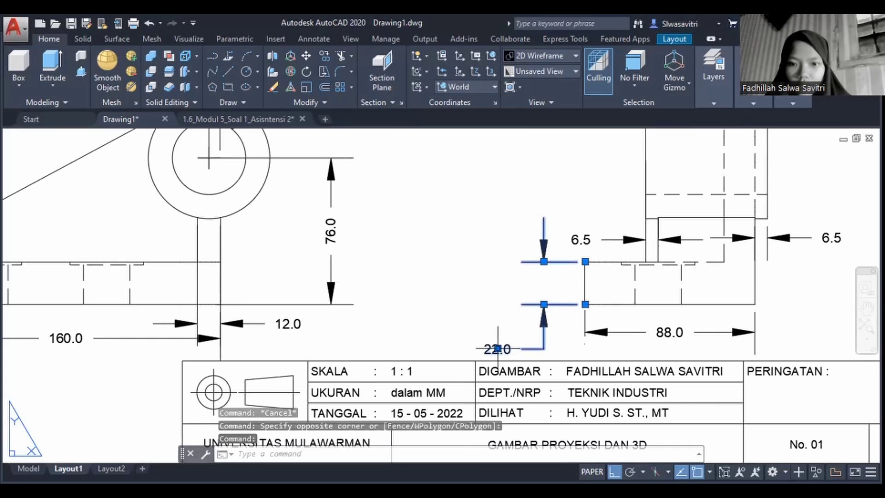
click(498, 349)
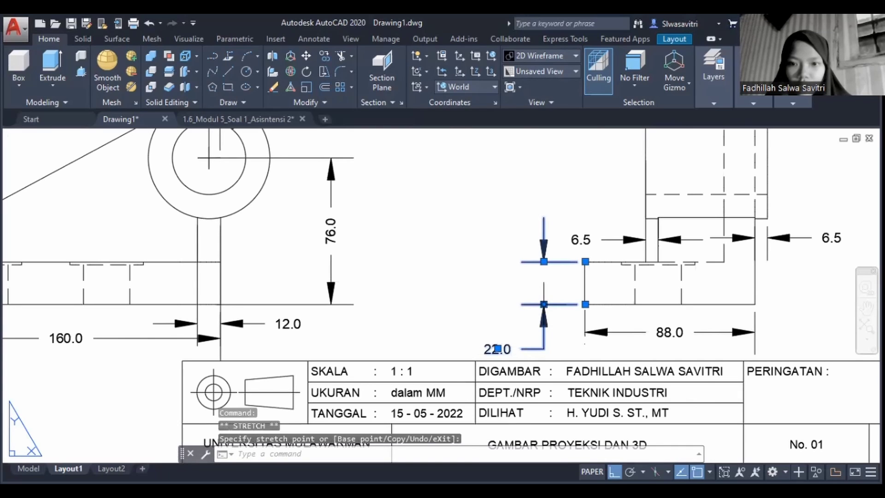
key(Escape)
scroll(665, 339, down, 2)
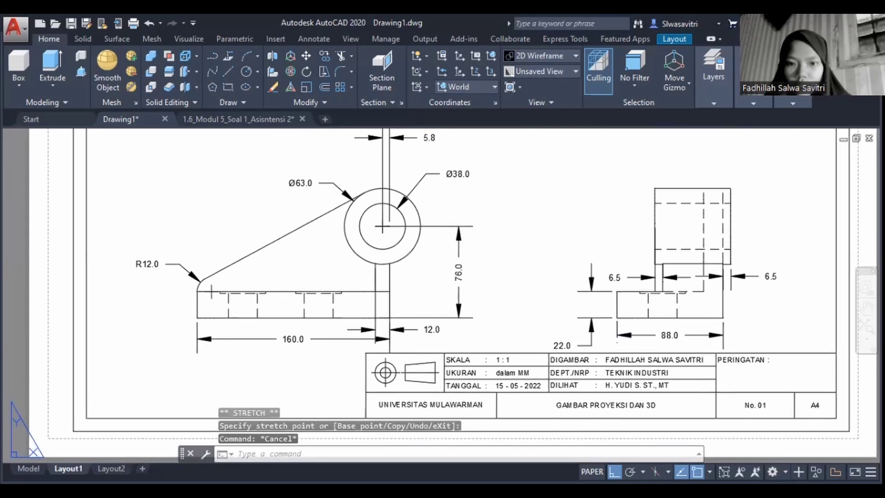
Try to adjust the overlapping ends of the 160.0 and 12.0 dimensions below the front view
scroll(275, 340, down, 2)
scroll(275, 339, up, 4)
click(275, 339)
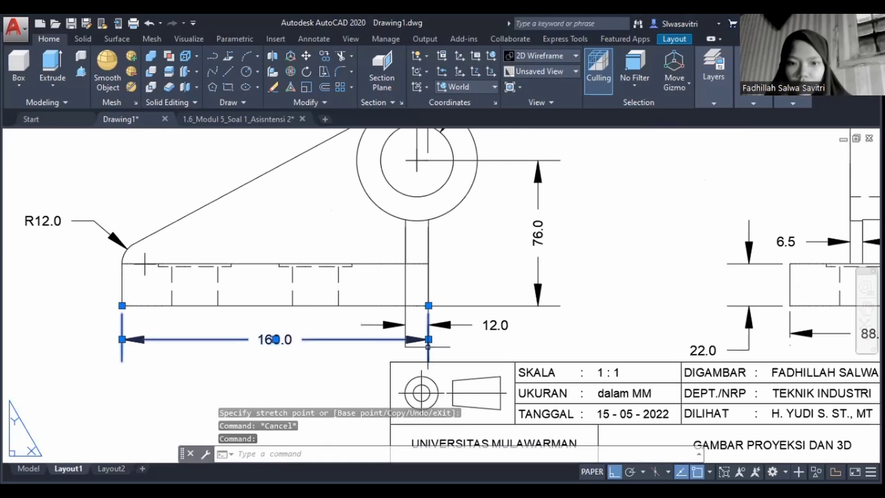
click(428, 339)
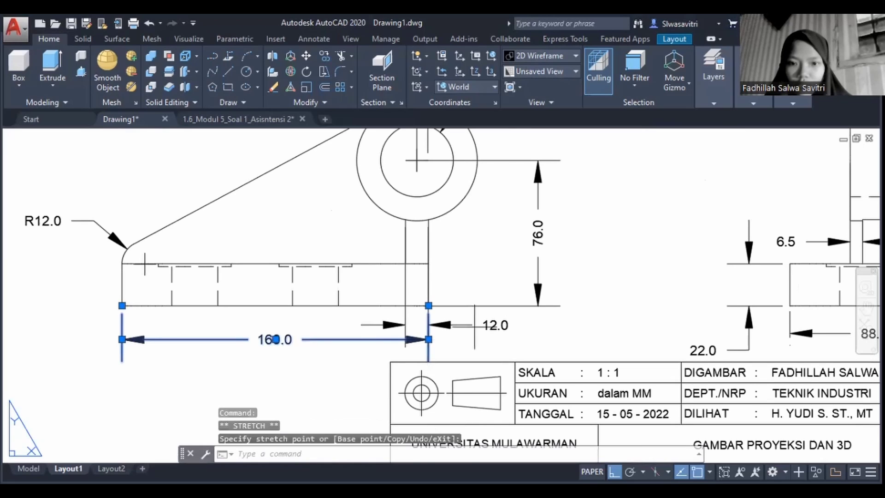
key(Escape)
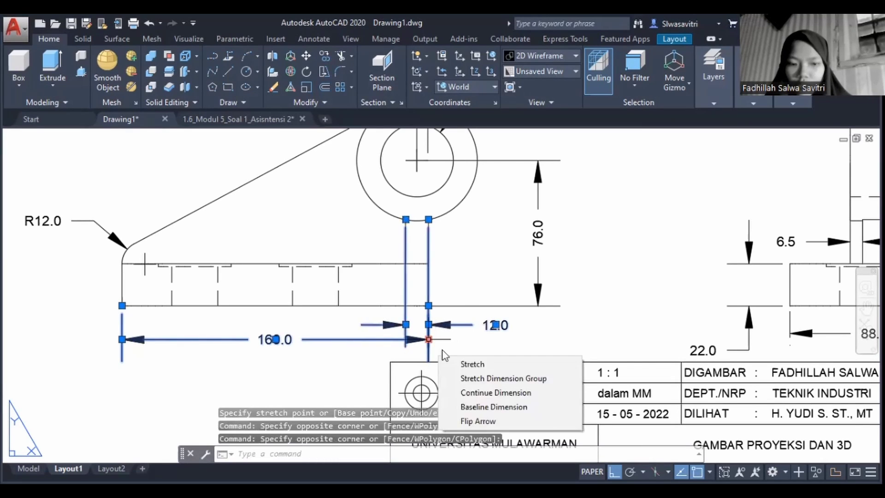
key(Escape)
click(471, 325)
key(Escape)
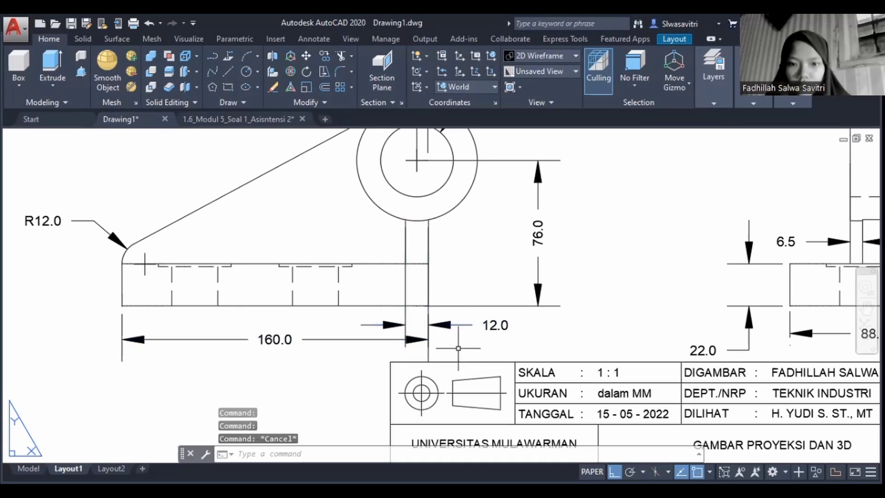
click(429, 349)
key(Escape)
scroll(461, 336, down, 3)
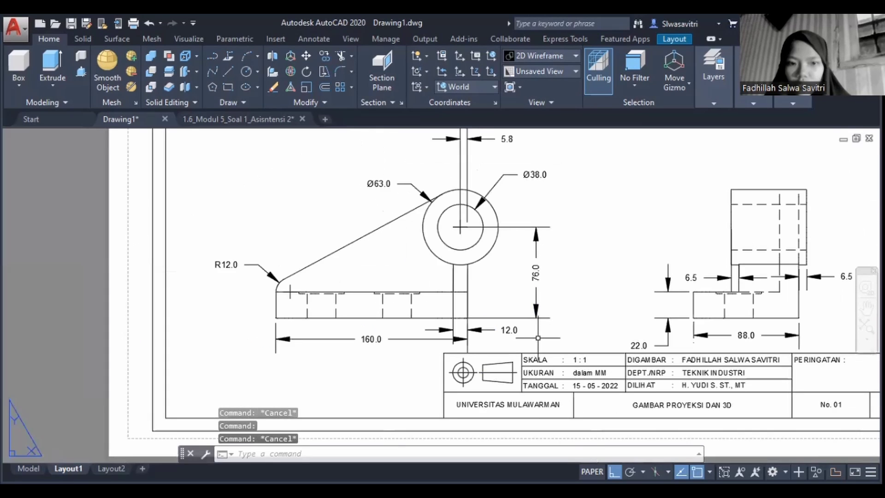
Set up the Layout1 plot with DWG To PDF.pc3 on ISO A4 (297.00 x 210.00 MM) paper and preview it
scroll(511, 320, up, 1)
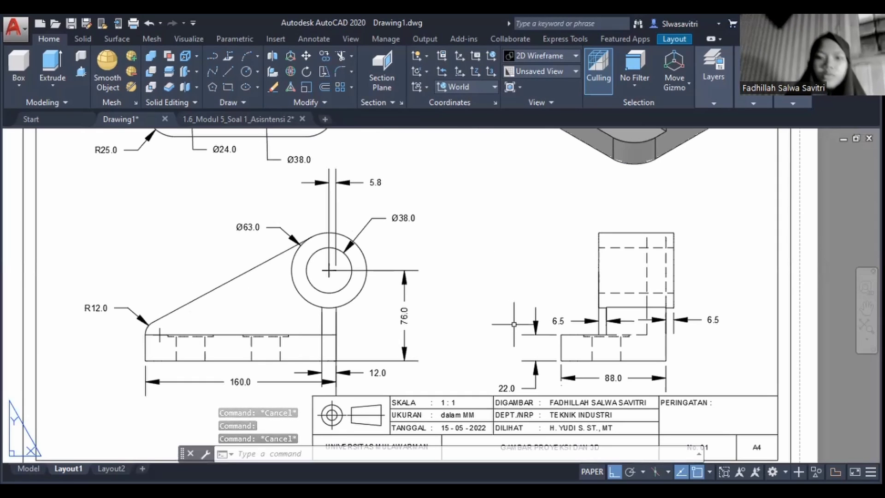
text(PLOT)
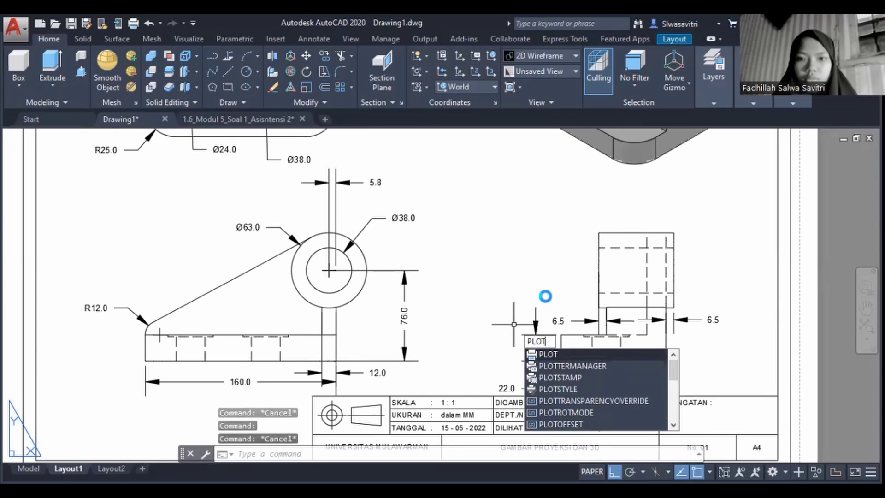
key(Return)
click(367, 294)
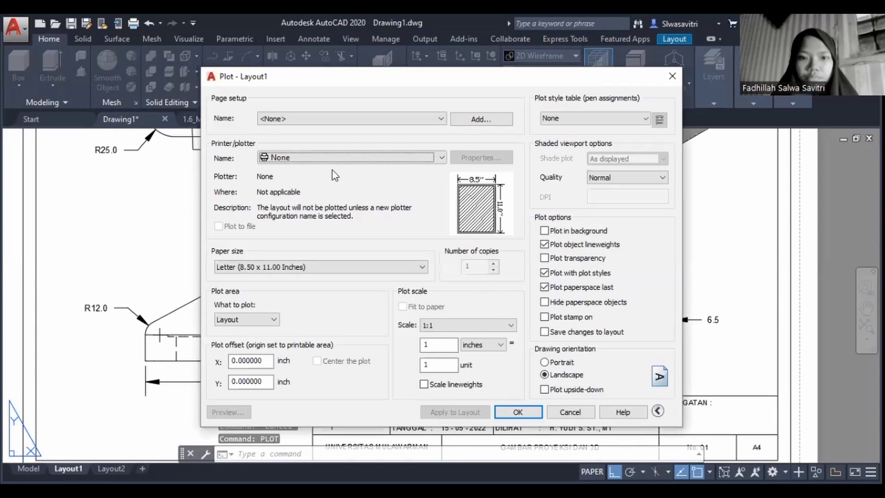
click(333, 158)
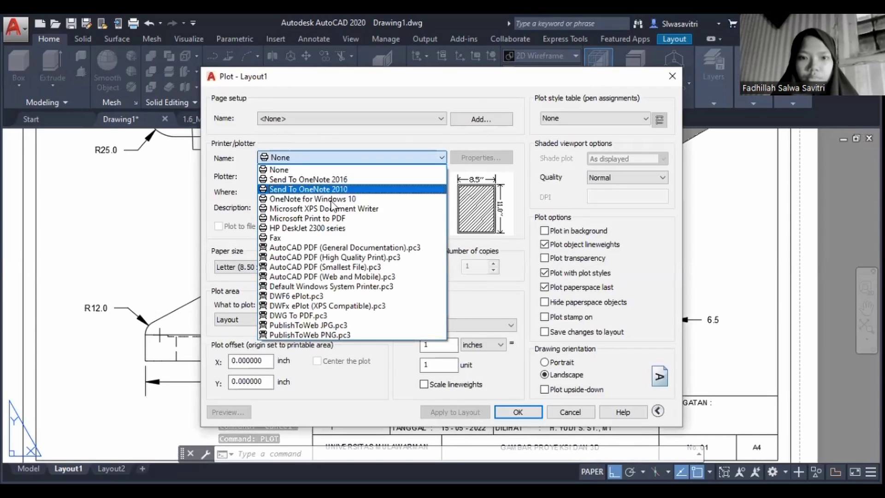
click(318, 316)
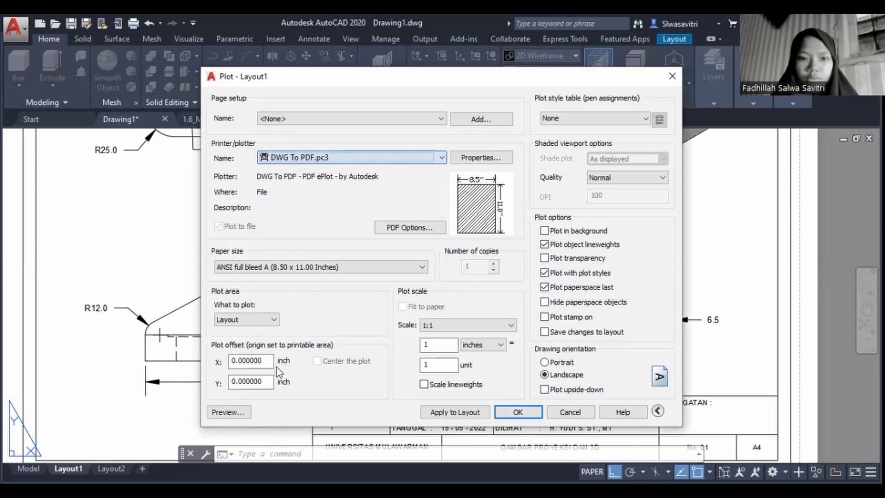
click(336, 268)
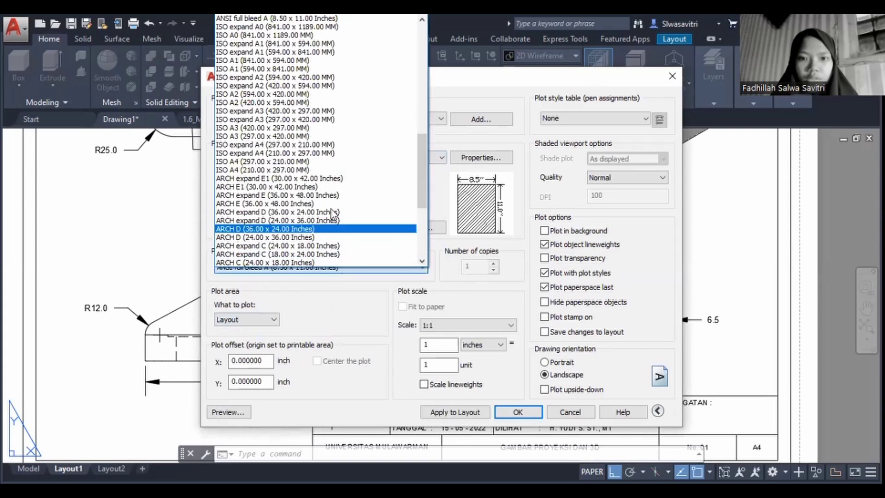
click(322, 161)
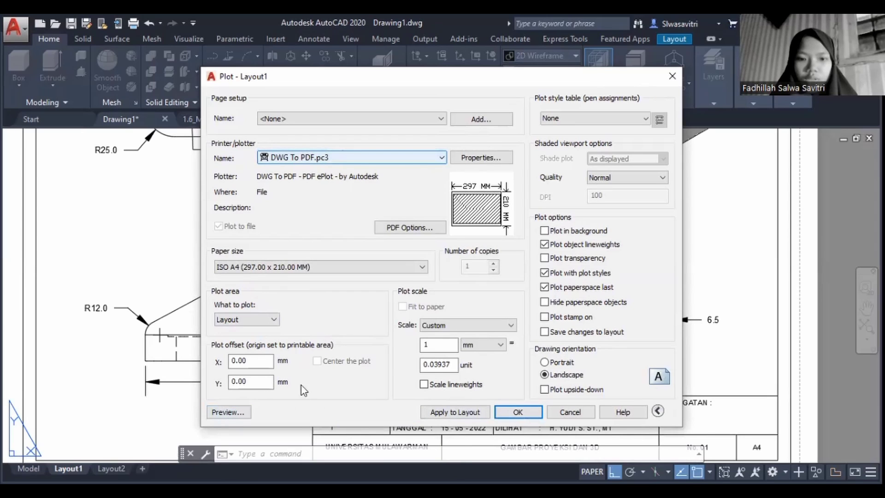
click(227, 412)
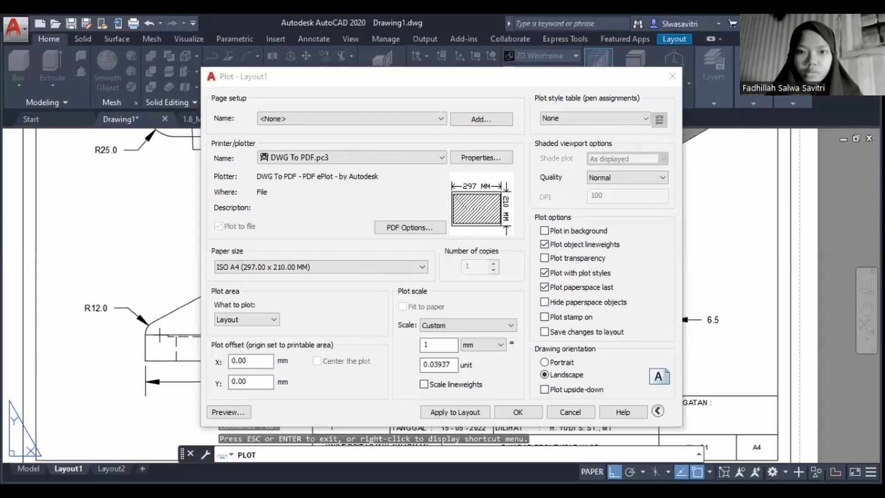
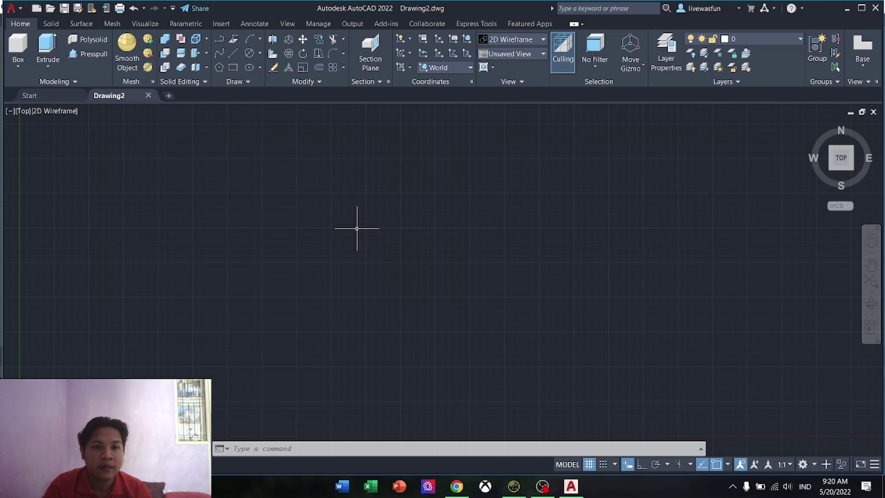
Configure the new drawing's units to decimal, 0.00 precision and millimeters, and choose the 3D Modeling workspace
text(UNITY)
key(BackSpace)
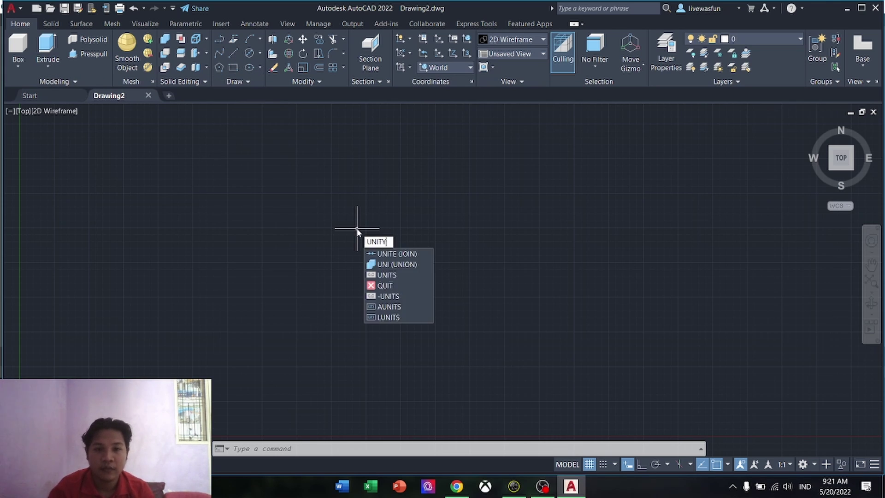
click(378, 264)
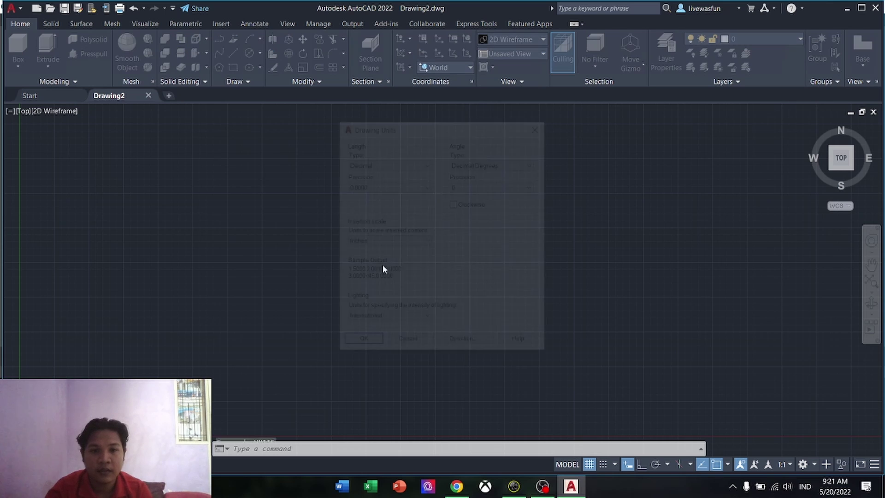
click(398, 187)
click(395, 209)
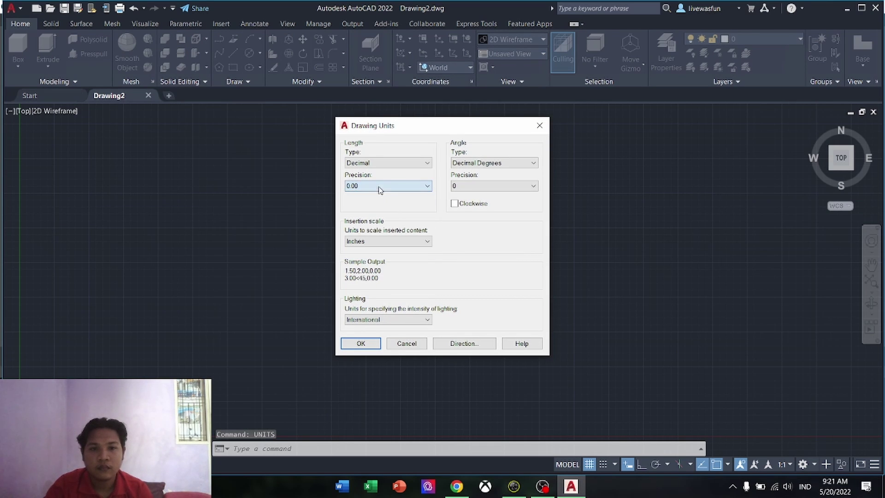
click(377, 163)
click(379, 163)
click(378, 241)
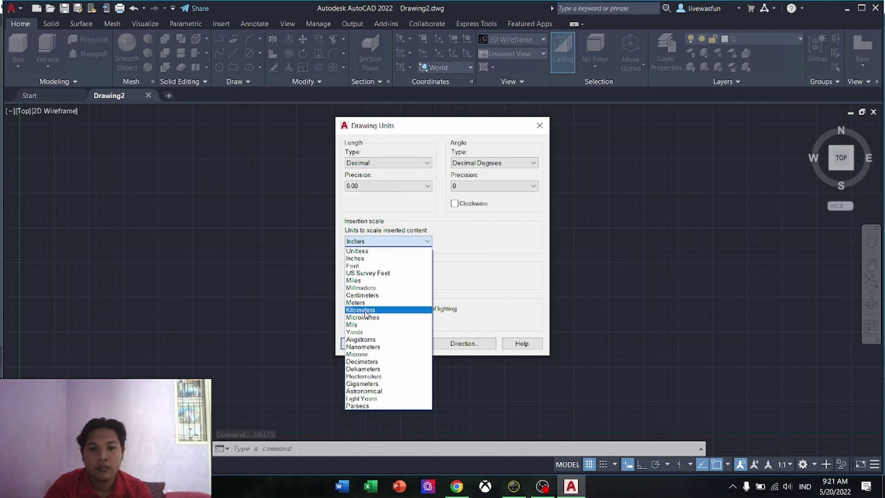
click(365, 287)
click(357, 344)
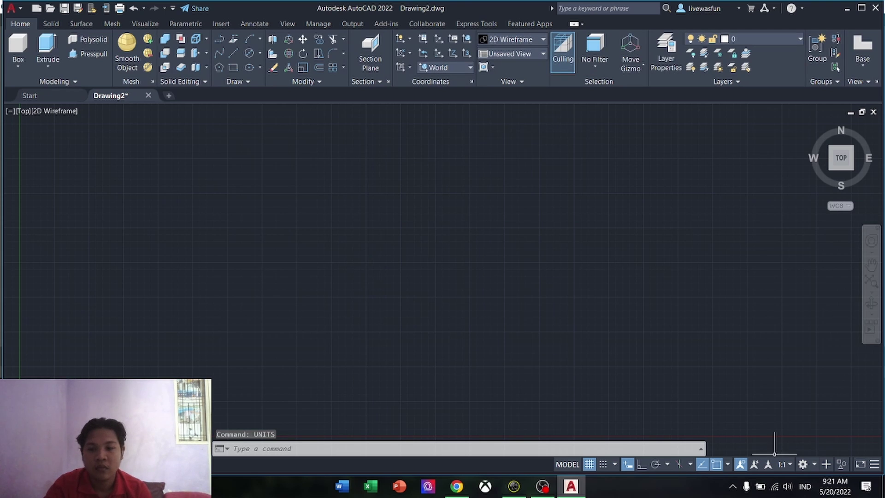
click(804, 465)
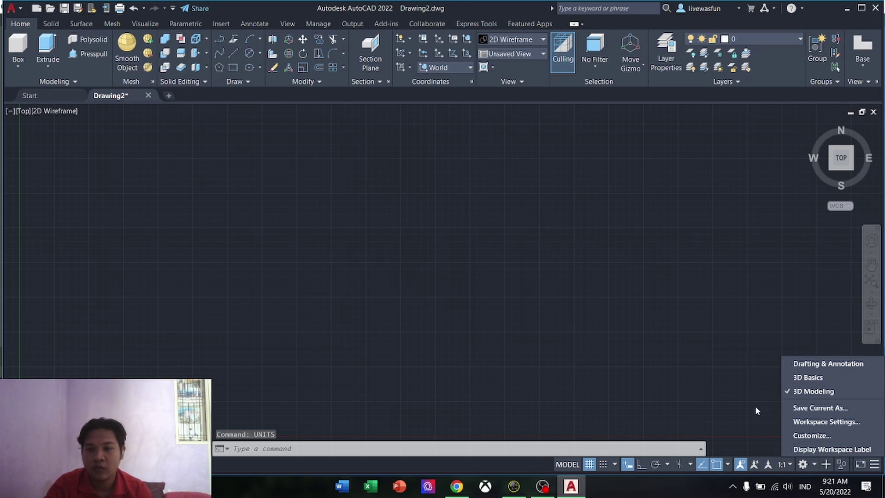
click(811, 392)
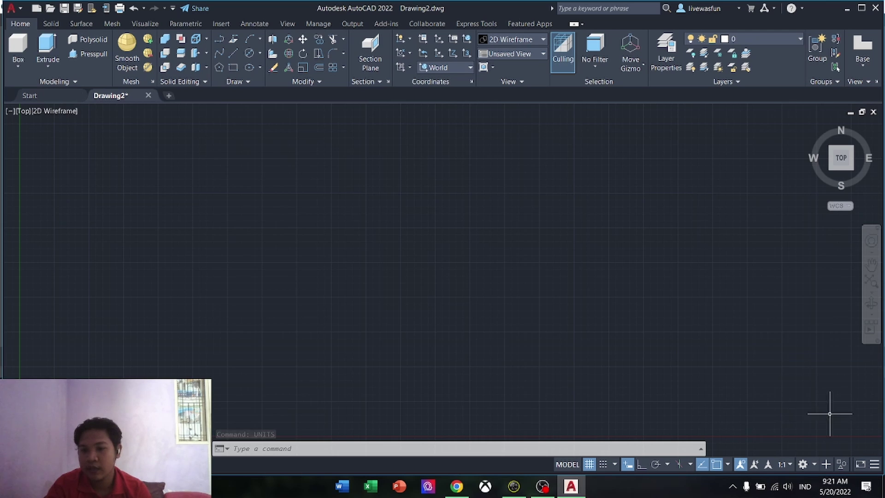
Turn on Ortho mode and draw a horizontal line 128 mm long to the right of the origin
click(234, 54)
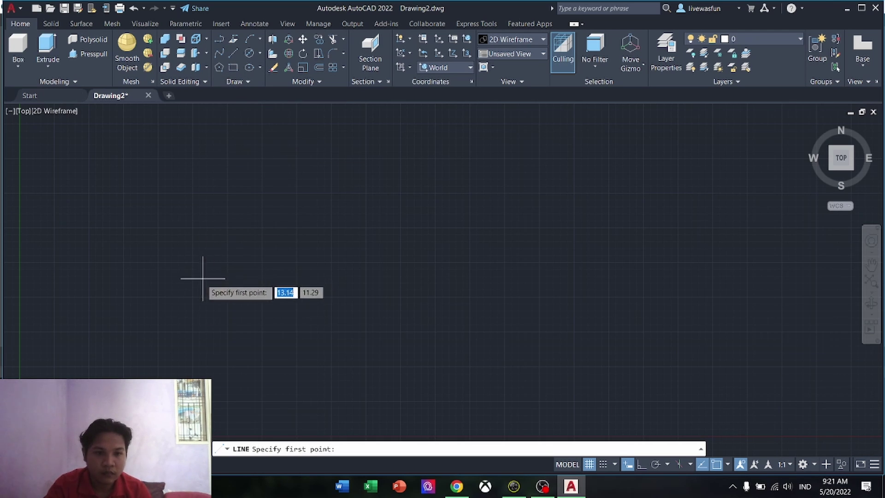
click(641, 466)
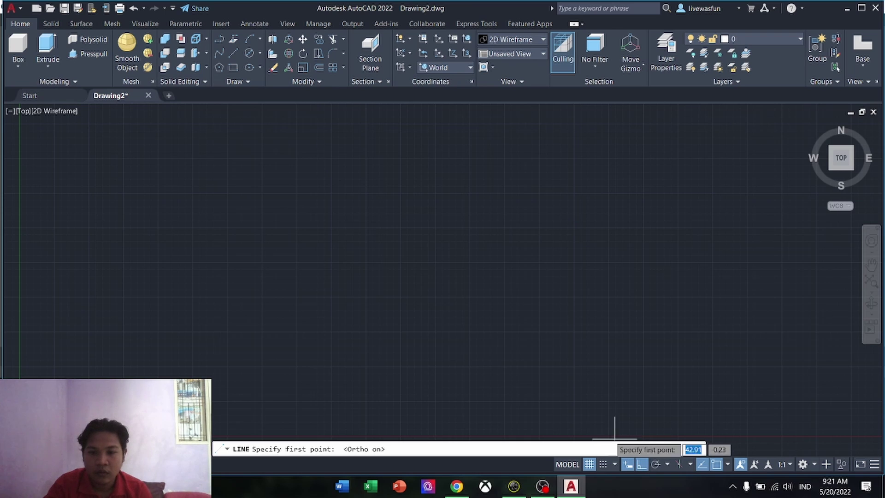
click(157, 261)
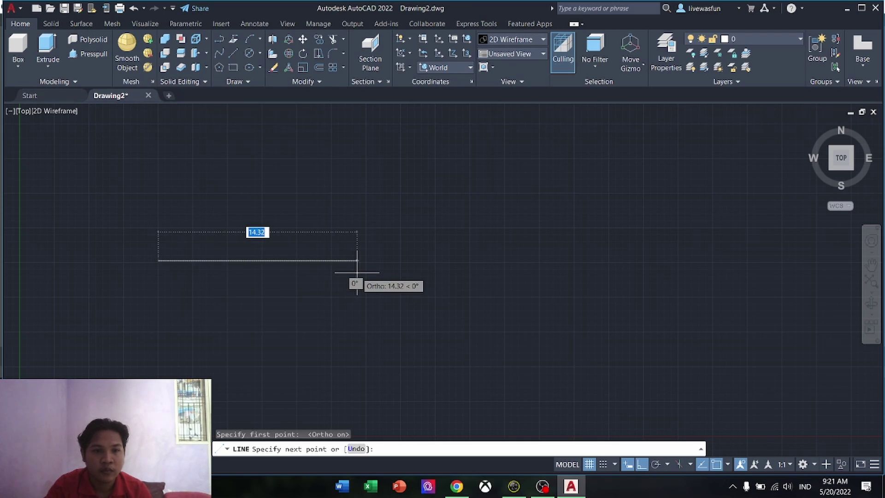
text(128)
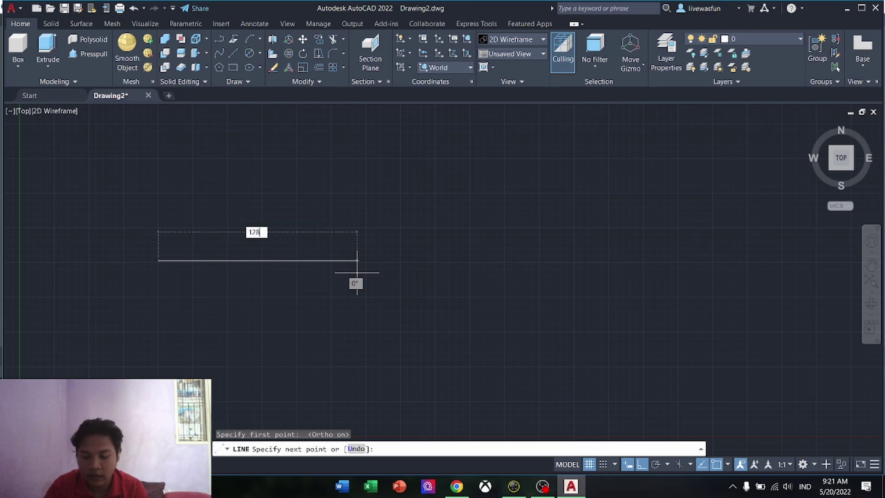
key(Return)
scroll(375, 293, up, 3)
middle_drag(498, 337, 316, 305)
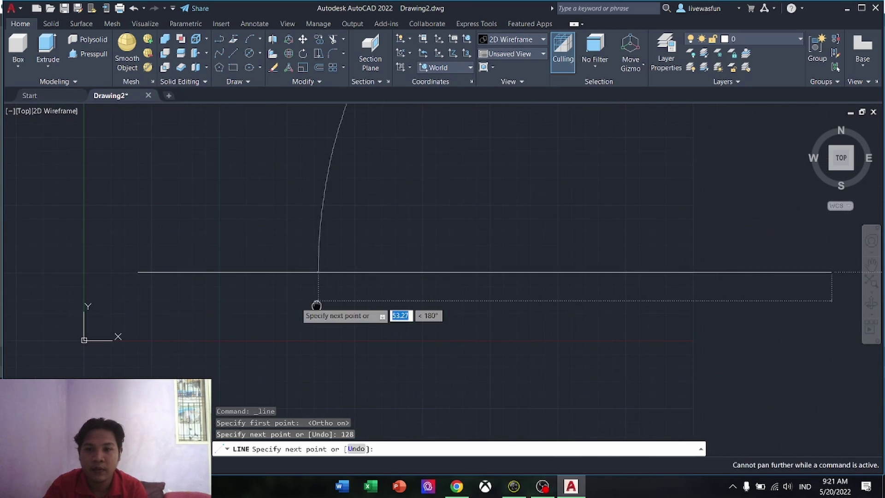
key(Escape)
scroll(466, 307, down, 2)
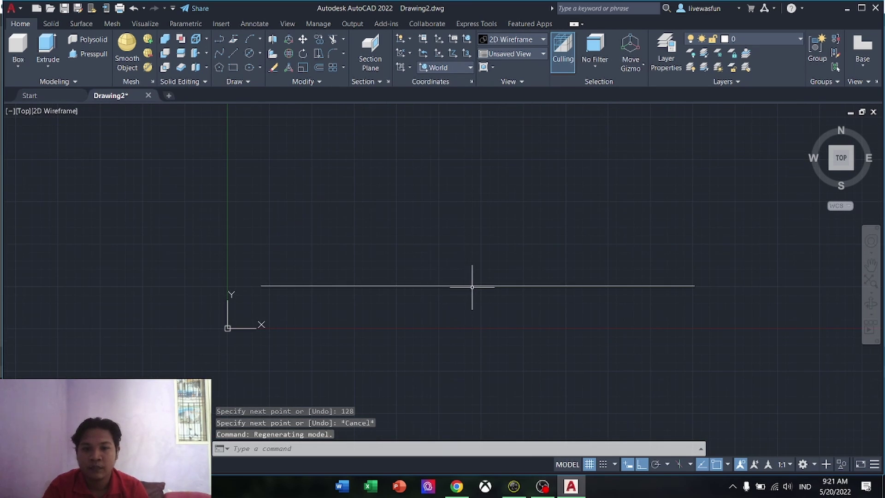
Move the 128 mm horizontal line straight up, farther above the origin, using its midpoint
click(474, 286)
click(478, 286)
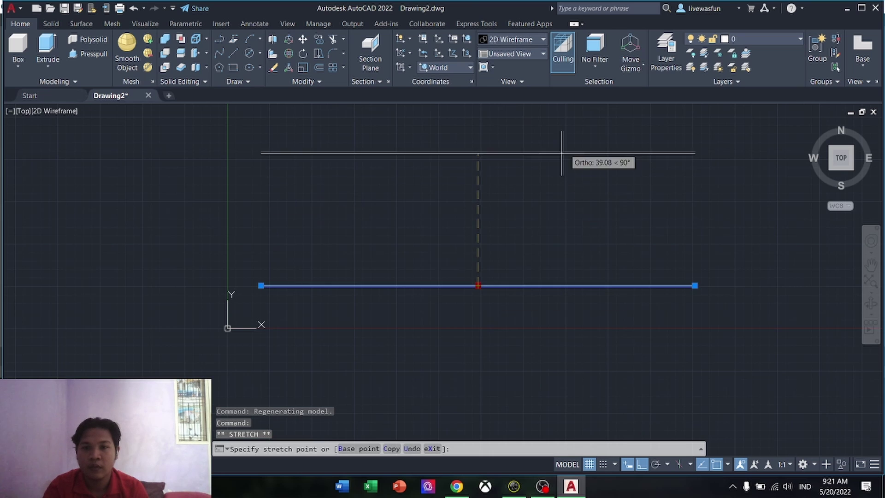
middle_drag(562, 153, 485, 274)
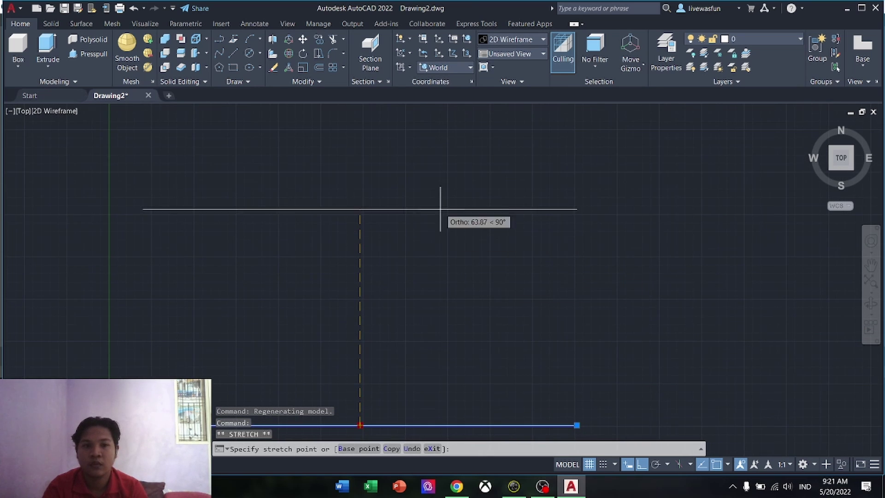
click(486, 147)
middle_drag(404, 200, 383, 271)
scroll(387, 239, down, 2)
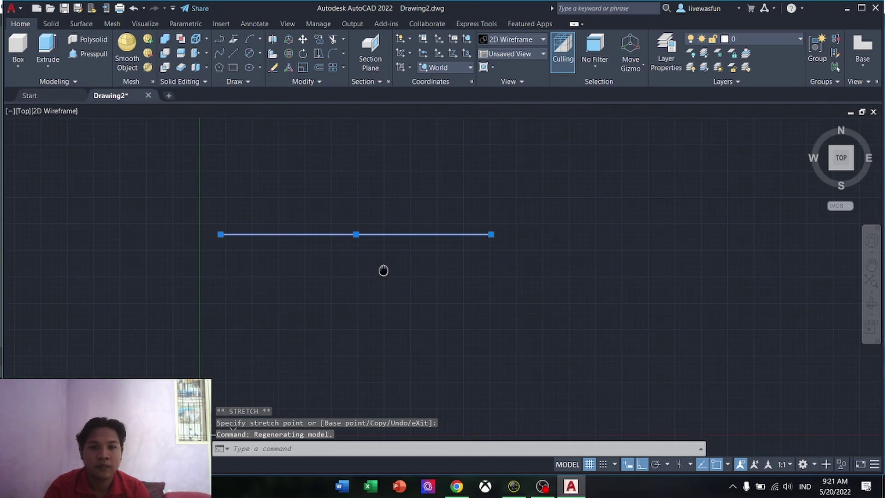
Start the stepped profile from the line's right end: 20 mm down, 46 mm left and 8 mm up
click(233, 54)
click(491, 234)
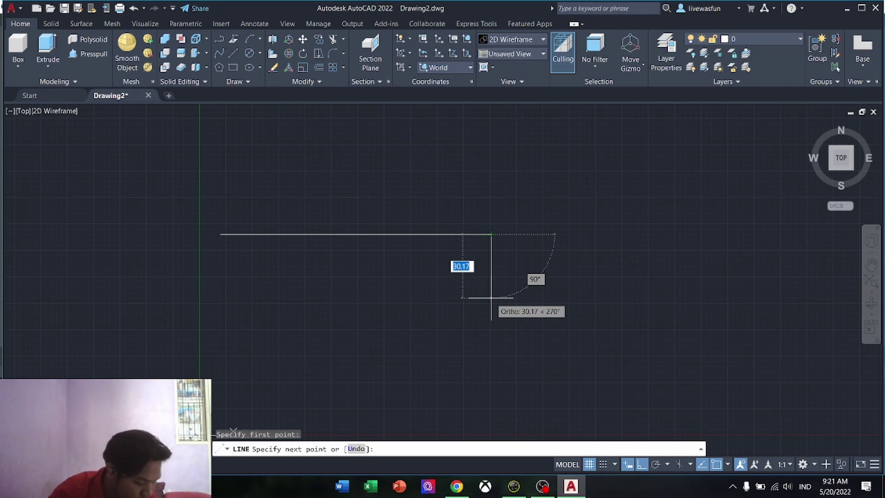
text(2)
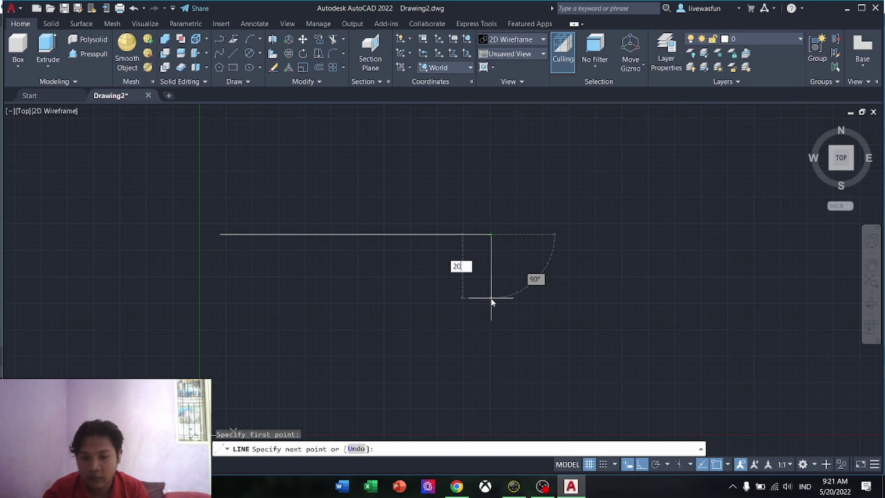
text(0)
key(Return)
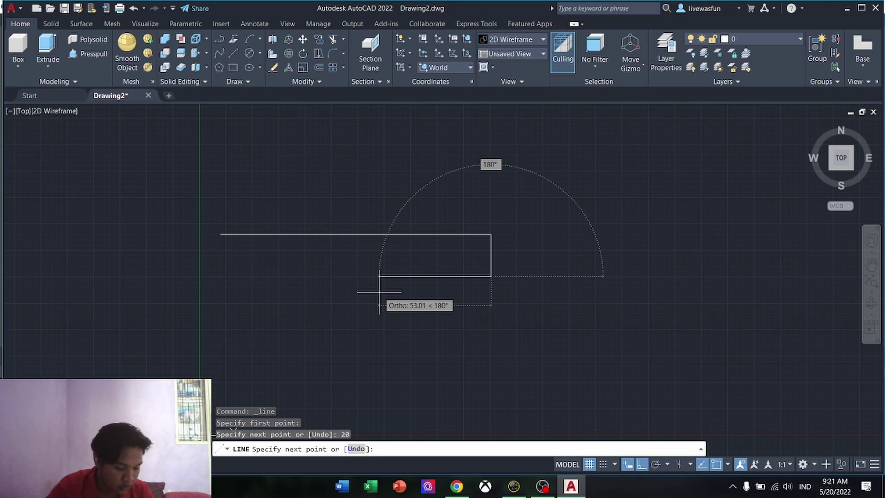
text(46)
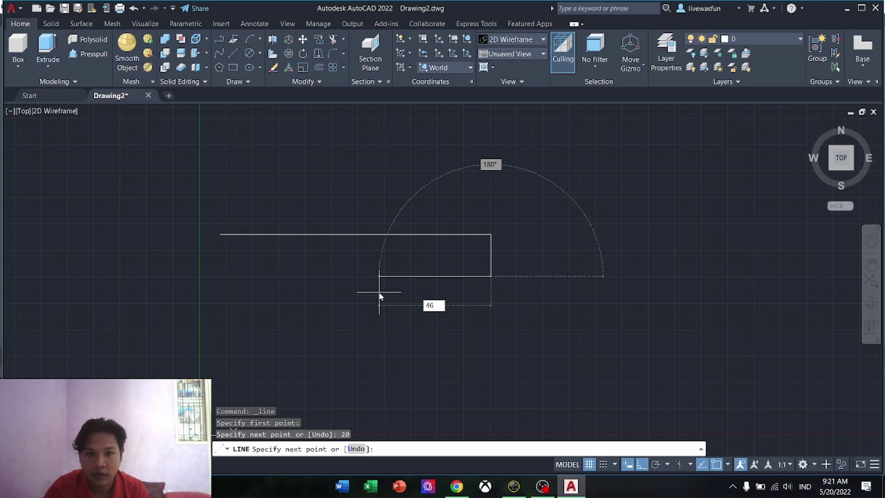
key(Return)
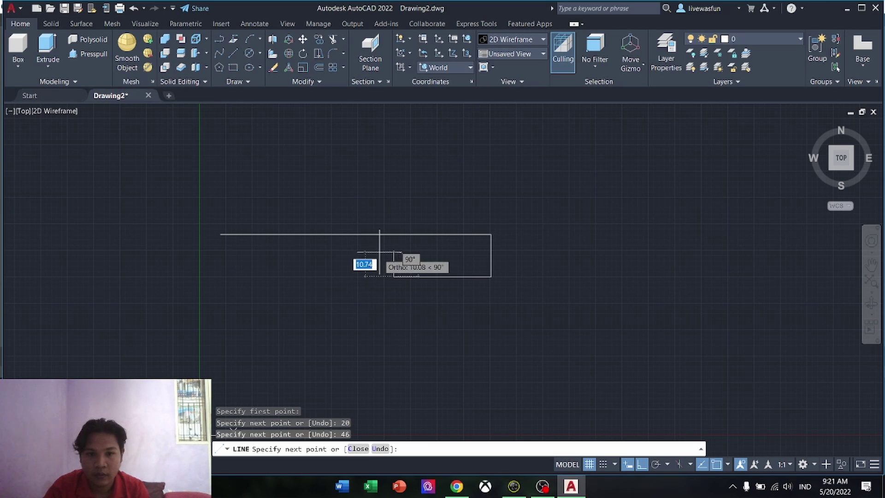
text(8)
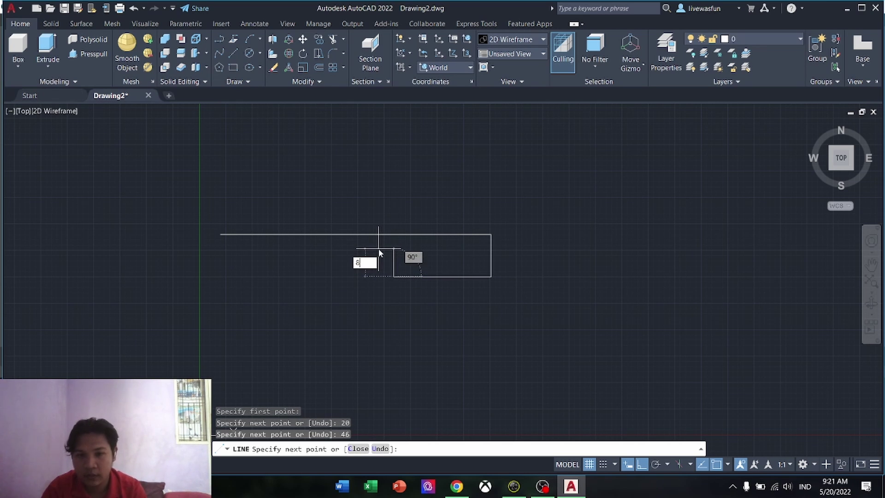
key(Return)
Continue the profile 55 mm left and 8 mm down, then left and up to close it at the top line's left end
text(55)
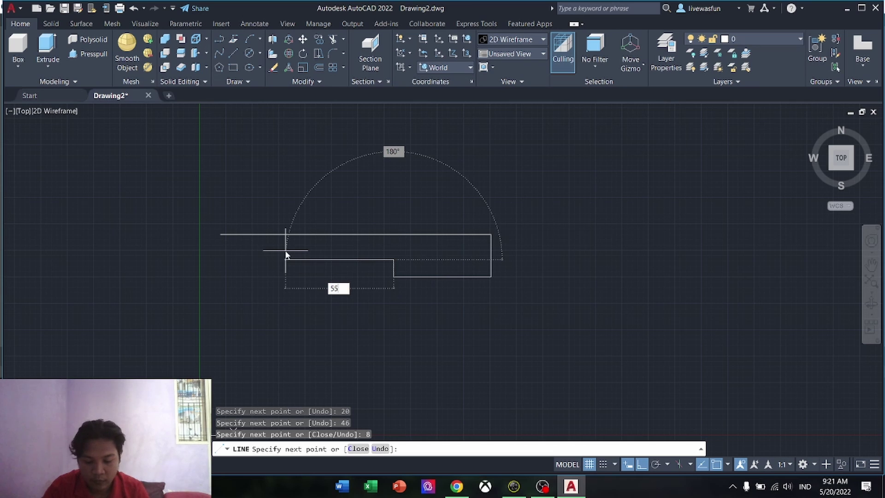
key(Return)
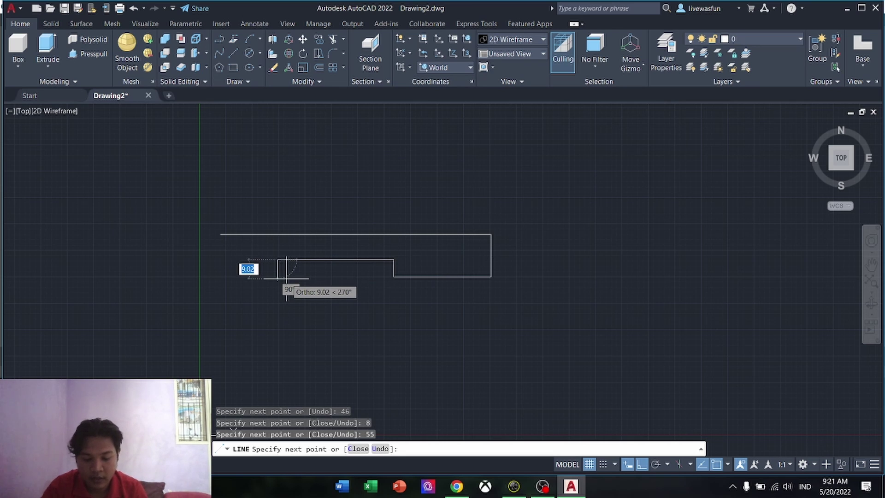
text(8)
key(Return)
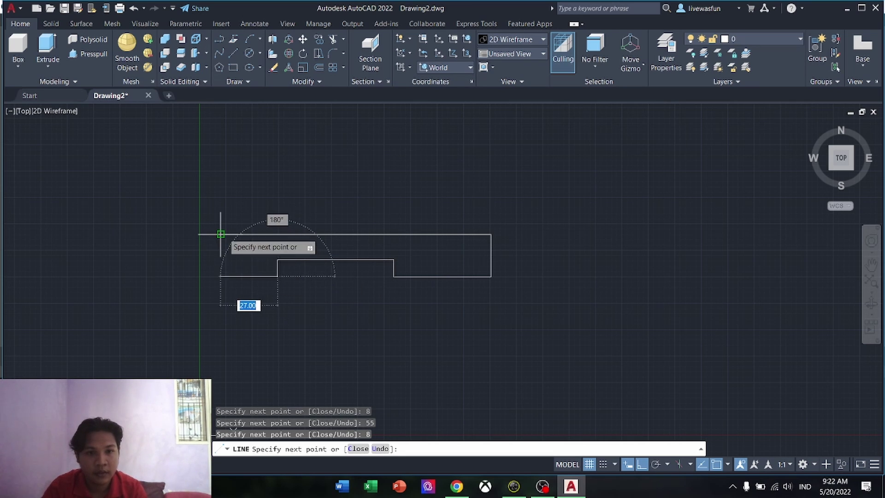
click(220, 276)
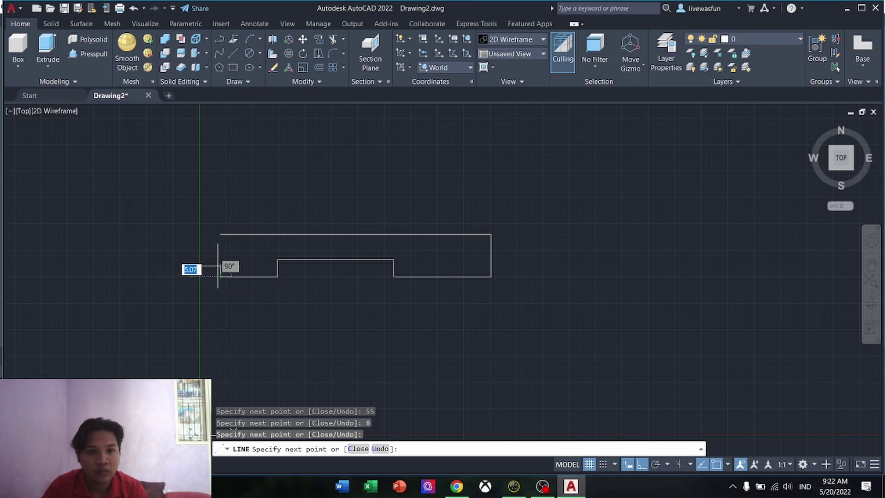
click(220, 235)
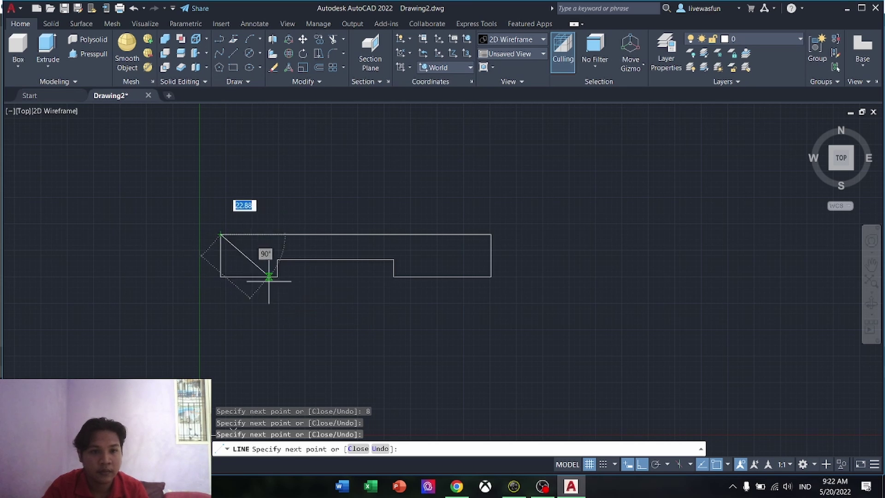
key(Escape)
Draw a separate horizontal line 64 mm long to the right of the profile, level with its bottom edge
scroll(244, 251, up, 5)
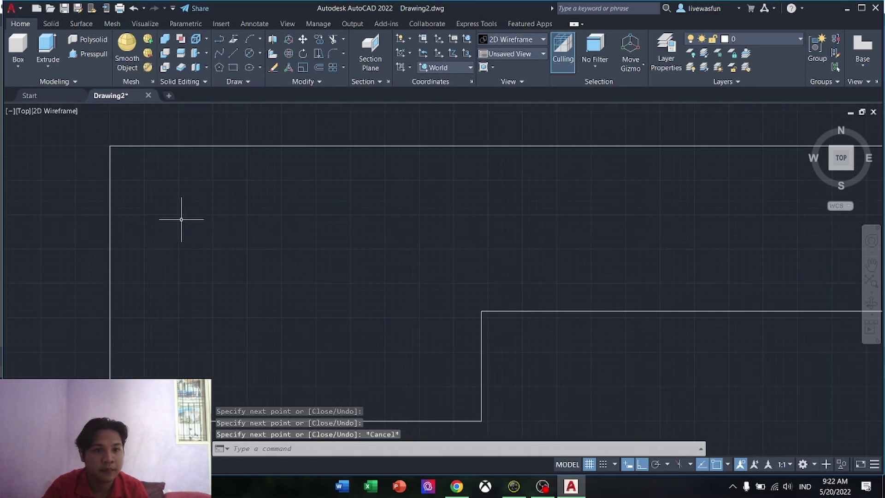
scroll(182, 219, down, 4)
middle_drag(589, 232, 389, 231)
scroll(389, 231, down, 4)
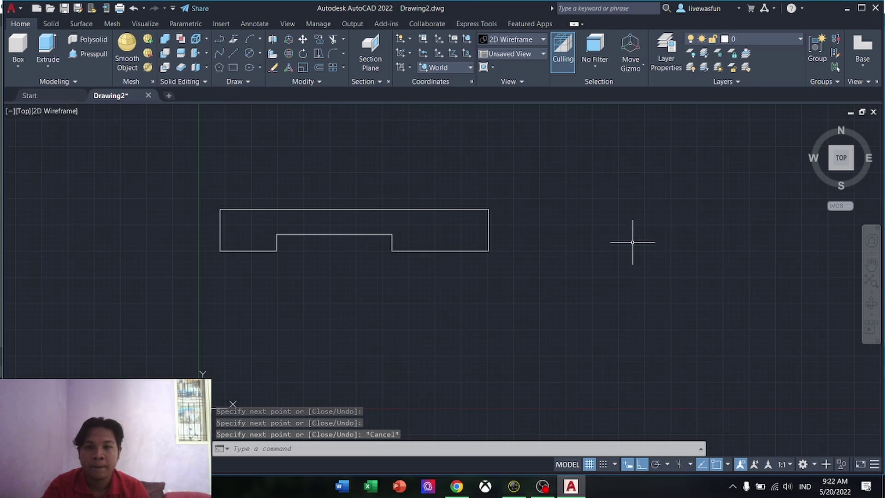
scroll(472, 263, down, 2)
middle_drag(474, 263, 437, 274)
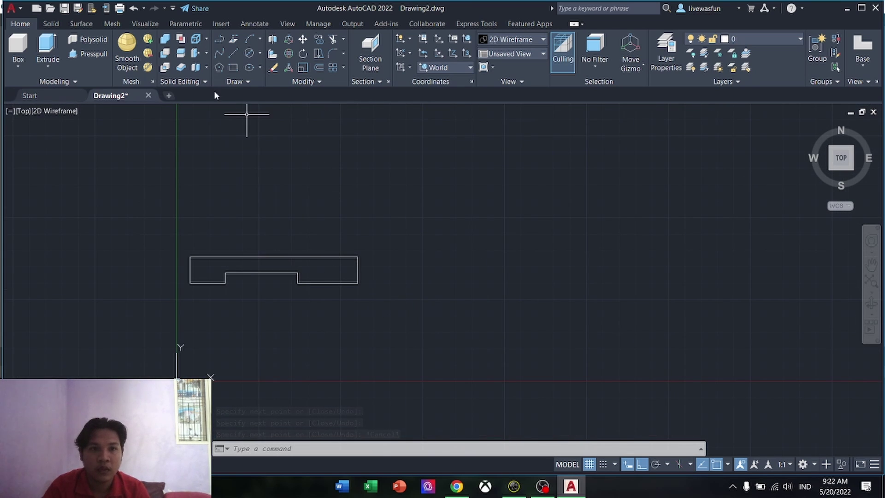
click(231, 56)
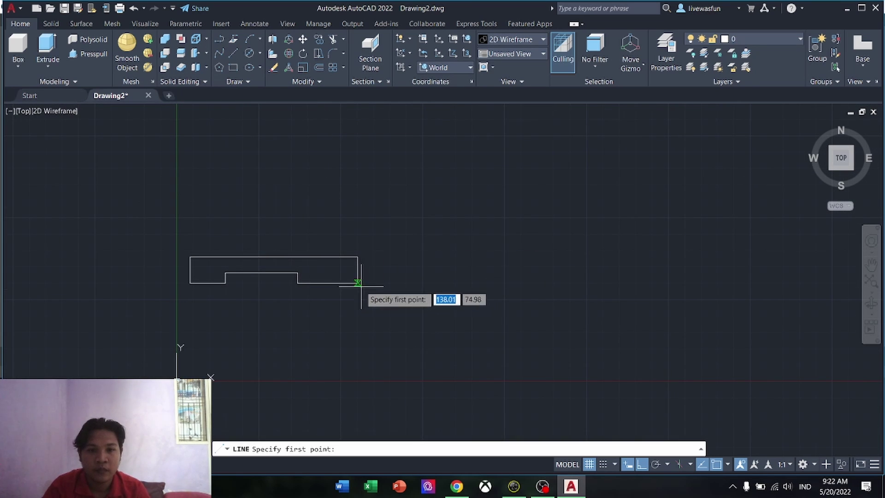
click(423, 282)
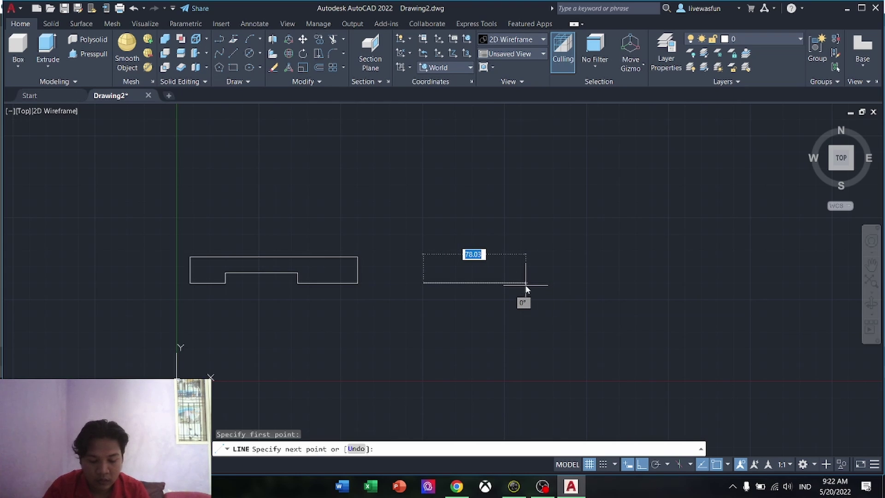
text(64)
key(Return)
key(Escape)
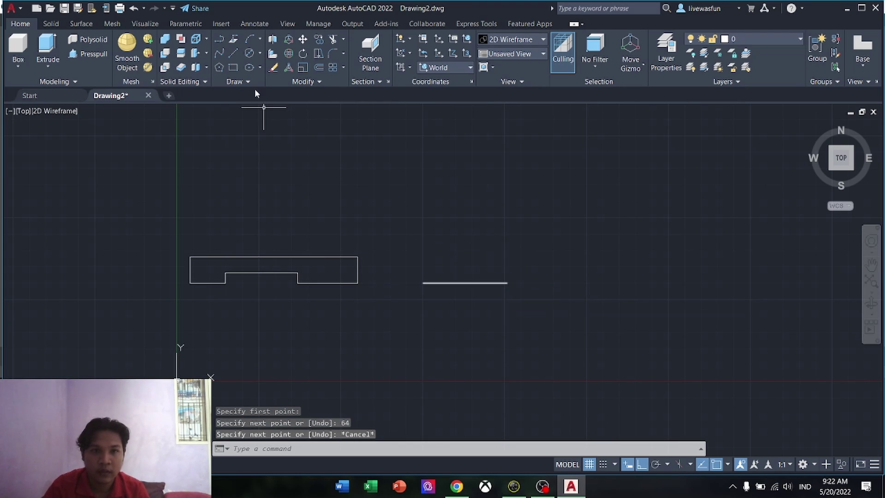
Draw a vertical line 56 mm upward from the midpoint of the 64 mm base line
click(234, 54)
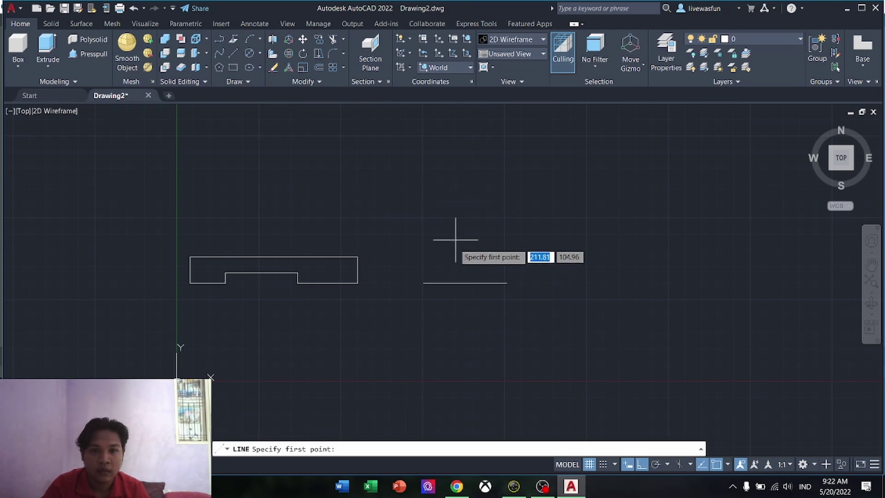
click(466, 282)
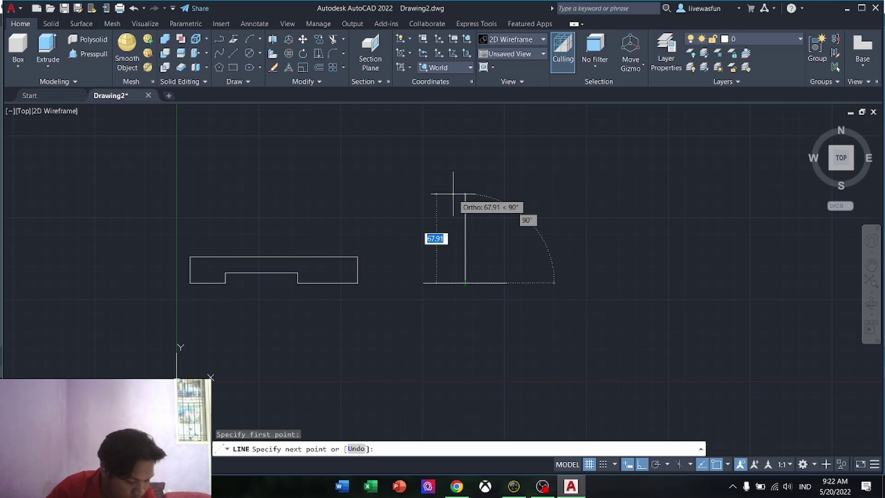
text(56)
key(Return)
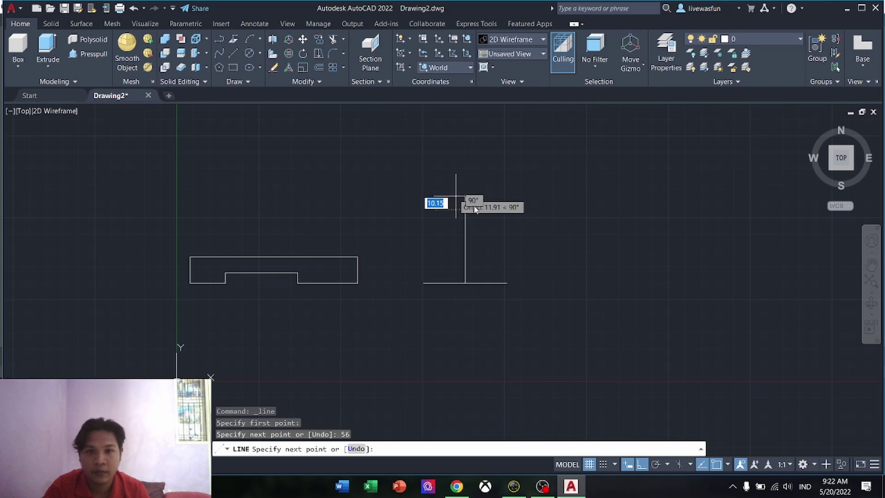
key(Escape)
Draw two concentric circles, 20 mm and 40 mm in diameter, centred on the vertical line's top end
click(259, 54)
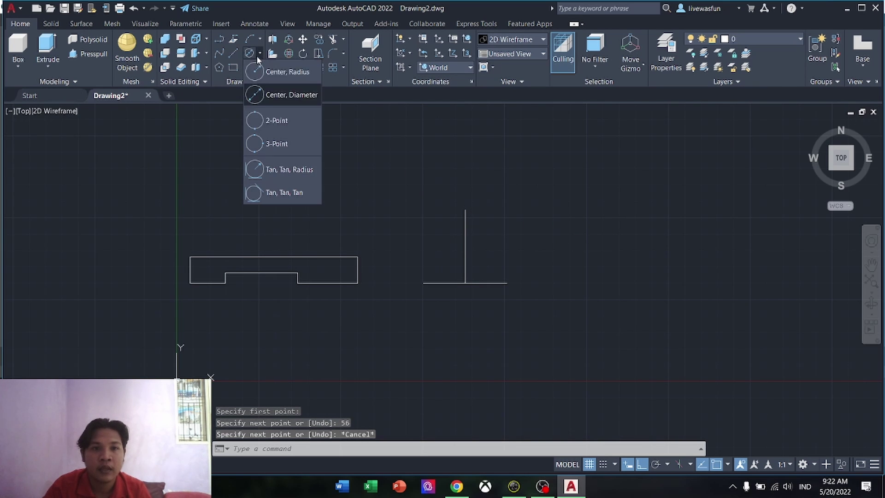
click(253, 74)
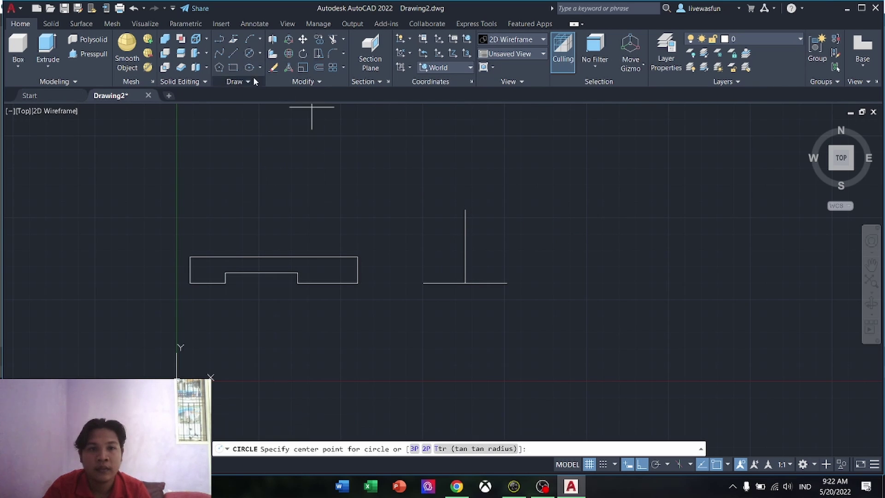
click(465, 210)
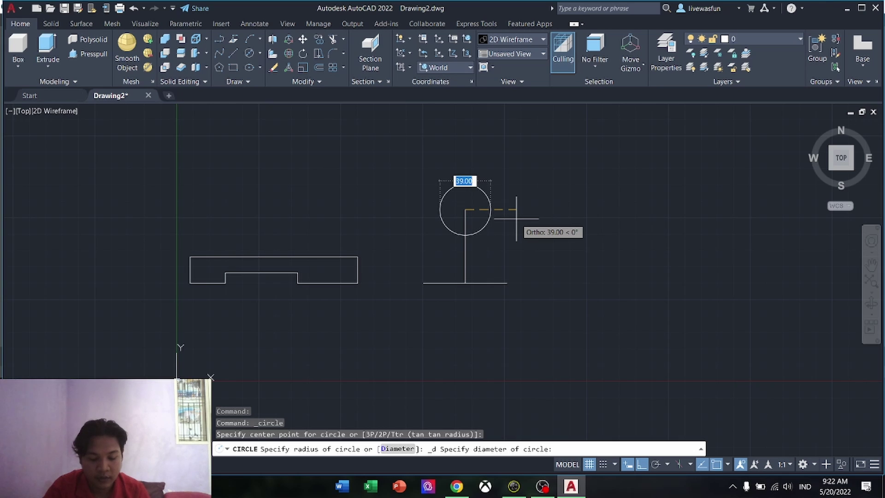
text(20)
key(Return)
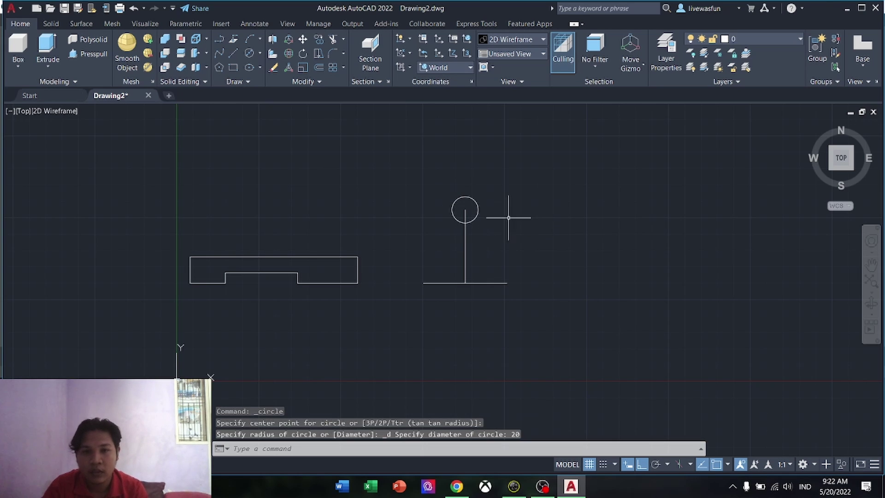
click(248, 52)
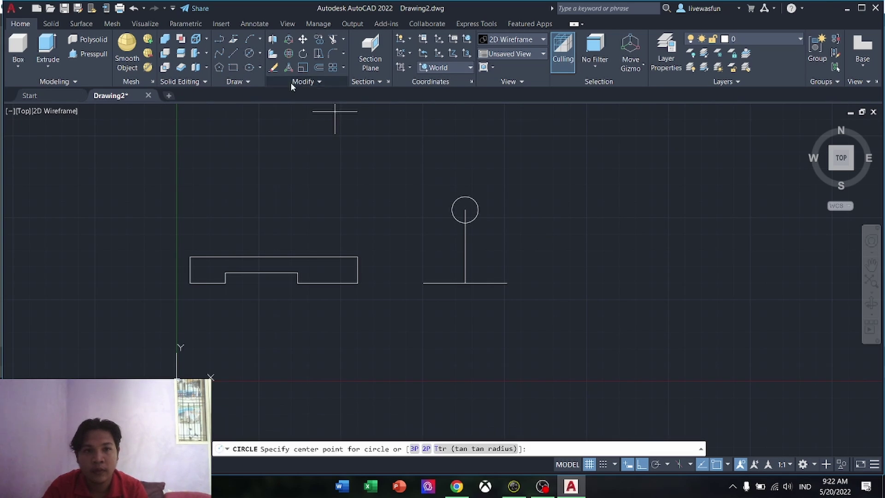
click(465, 210)
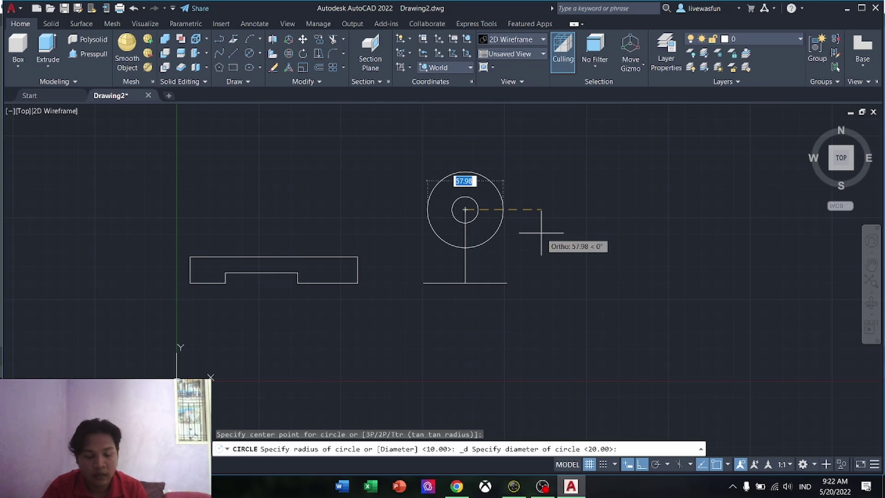
text(40)
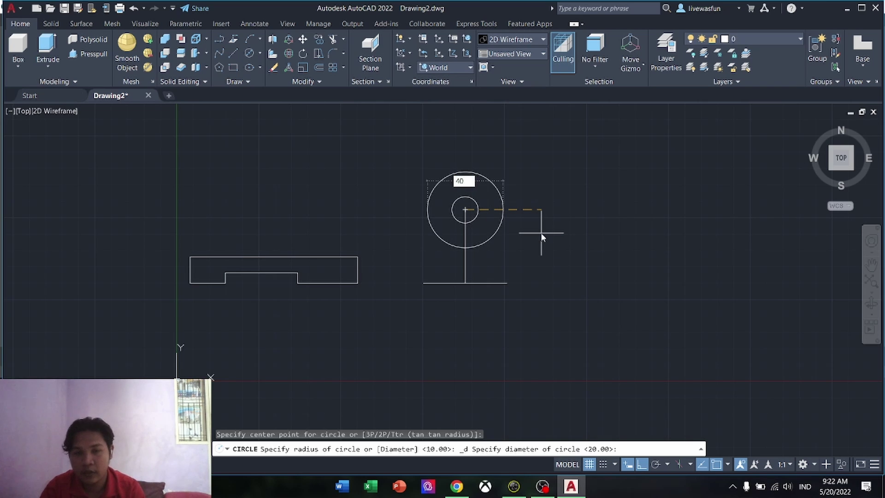
key(Return)
Connect each end of the base line to the nearest side quadrant of the 40 mm circle with slanted lines
click(220, 55)
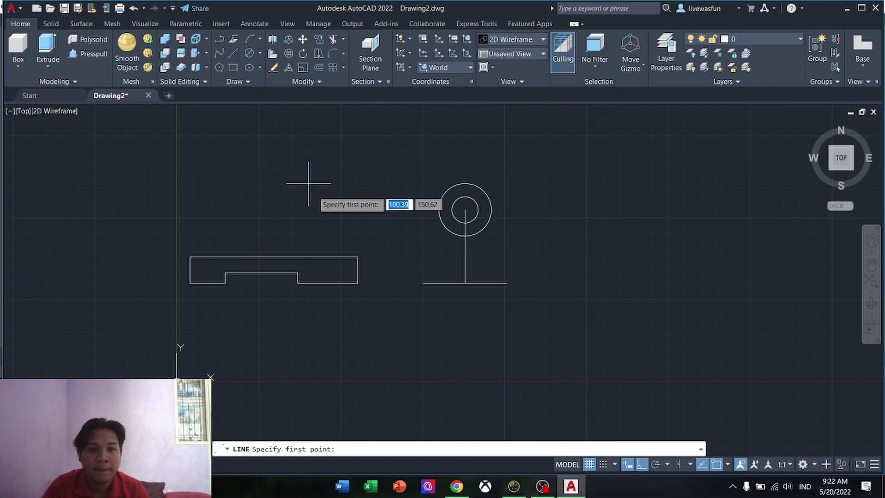
click(423, 283)
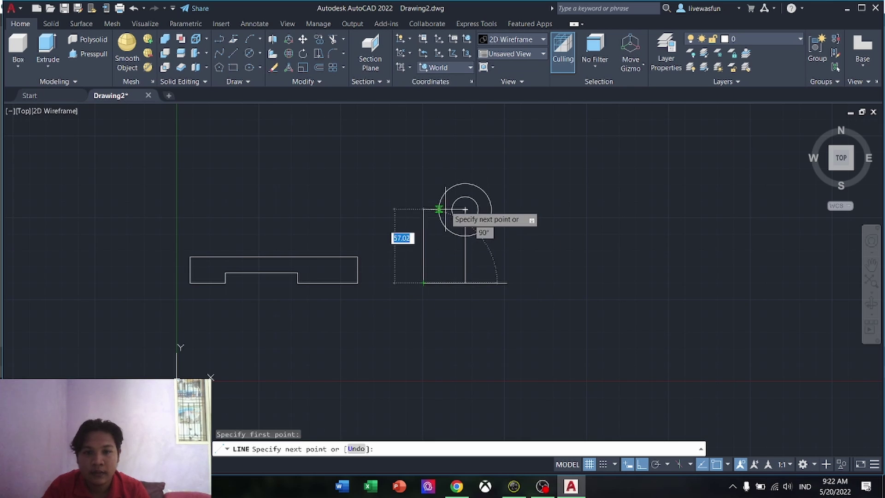
click(439, 210)
key(Escape)
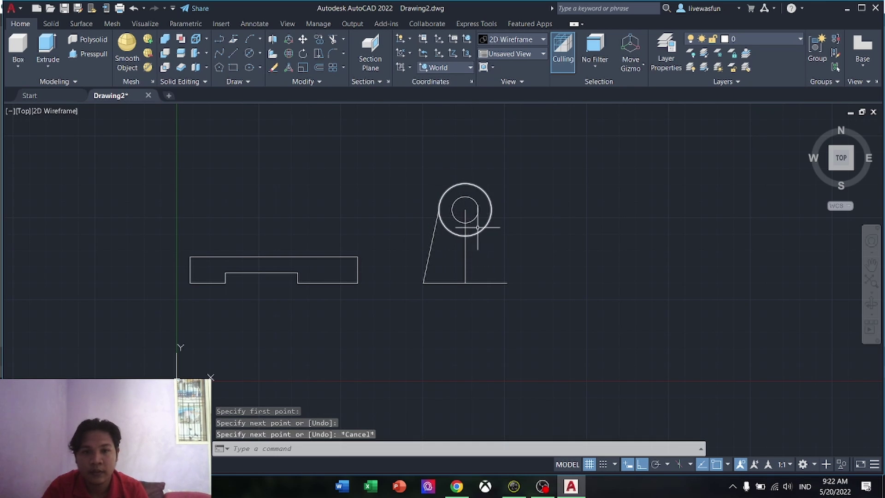
click(233, 55)
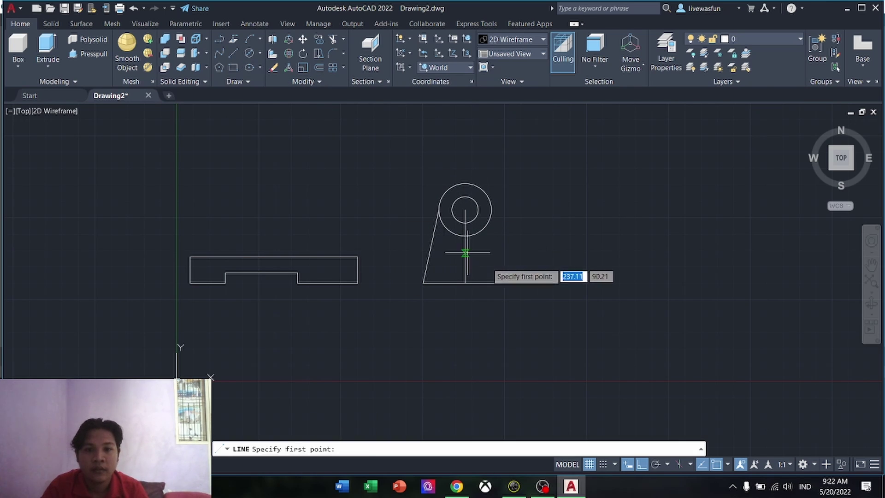
click(507, 283)
click(492, 211)
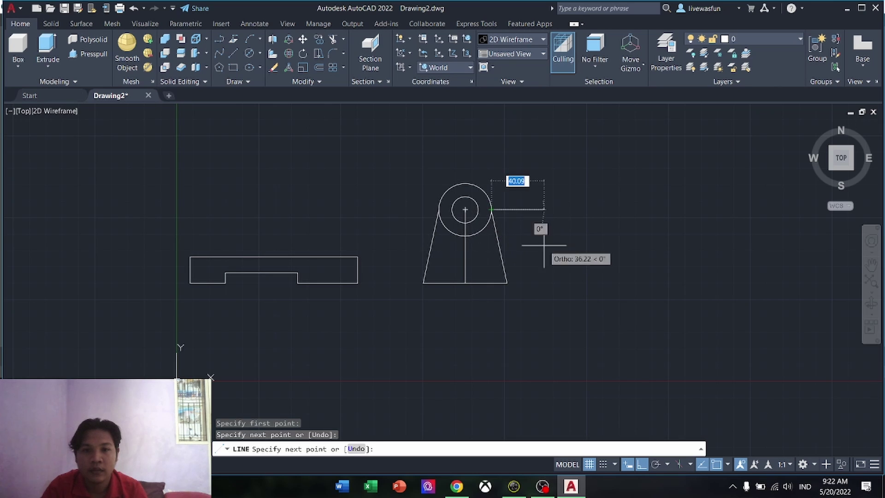
Delete the vertical construction line running from the upright's base to the centre of the circles
key(Escape)
click(466, 259)
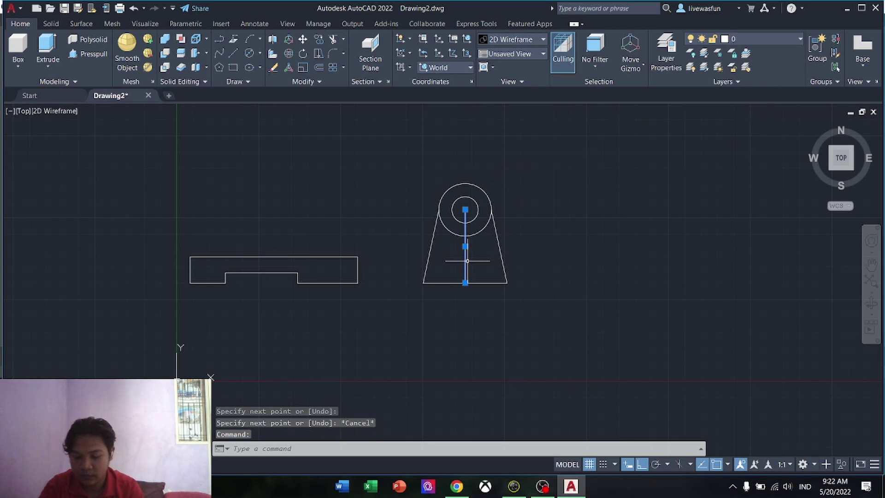
key(Delete)
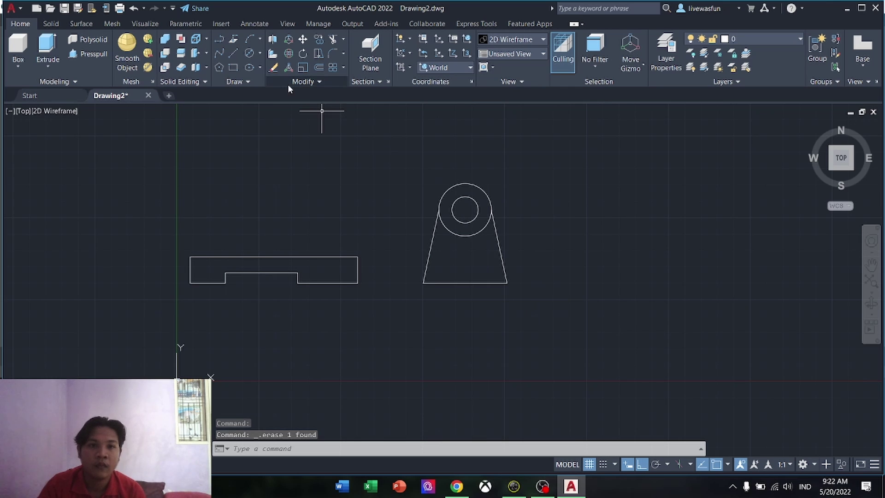
Draw a rectangle 50 mm wide and 28 mm high to the right of the upright profile
click(233, 69)
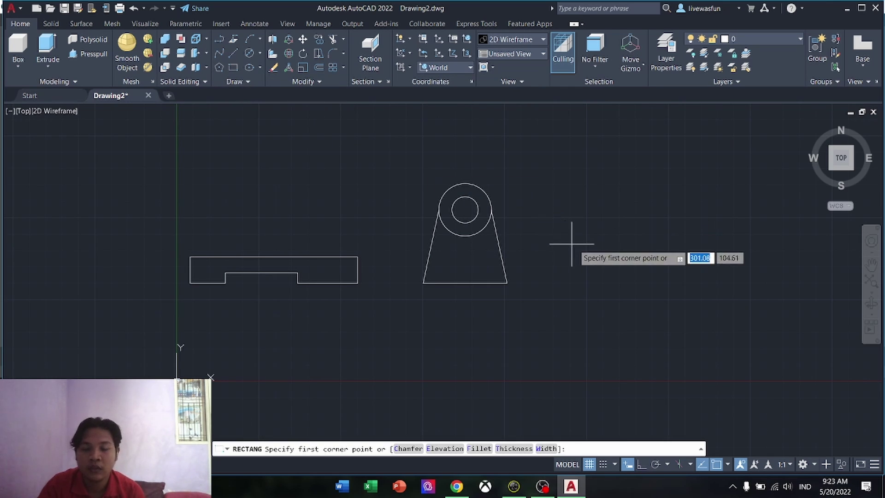
click(570, 229)
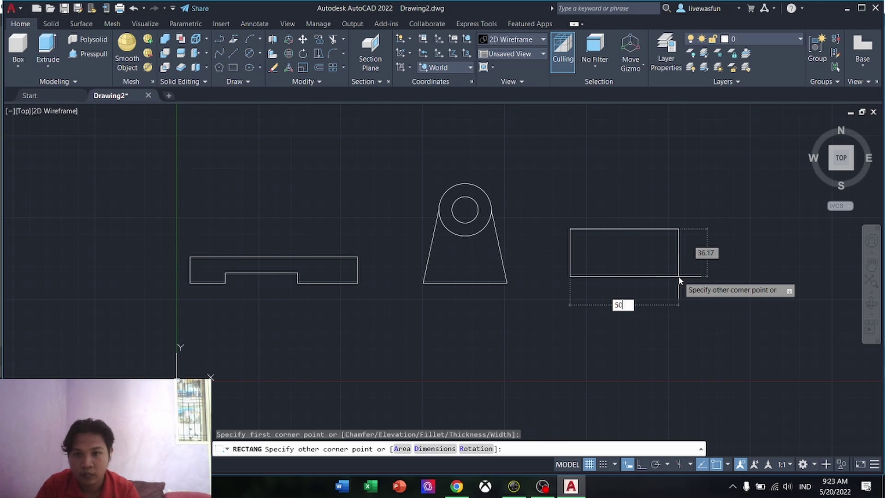
key(Tab)
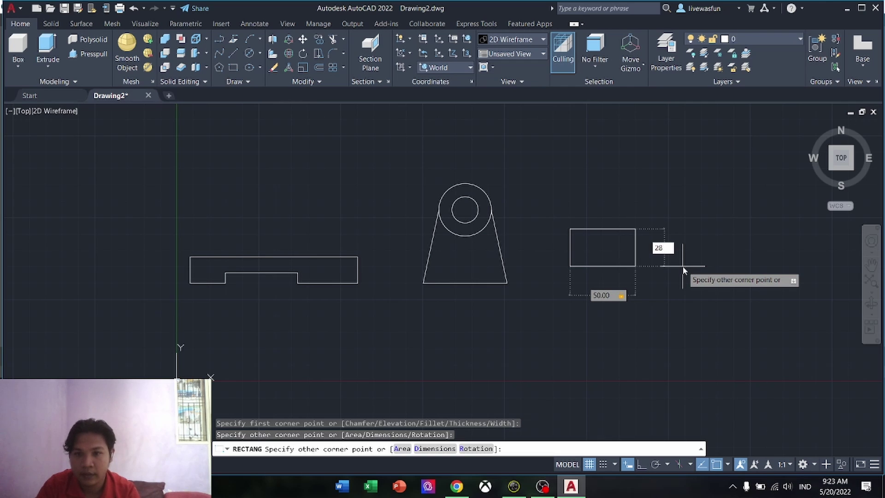
text(28)
key(Return)
Draw a separate horizontal line 50 mm long to the right of the rectangle
click(233, 53)
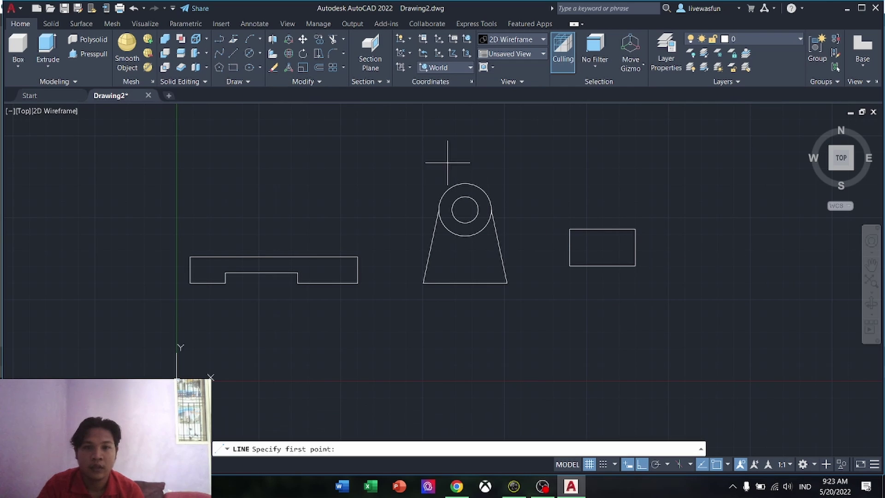
click(675, 264)
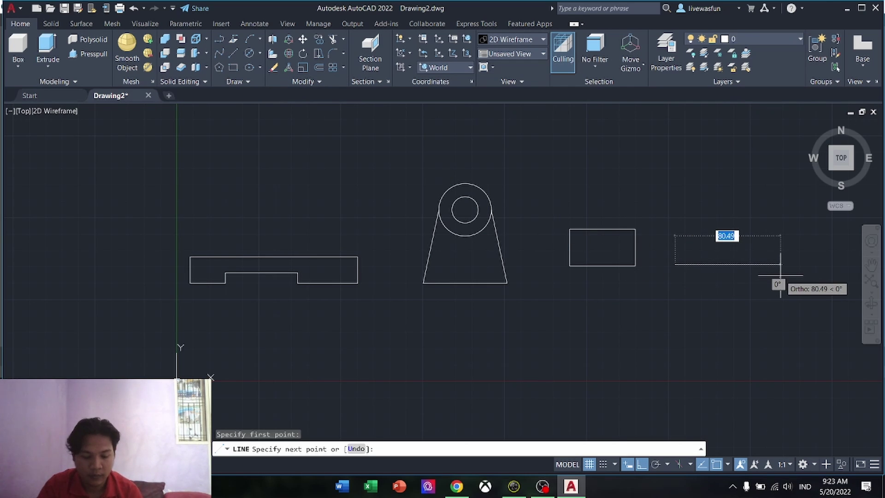
text(50)
key(Return)
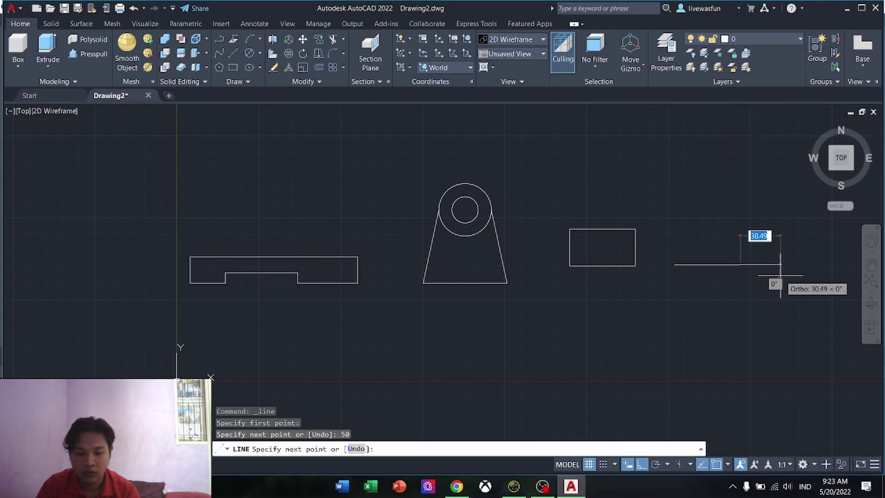
key(Escape)
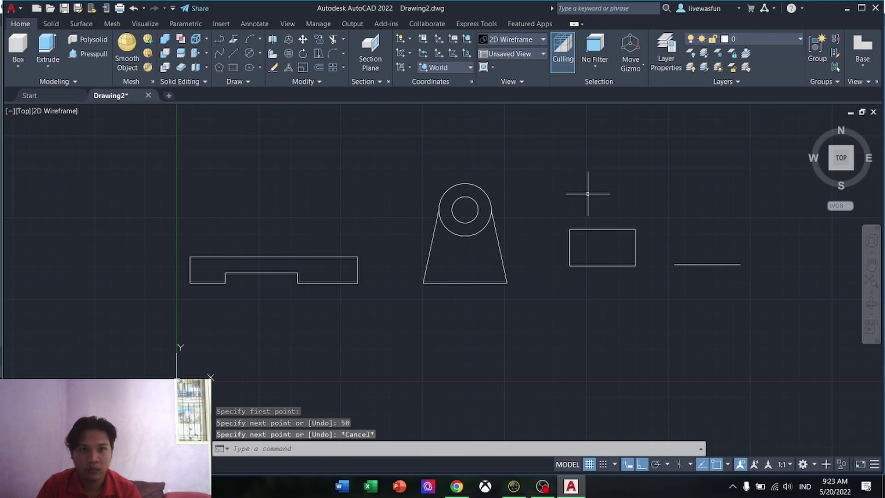
Complete a right triangle on the 50 mm line with a 28 mm vertical side at its left end and a sloping side
click(239, 55)
click(676, 263)
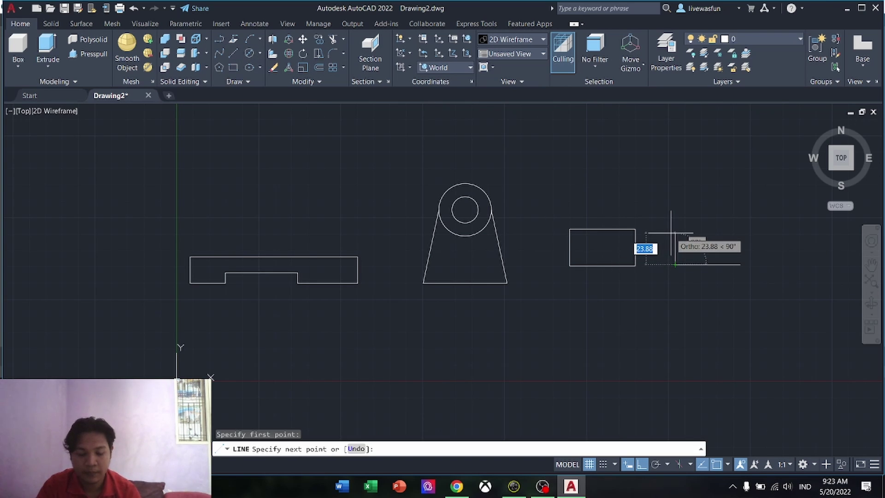
text(28)
key(Return)
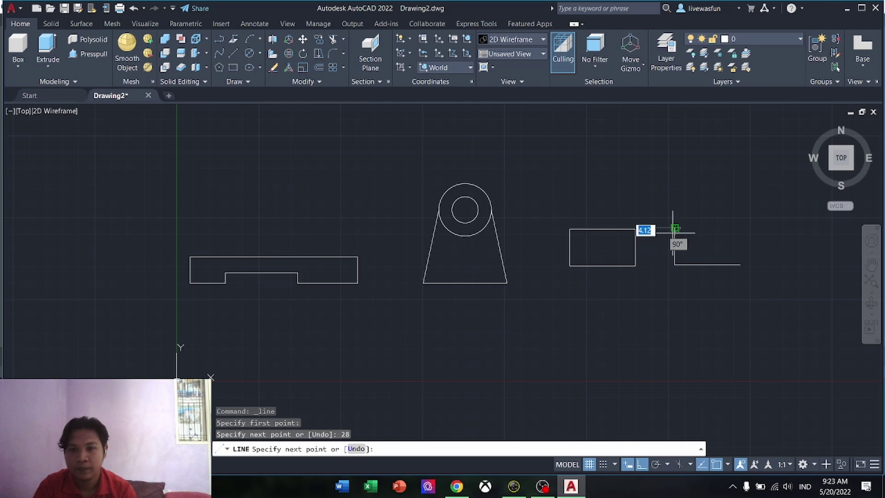
click(740, 264)
key(Escape)
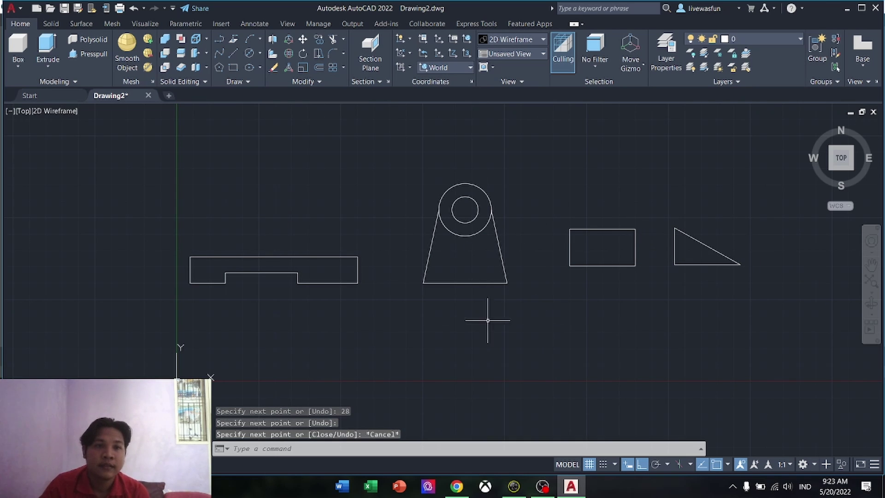
Move all four profiles together diagonally up and to the right, away from the origin, with Ortho off
mouse_move(848, 175)
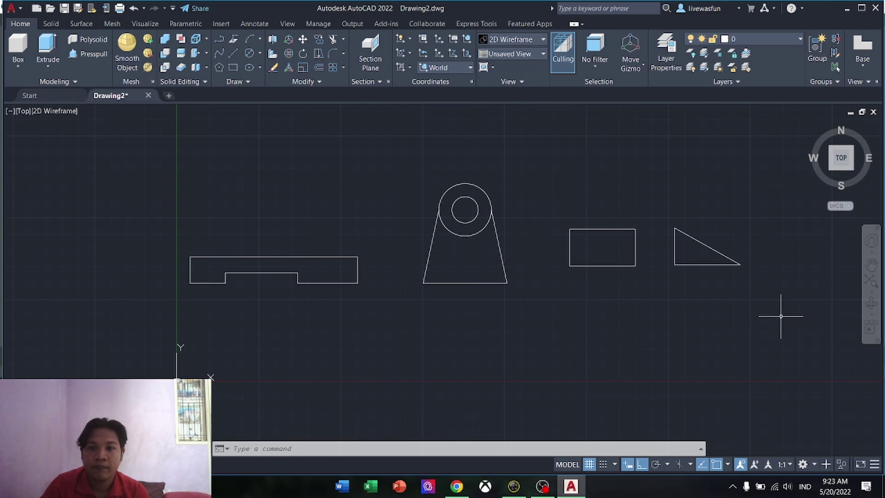
click(778, 343)
click(151, 175)
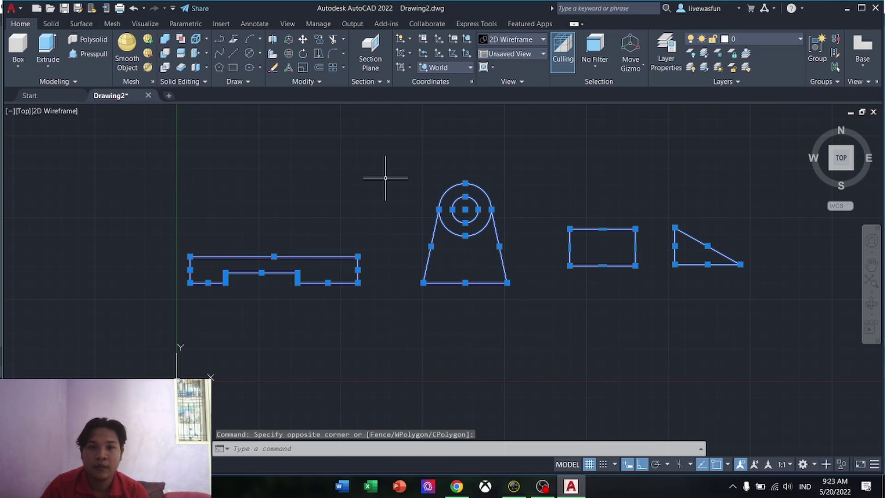
click(302, 39)
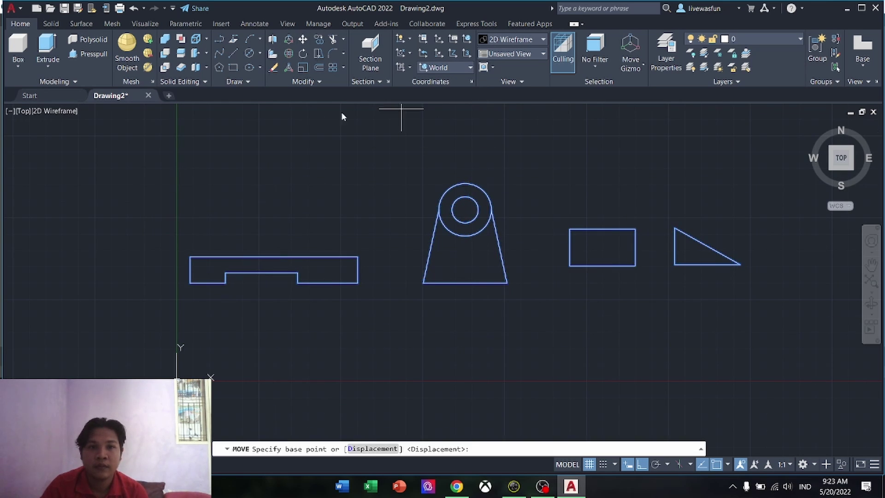
click(508, 284)
scroll(540, 277, down, 3)
middle_drag(703, 244, 618, 252)
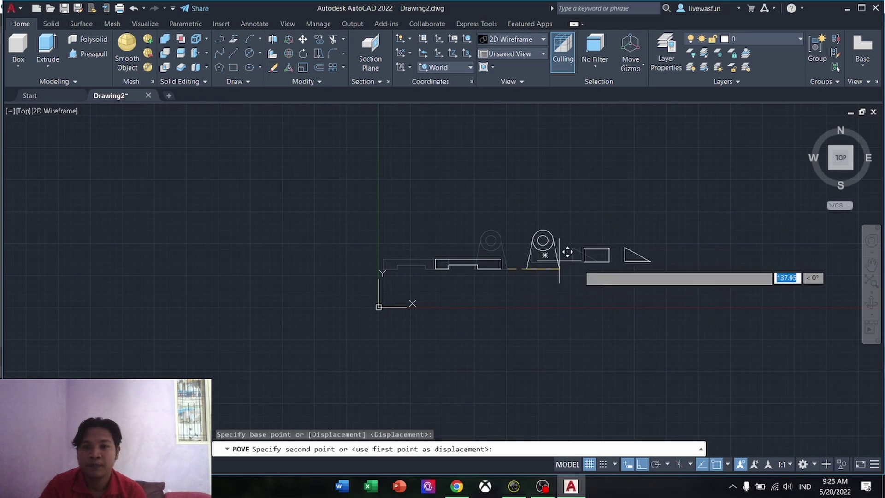
key(F8)
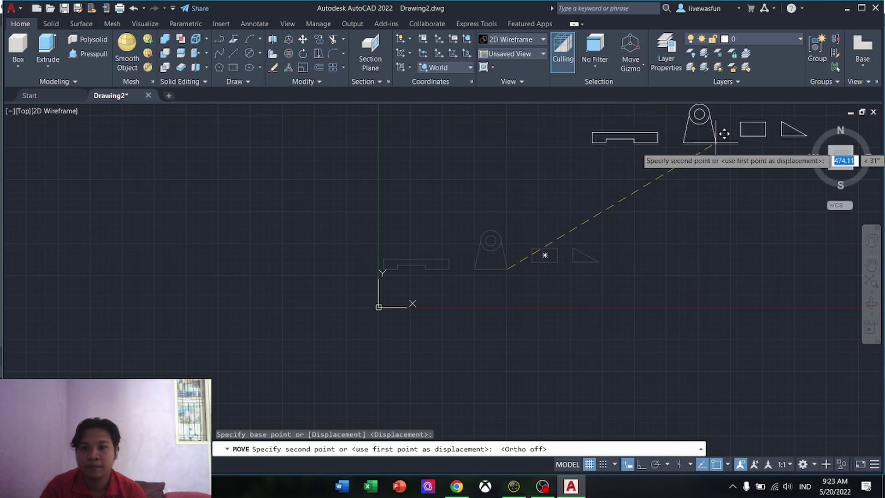
click(702, 169)
middle_click(575, 291)
middle_click(574, 291)
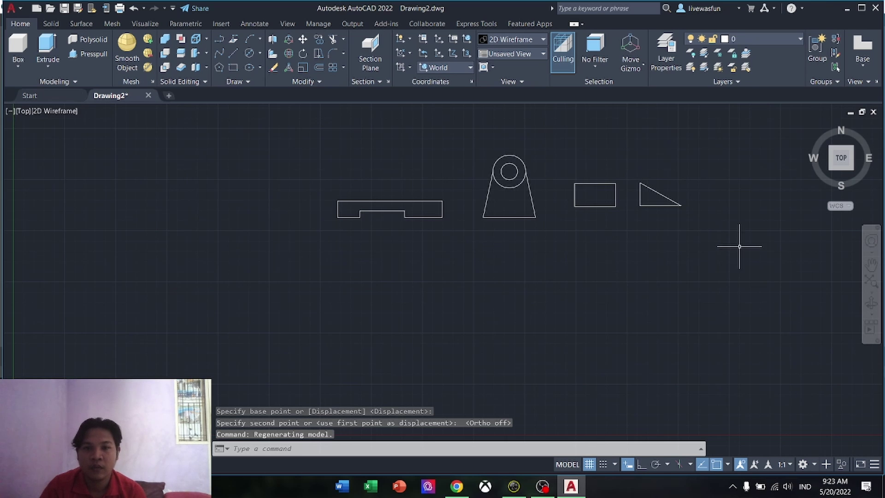
Switch the model to the SE Isometric view, leaving no profiles selected
click(855, 168)
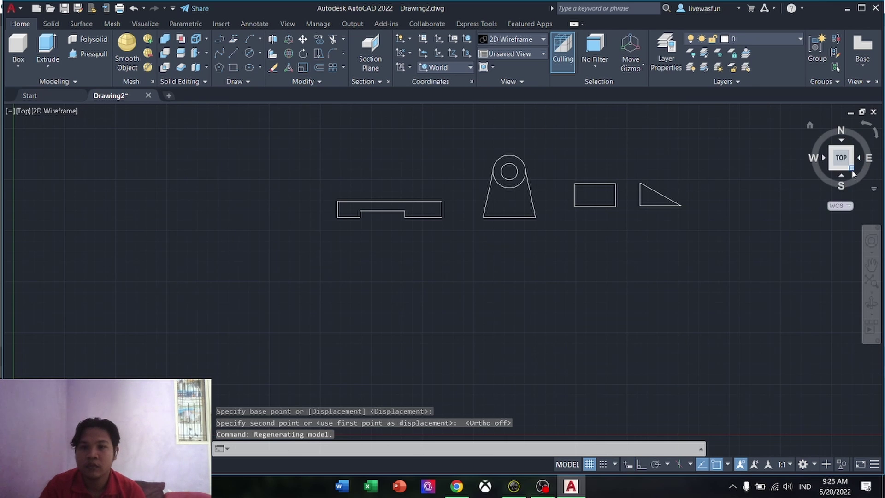
click(561, 395)
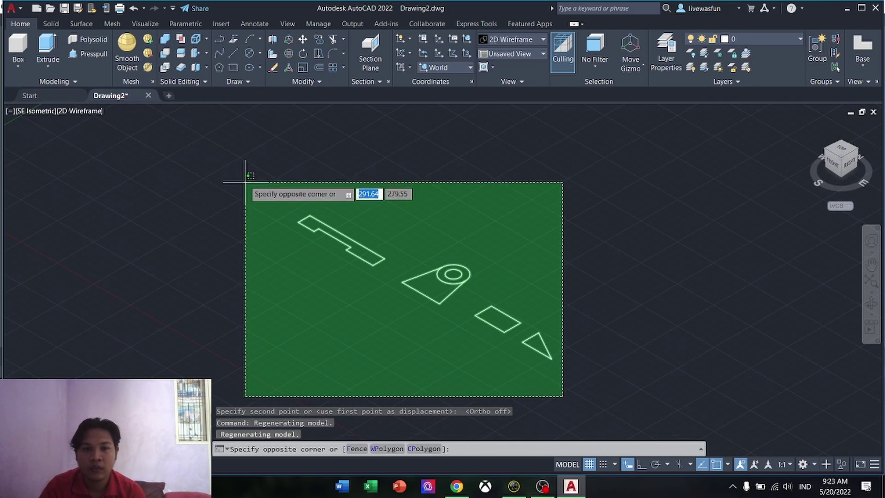
click(248, 179)
key(Escape)
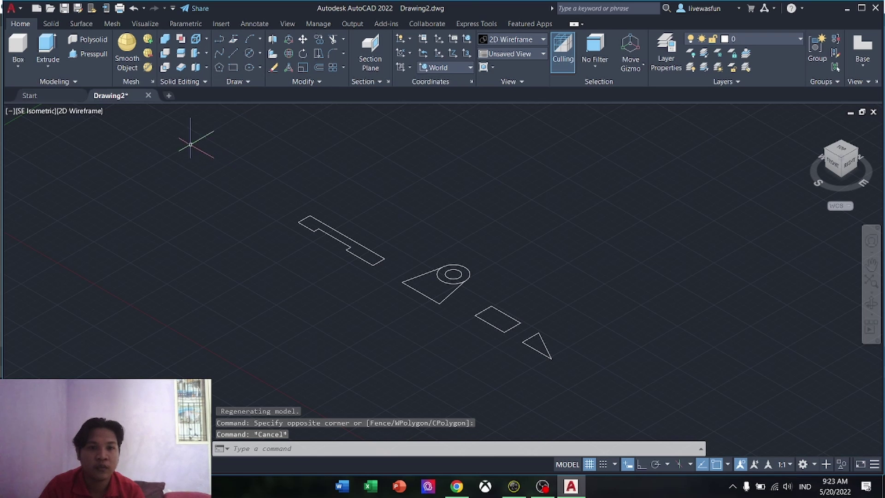
Extrude the notched base profile upward 64 mm with Presspull
click(81, 55)
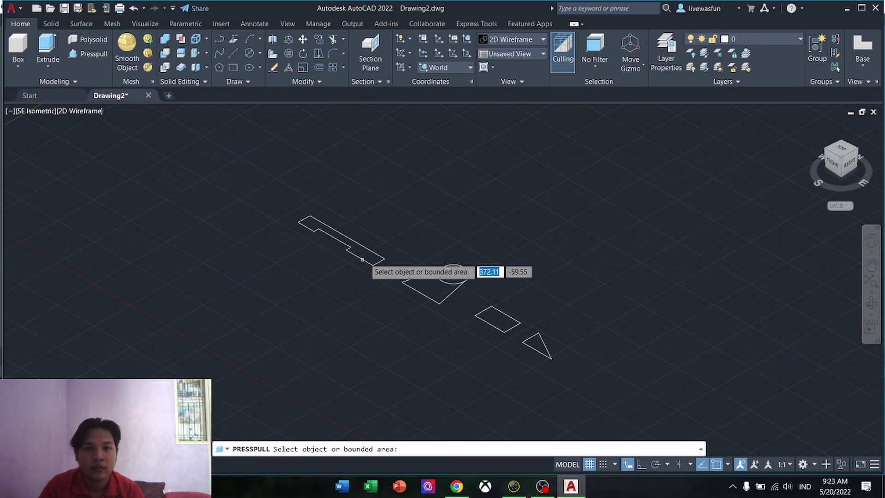
click(367, 257)
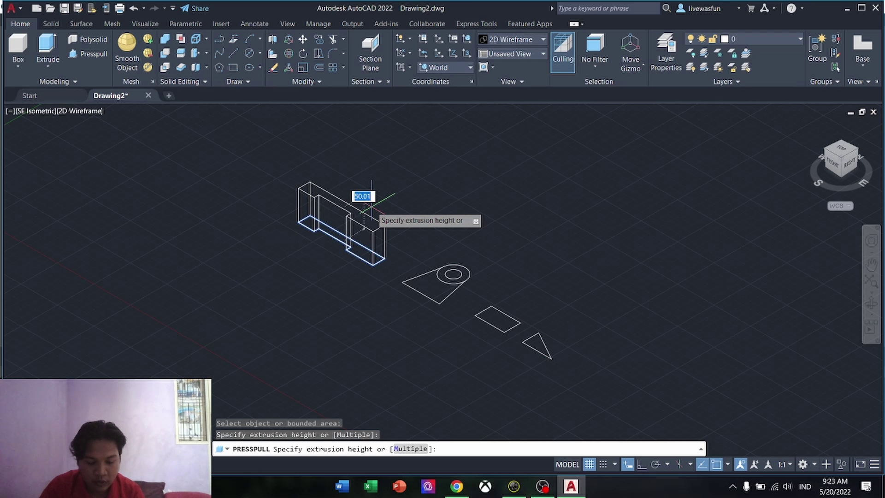
key(Return)
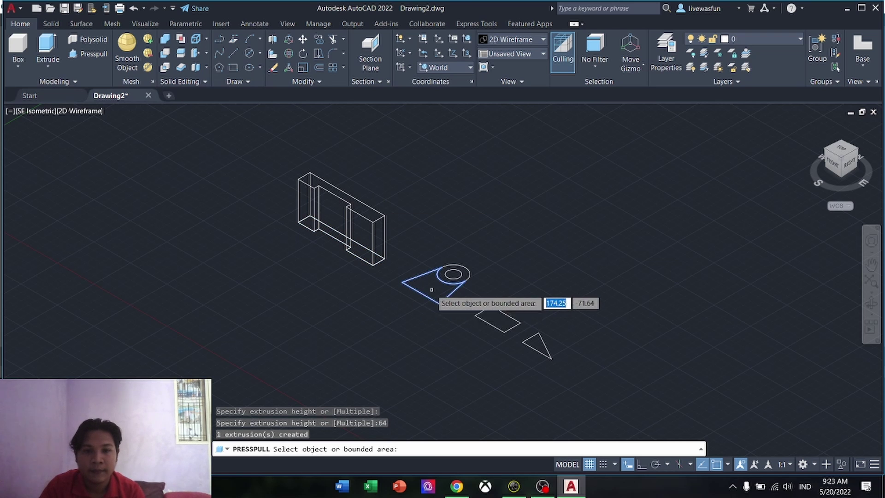
Extrude the upright's tapered area 14 mm and the ring between its concentric circles 20 mm
click(433, 282)
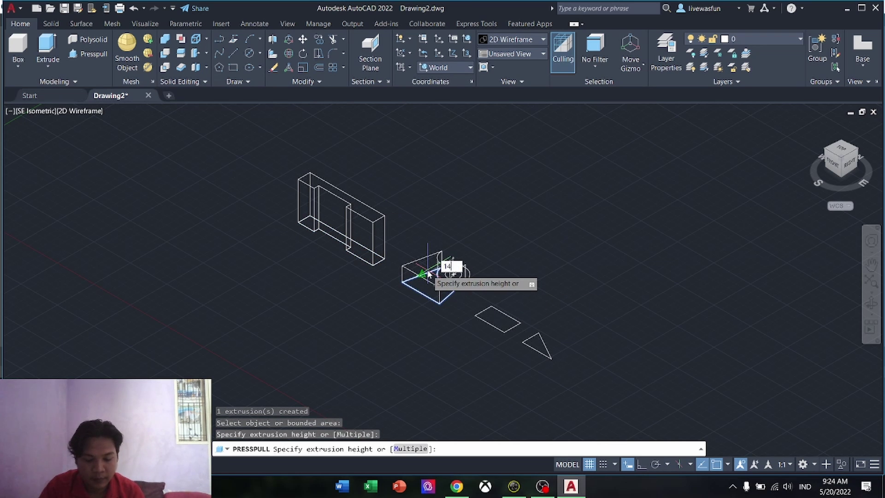
key(Return)
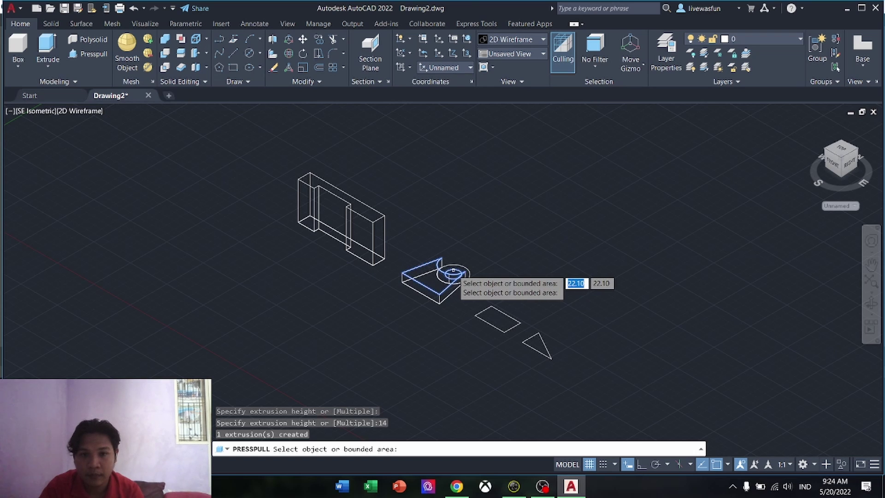
click(452, 274)
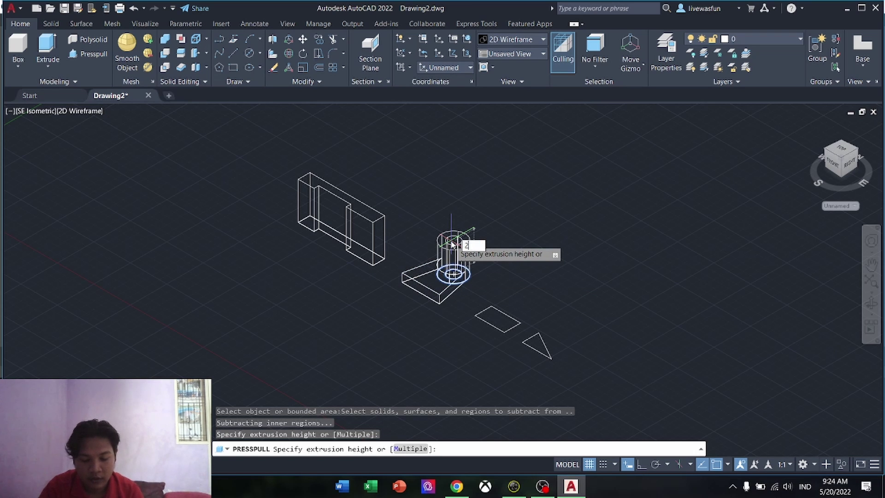
key(Return)
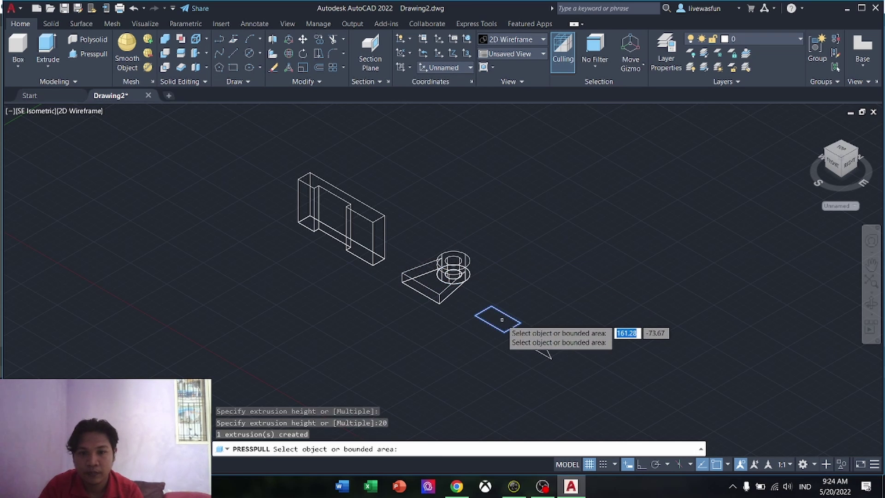
Extrude the rectangle and the triangle 8 mm each, and finish Presspull
click(496, 318)
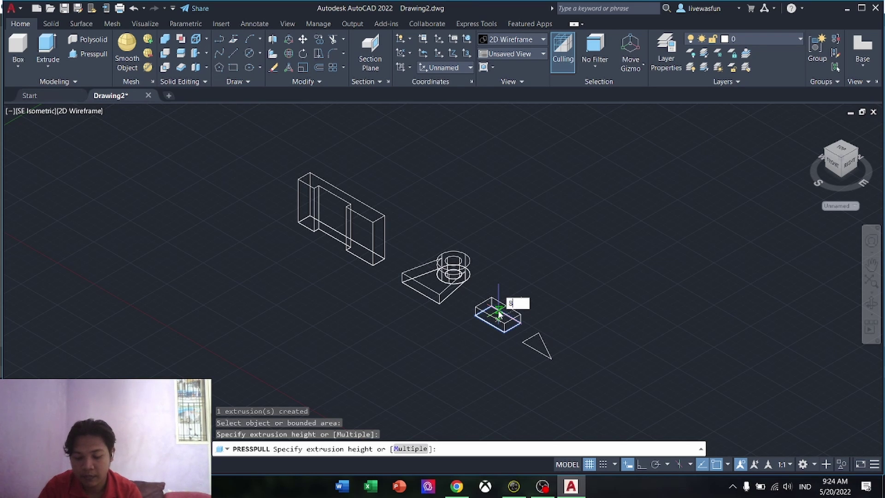
text(8)
key(Return)
click(532, 339)
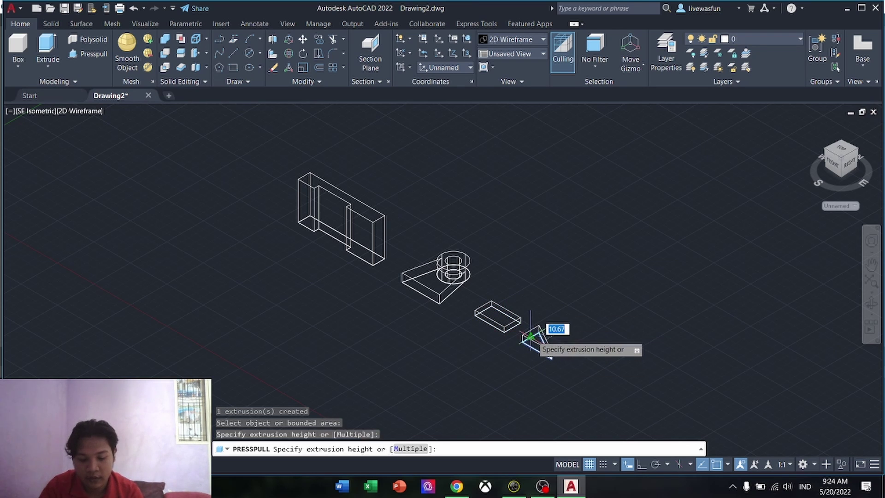
key(Return)
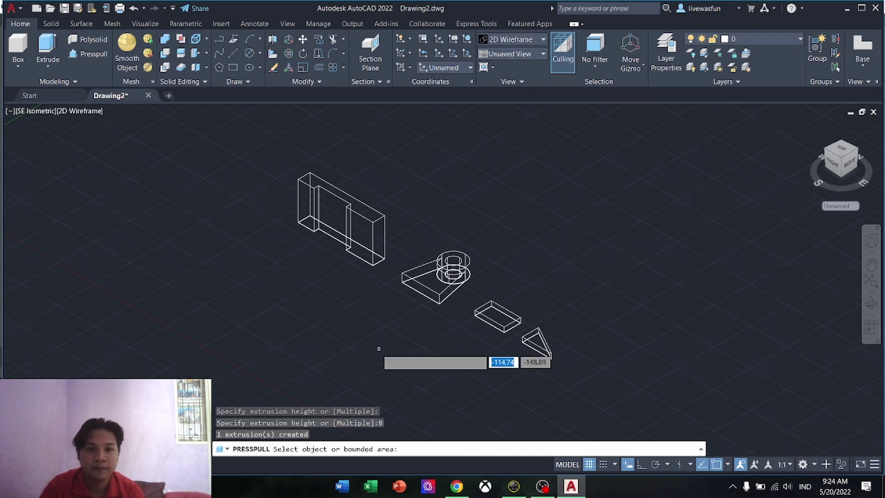
key(Return)
click(565, 396)
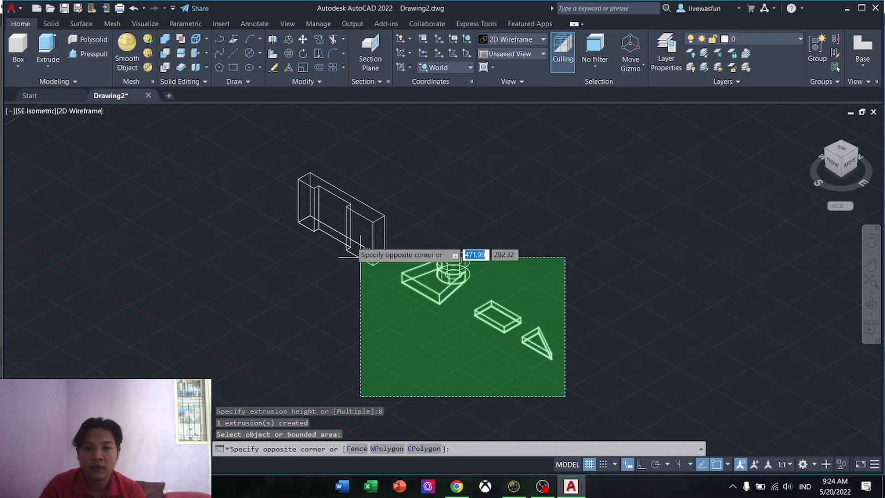
click(272, 159)
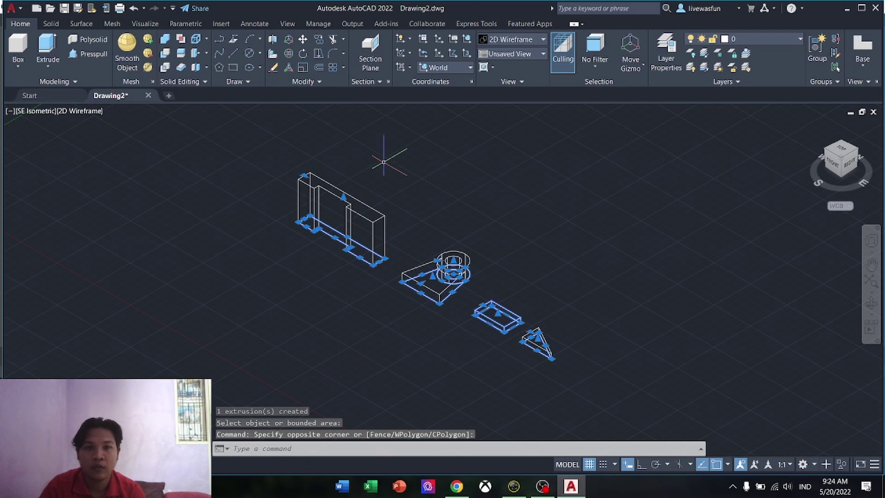
click(288, 54)
click(432, 234)
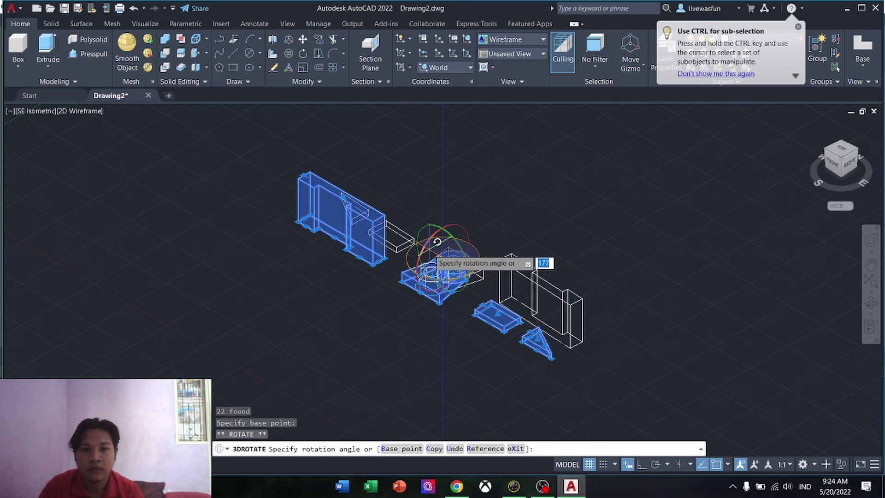
key(Escape)
Rotate all the solids 90 degrees together about the X axis with 3D Rotate, using Ortho to fix the angle
click(590, 386)
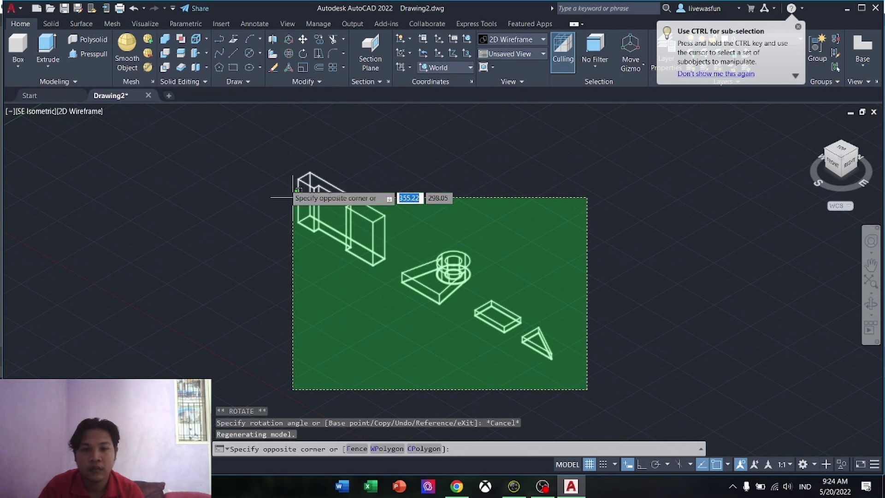
click(292, 193)
click(288, 54)
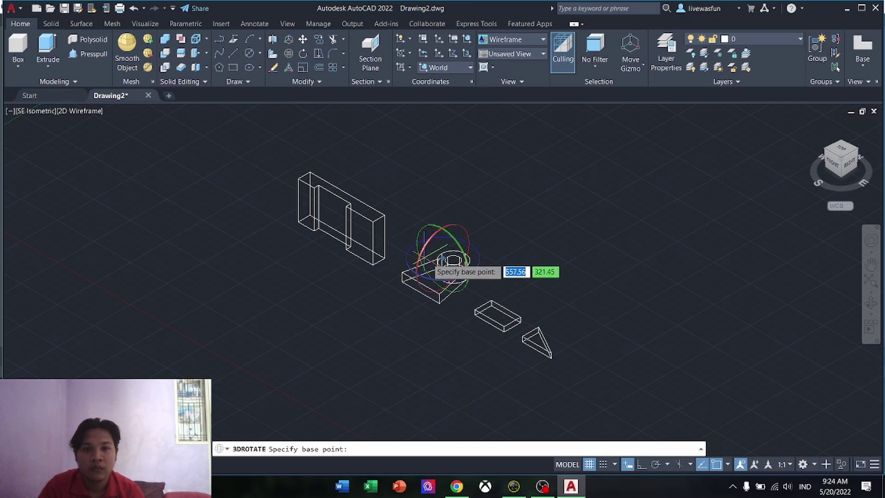
click(433, 248)
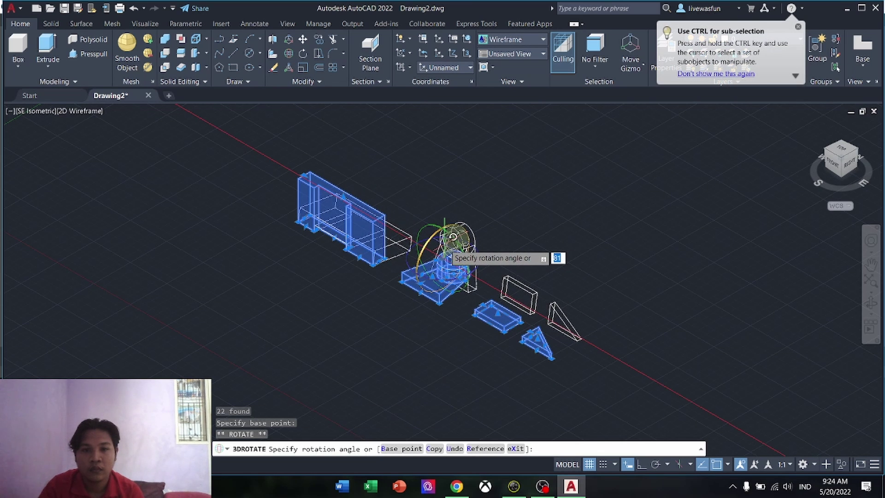
click(642, 465)
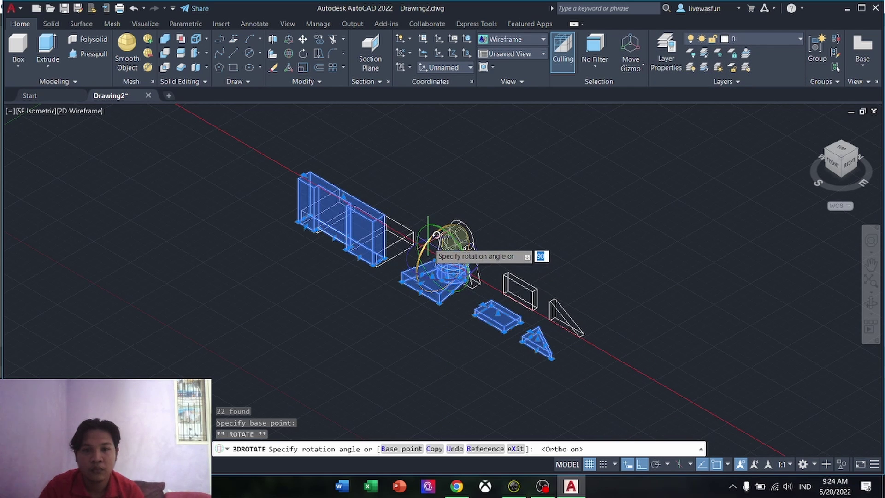
click(429, 241)
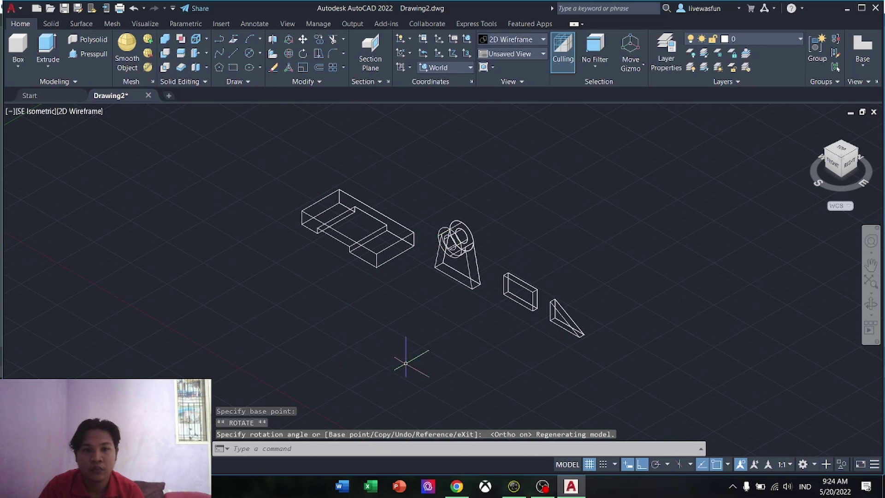
Draw a line 20 mm along the base's top front edge from its near corner, continuing across the top face to the opposite edge
scroll(420, 310, up, 4)
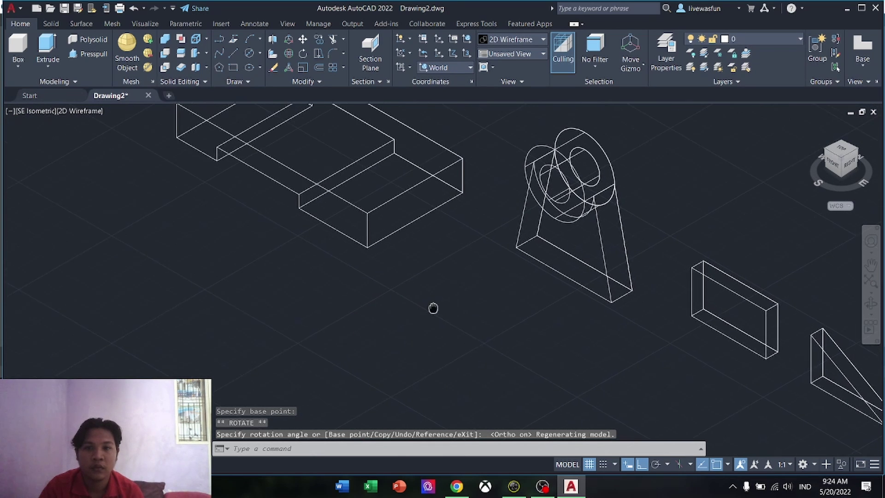
scroll(283, 289, down, 1)
scroll(320, 316, up, 5)
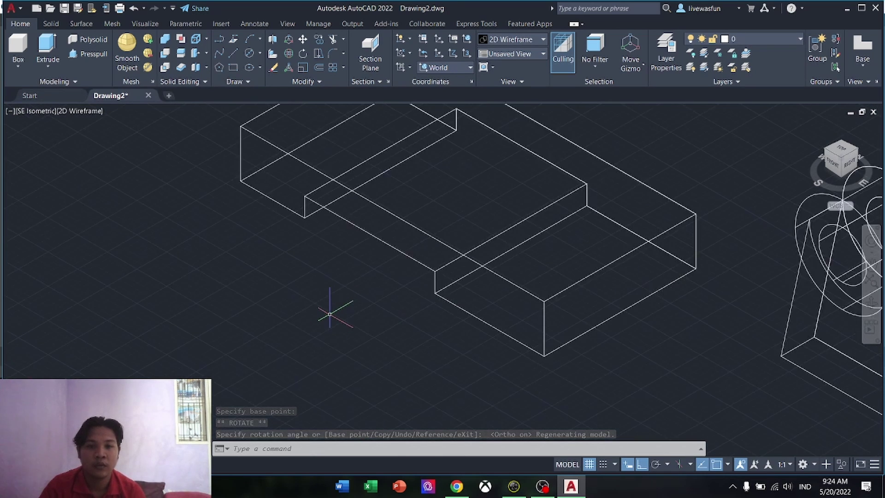
middle_drag(362, 316, 246, 342)
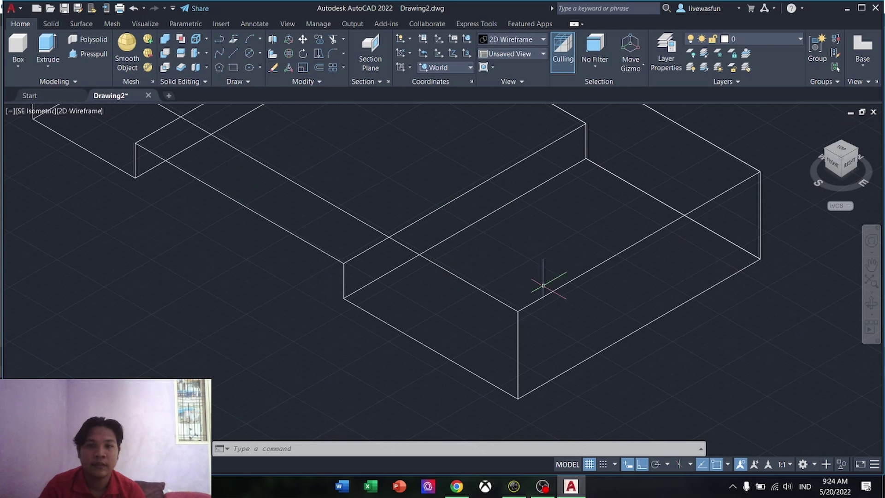
scroll(503, 239, down, 2)
middle_drag(456, 228, 445, 268)
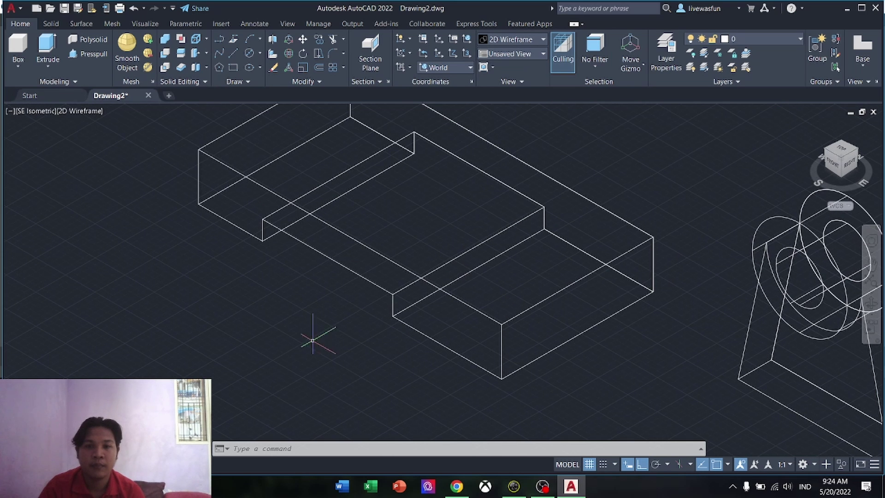
middle_drag(348, 194, 297, 244)
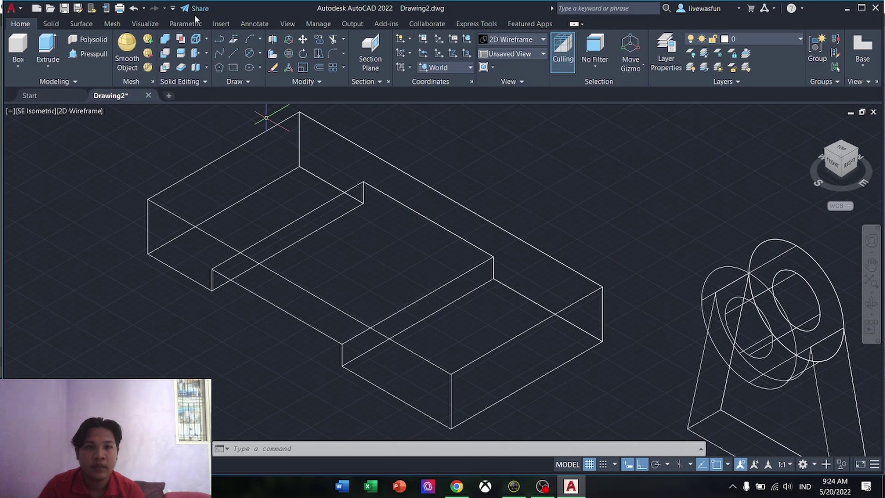
click(227, 56)
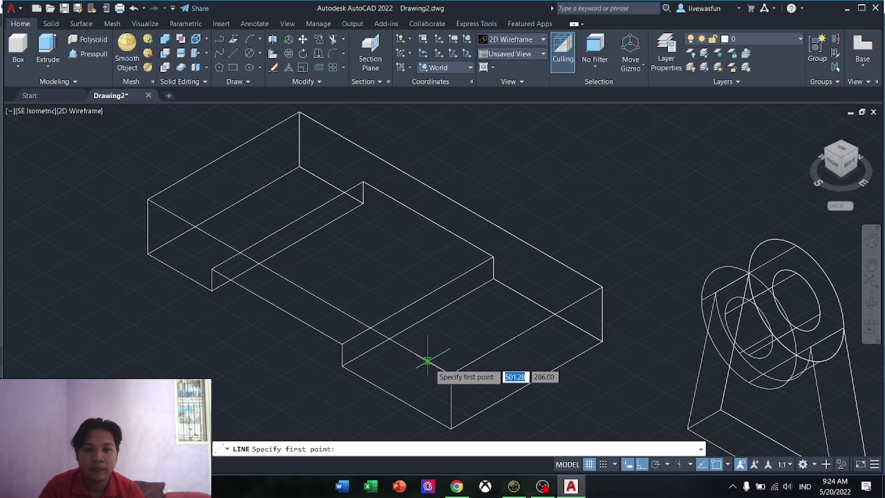
click(443, 370)
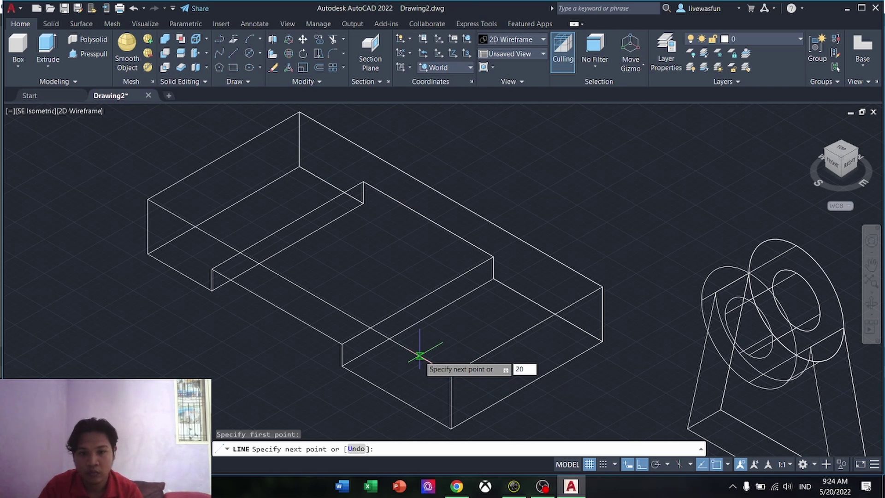
key(Return)
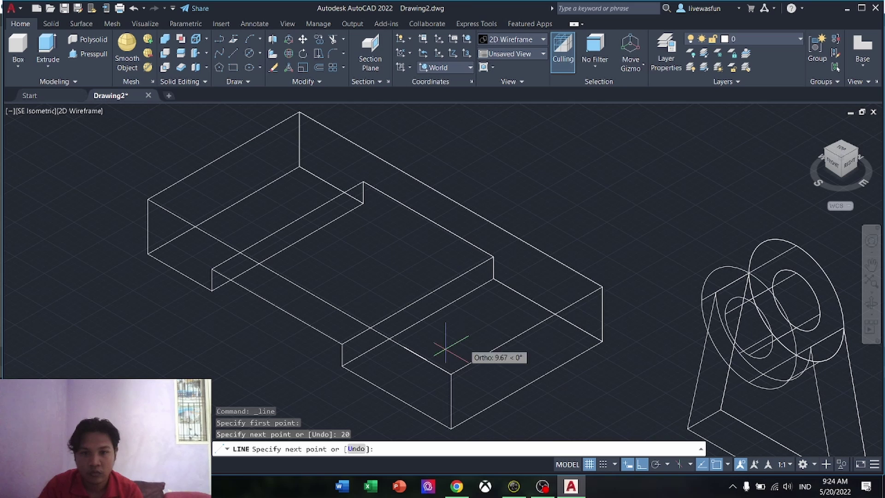
click(555, 260)
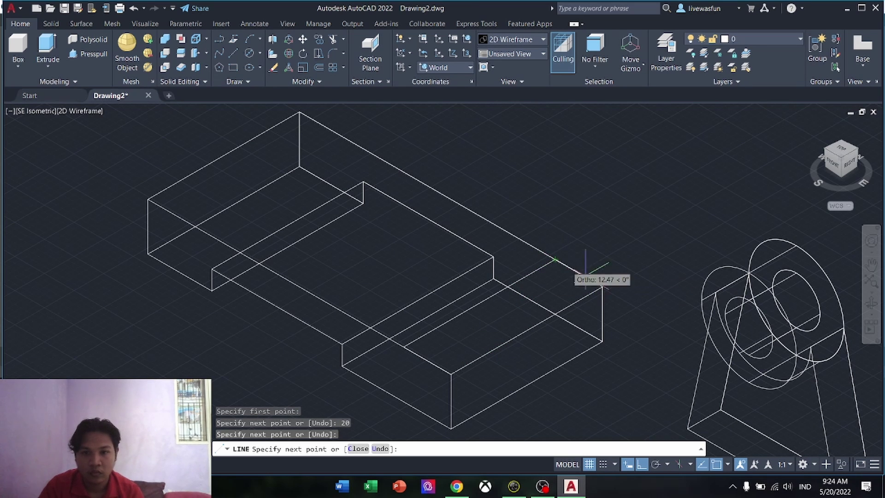
key(Escape)
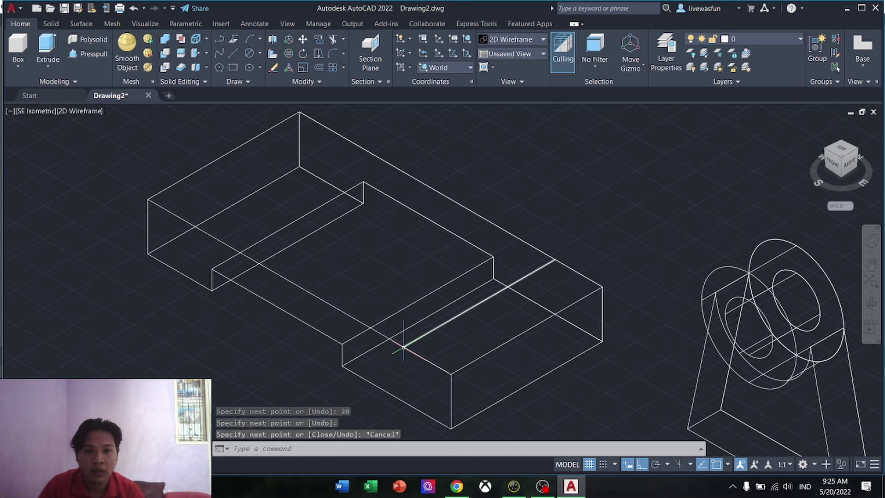
Draw a line 59.3 mm further along the base's front edge from the first cross line, continuing across to the opposite edge
click(233, 56)
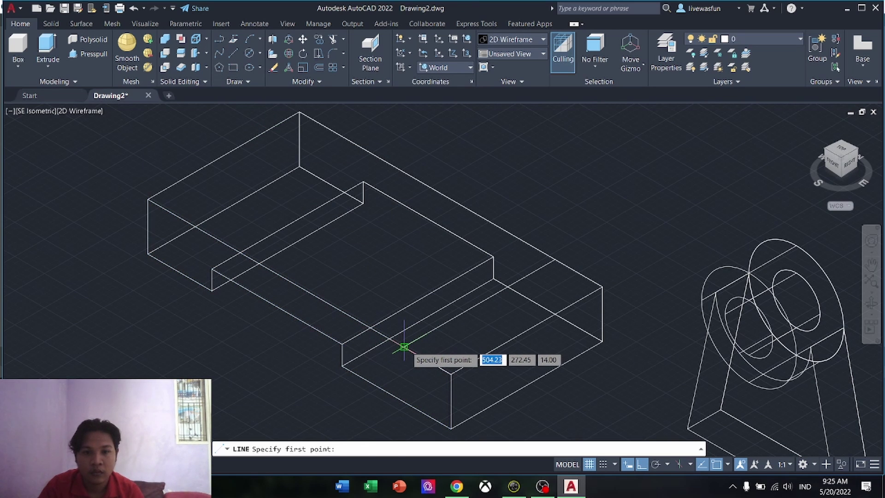
click(404, 347)
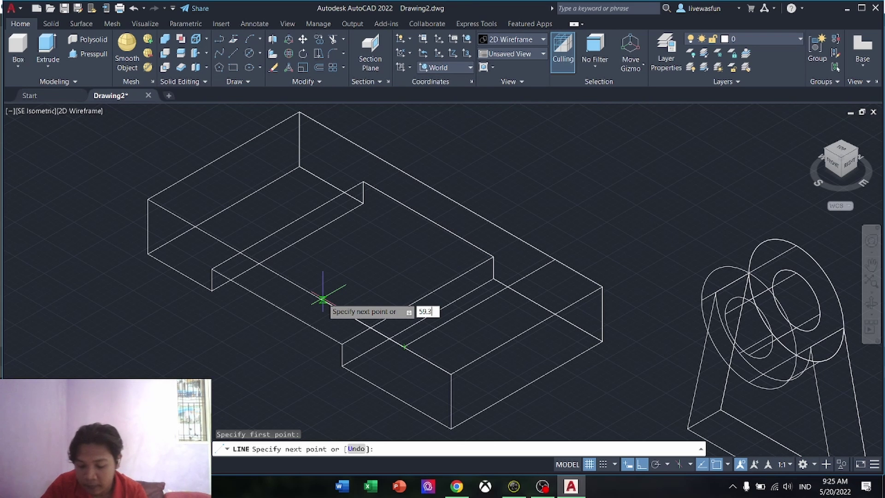
key(Return)
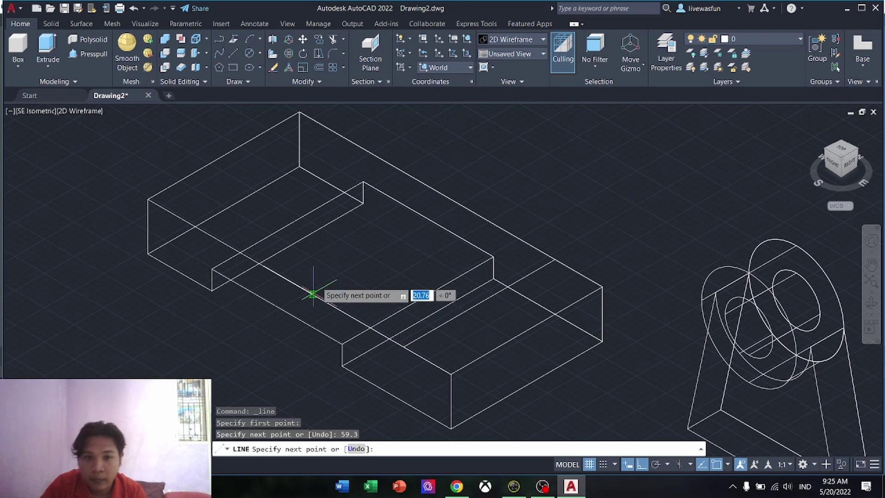
click(414, 179)
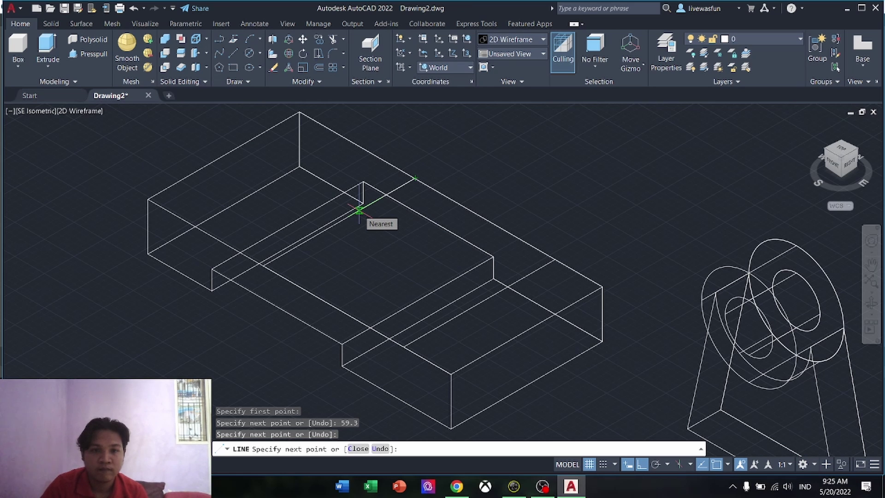
key(Escape)
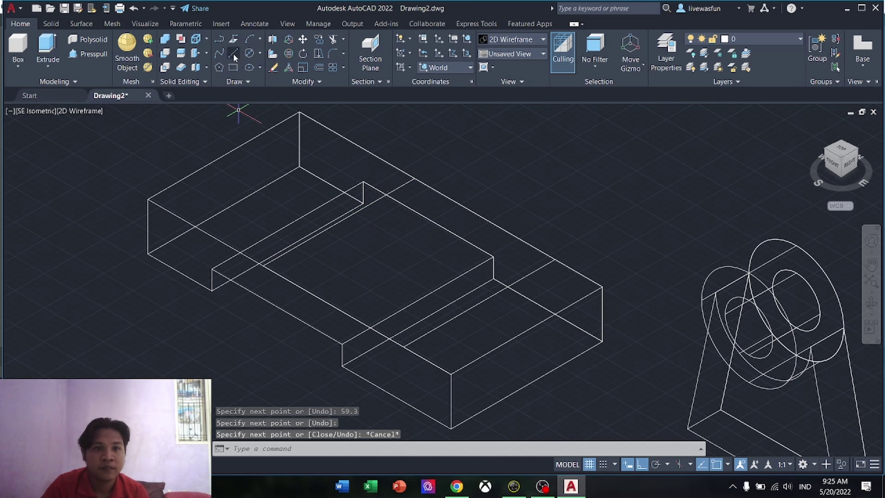
Draw a line from the second cross line's midpoint toward the front edge, ending in a short perpendicular stub toward the first cross line
click(233, 54)
scroll(341, 226, up, 5)
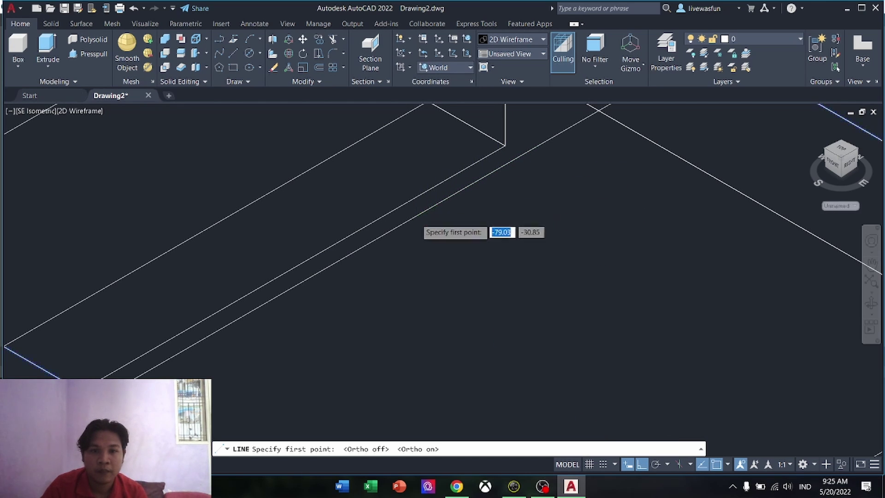
click(406, 222)
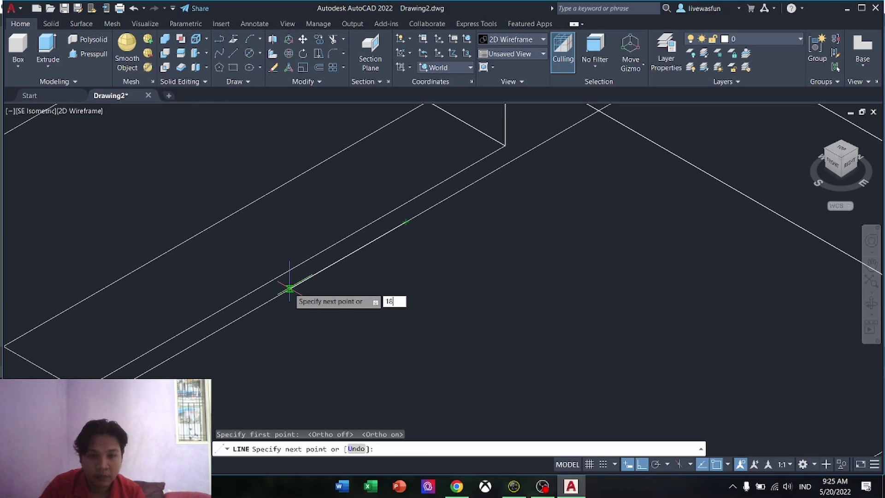
click(288, 290)
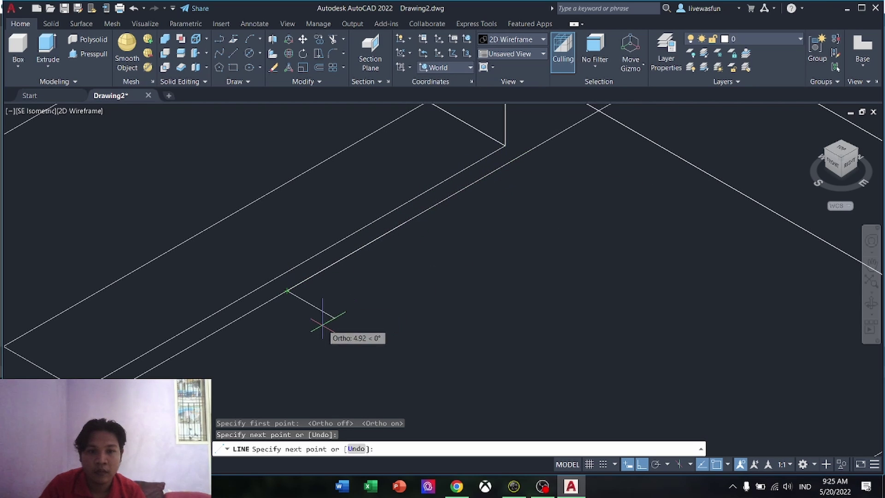
click(342, 321)
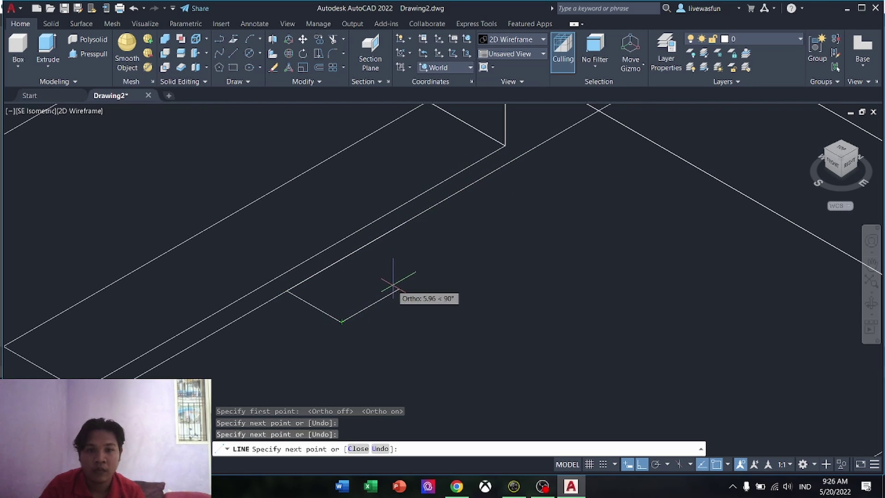
key(Escape)
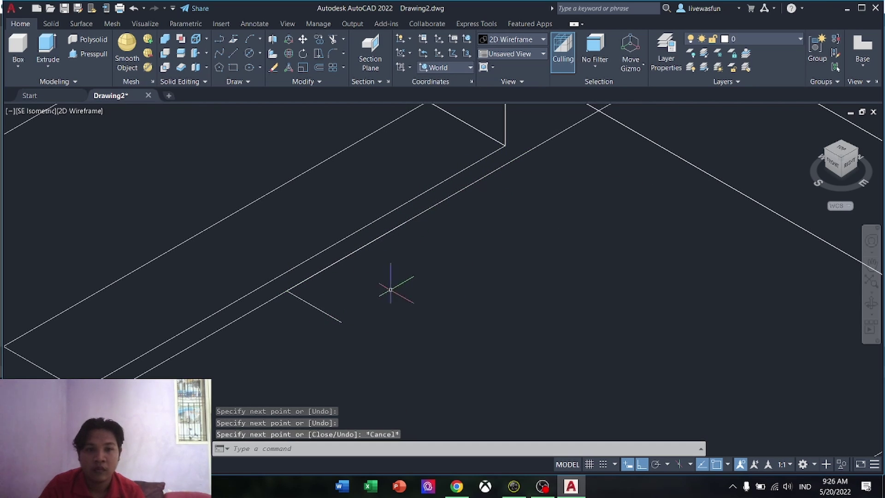
Draw an 18 mm line from the second cross line's midpoint toward the rear edge, ending in a short perpendicular stub
click(234, 54)
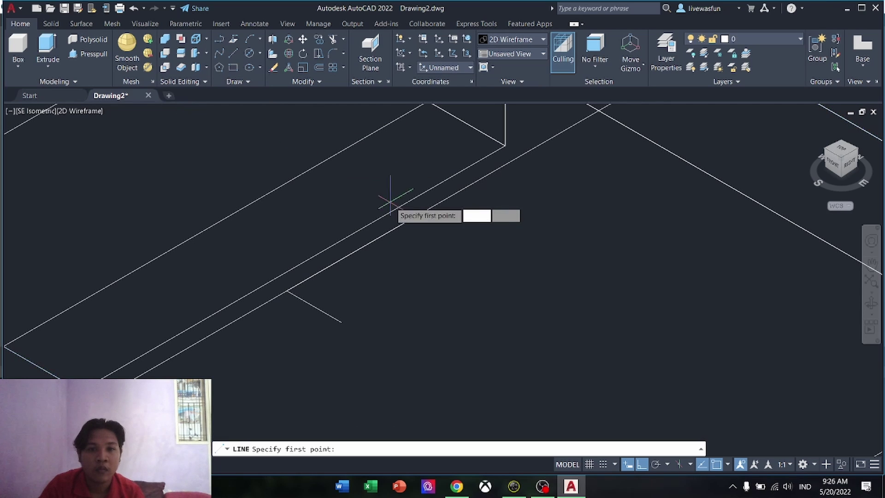
click(417, 216)
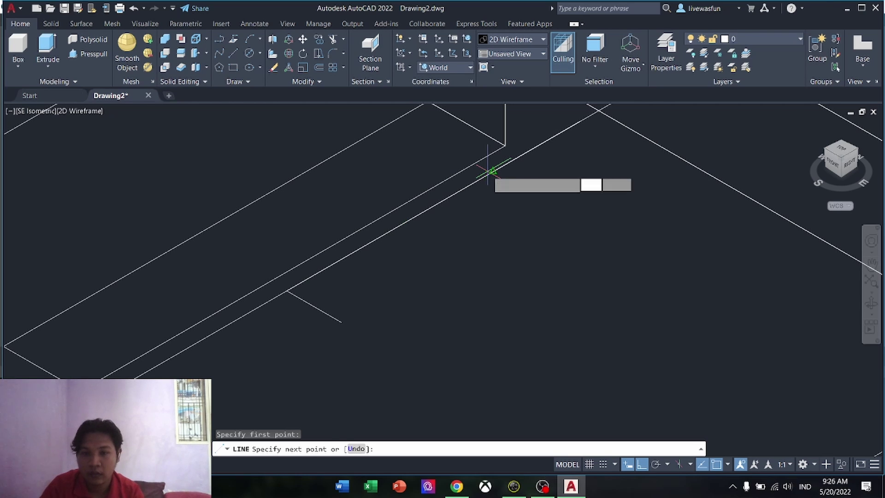
text(18)
key(Return)
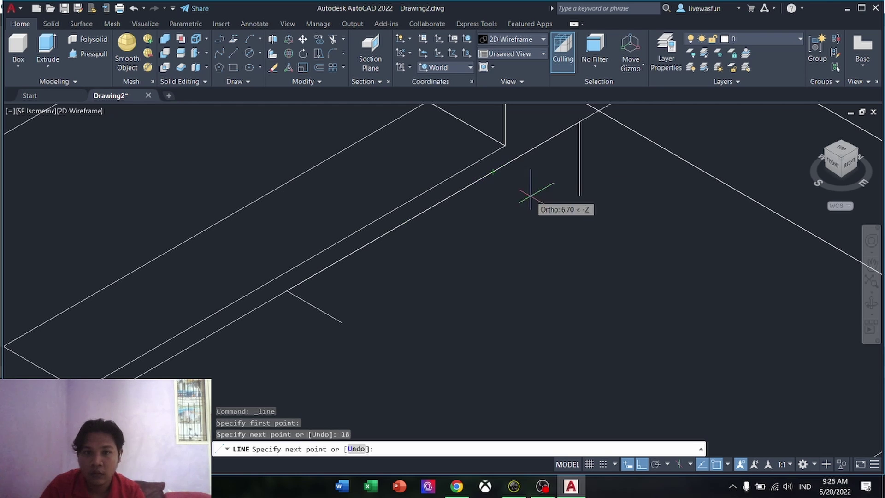
click(654, 178)
key(Escape)
Draw an 18 mm line from the first cross line's midpoint toward the front edge, ending in a short perpendicular stub
scroll(572, 275, down, 5)
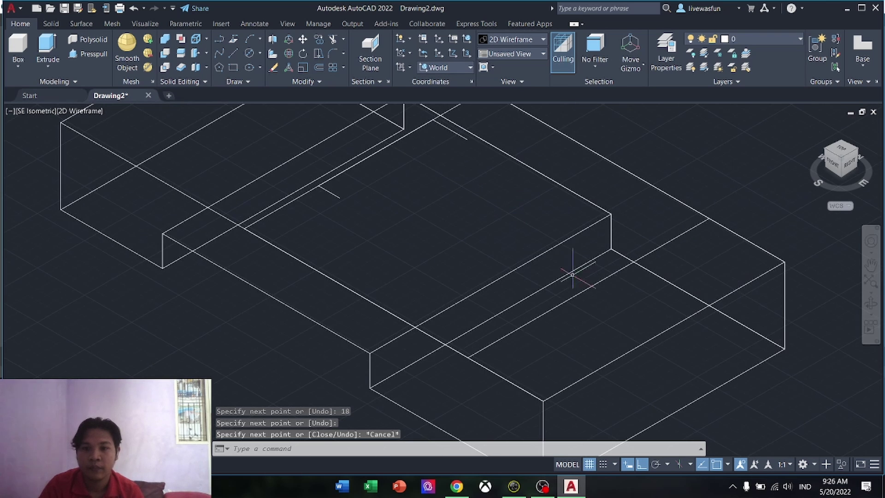
scroll(521, 253, up, 4)
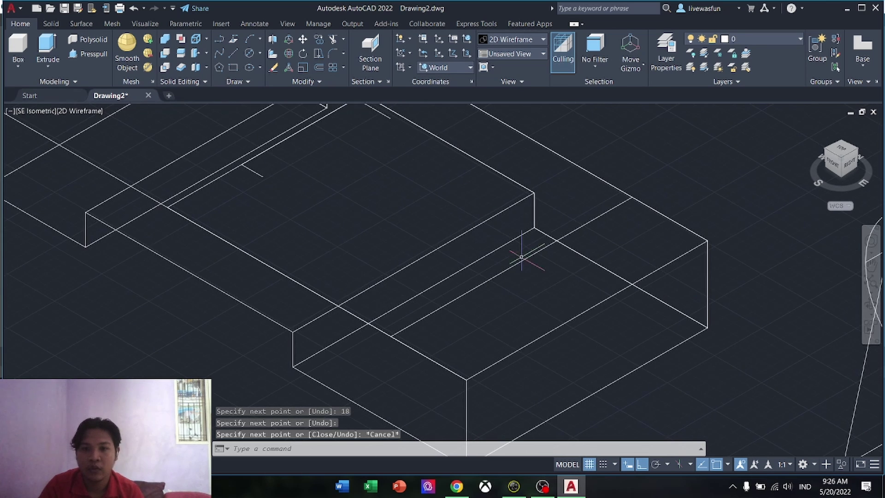
click(235, 53)
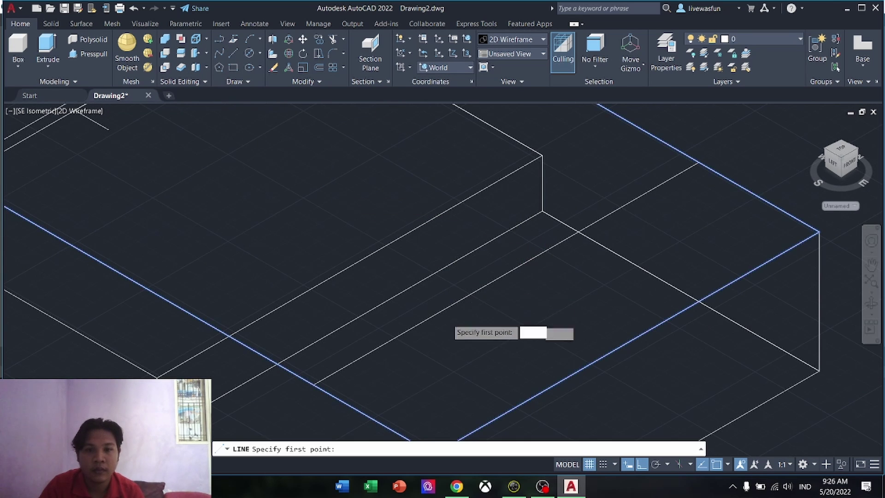
click(506, 274)
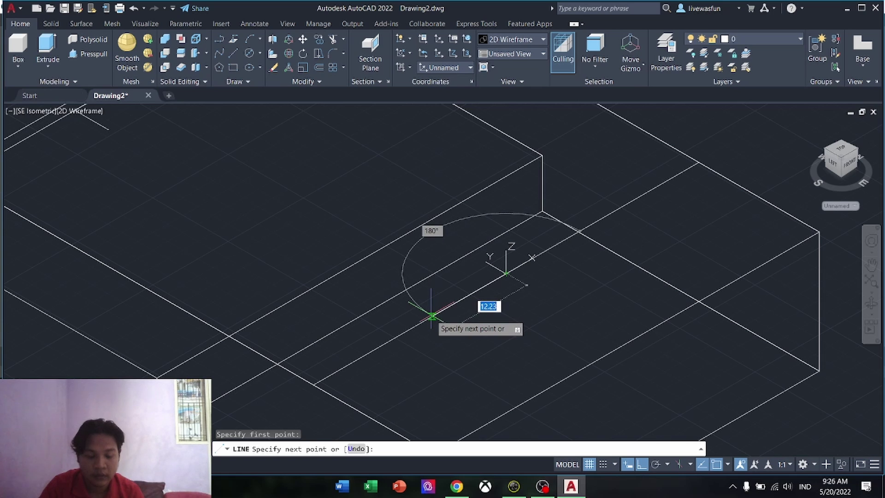
text(18)
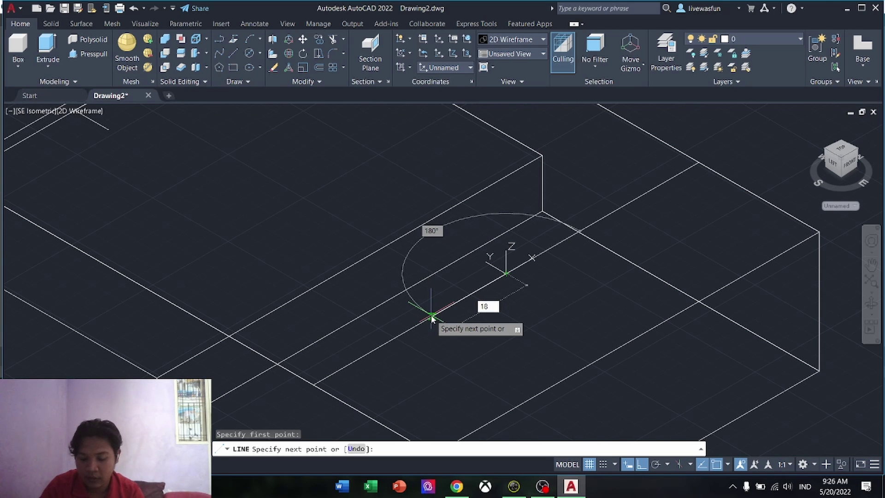
key(Return)
click(480, 339)
key(Escape)
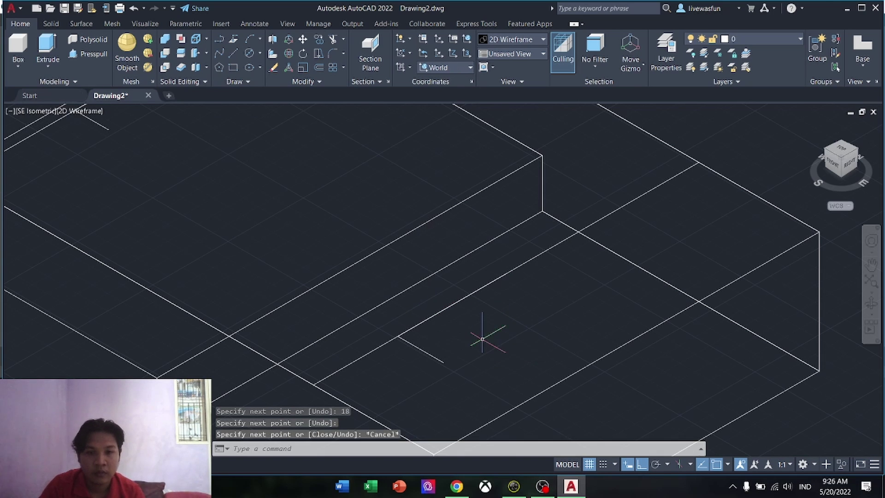
Draw an 18 mm line from the first cross line's midpoint toward the rear edge, ending in a short perpendicular stub
click(235, 55)
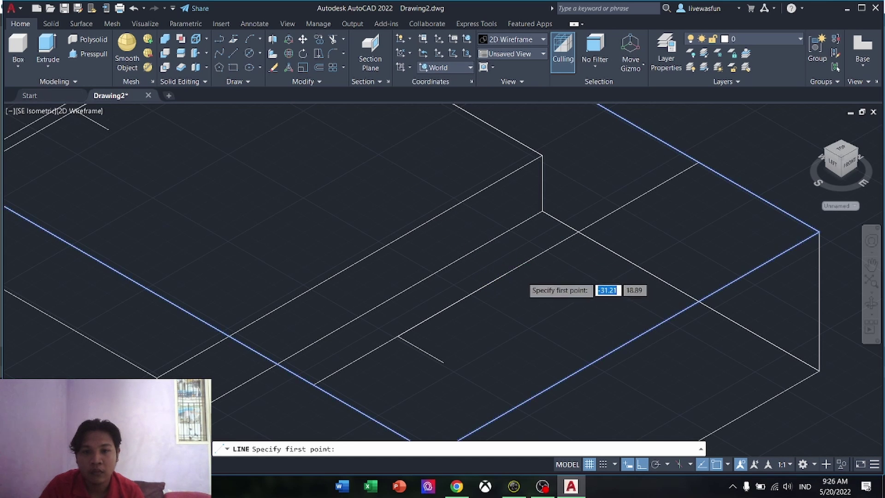
scroll(553, 295, up, 5)
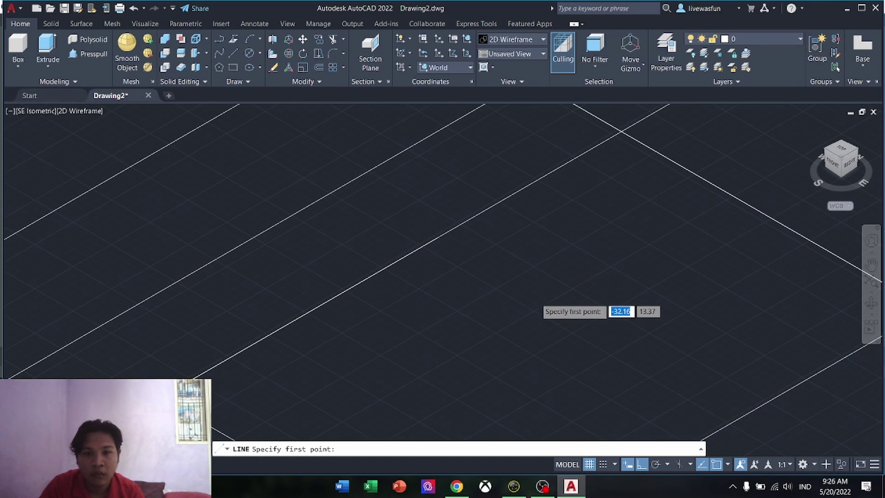
click(437, 237)
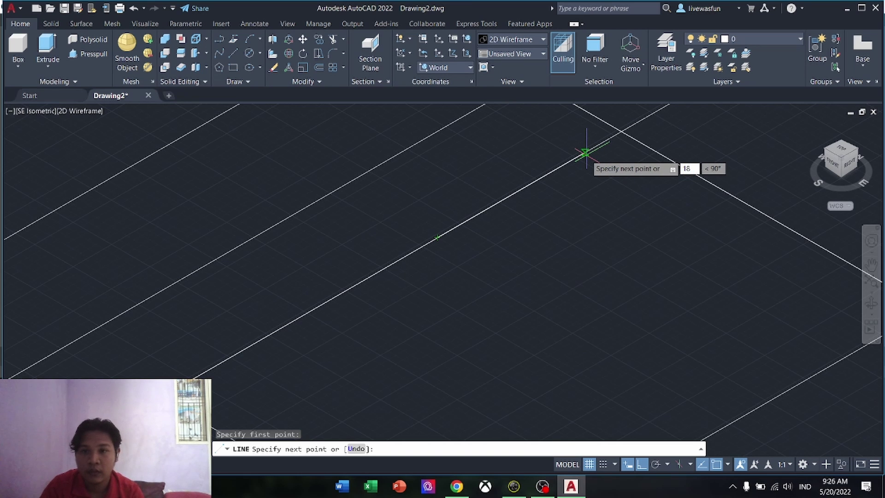
key(Return)
middle_drag(715, 188, 621, 276)
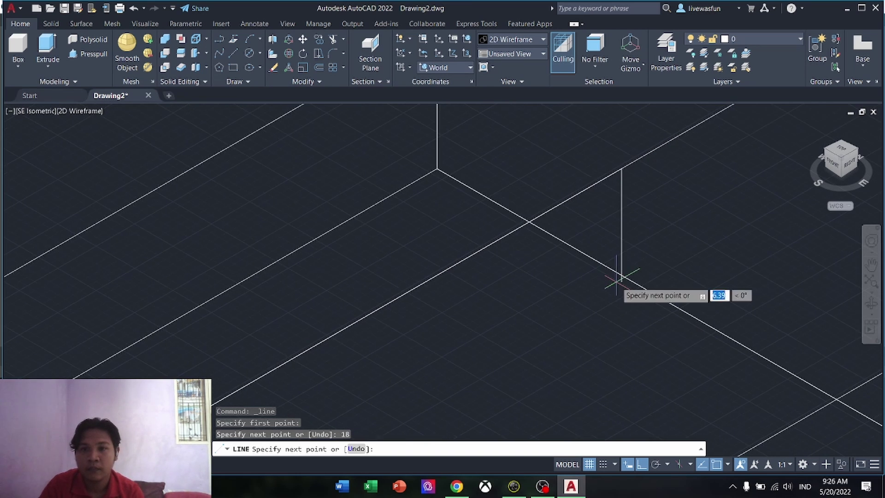
scroll(622, 279, down, 2)
click(701, 257)
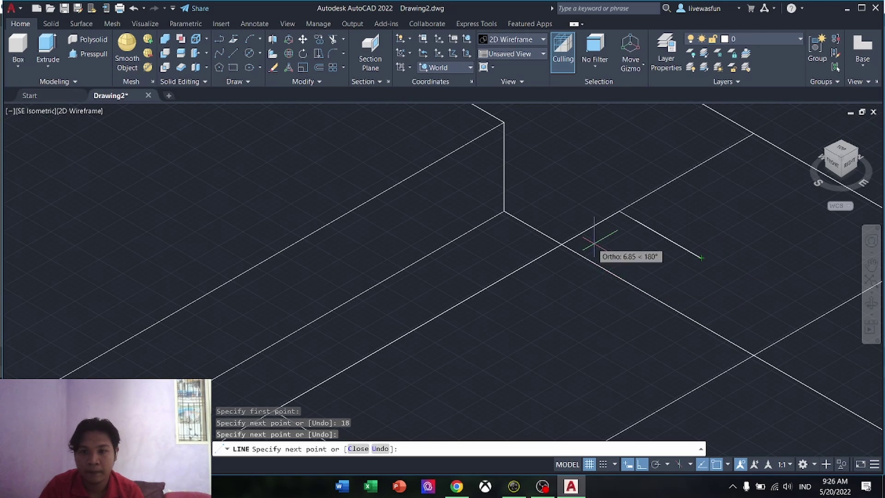
key(Escape)
Try to draw a 12 mm diameter circle where the rear stub meets the first cross line
scroll(582, 309, down, 2)
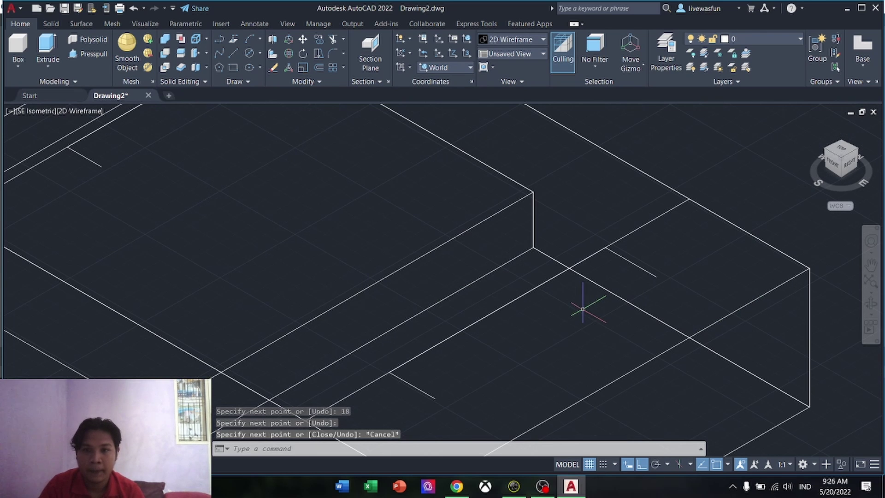
click(249, 55)
scroll(596, 268, up, 4)
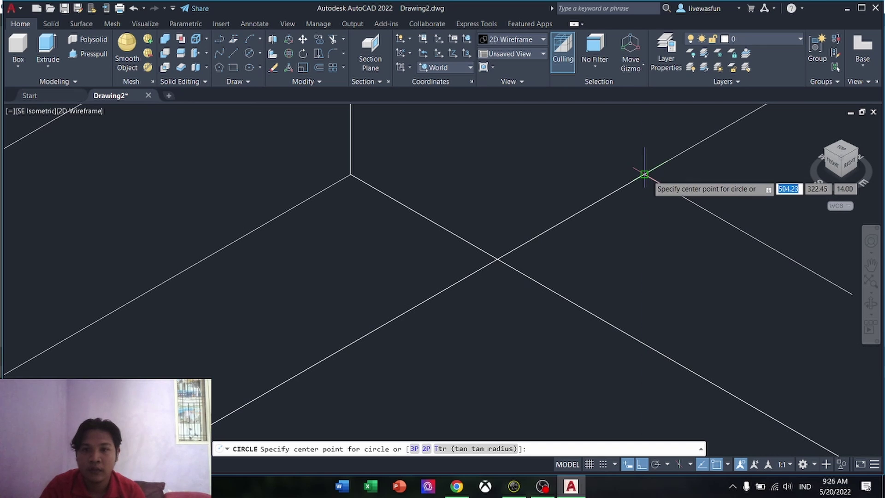
click(644, 174)
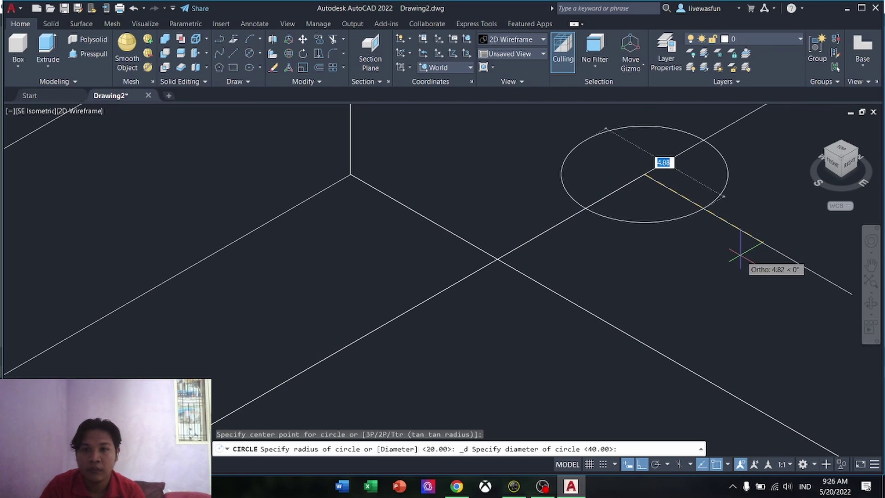
text(12)
key(Return)
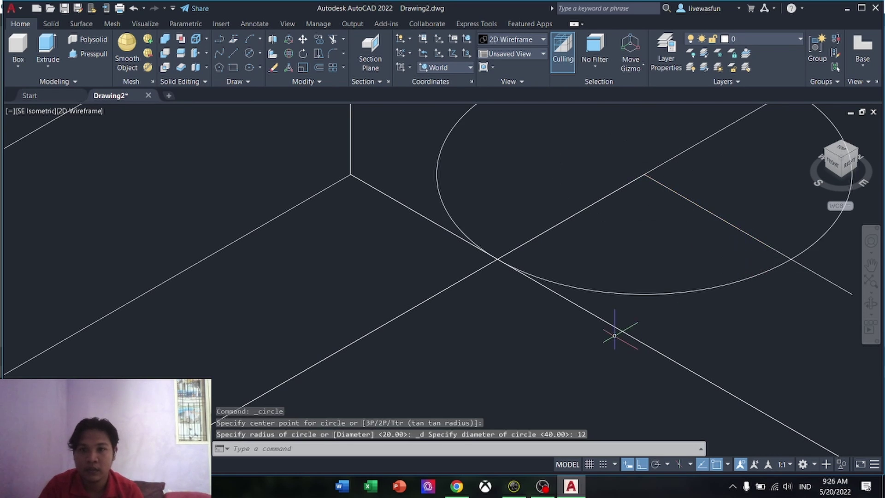
scroll(526, 362, down, 2)
key(F7)
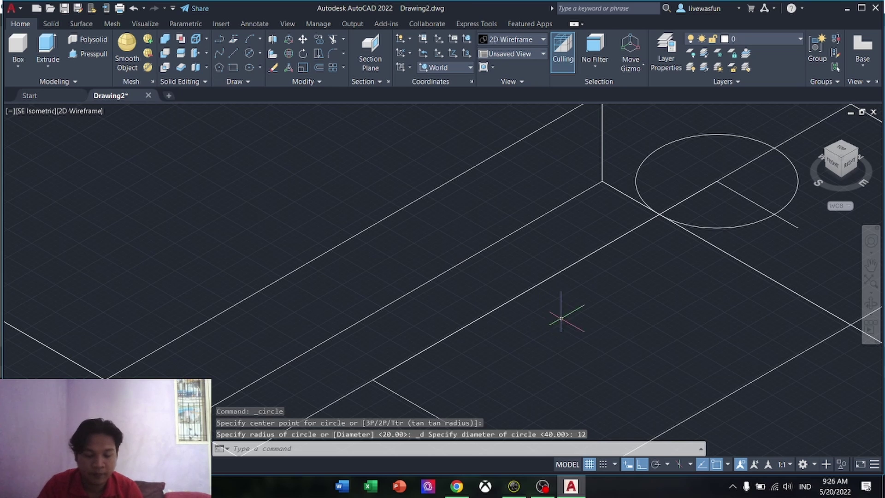
key(ctrl+z)
key(ctrl+z)
Draw a 12 mm diameter circle centred exactly where the rear stub meets the first cross line
scroll(659, 260, up, 2)
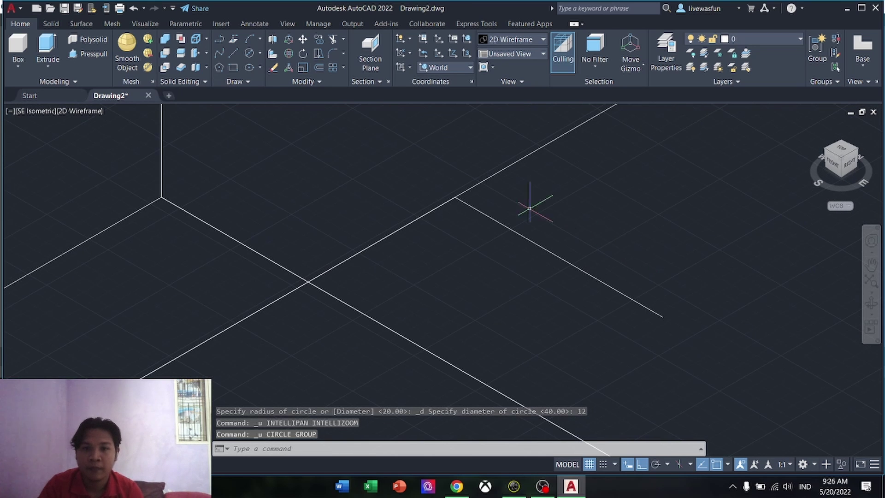
click(249, 53)
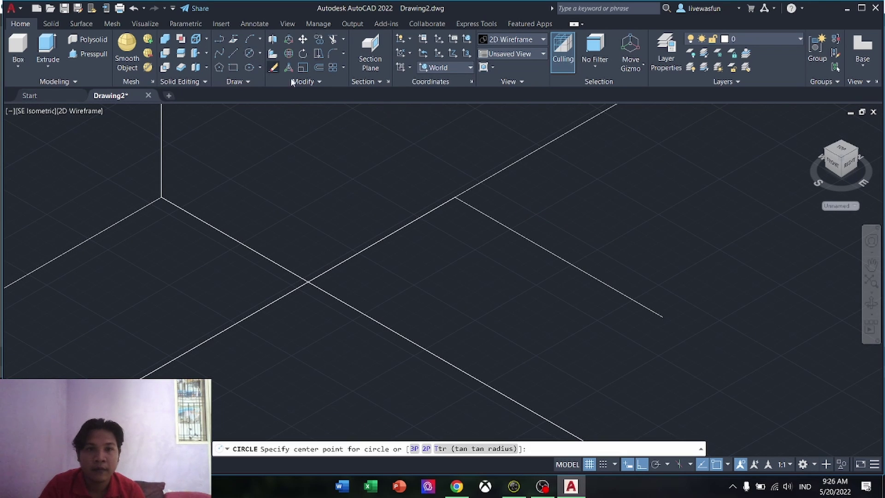
scroll(445, 136, up, 4)
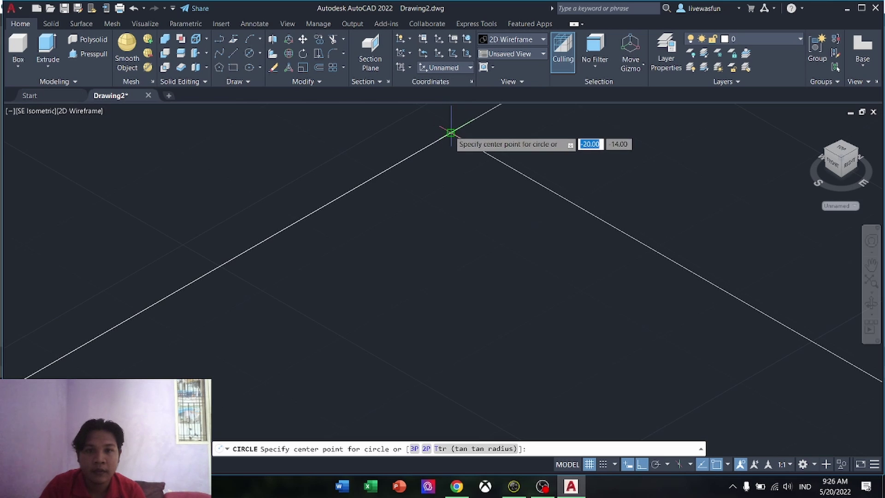
middle_drag(451, 144, 412, 288)
click(409, 289)
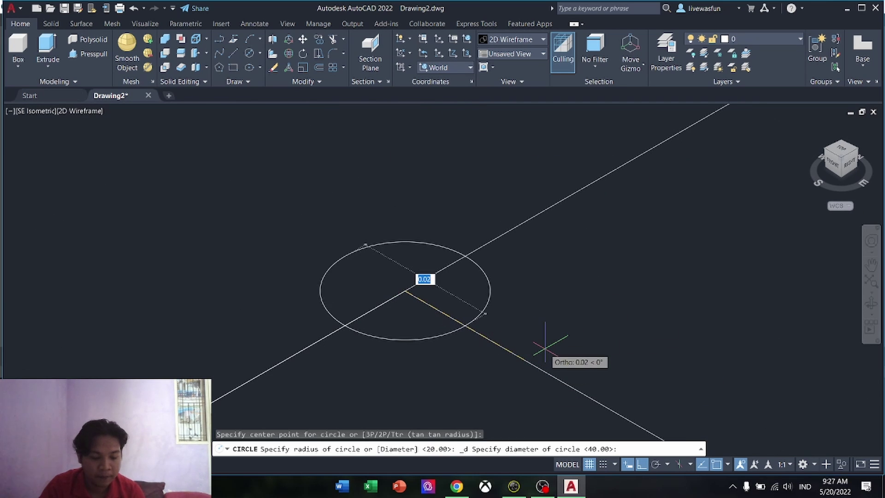
key(Return)
Draw a 12 mm diameter circle centred where the front stub meets the first cross line
scroll(470, 346, down, 5)
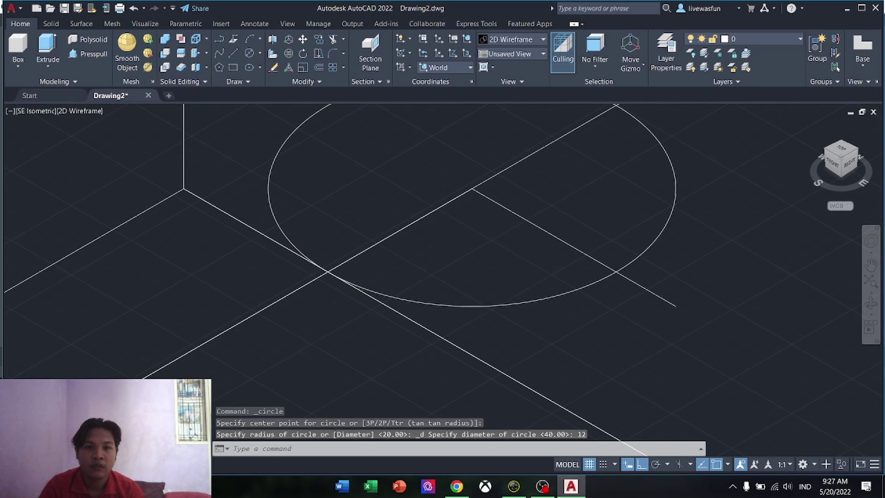
scroll(322, 300, up, 5)
middle_drag(336, 233, 444, 209)
click(249, 53)
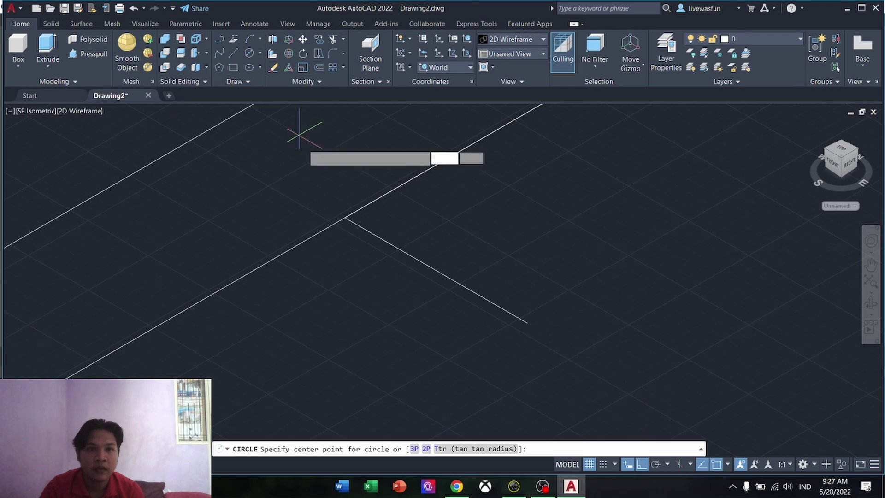
scroll(454, 216, up, 4)
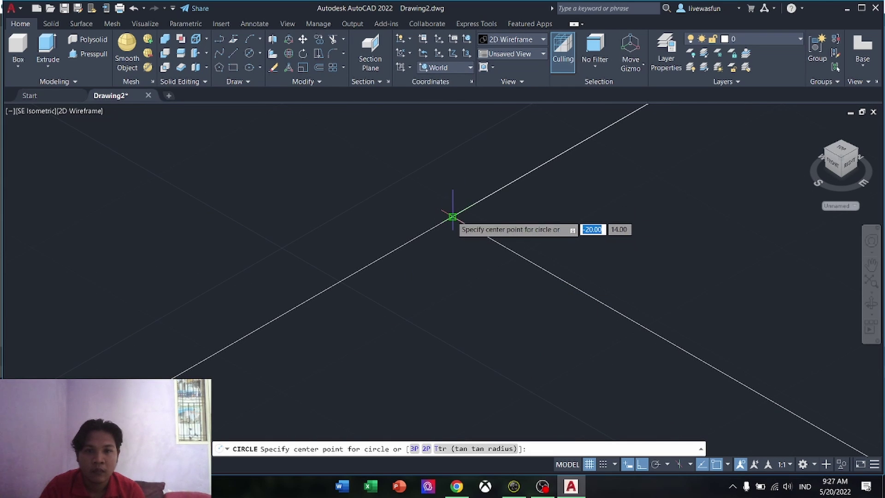
middle_drag(450, 213, 457, 224)
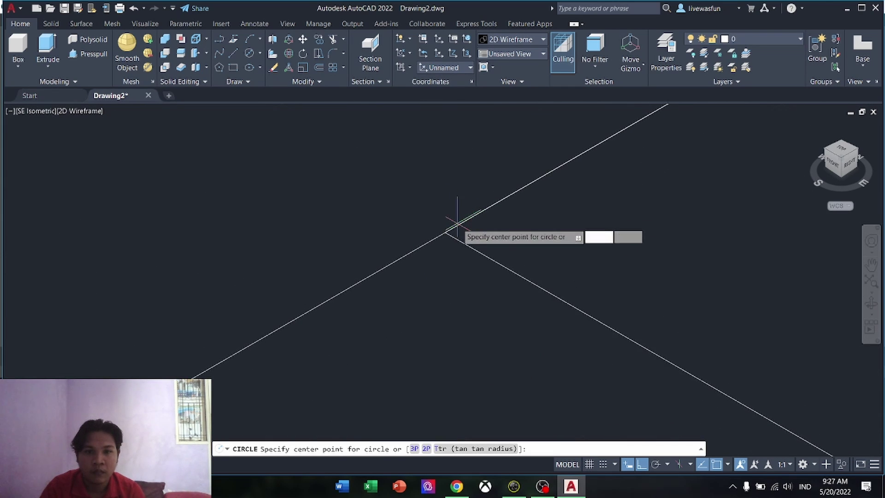
click(439, 237)
text(d)
key(Return)
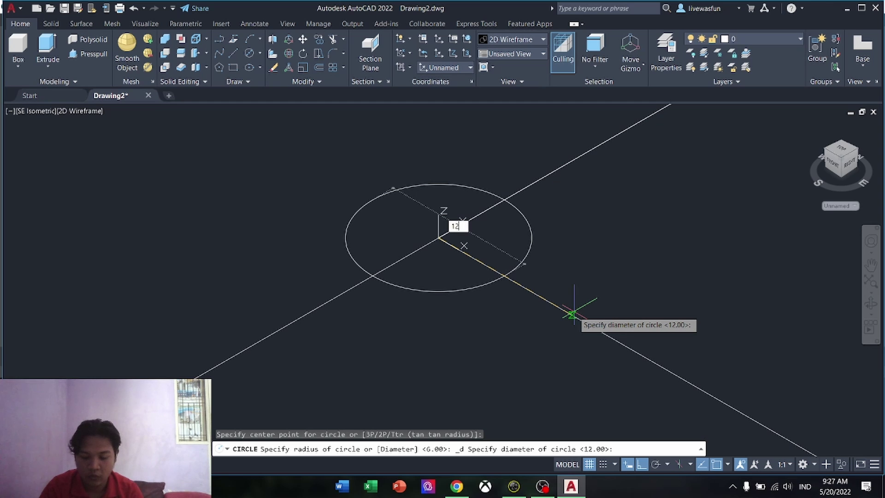
text(12)
key(Return)
Draw a 12 mm diameter circle centred where the front stub meets the second cross line
scroll(474, 290, down, 3)
scroll(343, 251, down, 5)
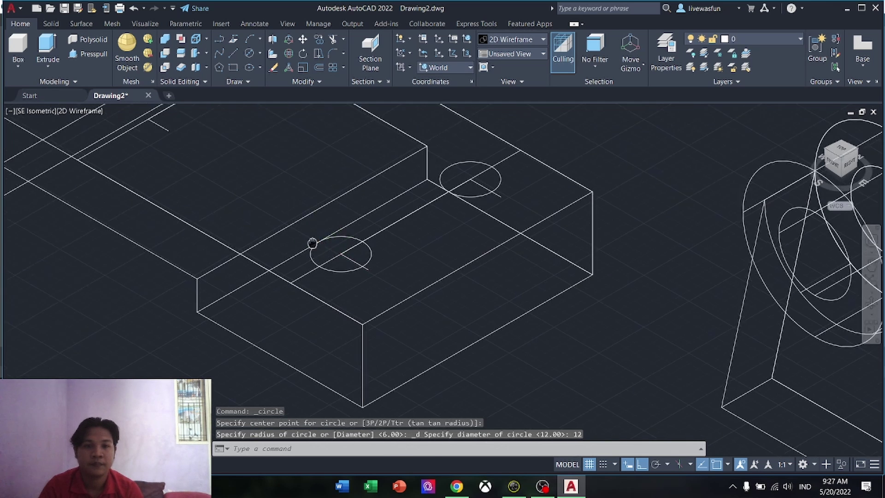
scroll(293, 229, up, 8)
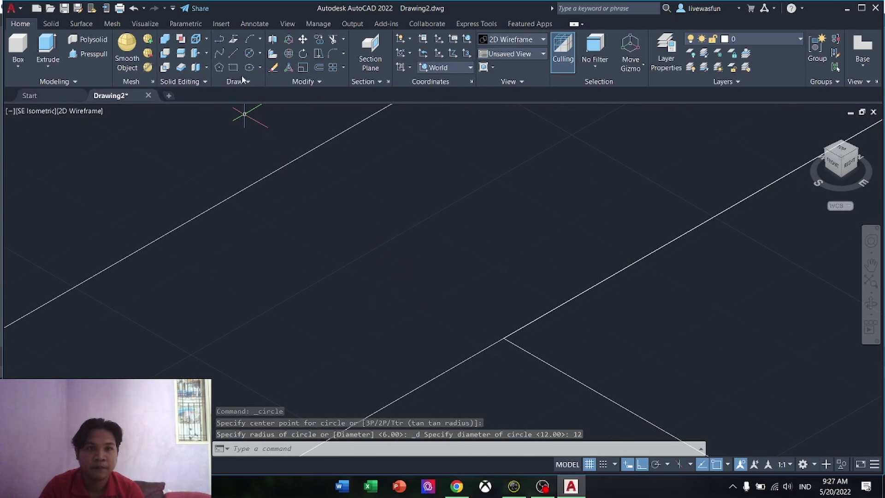
key(Return)
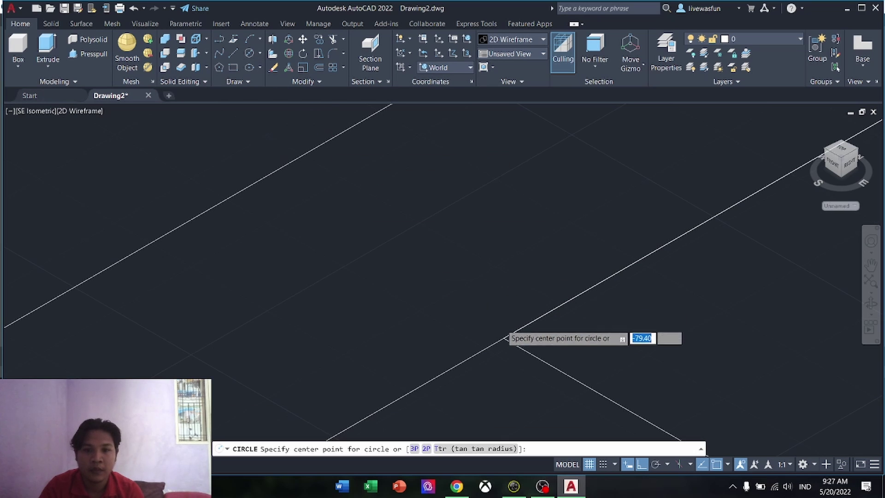
scroll(515, 343, up, 1)
scroll(515, 344, up, 3)
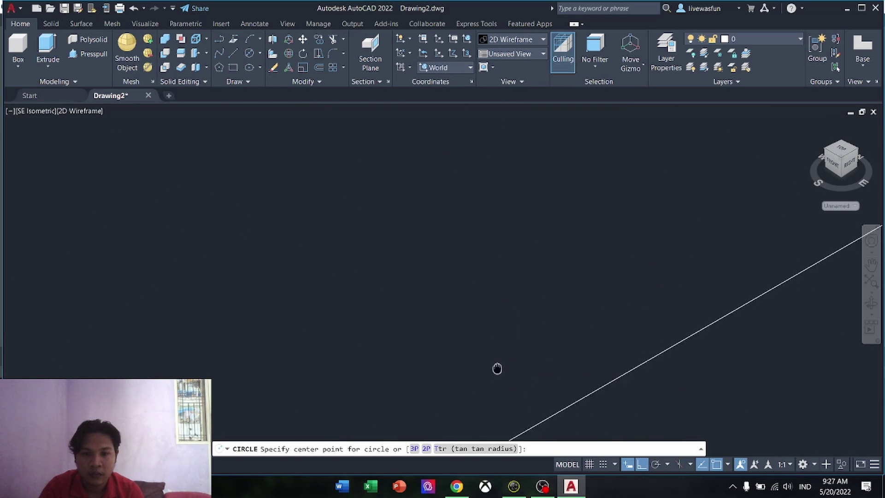
scroll(496, 368, down, 3)
middle_drag(397, 392, 446, 275)
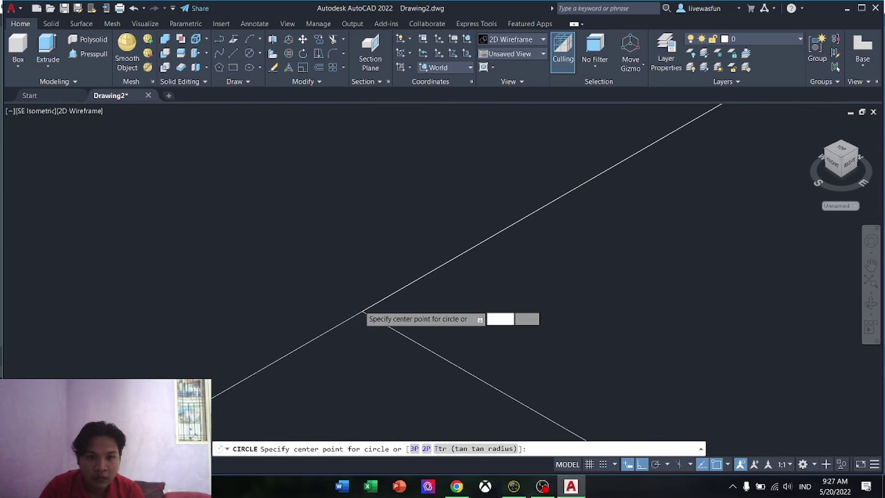
scroll(361, 312, up, 2)
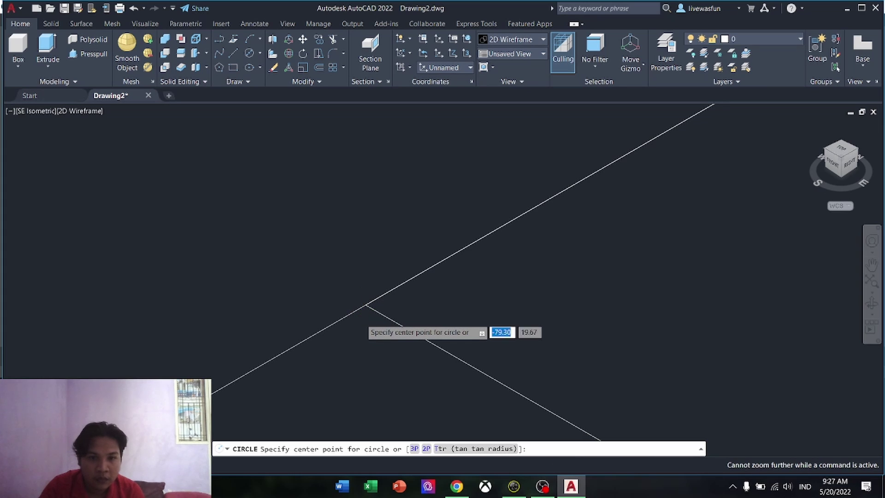
click(365, 305)
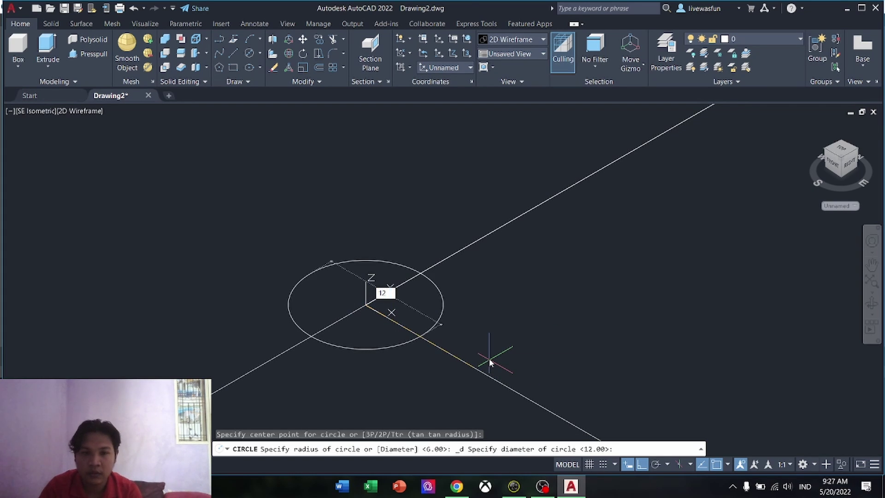
text(12)
key(Return)
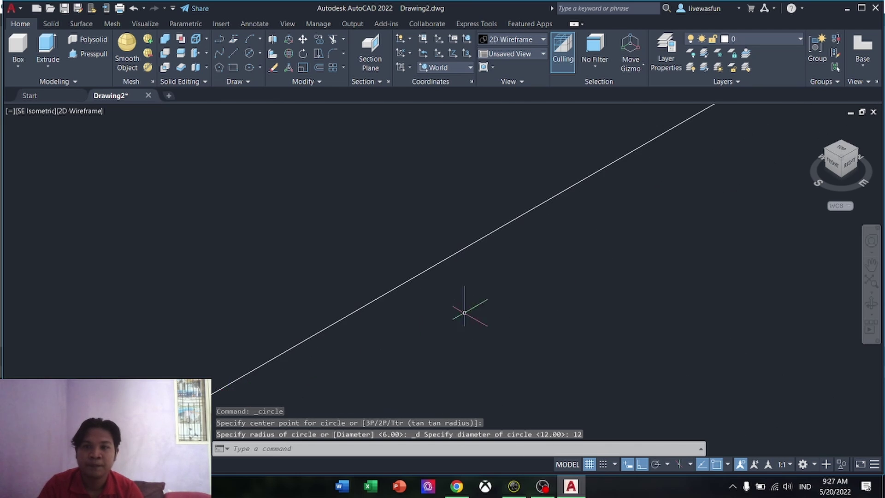
Draw a 12 mm diameter circle centred where the rear stub meets the second cross line
scroll(464, 312, down, 2)
scroll(514, 301, up, 2)
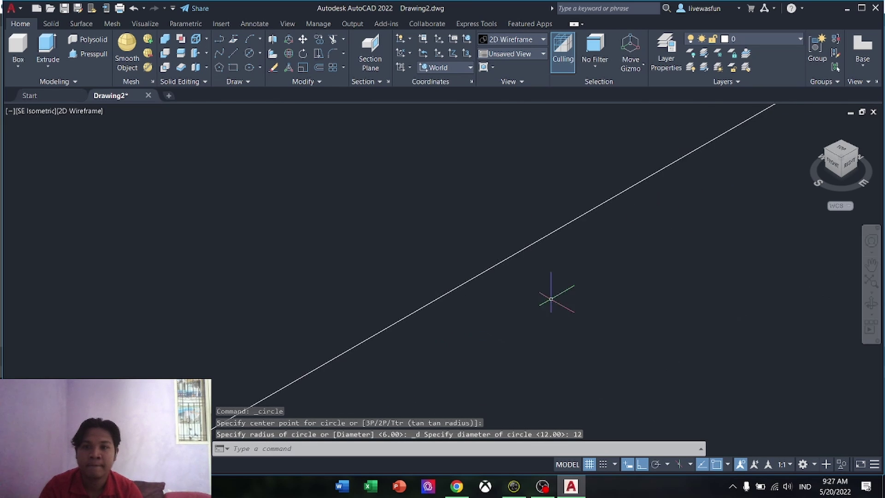
scroll(692, 233, down, 4)
middle_drag(731, 208, 557, 189)
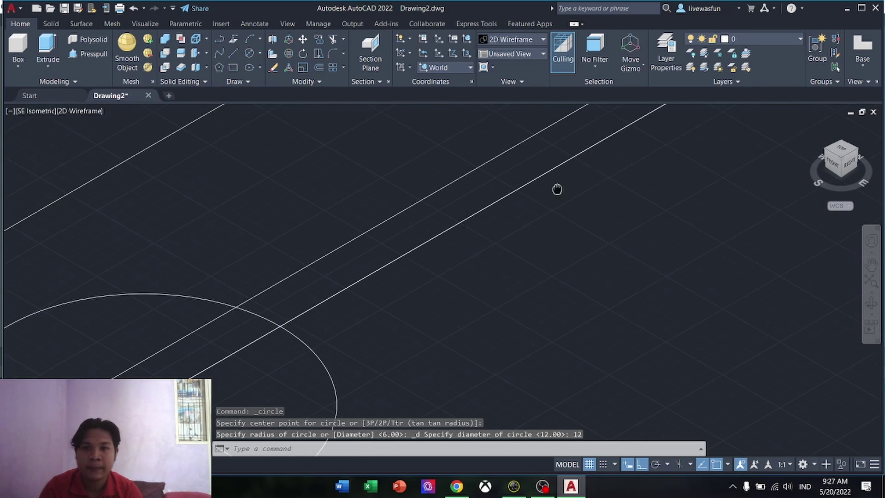
scroll(553, 207, up, 8)
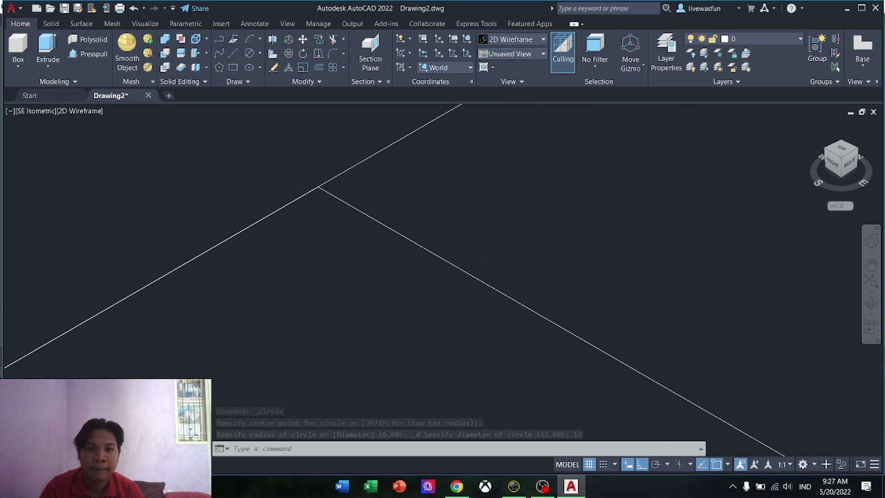
scroll(379, 211, up, 3)
scroll(379, 211, down, 3)
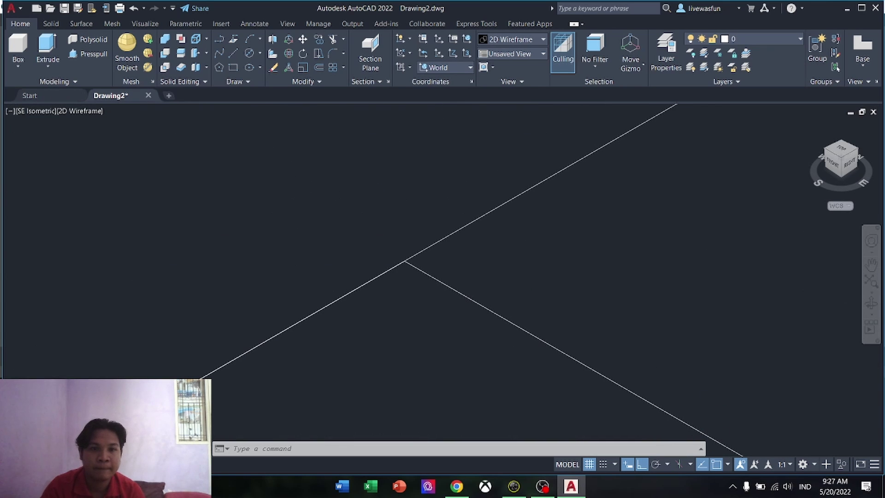
click(249, 54)
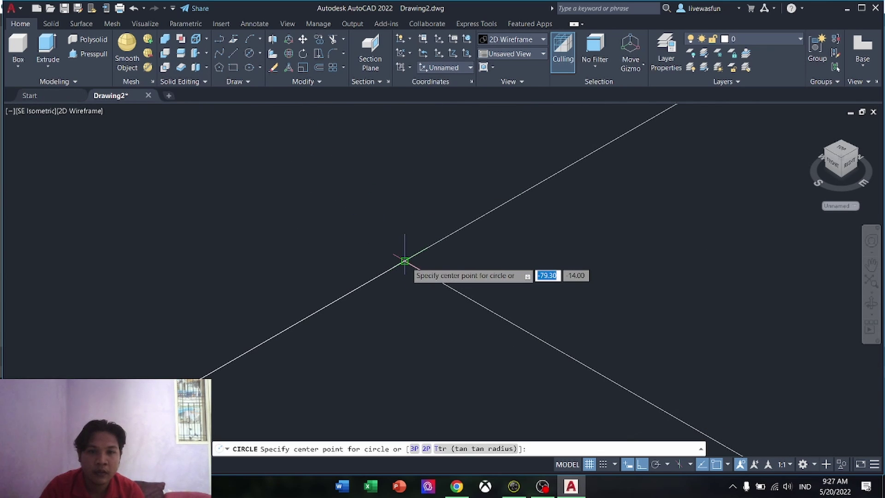
middle_drag(404, 262, 375, 233)
scroll(376, 233, up, 1)
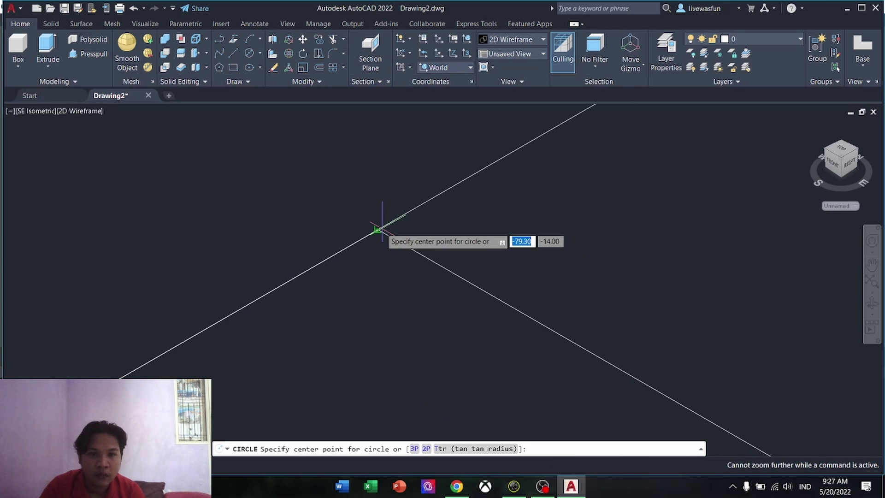
click(377, 229)
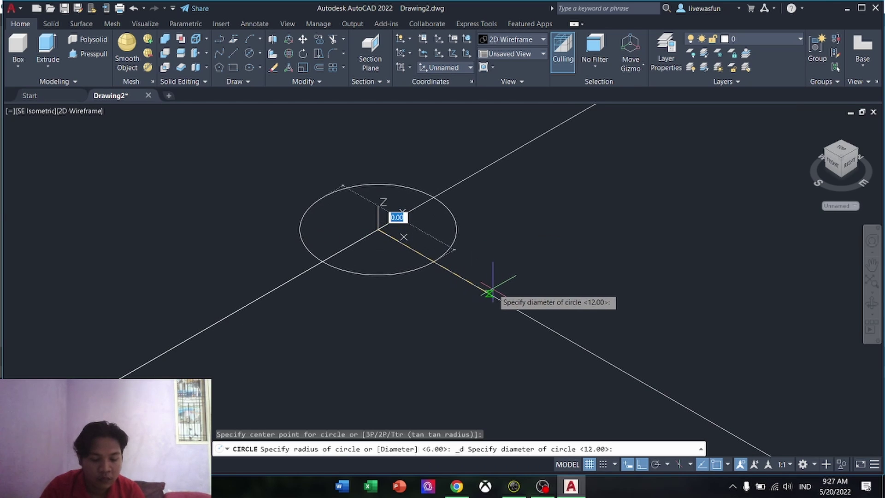
text(12)
key(Return)
scroll(492, 286, down, 3)
scroll(492, 299, up, 4)
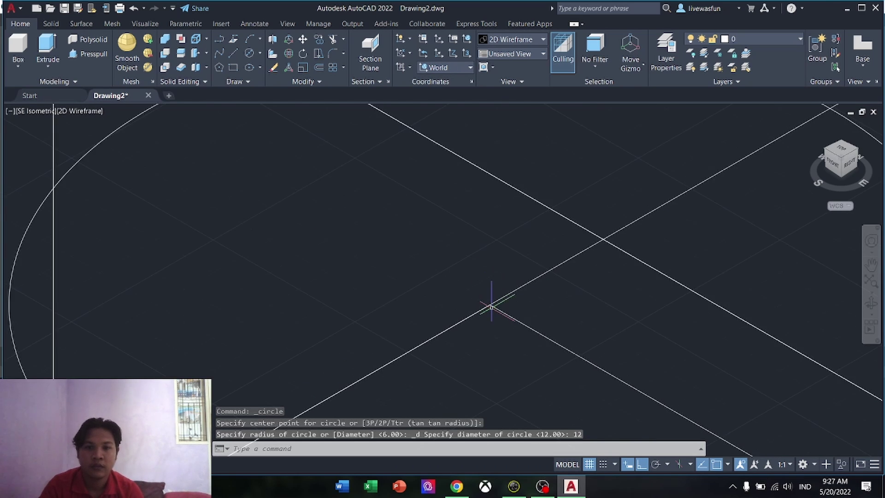
scroll(492, 306, down, 1)
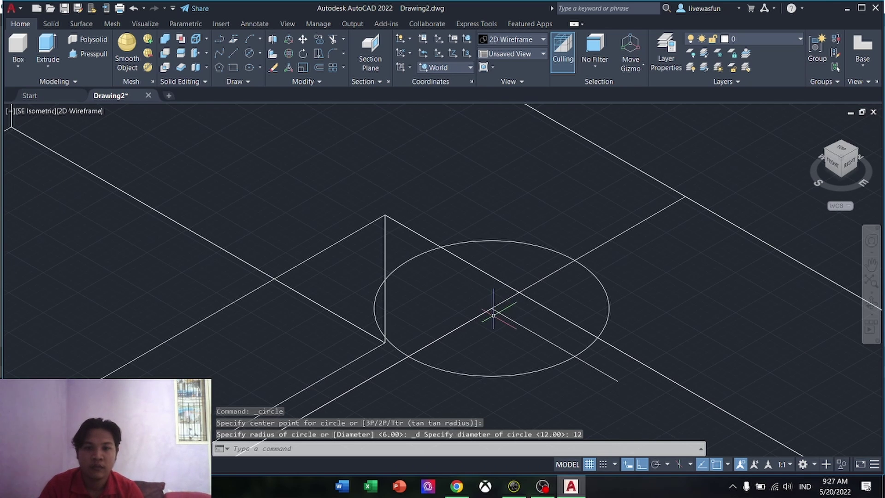
click(232, 57)
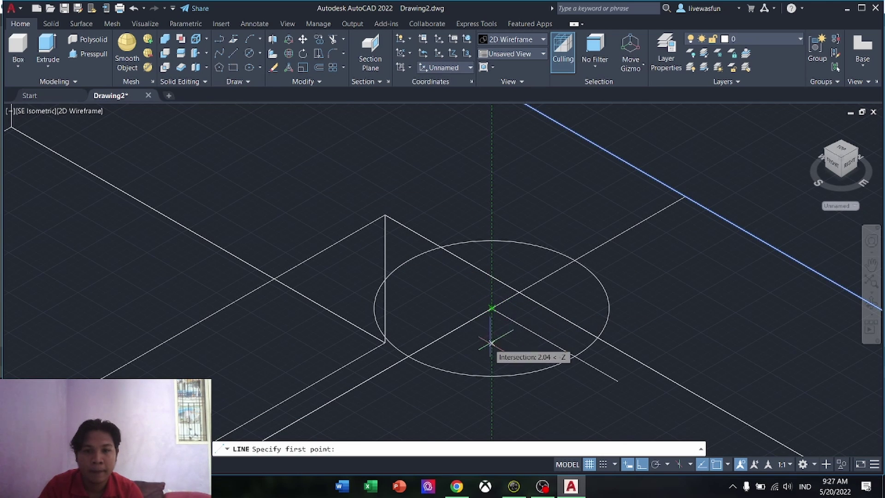
key(Escape)
Delete the first cross line and the stub guide lines running through the first pair of hole circles
click(466, 322)
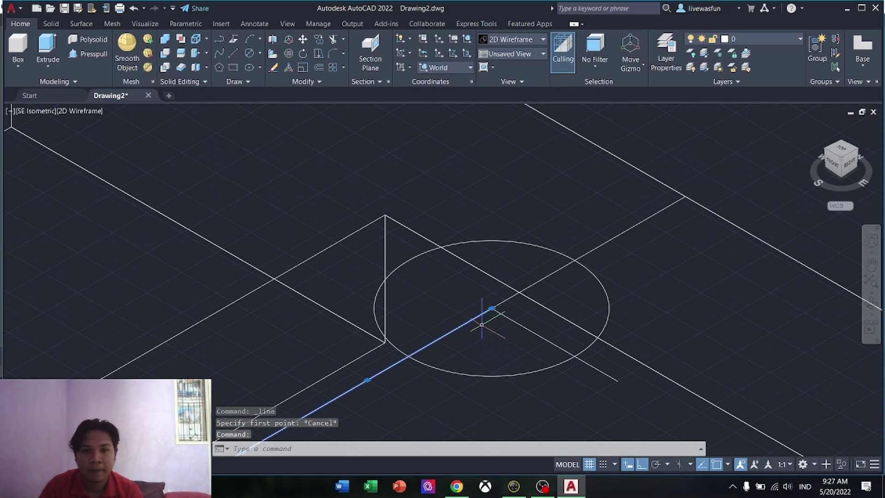
click(523, 325)
scroll(506, 300, down, 2)
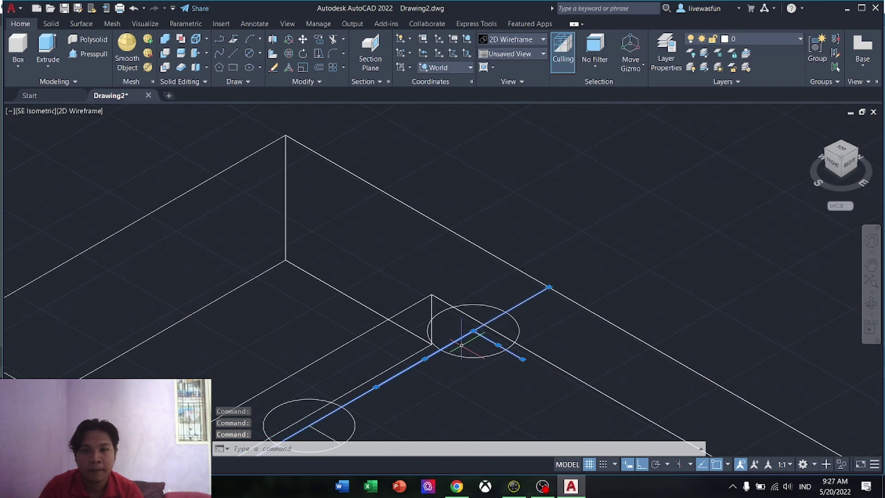
middle_drag(474, 345, 424, 306)
scroll(414, 312, up, 1)
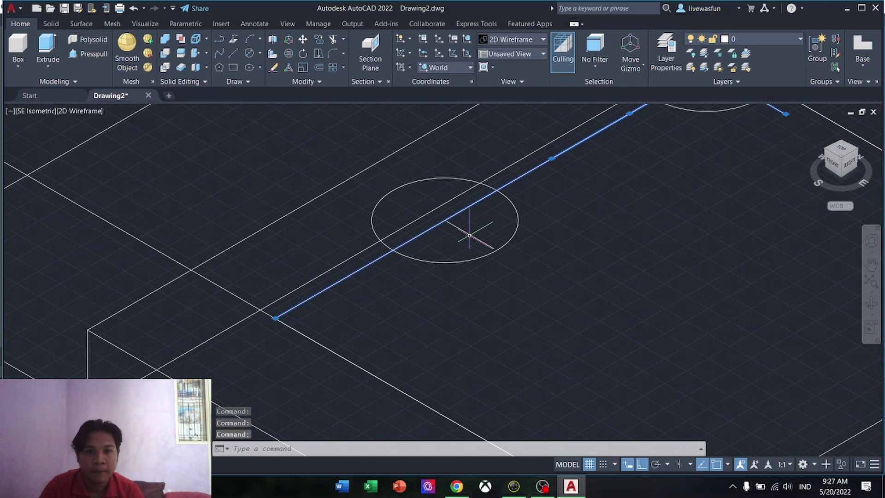
key(Delete)
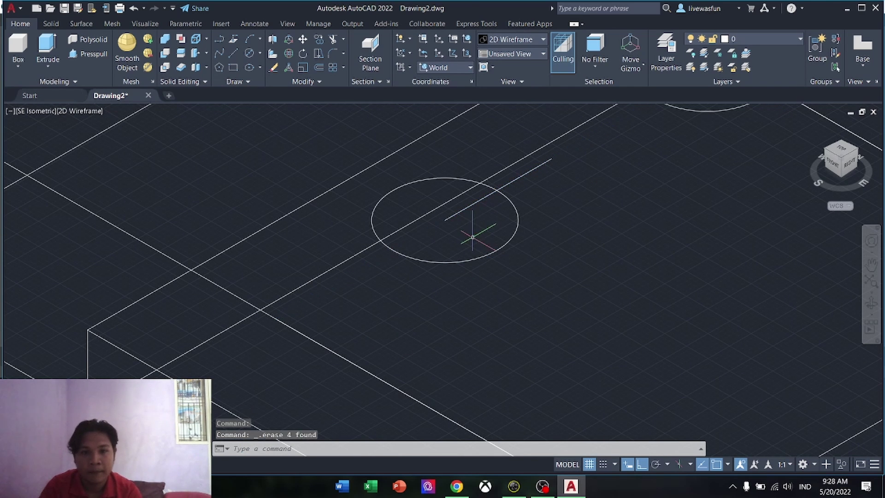
click(476, 203)
key(Delete)
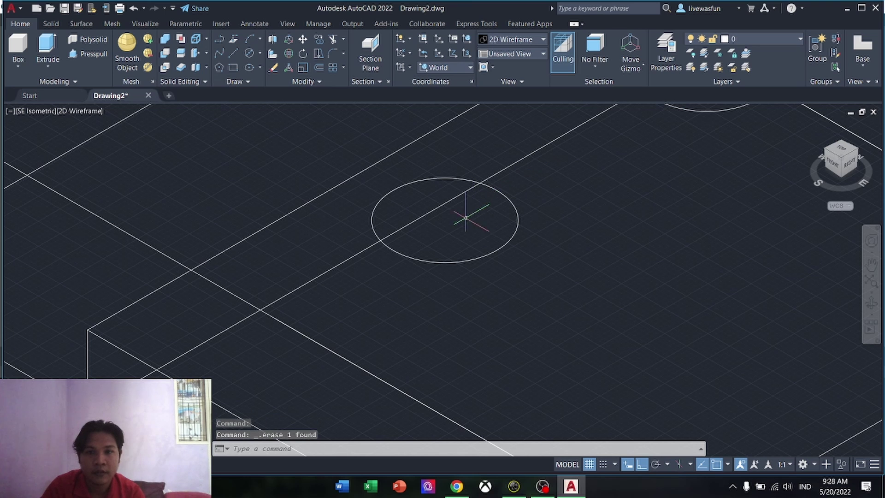
Delete the guide line along the base edge, the second cross line and the front circle's stub
click(304, 335)
scroll(464, 326, down, 2)
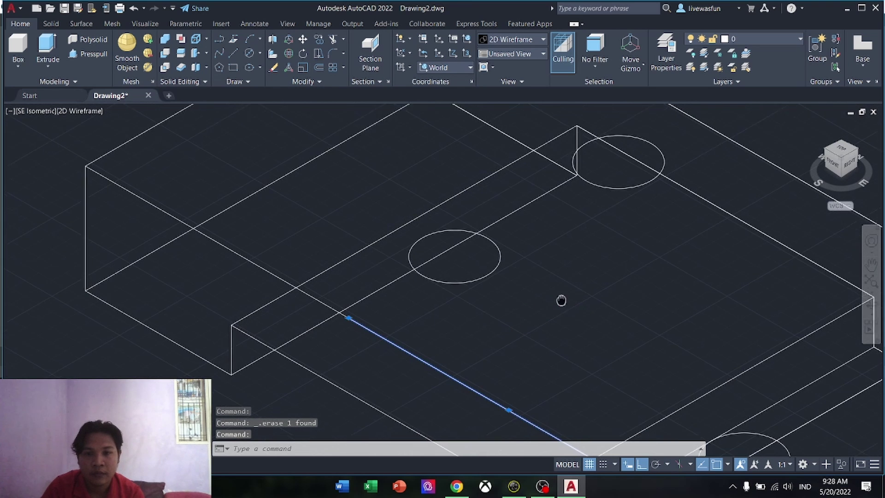
scroll(561, 300, up, 1)
middle_drag(444, 234, 335, 188)
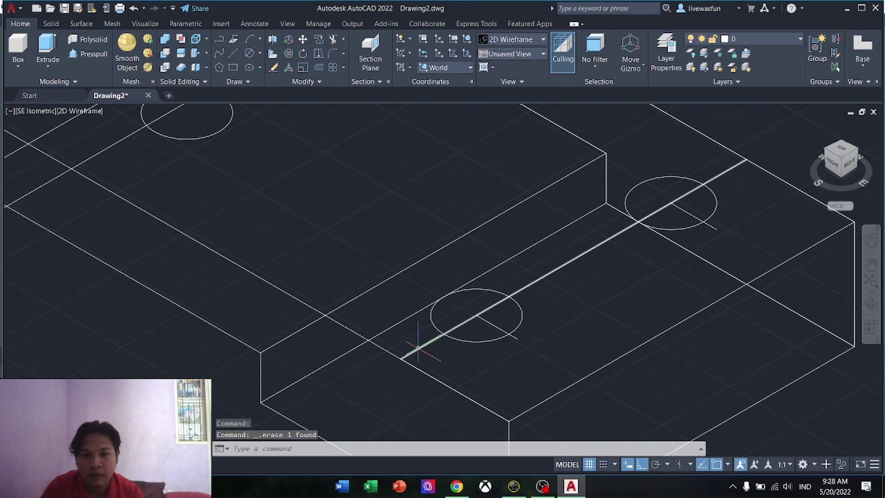
key(Delete)
Delete the three leftover guide segments between and inside the second pair of hole circles
click(489, 311)
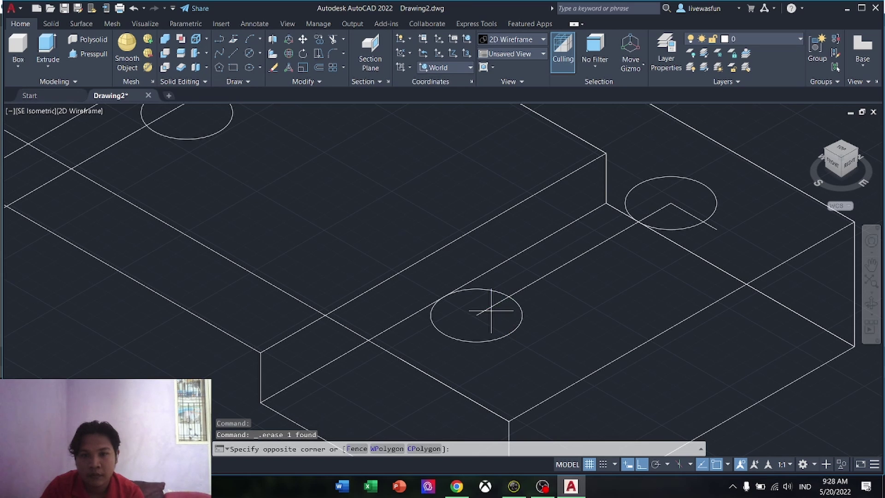
click(491, 311)
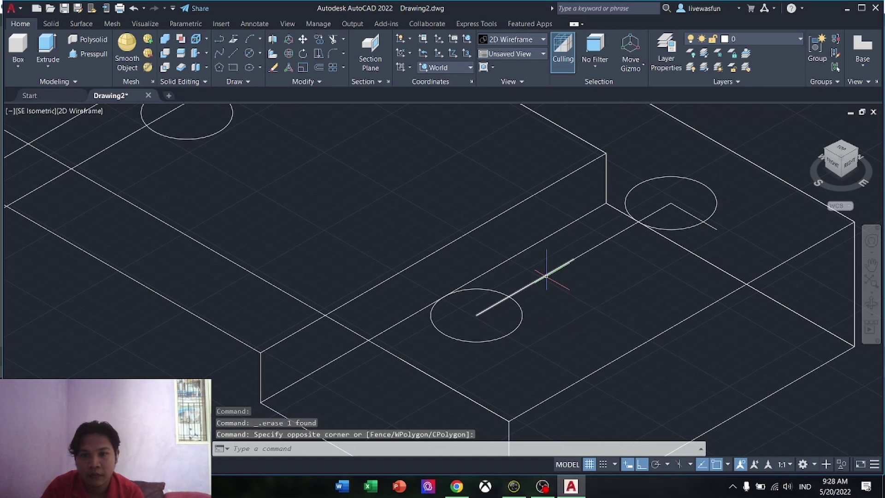
click(569, 258)
click(562, 263)
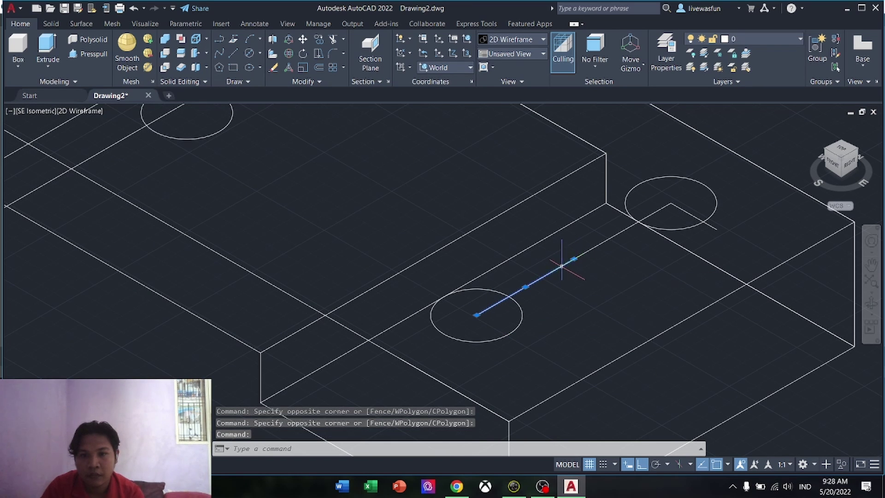
click(593, 247)
key(Delete)
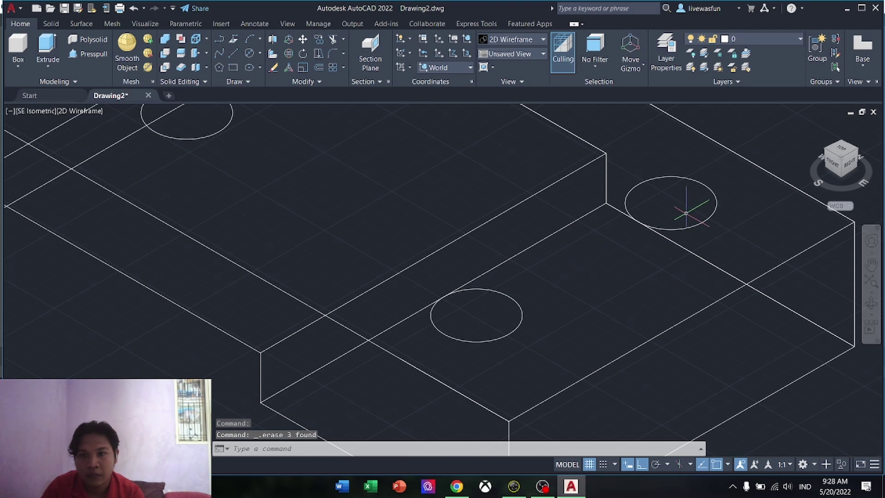
Start a line at the front hole circle of the first pair
scroll(542, 287, down, 4)
middle_drag(459, 213, 471, 306)
scroll(433, 284, up, 4)
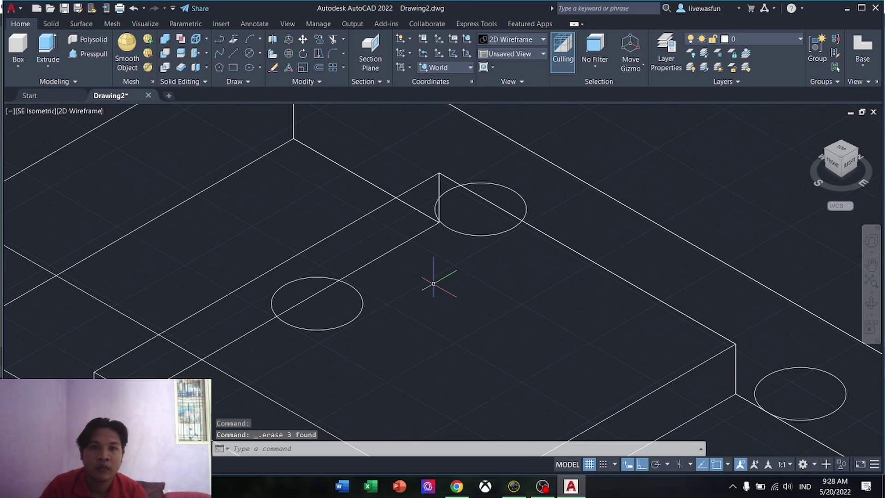
click(232, 55)
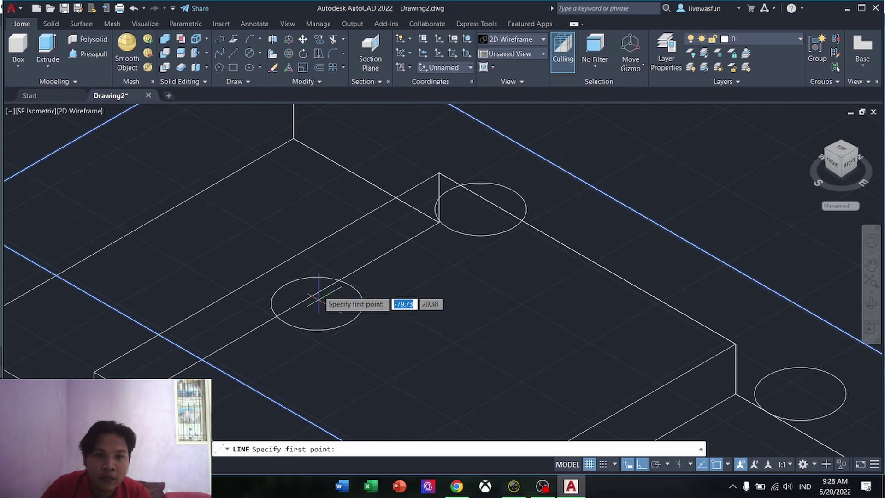
scroll(297, 314, up, 6)
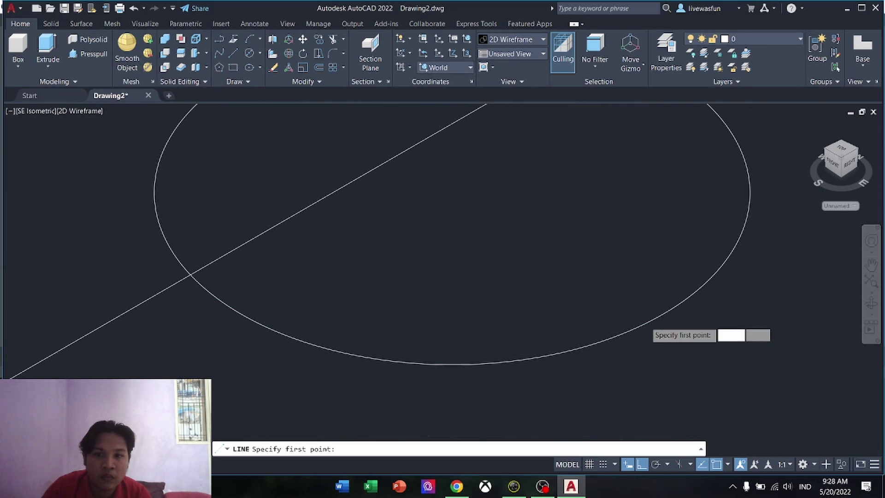
scroll(523, 198, down, 3)
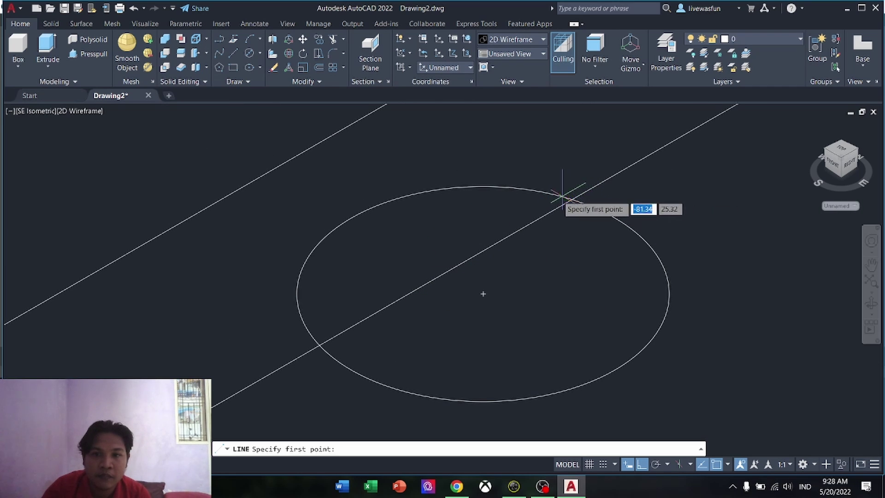
Try to draw a line from the circle's edge through its centre to the neighbouring circle's centre, and undo it
click(351, 218)
click(483, 293)
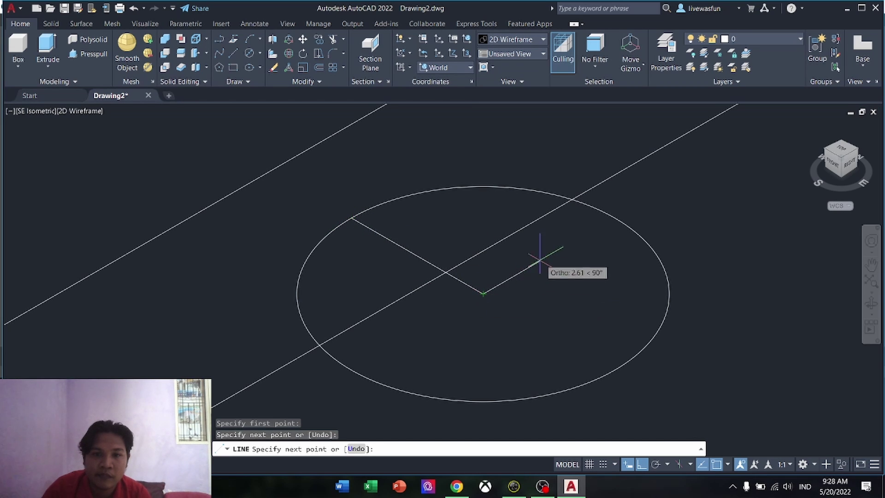
scroll(488, 297, up, 3)
key(F7)
middle_drag(489, 296, 343, 391)
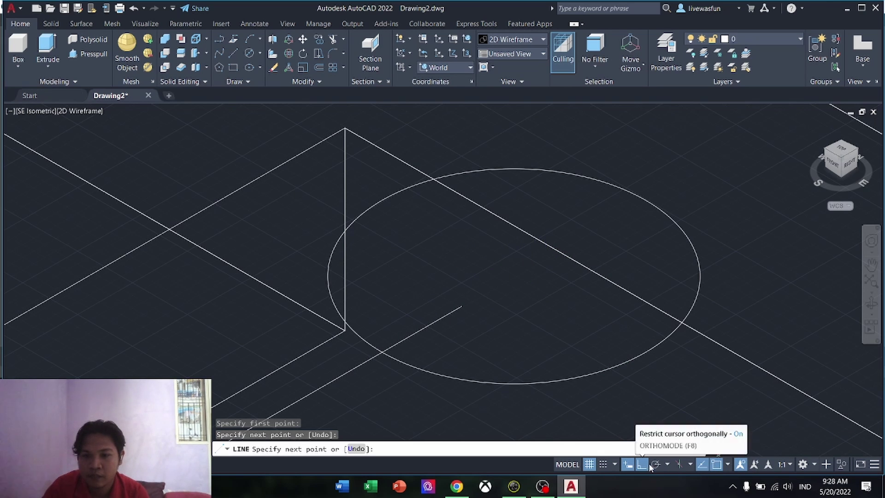
click(728, 465)
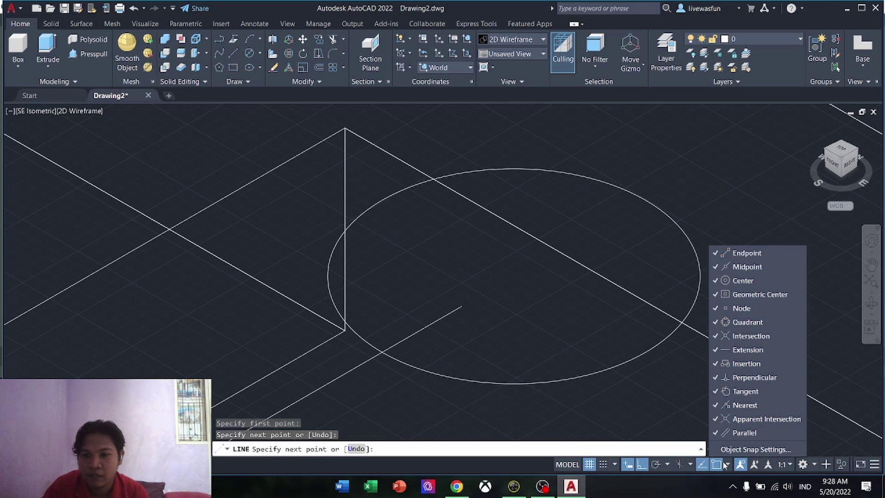
click(730, 465)
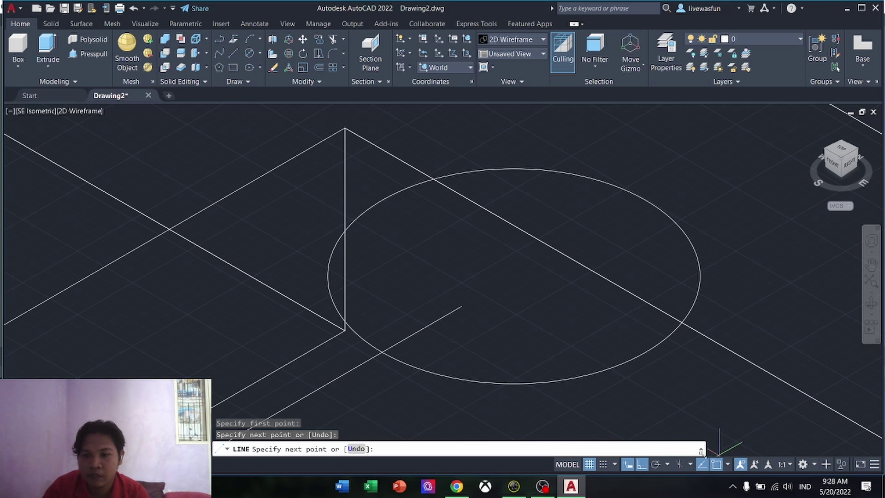
click(514, 276)
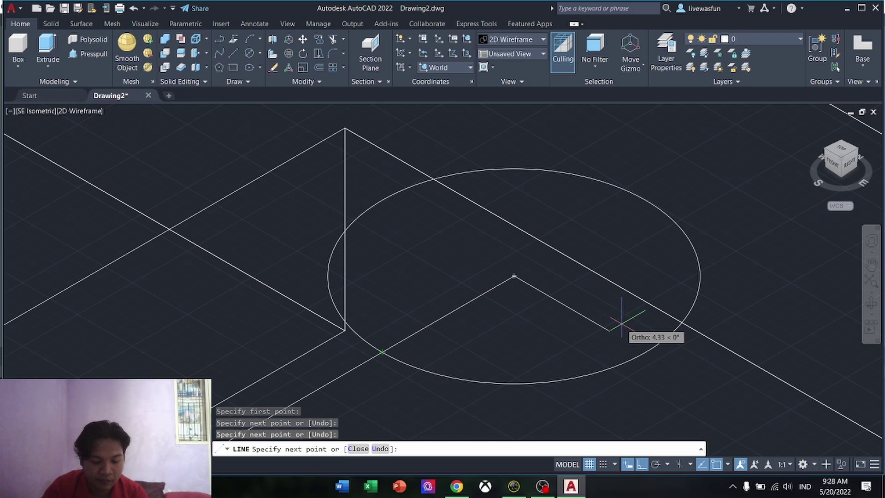
key(ctrl+z)
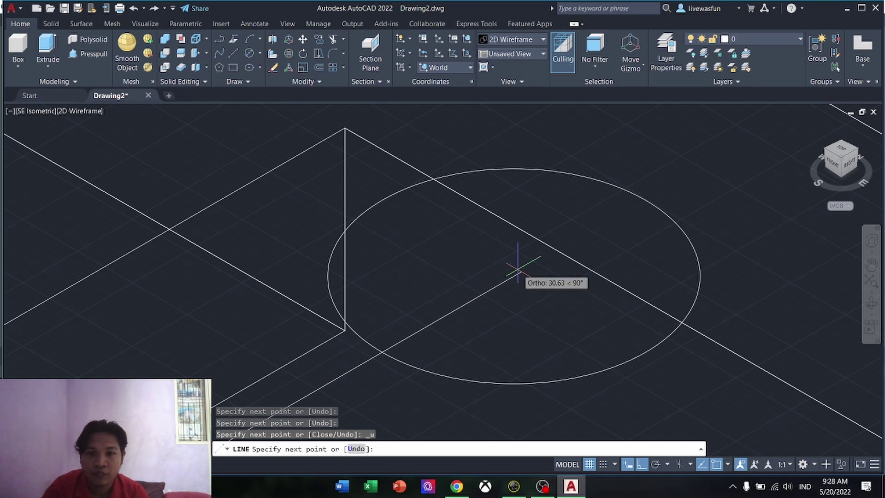
scroll(471, 217, down, 6)
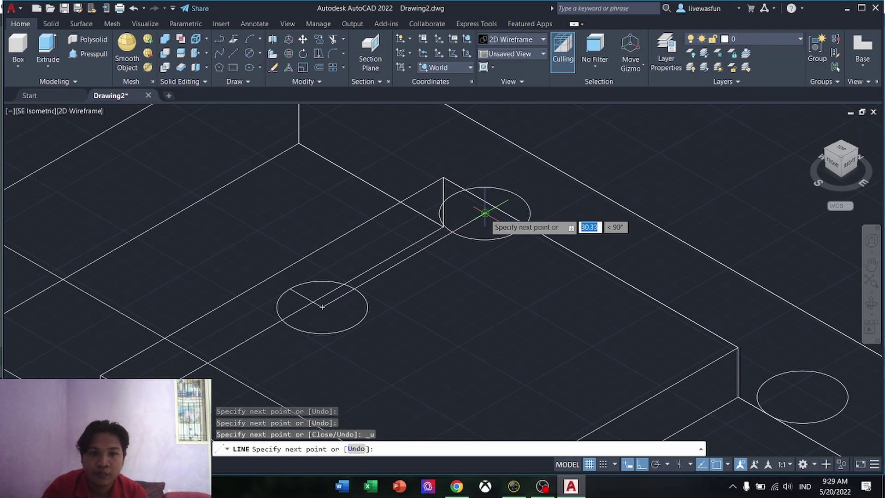
key(Escape)
key(ctrl+z)
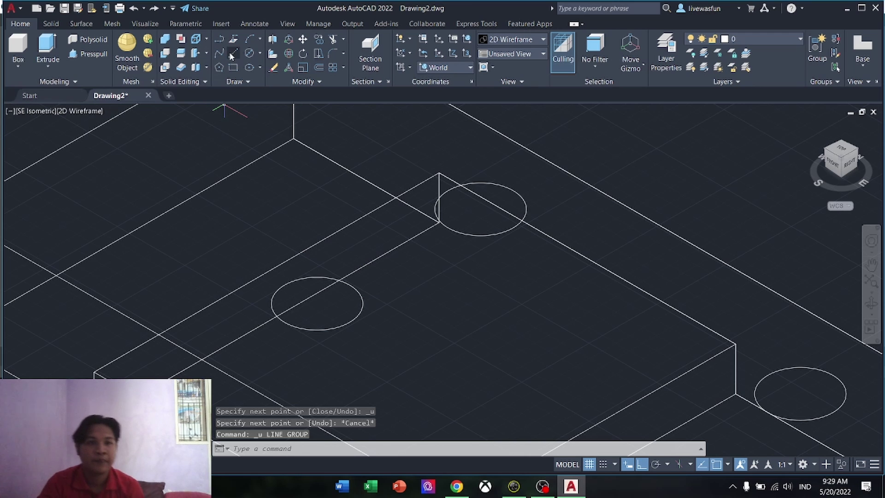
Draw a line from the circle's edge to its centre and extend it 36 units towards the neighbouring circle
key(Return)
scroll(288, 283, up, 8)
scroll(326, 313, down, 2)
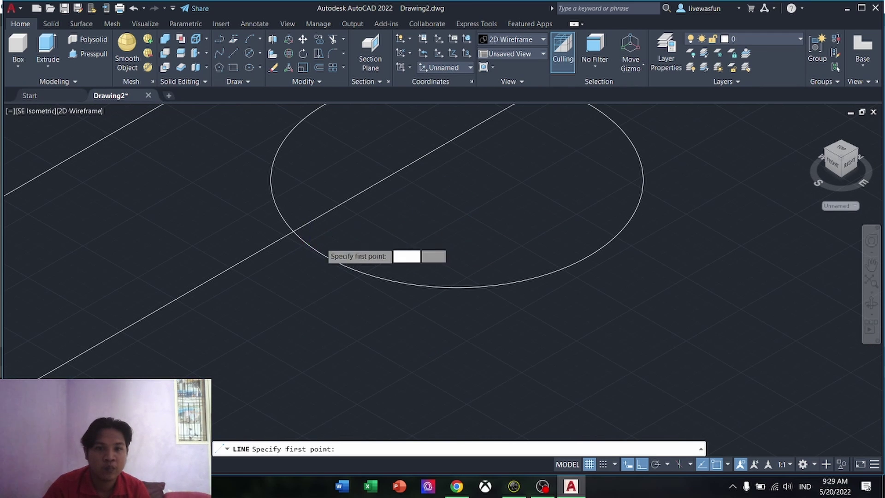
click(308, 243)
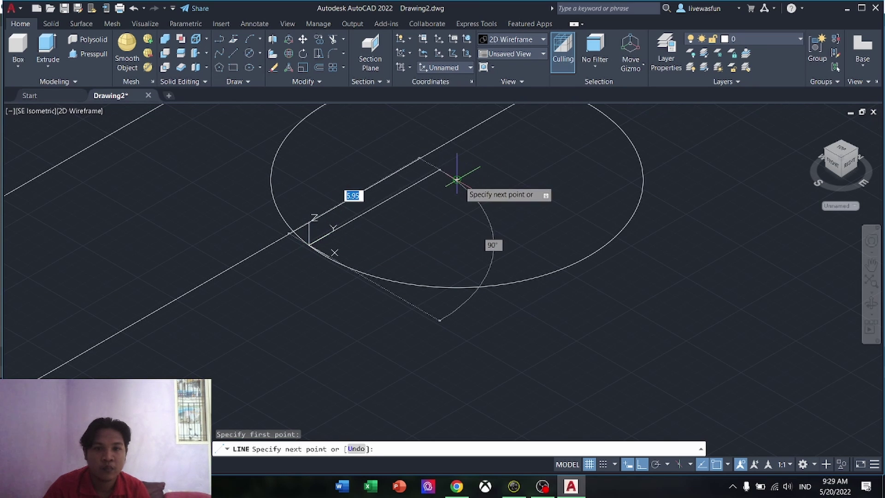
click(457, 179)
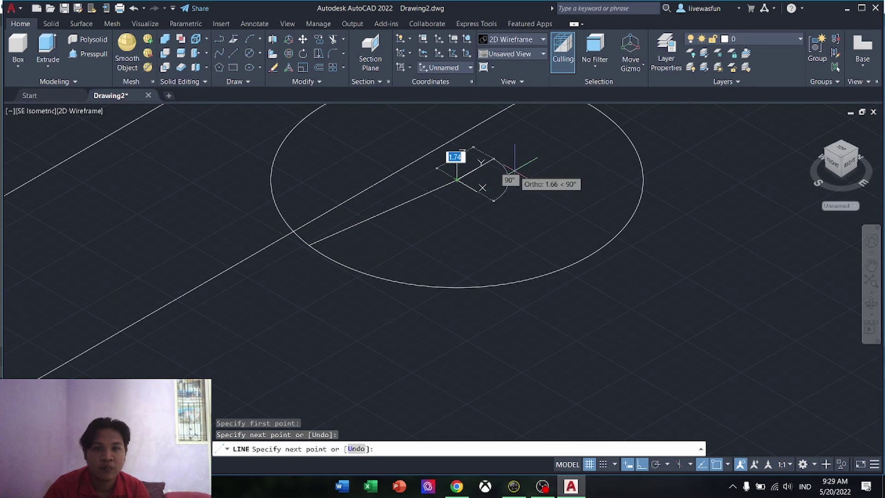
scroll(229, 348, up, 3)
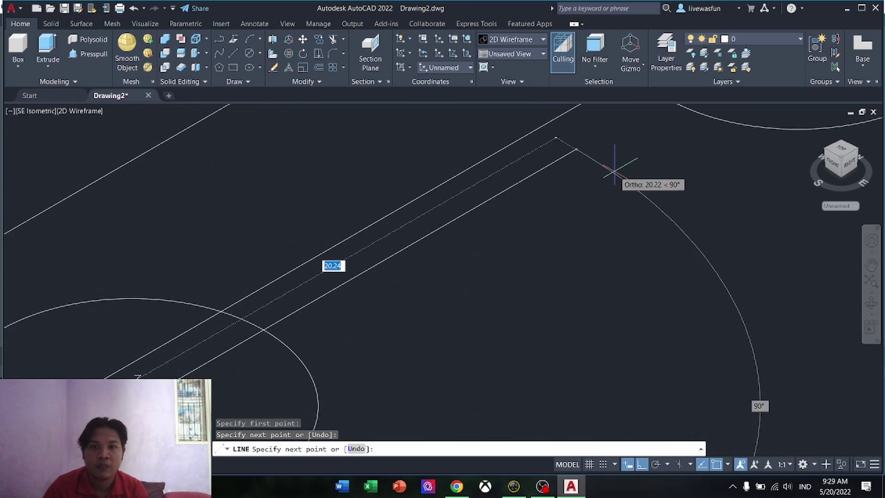
scroll(296, 374, down, 3)
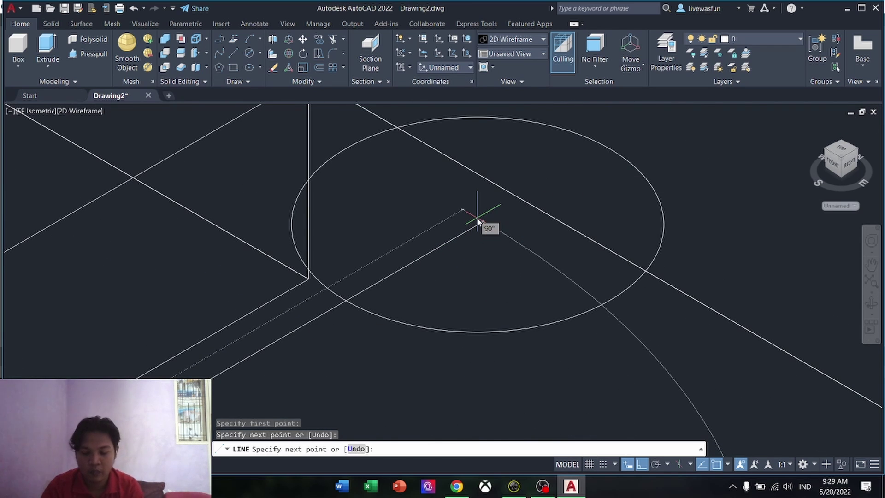
text(36)
key(Return)
key(Escape)
scroll(577, 287, down, 2)
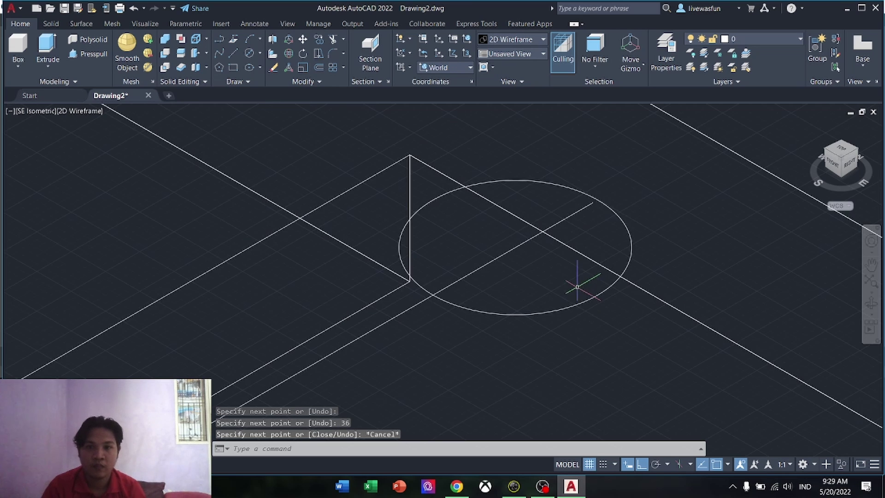
Erase the 36-unit line and the short line inside the first circle
scroll(570, 295, down, 2)
click(532, 267)
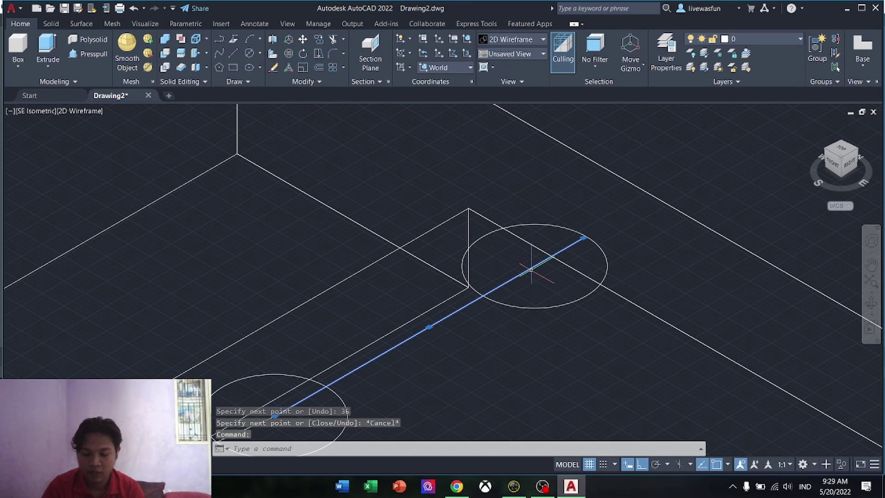
right_click(531, 269)
click(553, 292)
middle_drag(466, 362, 574, 261)
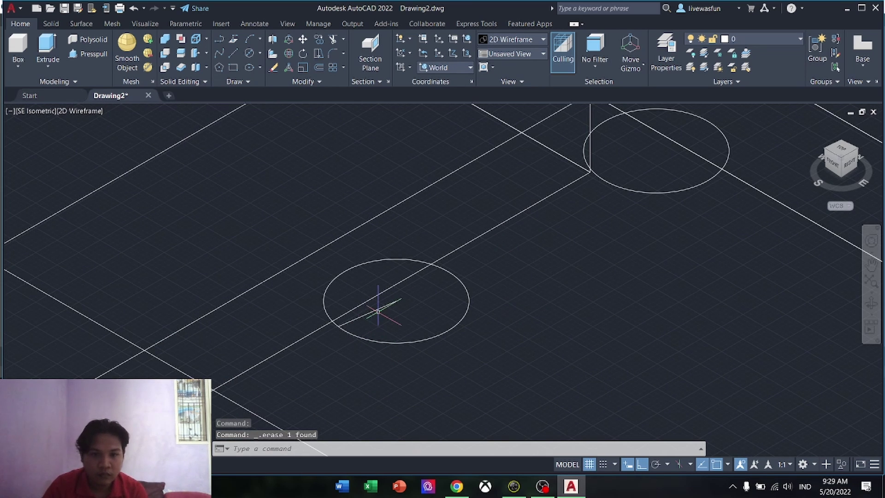
click(378, 310)
key(Delete)
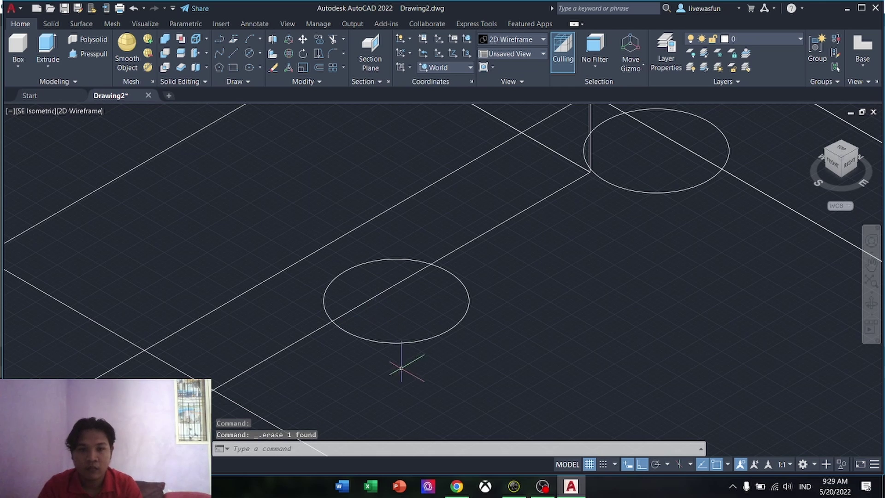
Switch the viewport to the top view with the four circles in sight, leaving the Line command
scroll(504, 389, down, 6)
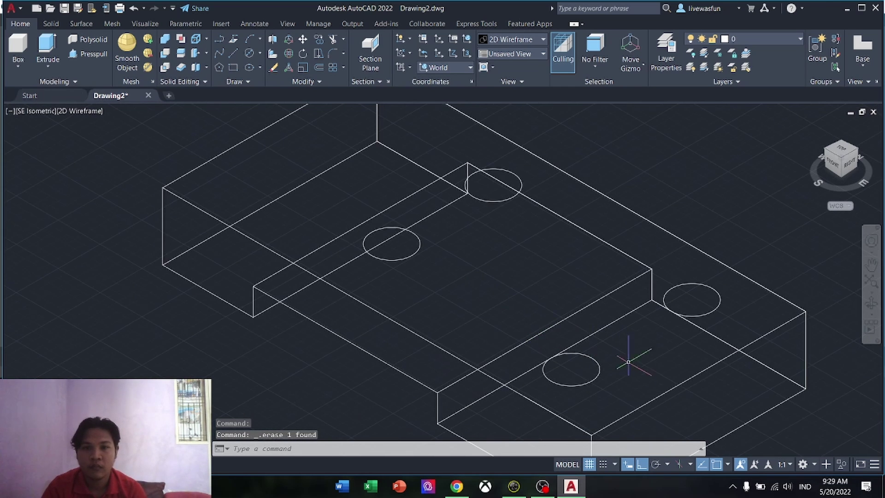
middle_drag(642, 363, 594, 366)
scroll(593, 366, up, 4)
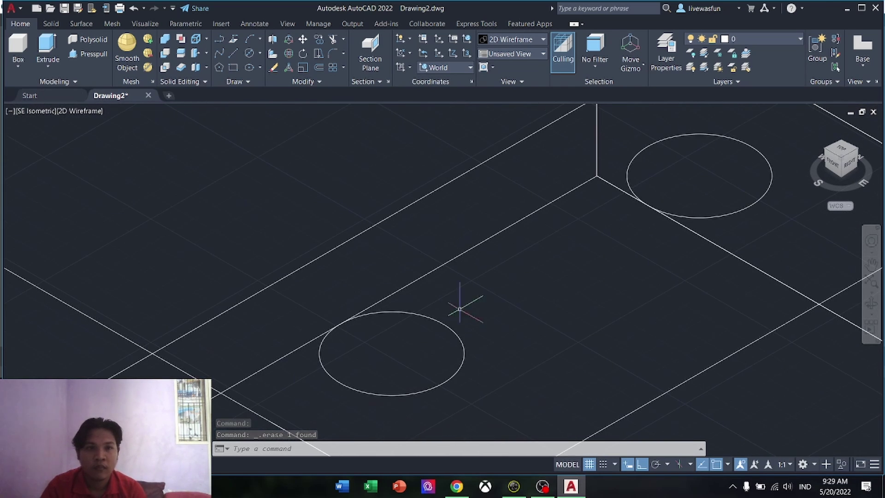
click(234, 53)
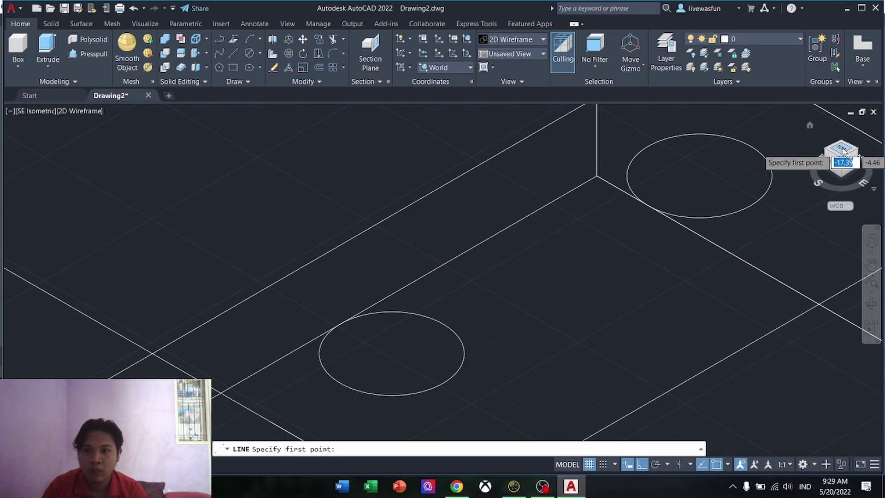
click(842, 150)
scroll(333, 299, up, 6)
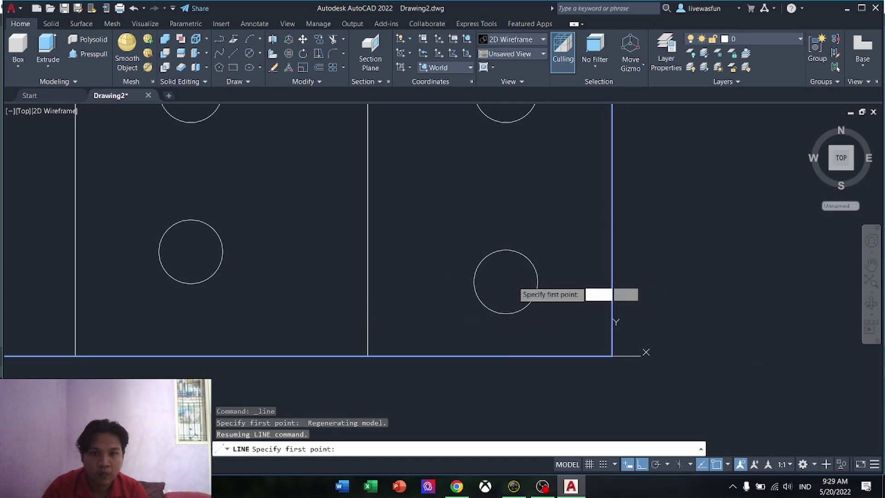
key(Escape)
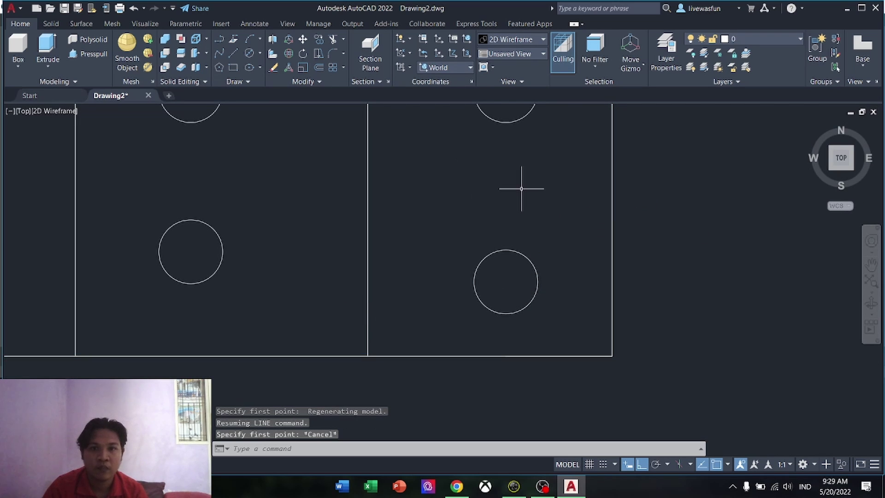
Check the centre distance of the east pair of circles with a temporary line from the lower circle, and erase that line
click(233, 54)
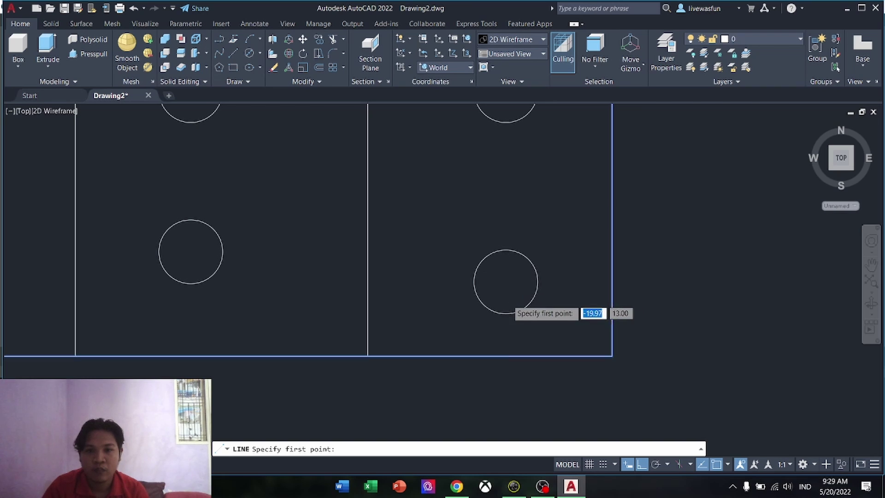
click(506, 314)
click(506, 281)
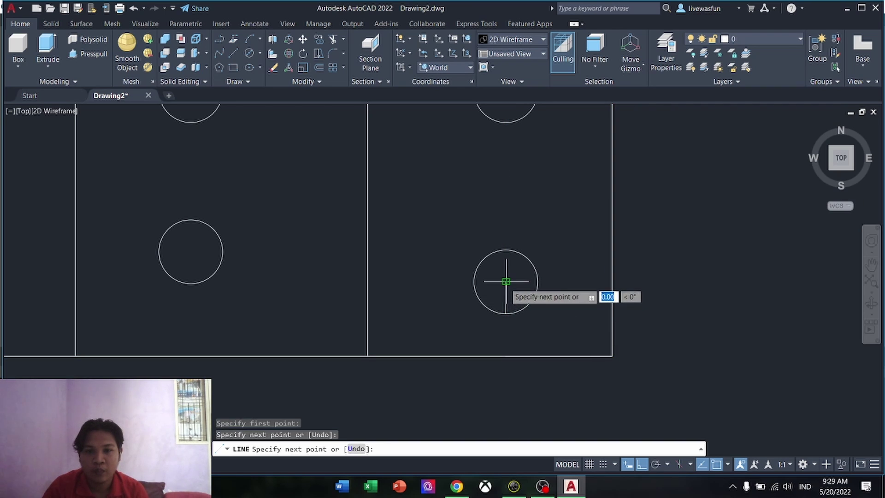
middle_drag(501, 153, 493, 261)
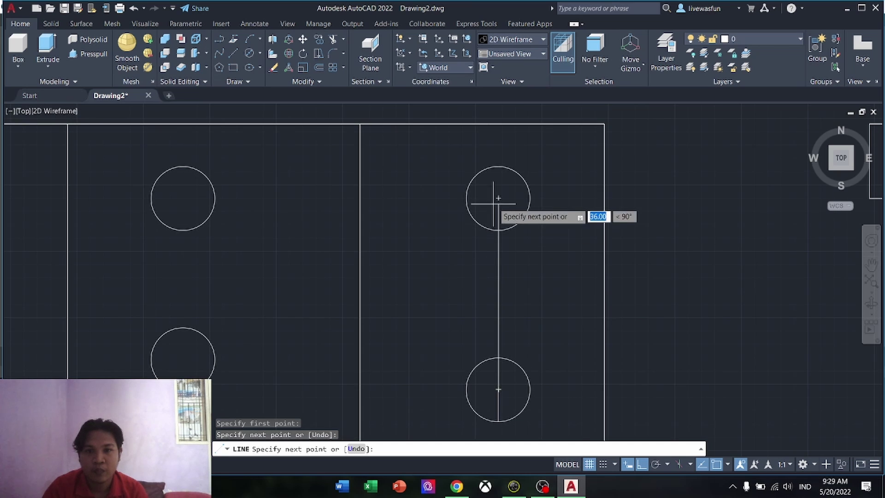
key(Escape)
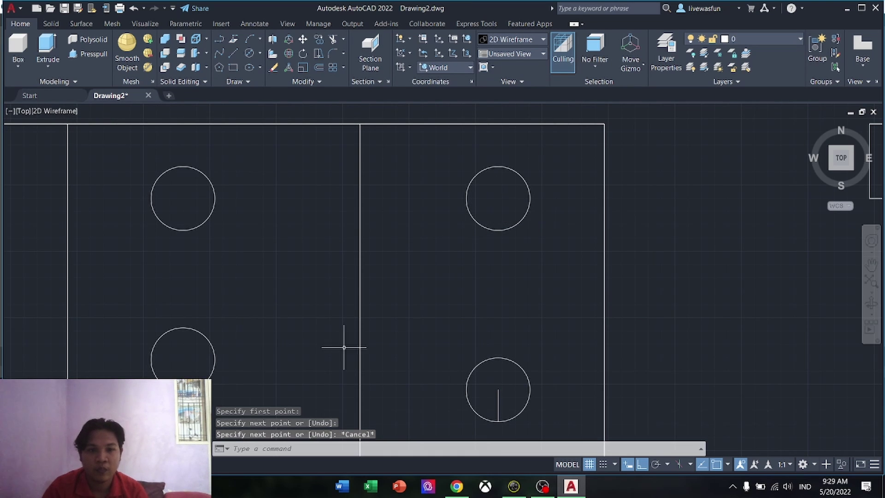
click(498, 398)
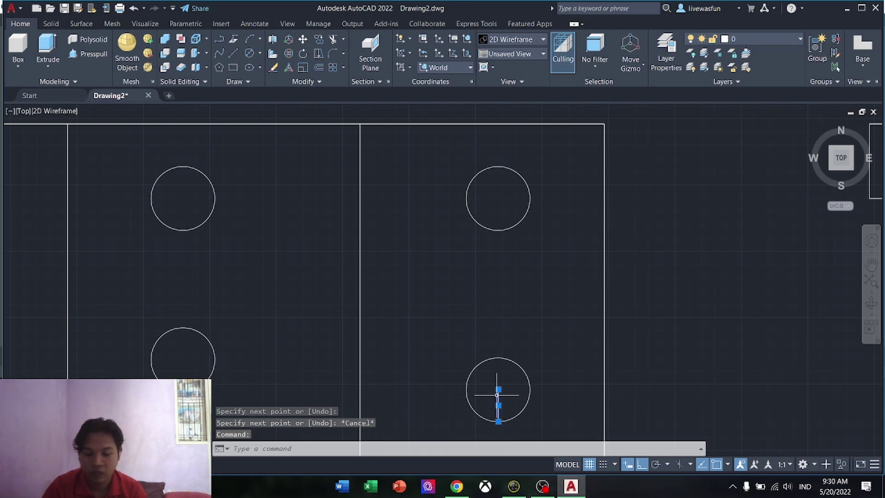
key(Delete)
Draw a line from the east edge of the west pair's upper circle to its centre and 36 units straight down
mouse_move(352, 358)
middle_down()
mouse_move(377, 295)
mouse_move(331, 310)
middle_up()
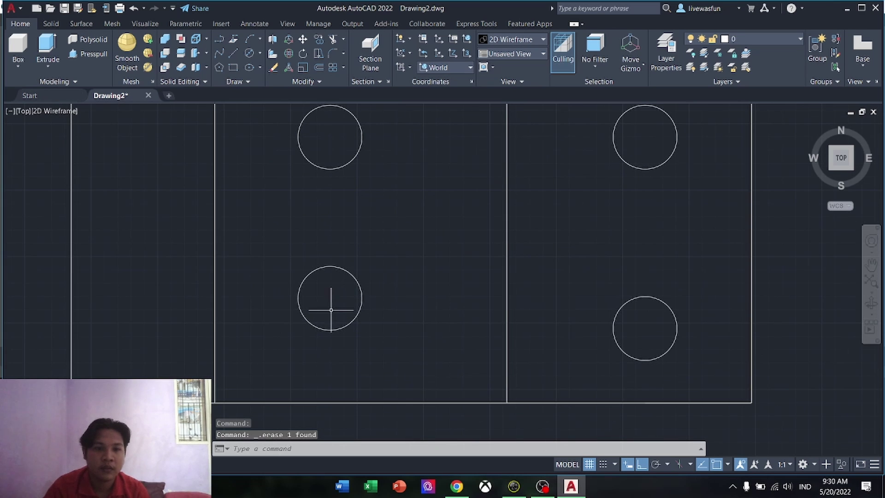
middle_drag(359, 251, 356, 300)
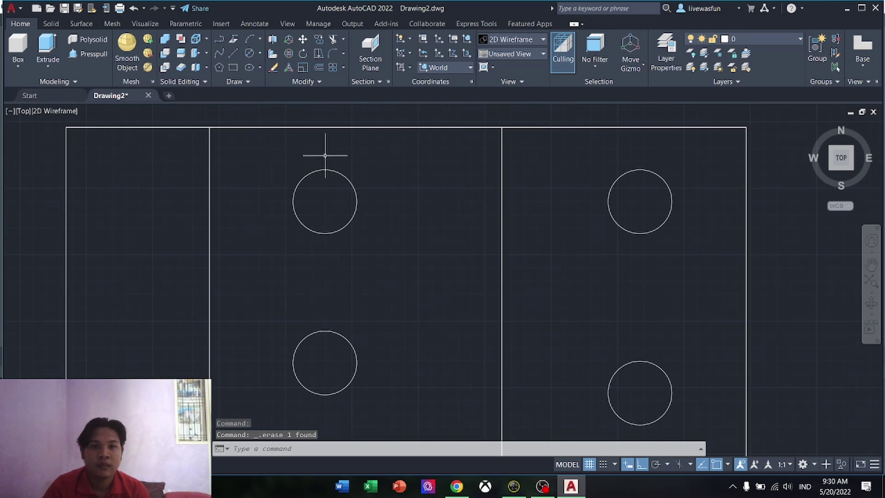
click(236, 51)
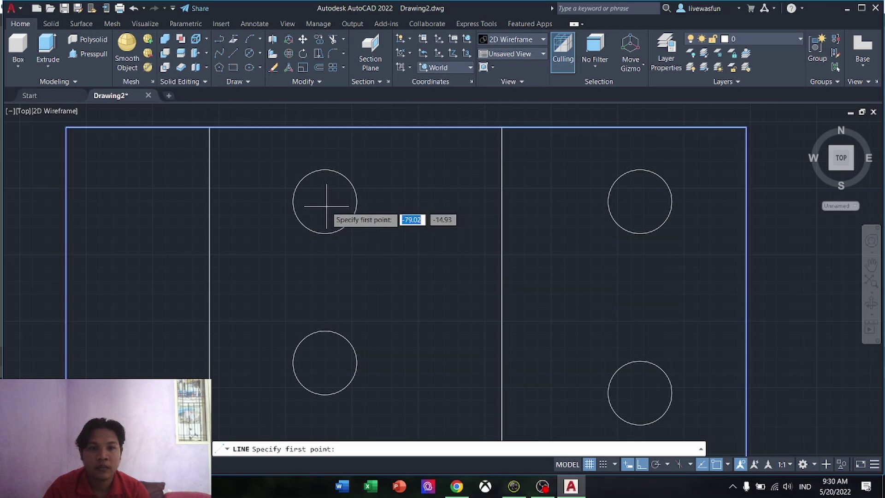
click(357, 201)
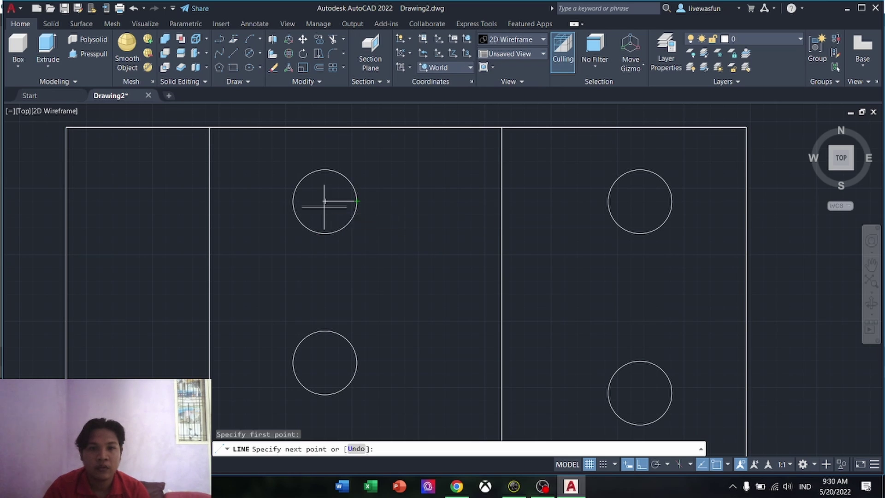
click(325, 201)
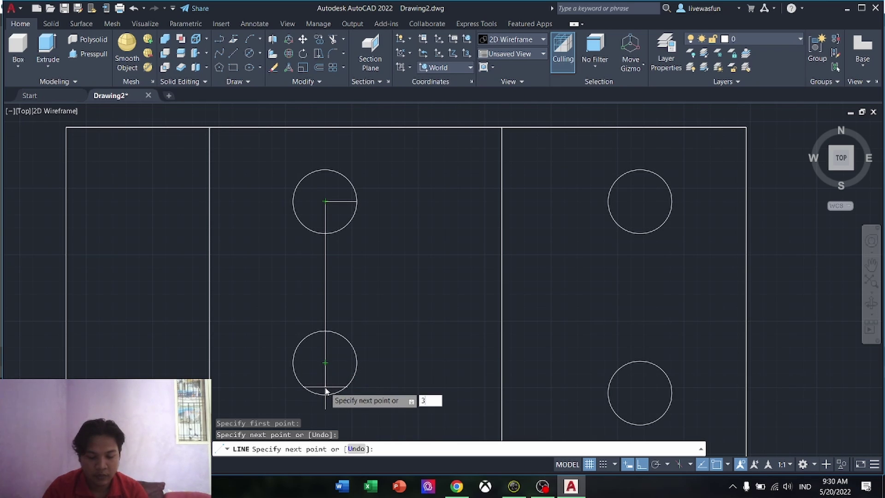
key(Return)
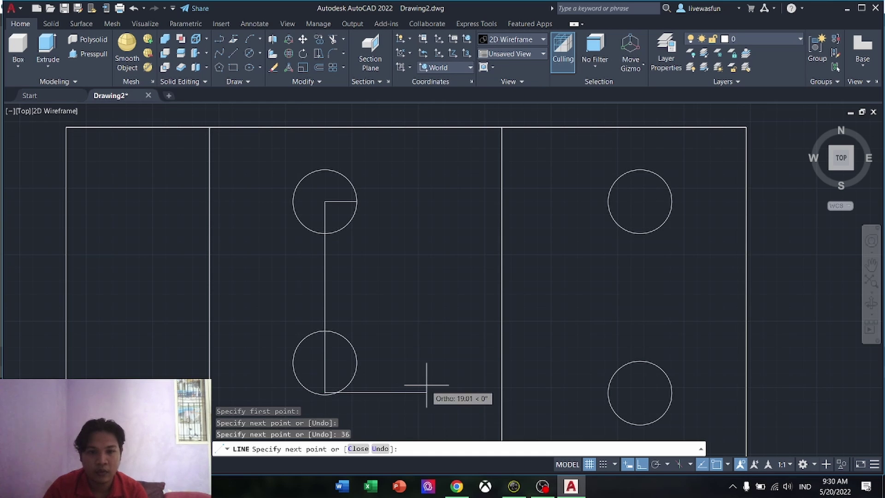
key(Escape)
Move the west pair's lower circle by its centre down to the lower end of the 36-unit line
middle_drag(337, 378, 332, 310)
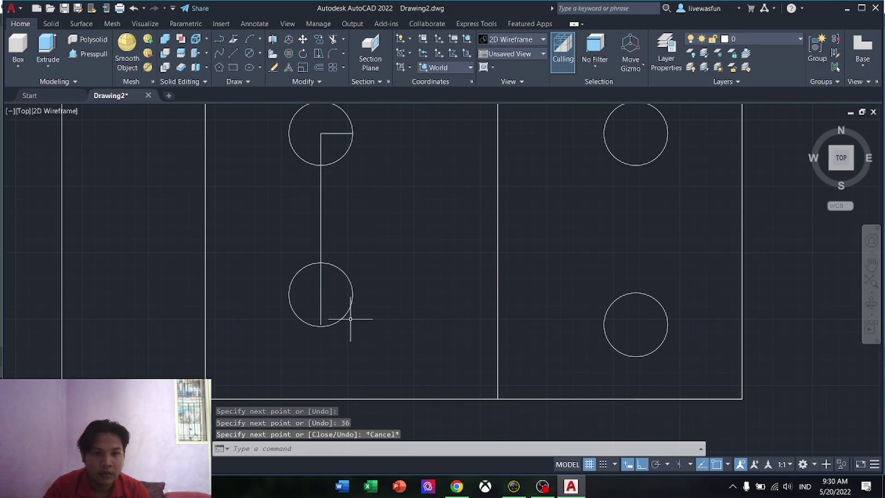
click(345, 317)
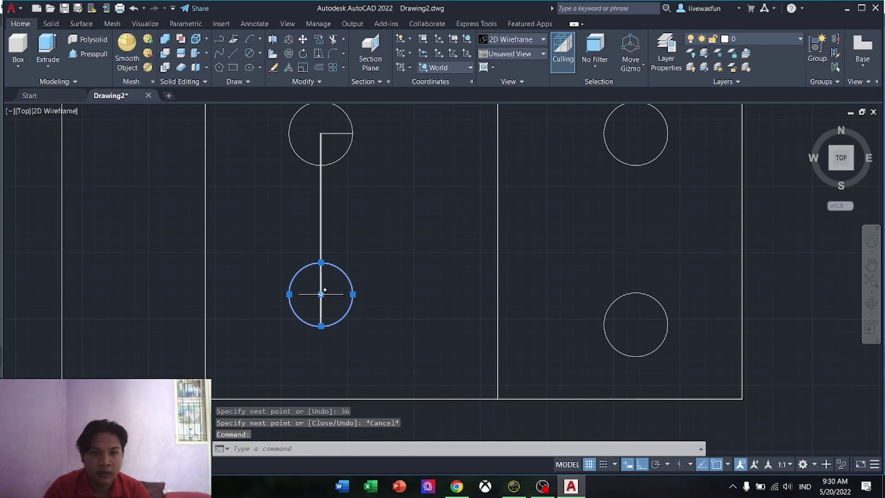
click(322, 294)
click(321, 326)
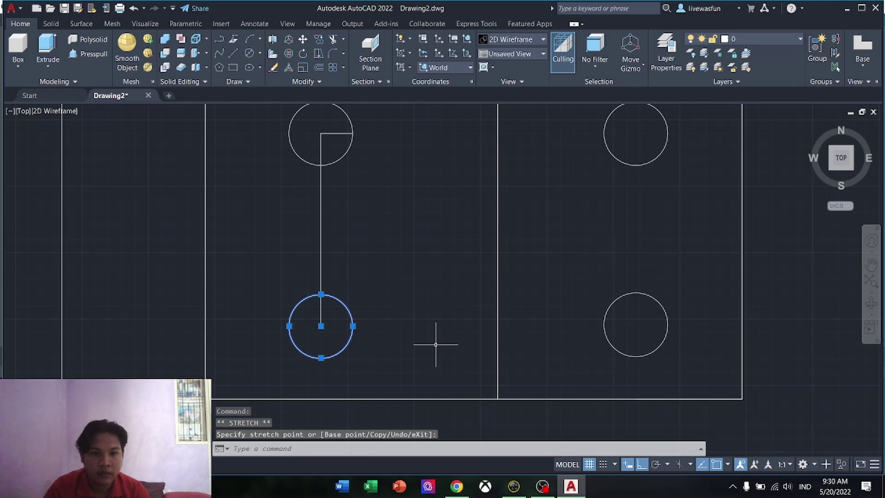
key(Escape)
Correct the west pair's lower circle by snapping its centre exactly onto the endpoint of the 36-unit line
scroll(329, 339, up, 4)
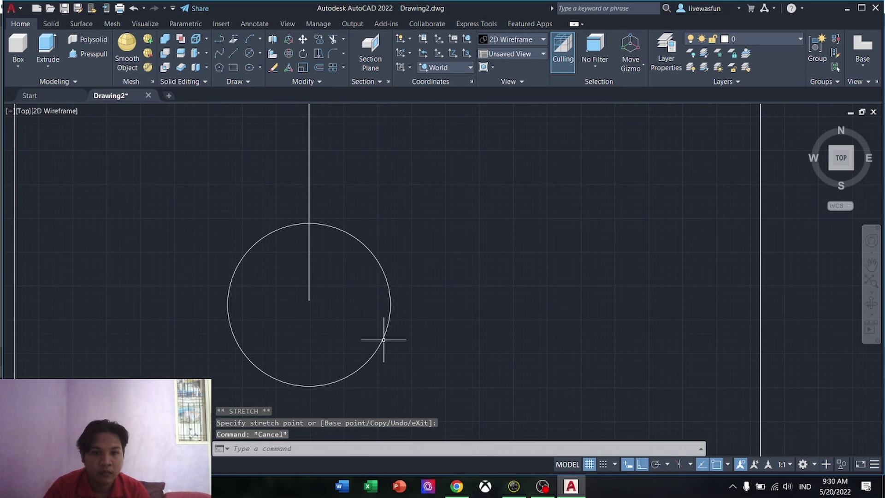
click(386, 342)
click(375, 338)
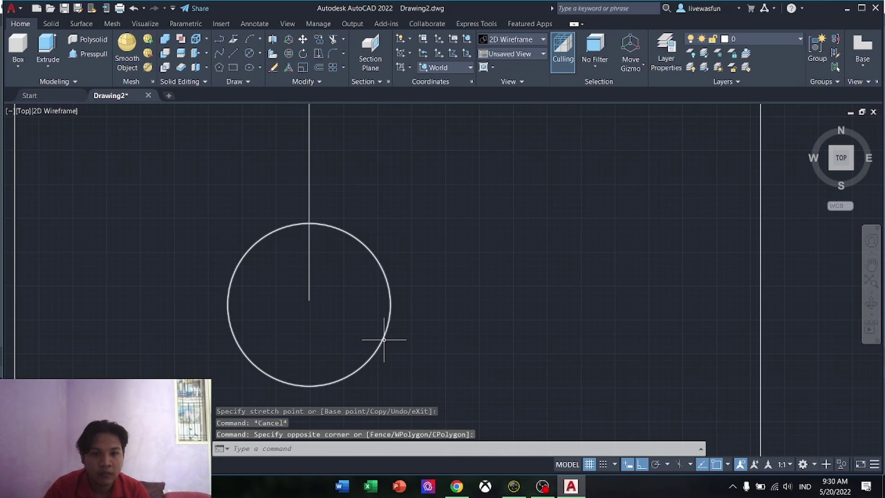
scroll(373, 337, up, 8)
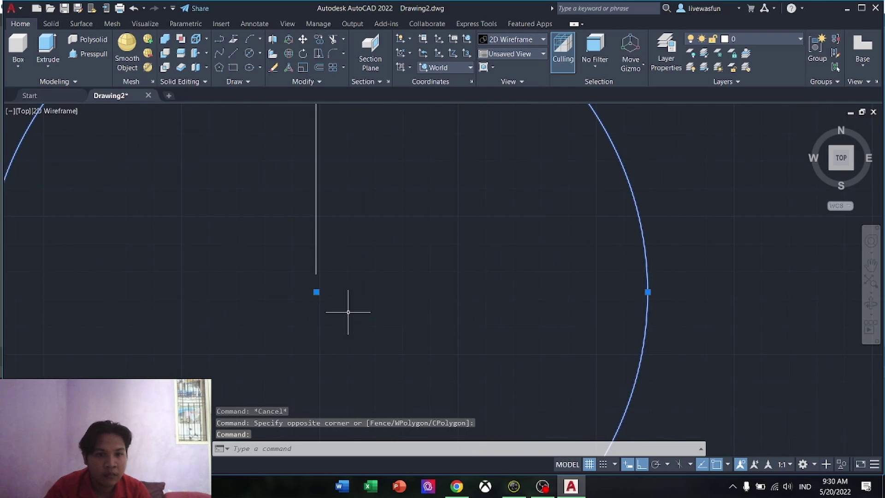
click(298, 286)
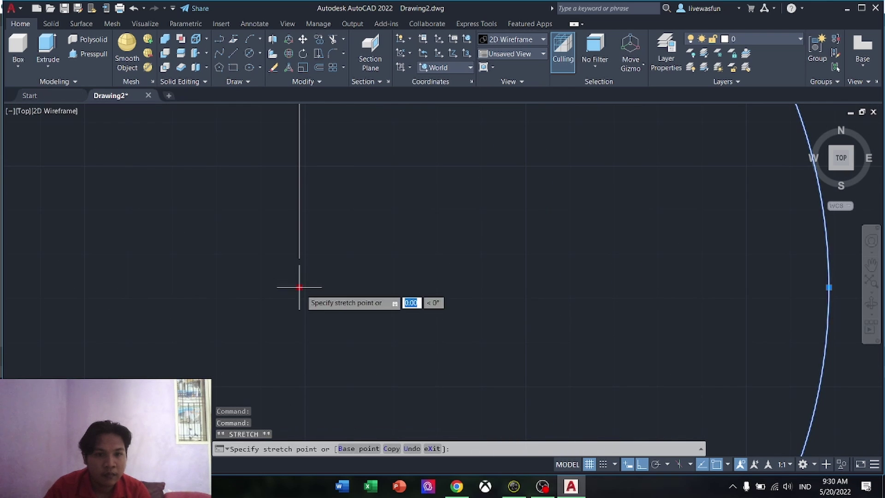
click(299, 258)
key(Escape)
scroll(424, 259, down, 6)
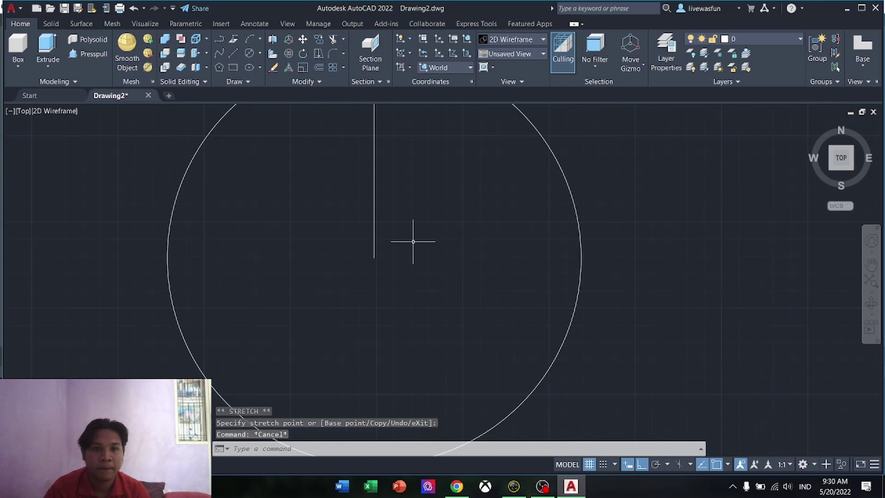
Check the alignment of the two upper circles with a temporary horizontal line from the west circle's centre, and cancel it
middle_drag(412, 186, 391, 245)
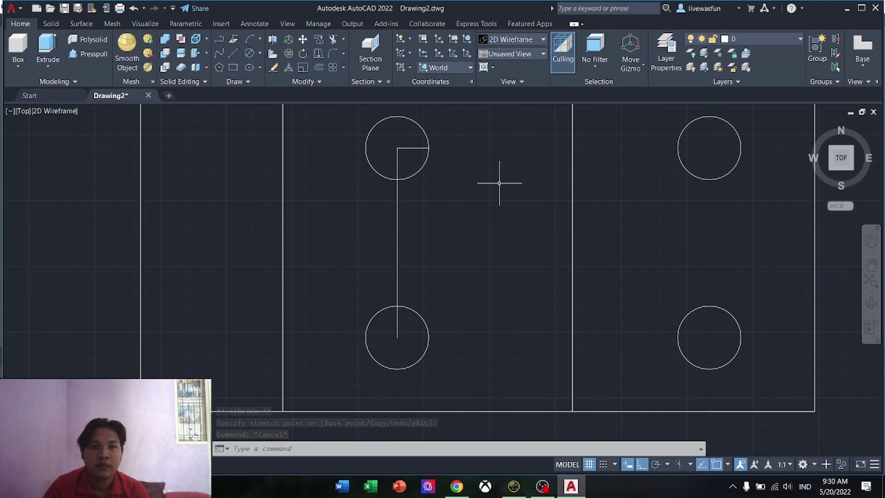
middle_drag(499, 183, 478, 227)
click(234, 54)
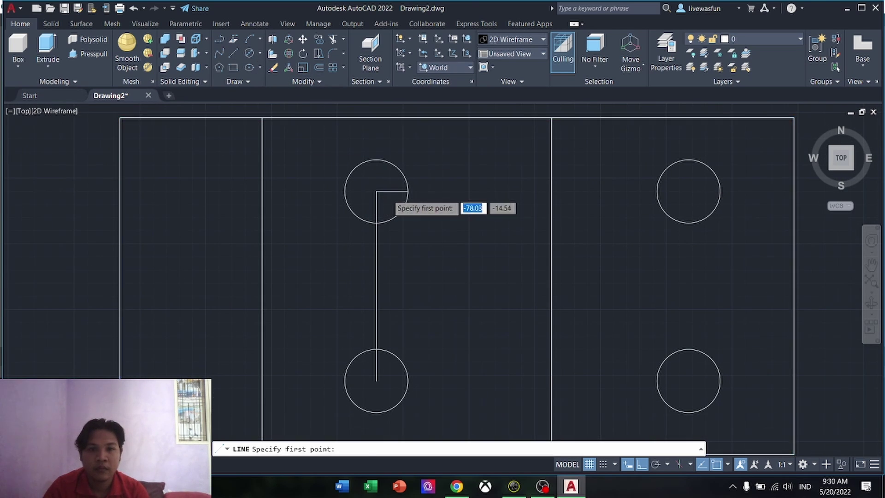
click(377, 192)
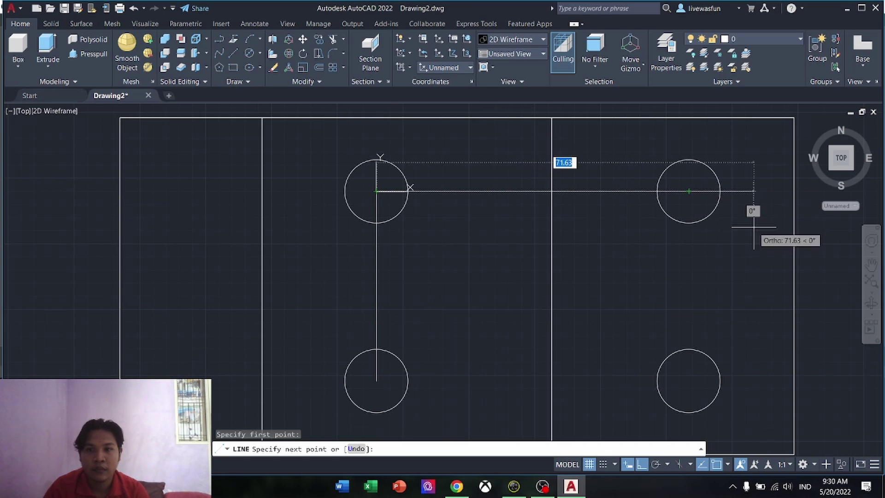
key(Escape)
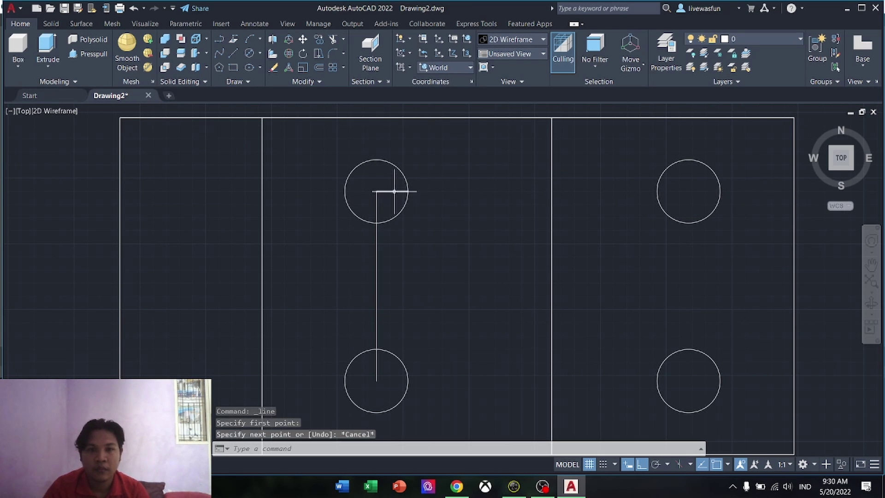
Erase the short line inside the west pair's upper circle and the 36-unit line below it
click(395, 191)
key(Delete)
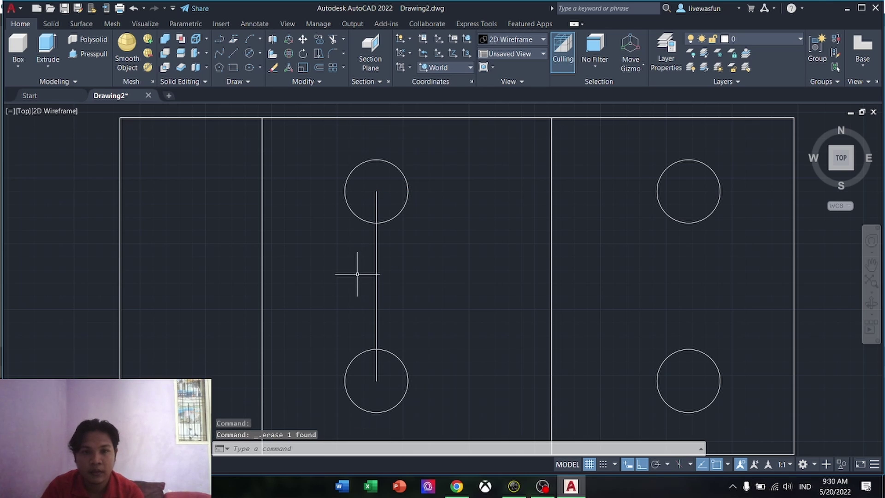
click(376, 279)
key(Delete)
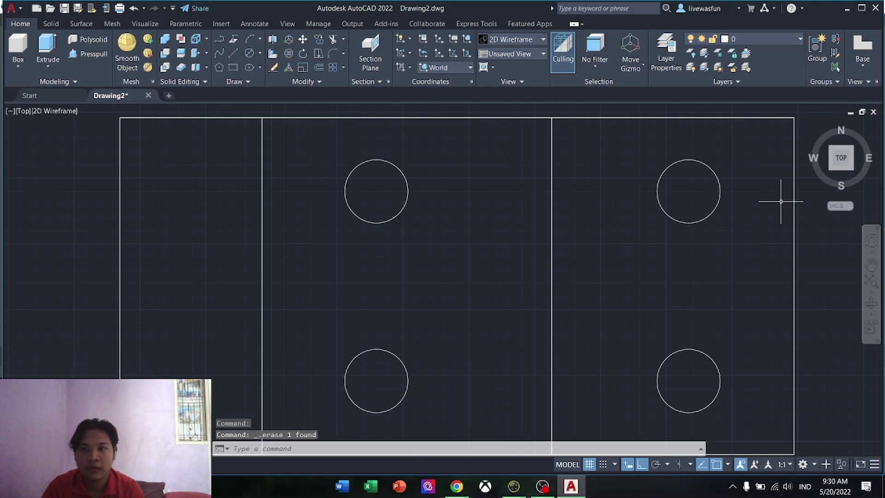
Switch to the southeast isometric view and presspull the two west circles downward to cut holes through the block
click(852, 173)
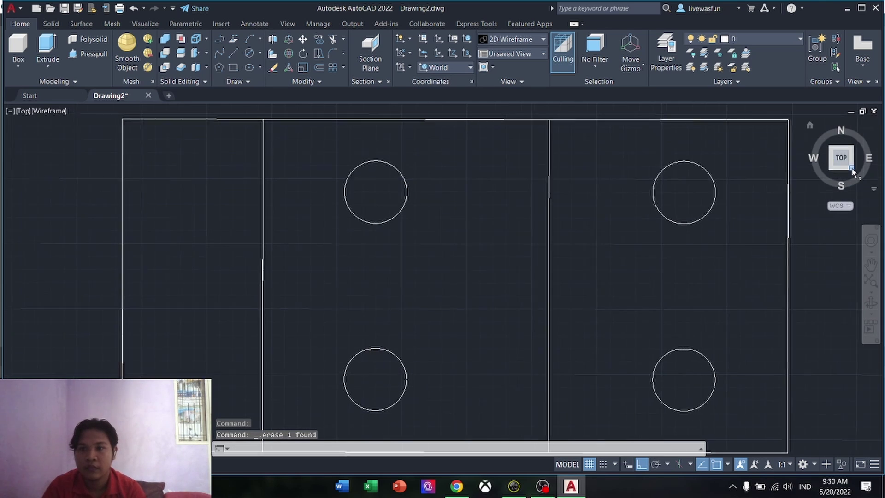
scroll(443, 231, up, 3)
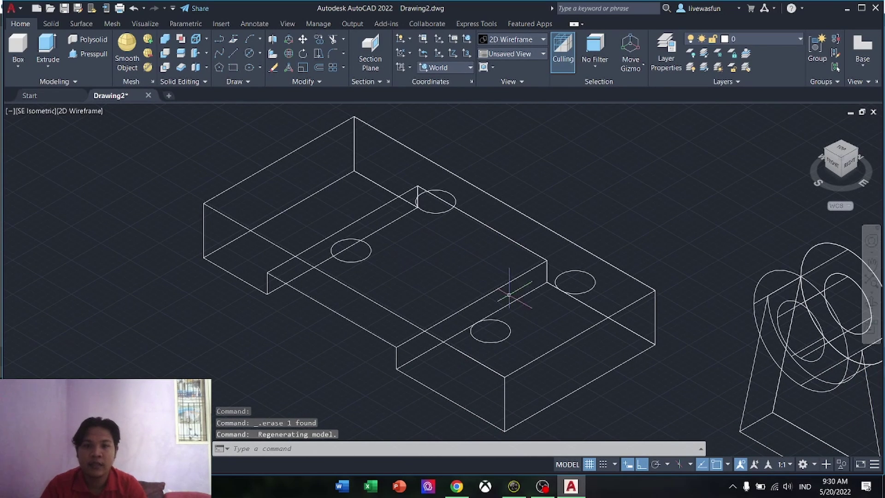
click(78, 54)
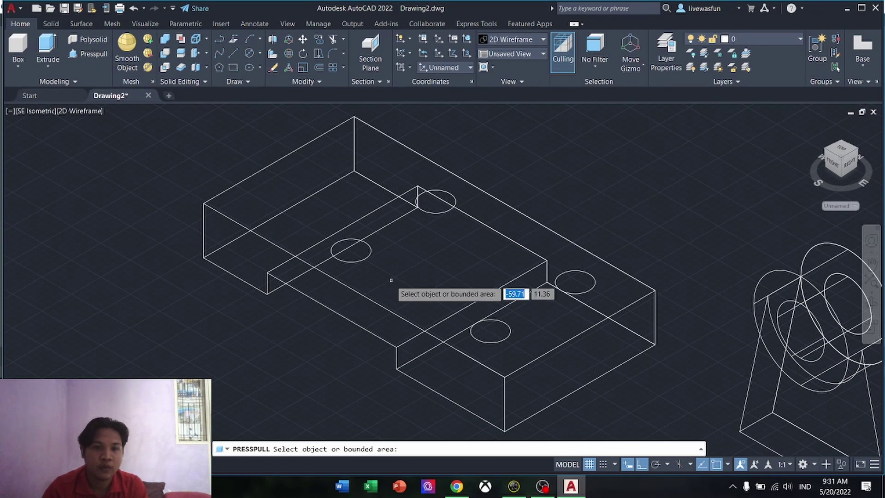
click(351, 249)
click(351, 284)
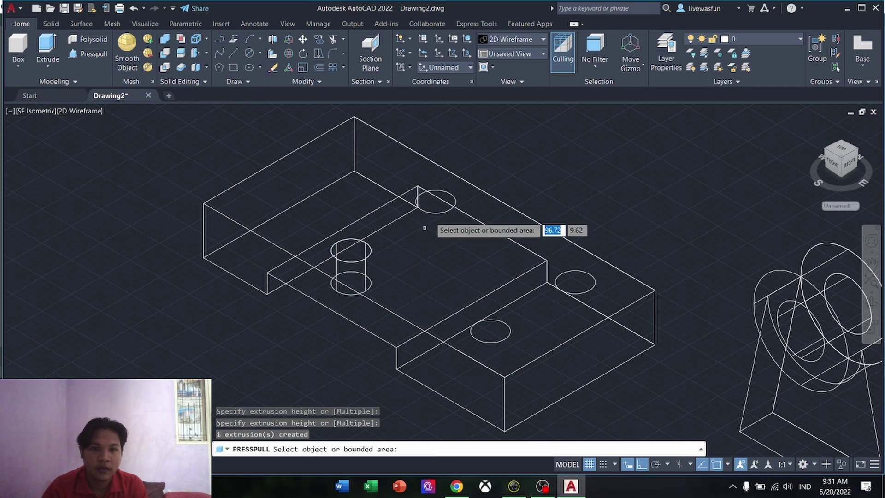
click(431, 199)
click(456, 382)
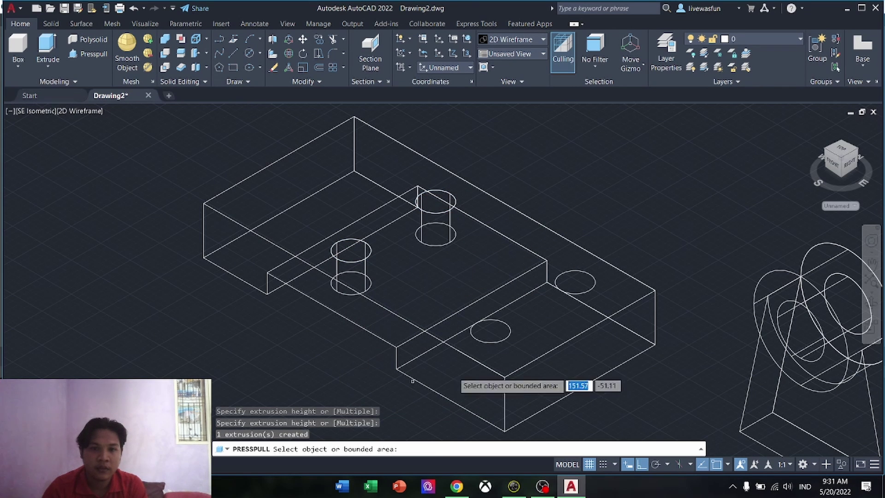
Presspull the two east circles downward to cut holes through the thicker end of the block, and finish the command
click(490, 332)
click(491, 385)
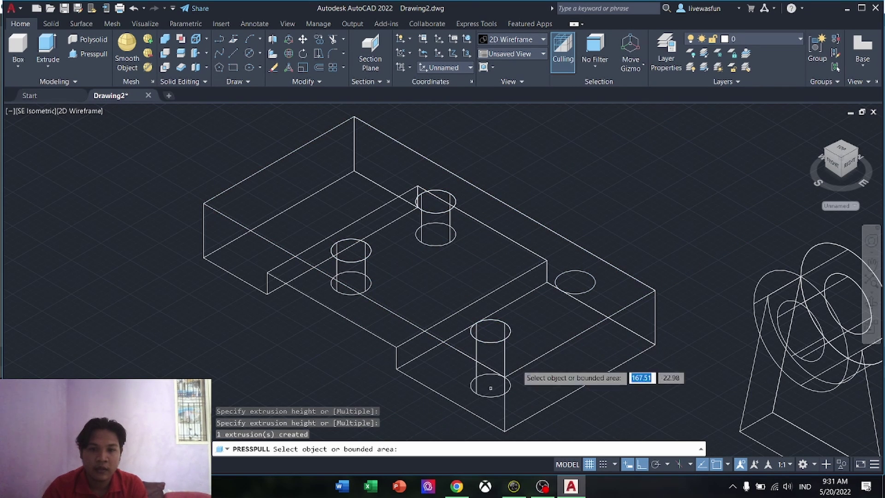
click(576, 282)
click(588, 442)
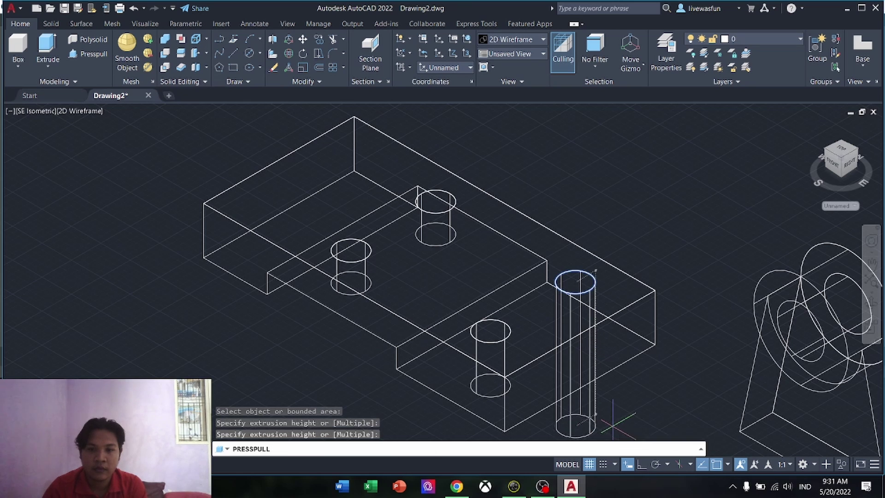
middle_drag(711, 391, 503, 312)
scroll(508, 322, down, 3)
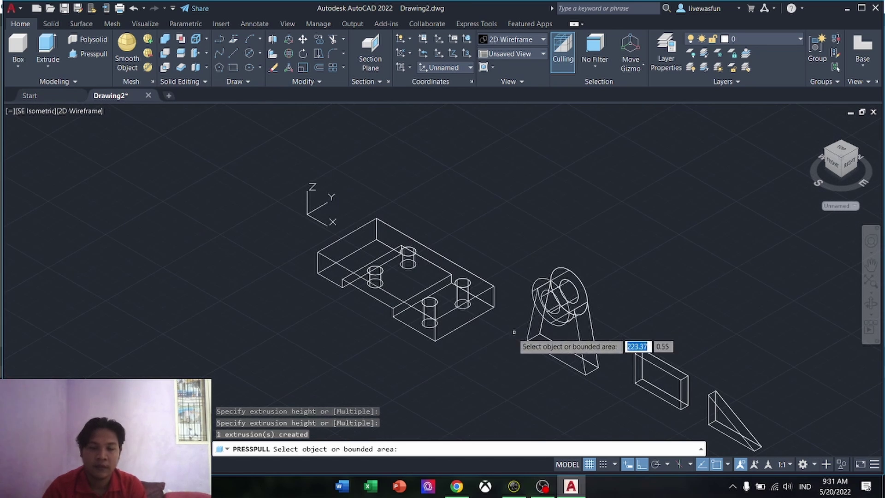
key(Return)
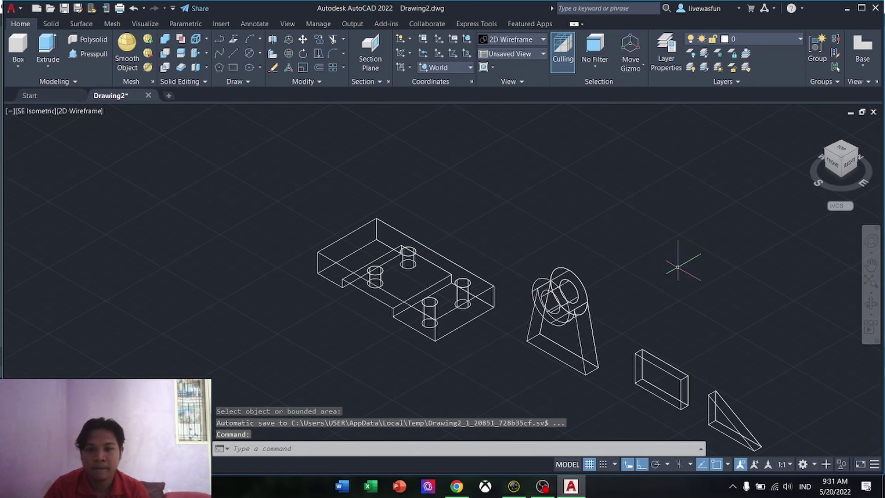
Change the visual style to Realistic with all four parts in sight
middle_drag(678, 267, 632, 225)
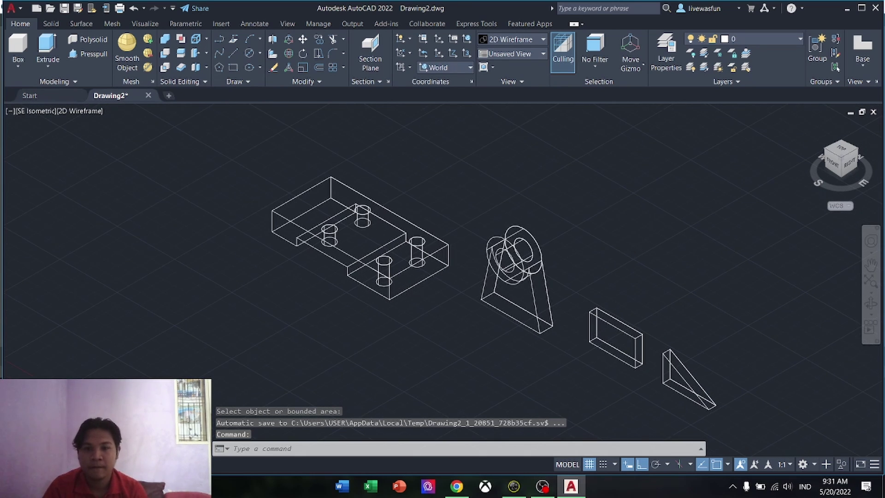
click(81, 111)
click(108, 172)
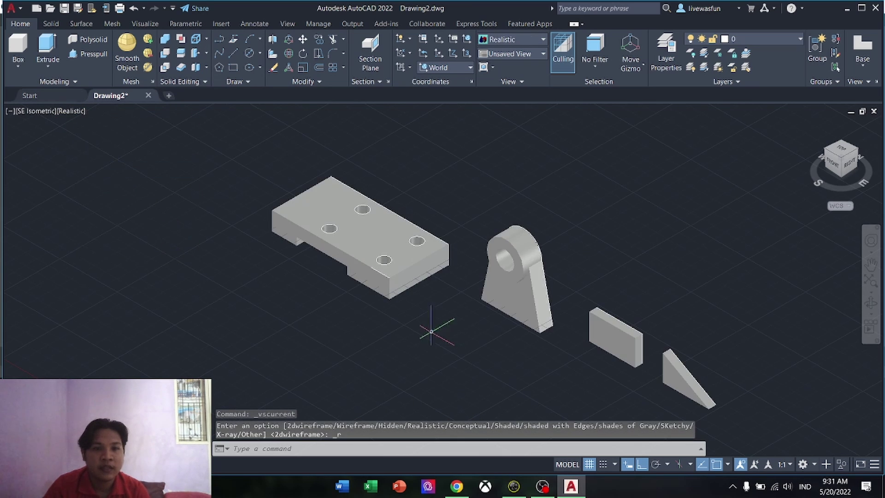
scroll(397, 317, up, 2)
scroll(402, 312, down, 2)
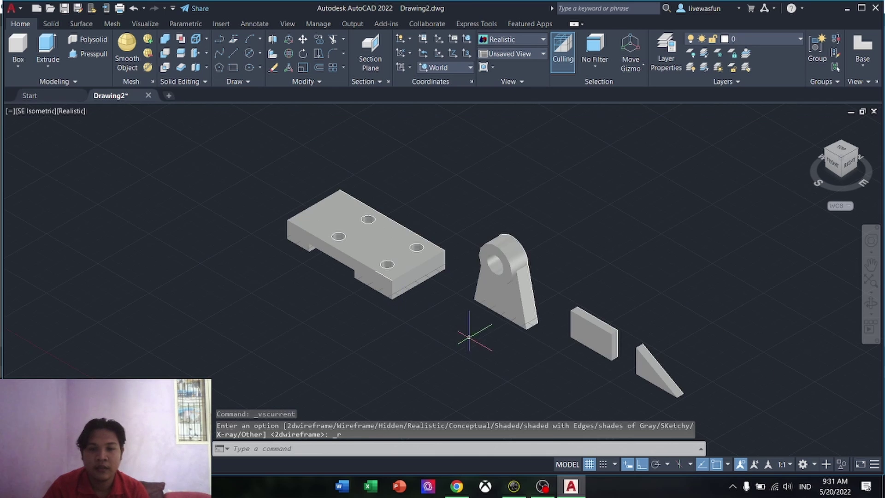
click(534, 358)
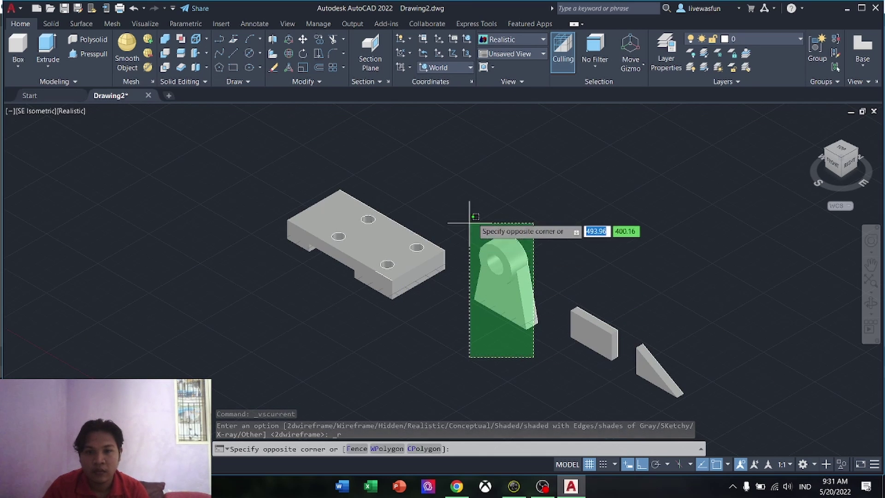
click(451, 352)
click(384, 341)
click(284, 141)
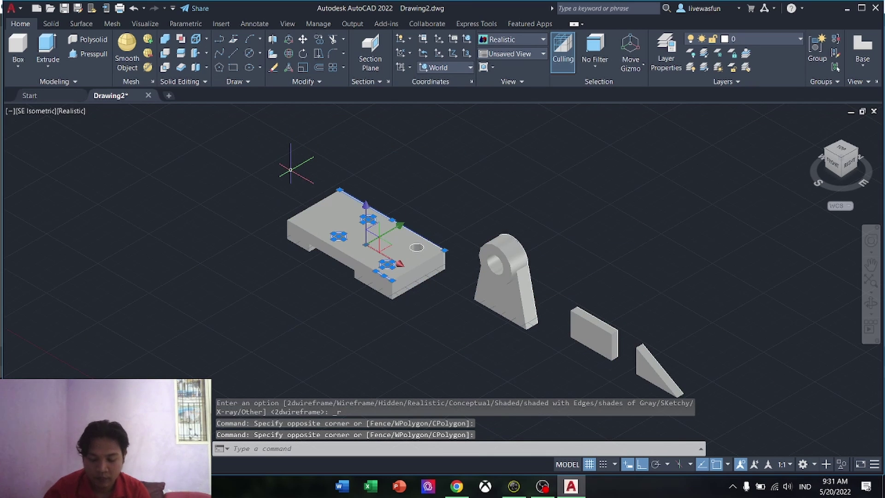
key(Escape)
Select the whole base plate with its hole circles and outline, and apply JOIN to the objects
click(403, 336)
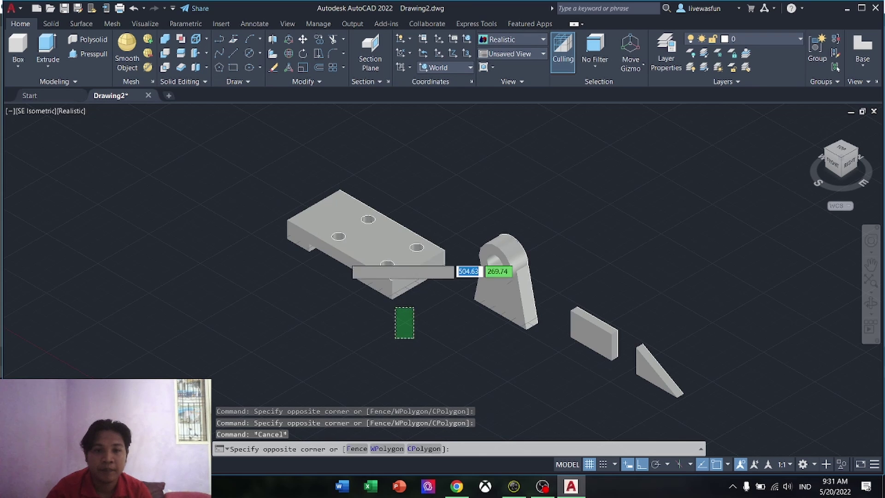
click(308, 180)
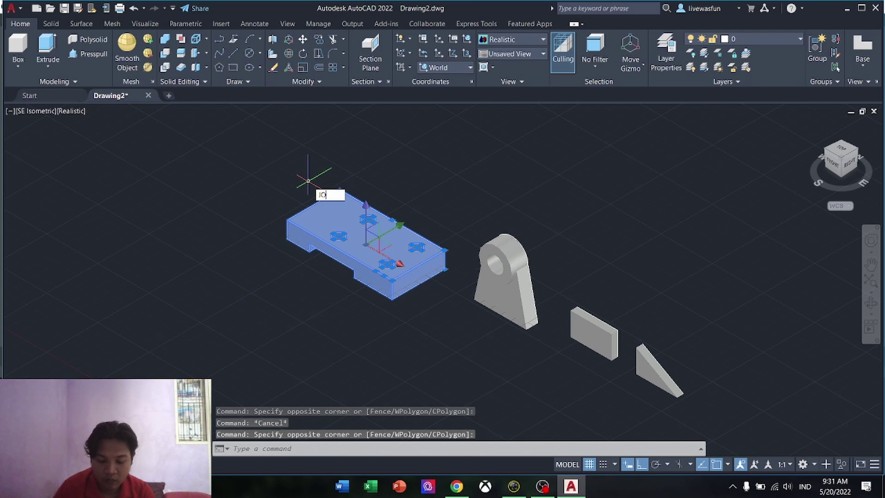
key(Return)
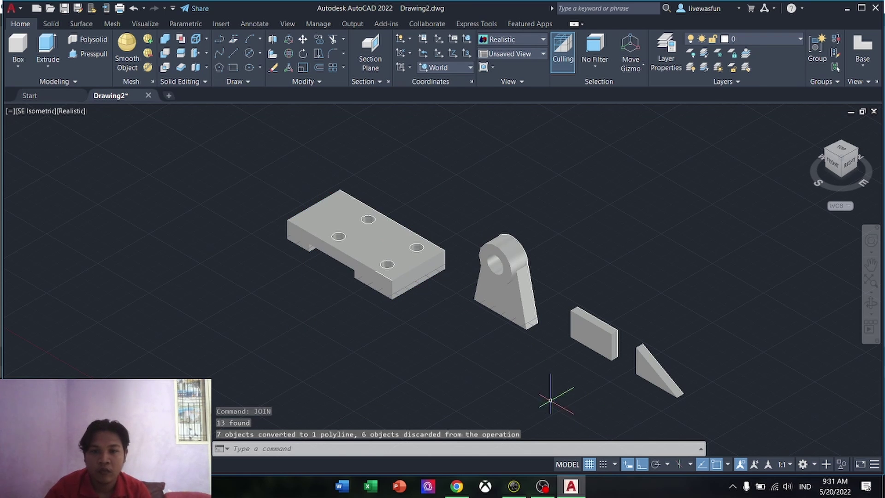
Select all objects of the upright lug with the round eye and apply JOIN to them
click(527, 372)
click(483, 221)
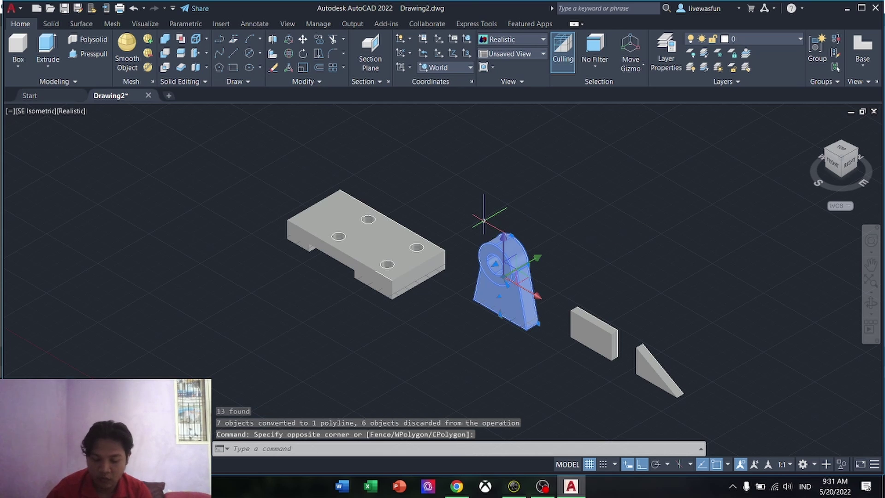
key(Return)
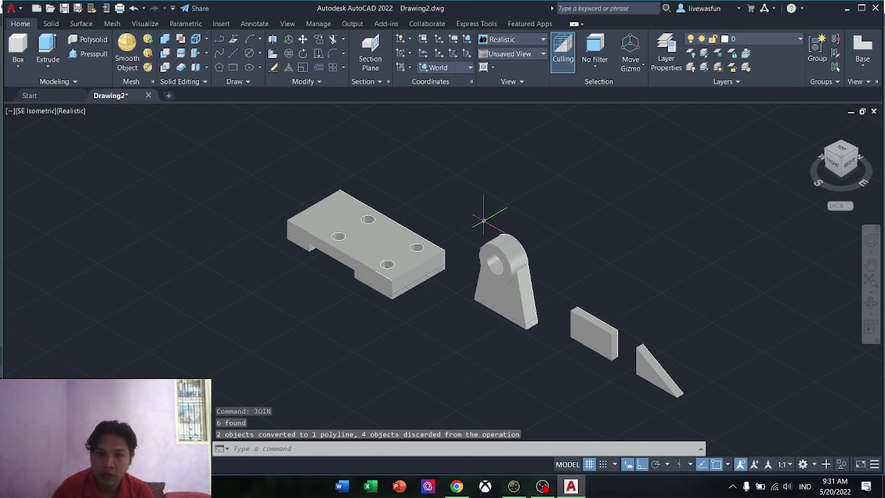
Select all objects of the upright lug with the round eye and combine its solids with UNION
click(524, 366)
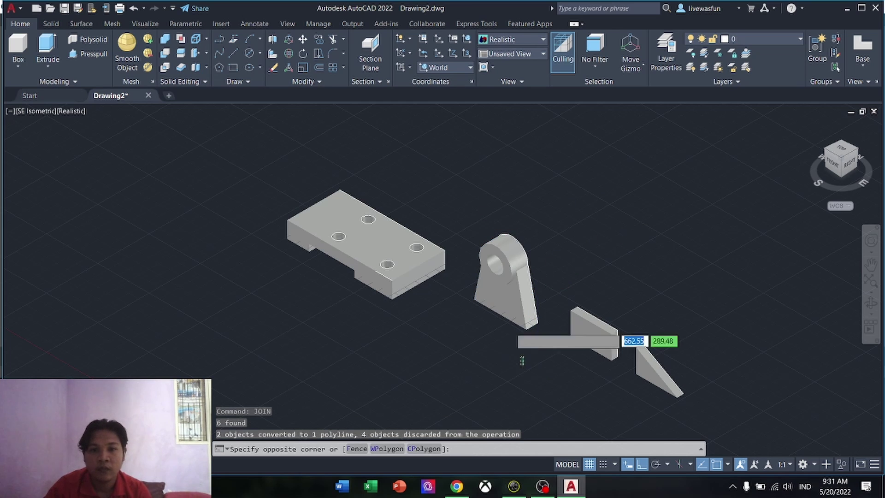
click(483, 233)
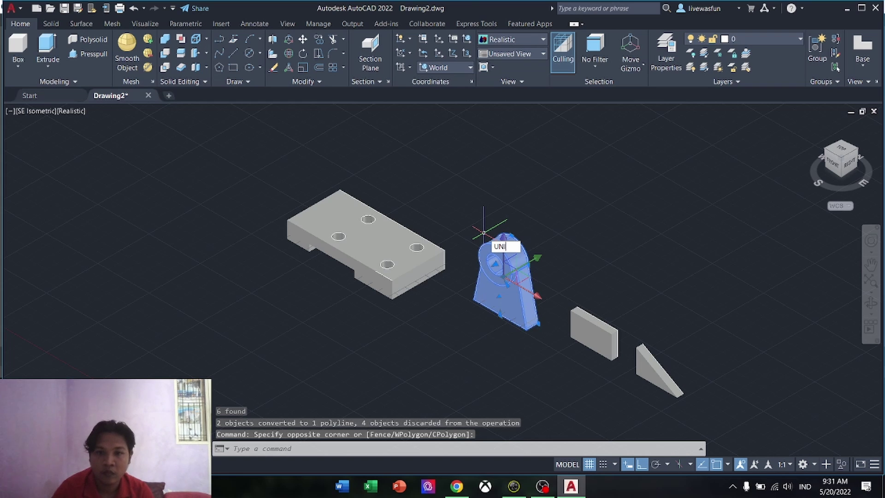
key(Return)
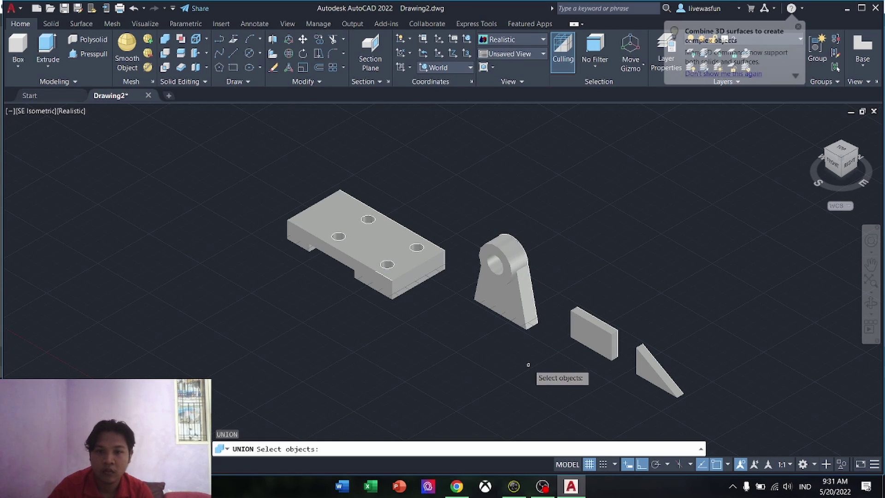
click(529, 359)
click(492, 242)
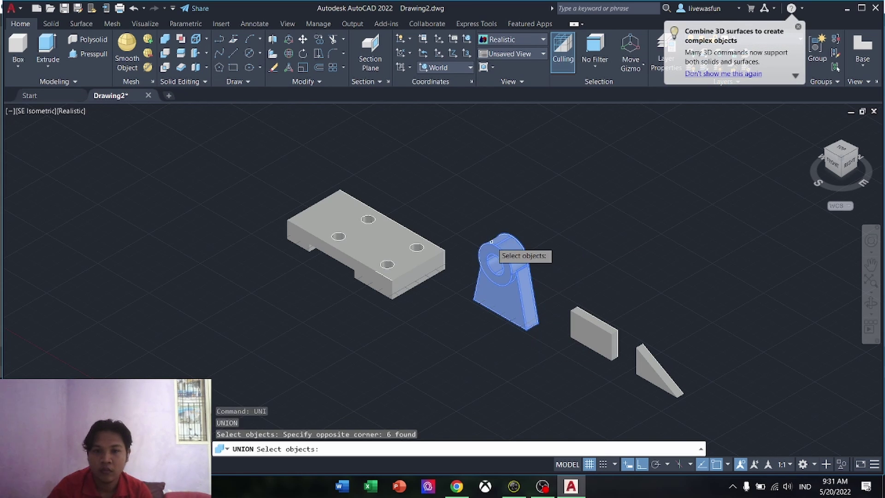
key(Return)
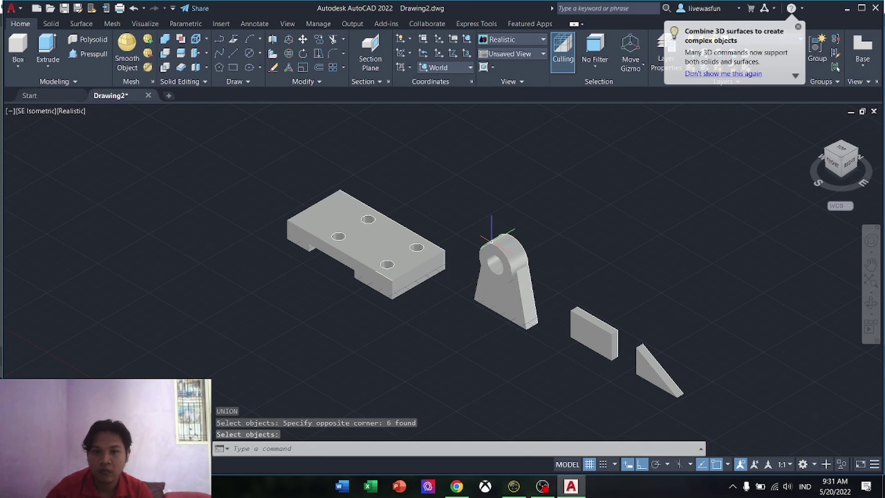
key(Return)
Copy the unified lug and paste the duplicate between the original lug and the near end of the base plate
click(520, 314)
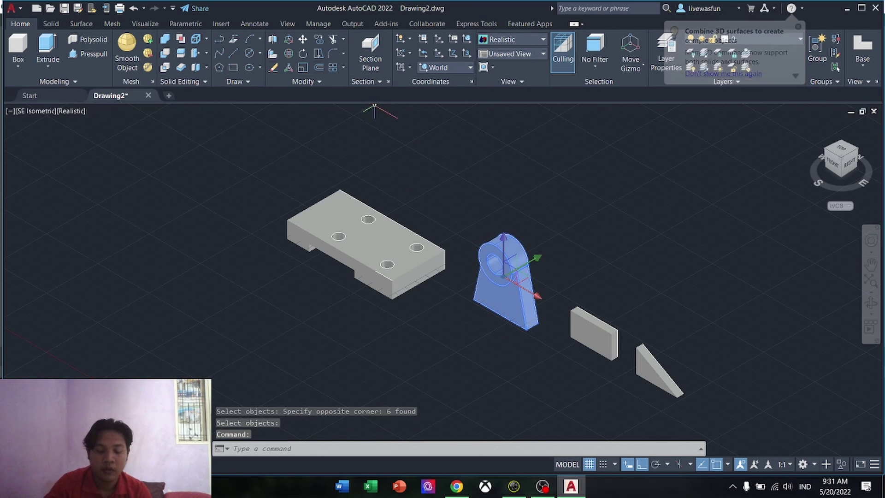
key(ctrl+c)
key(ctrl+v)
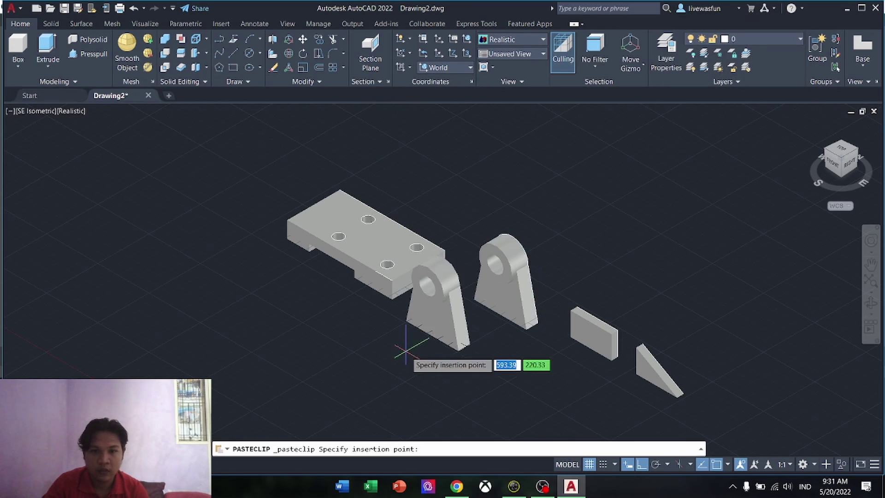
click(465, 392)
Try to rotate the pasted lug about its vertical axis with 3DROTATE, and undo that rotation
click(491, 394)
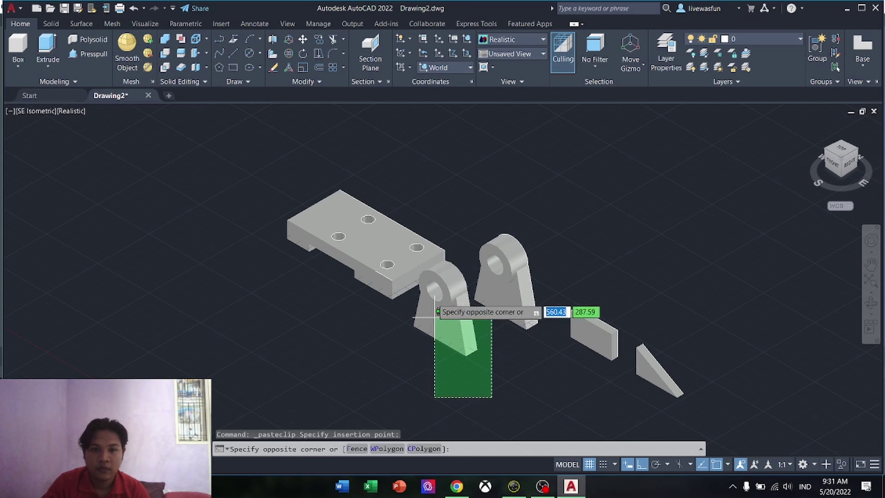
click(427, 290)
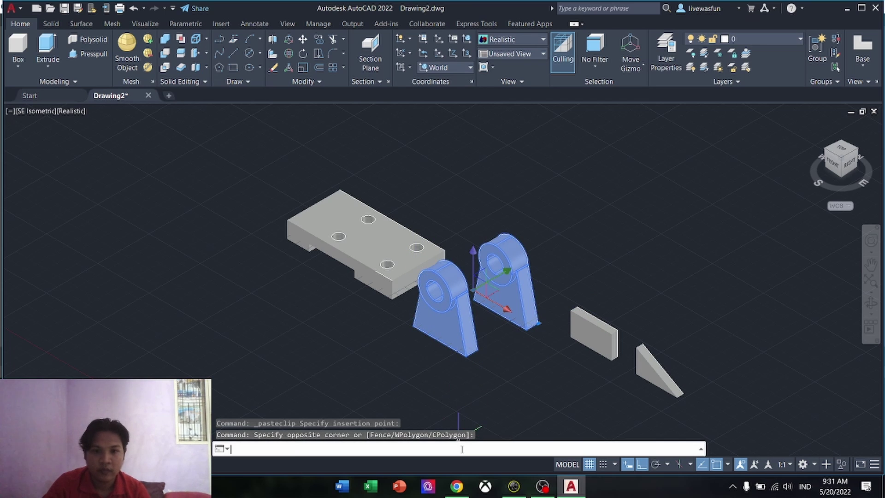
key(Escape)
click(450, 339)
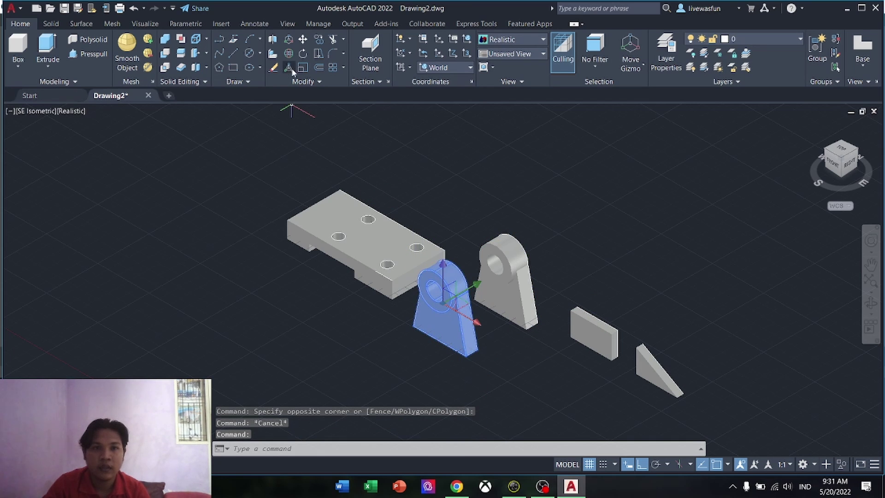
click(289, 68)
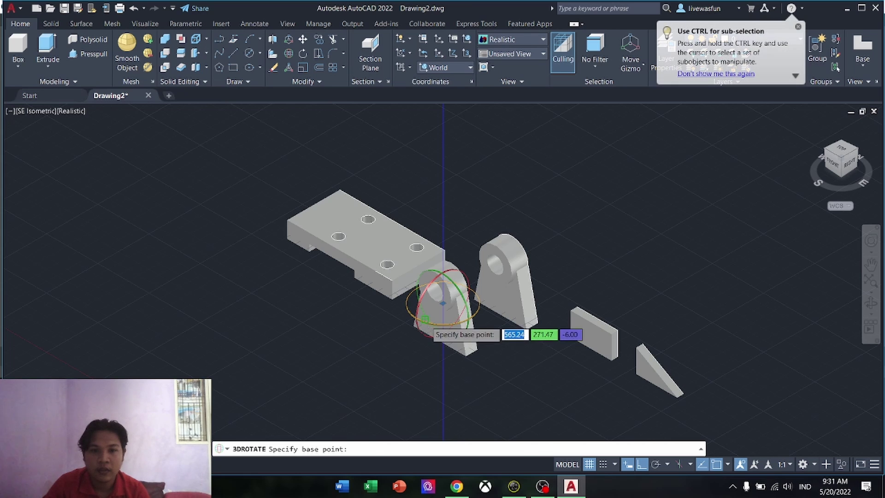
click(443, 303)
click(433, 321)
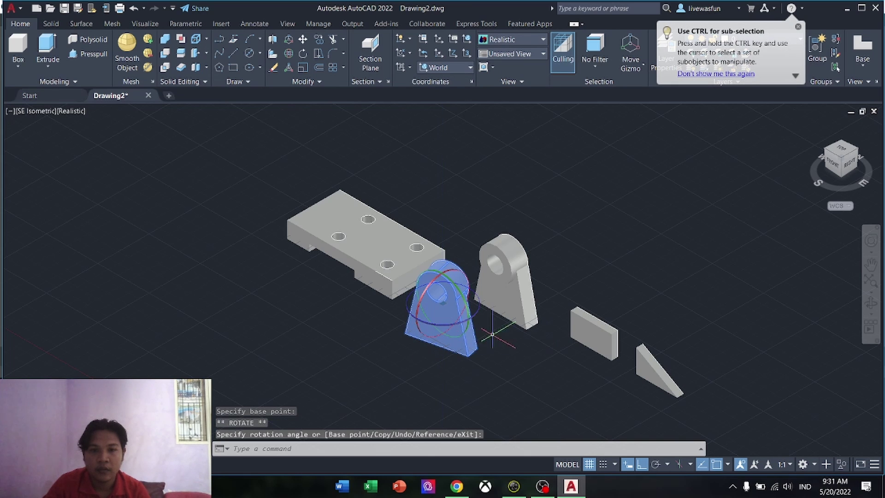
click(508, 353)
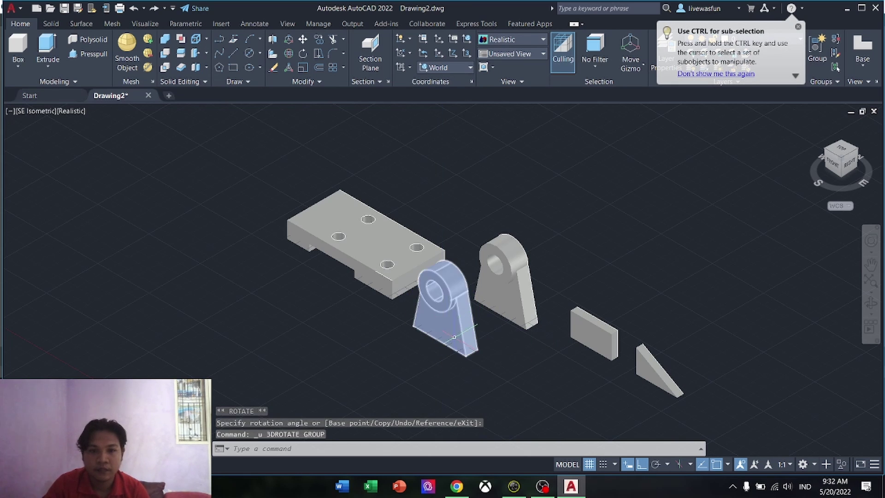
key(ctrl+z)
Rotate the pasted lug a quarter turn about its vertical axis, with its round boss pointing toward the base plate side
click(288, 54)
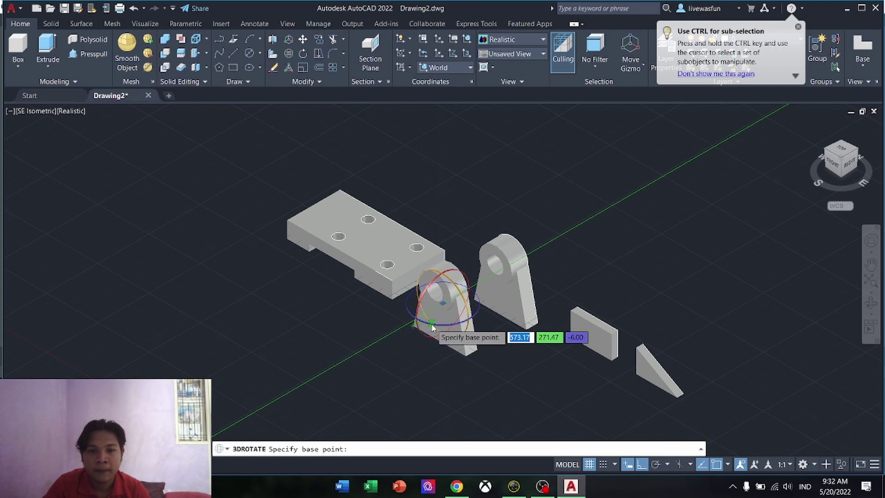
scroll(433, 328, up, 5)
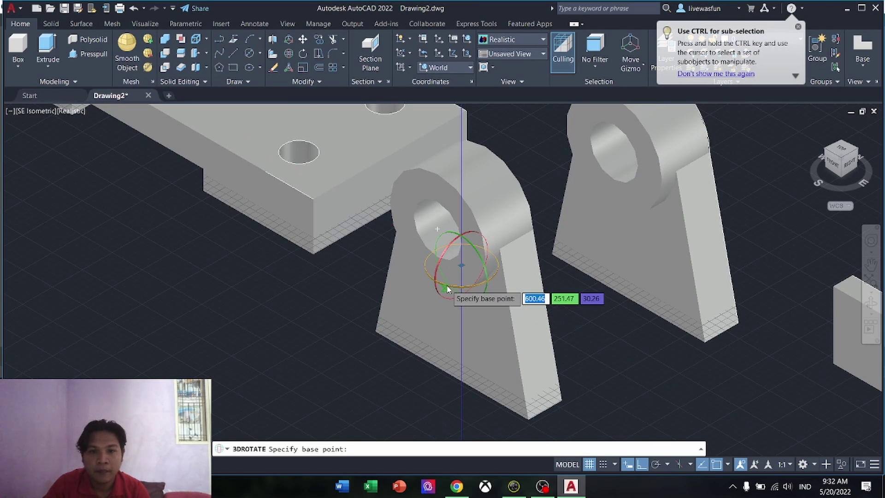
click(447, 288)
key(Escape)
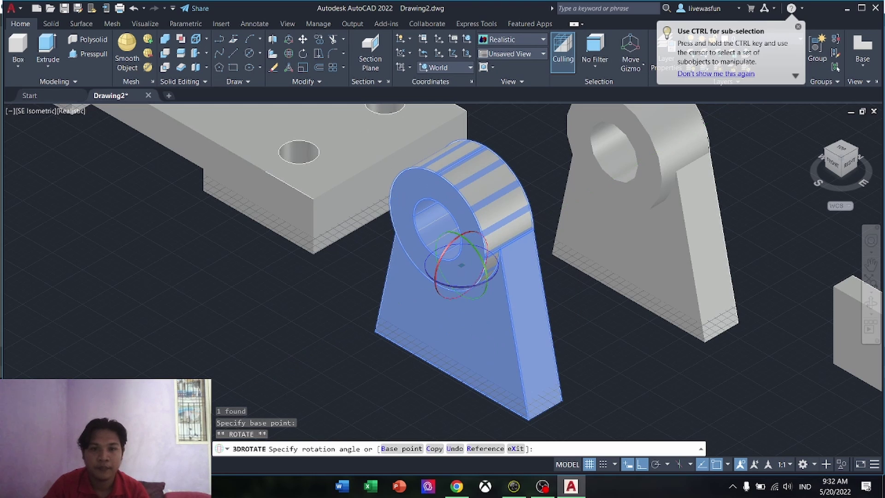
click(461, 290)
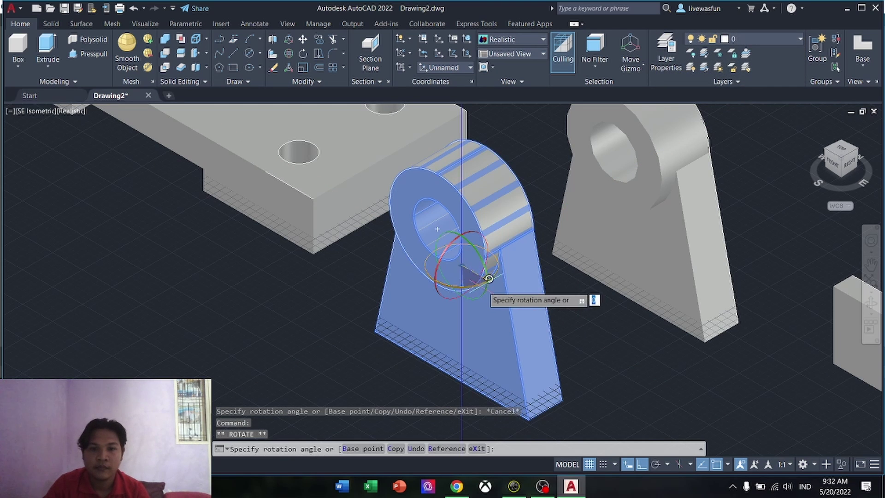
click(399, 281)
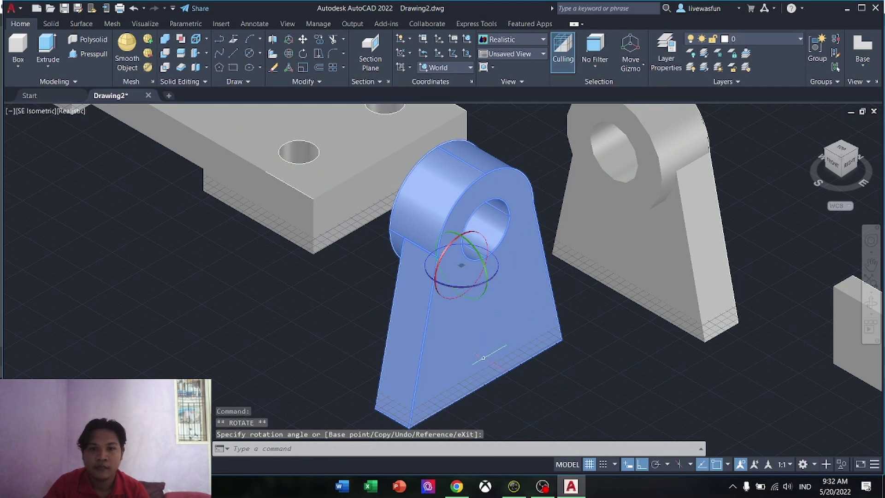
Rotate the original lug a quarter turn about its vertical axis to face the same way as the pasted lug
click(650, 278)
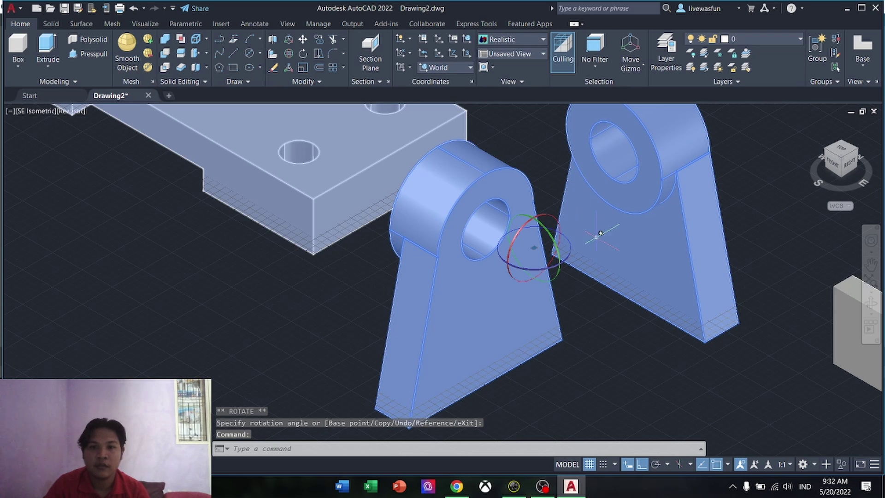
key(Escape)
click(670, 266)
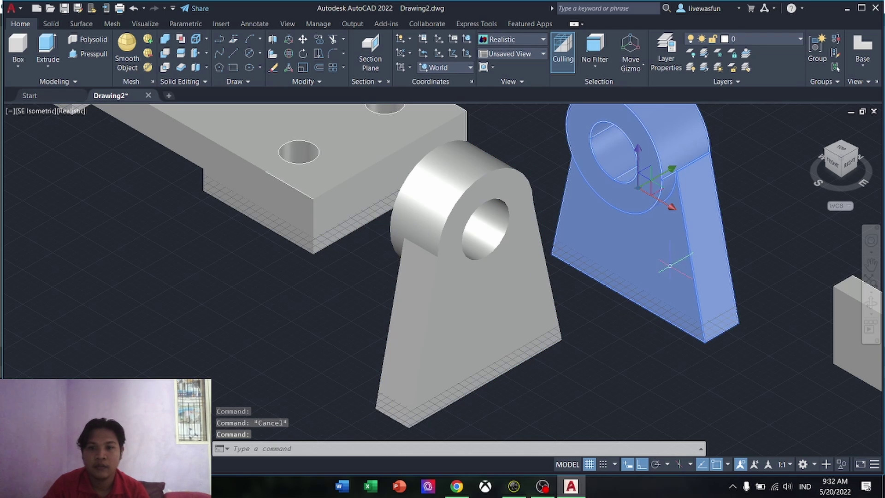
click(289, 54)
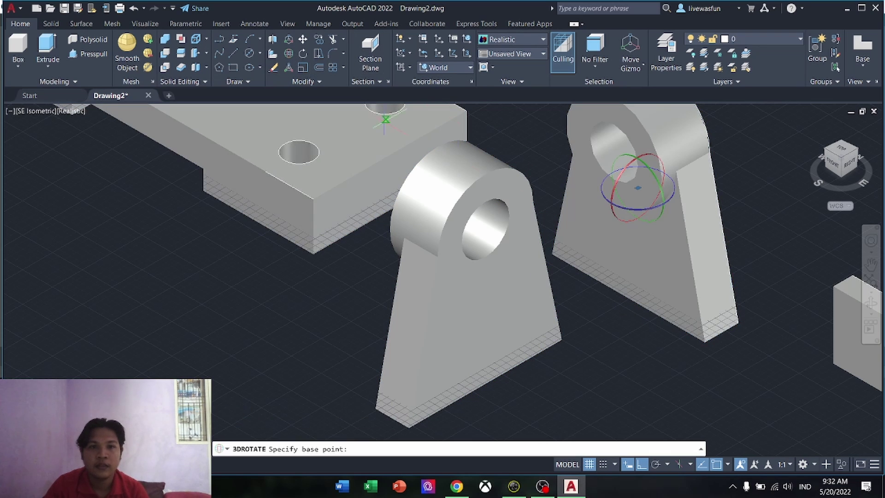
click(635, 212)
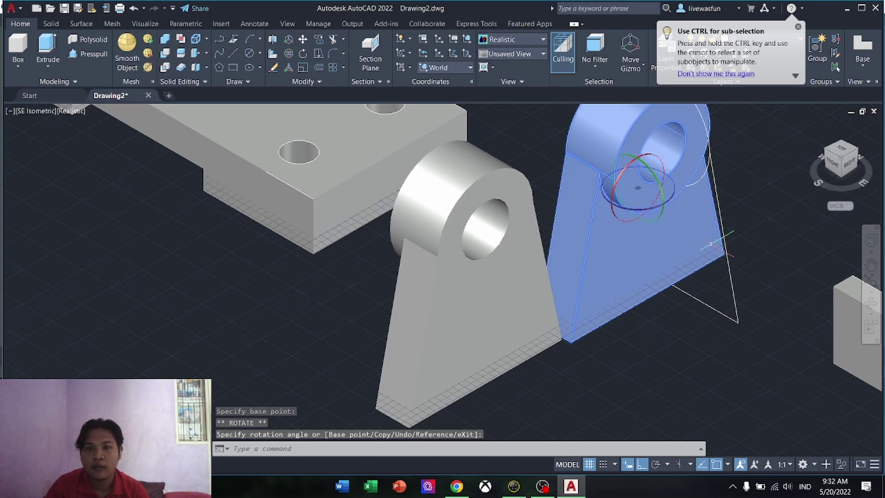
key(Escape)
Try to combine the base plate with its hole circles and outline using UNION
scroll(698, 318, down, 3)
middle_drag(699, 319, 710, 376)
click(614, 332)
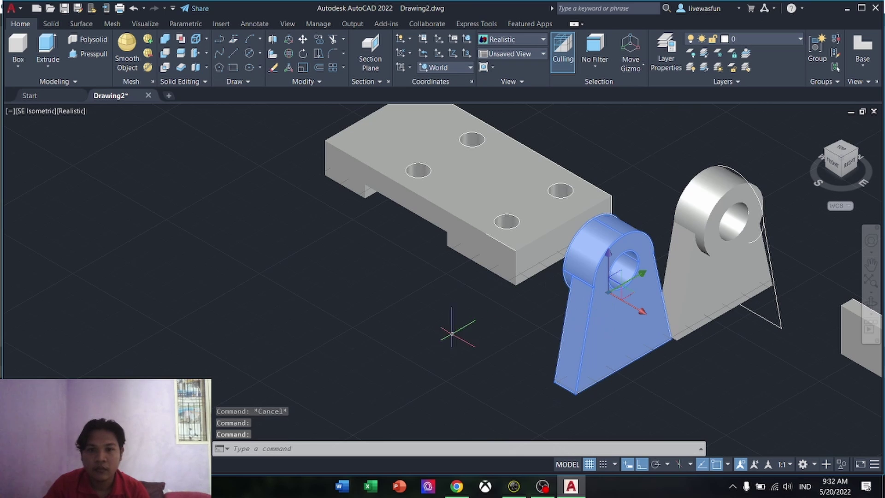
key(Escape)
click(505, 339)
click(406, 133)
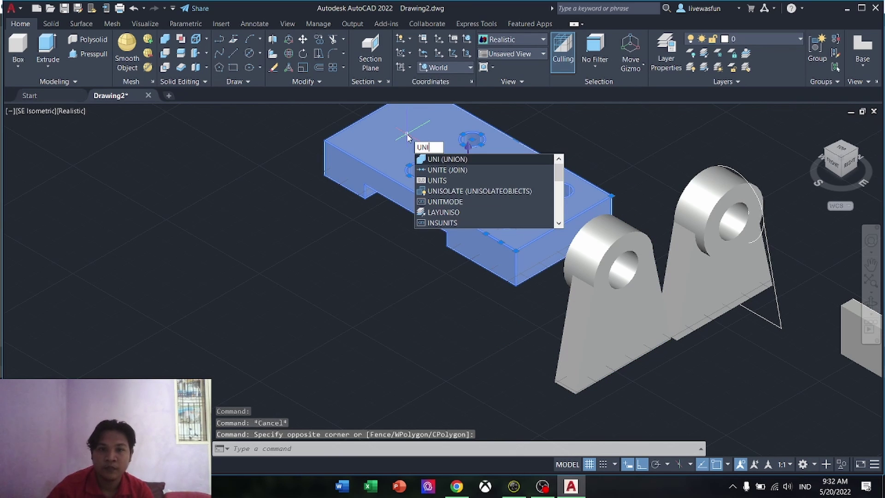
click(466, 160)
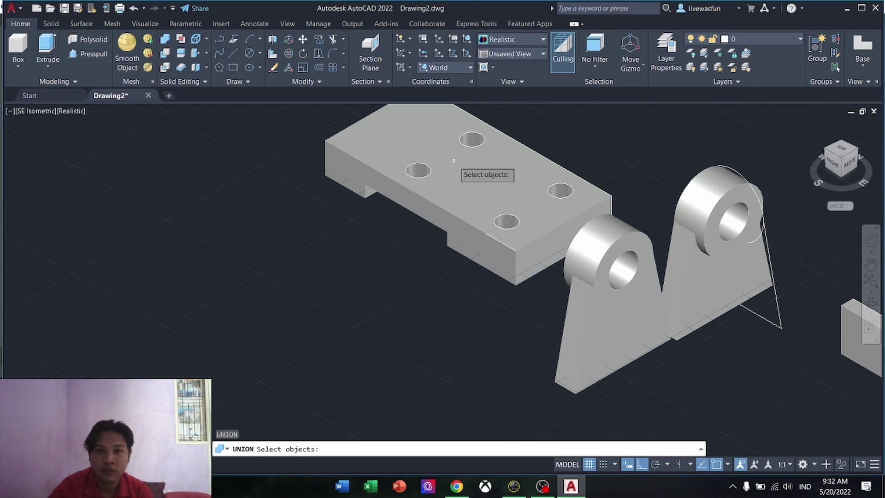
click(483, 320)
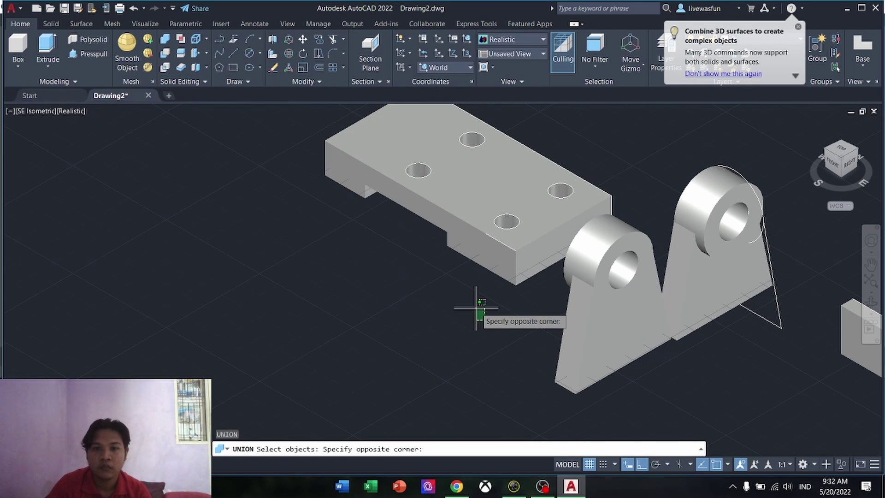
key(Escape)
click(536, 303)
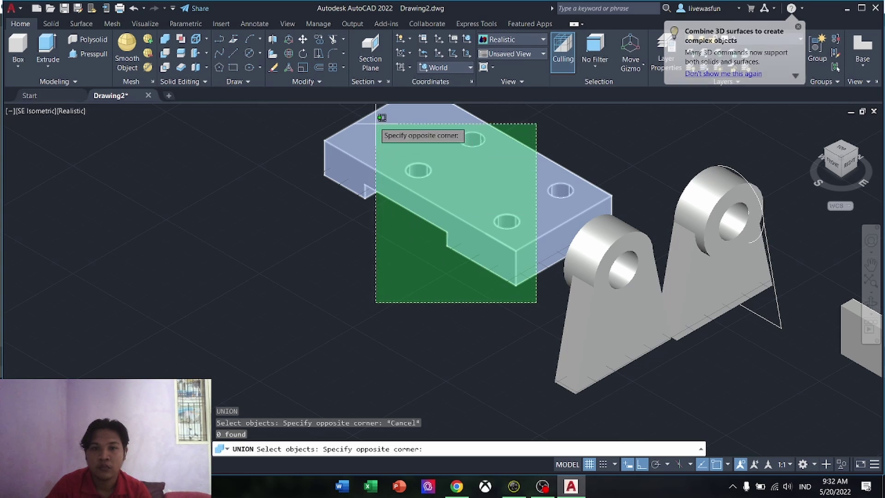
click(326, 114)
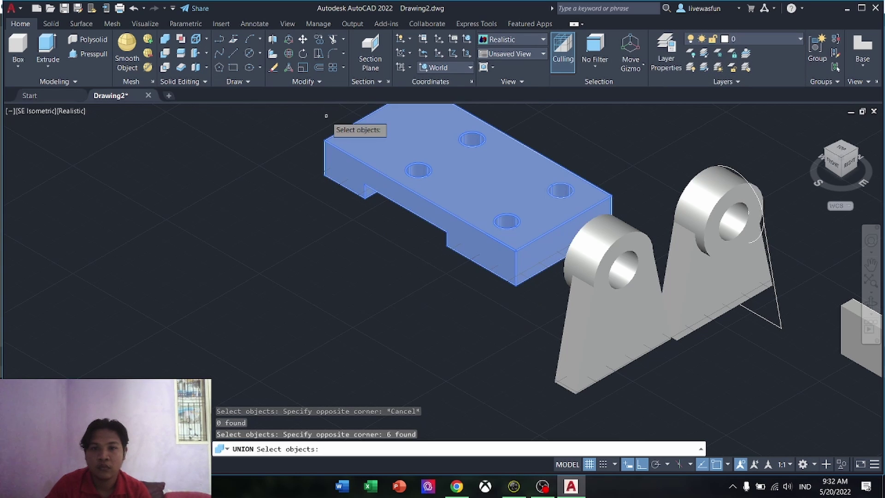
key(Return)
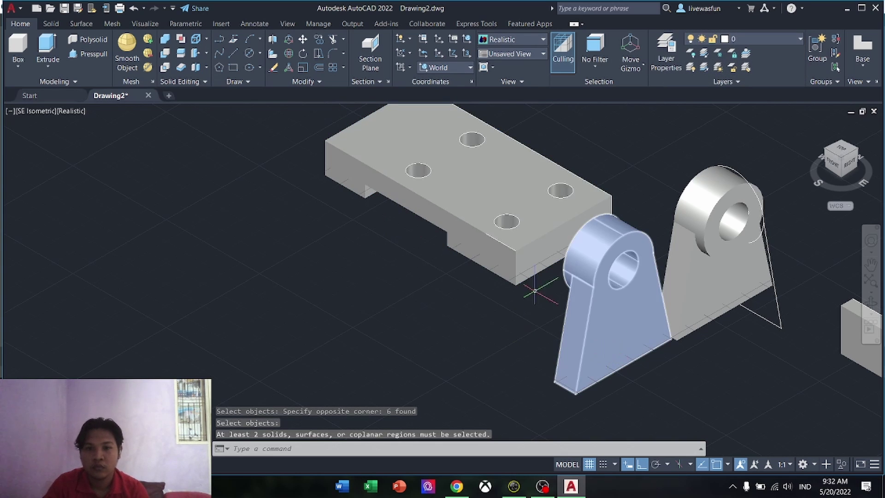
Move only the base plate solid along the negative Y direction, clear of its leftover outline and hole circles
click(440, 207)
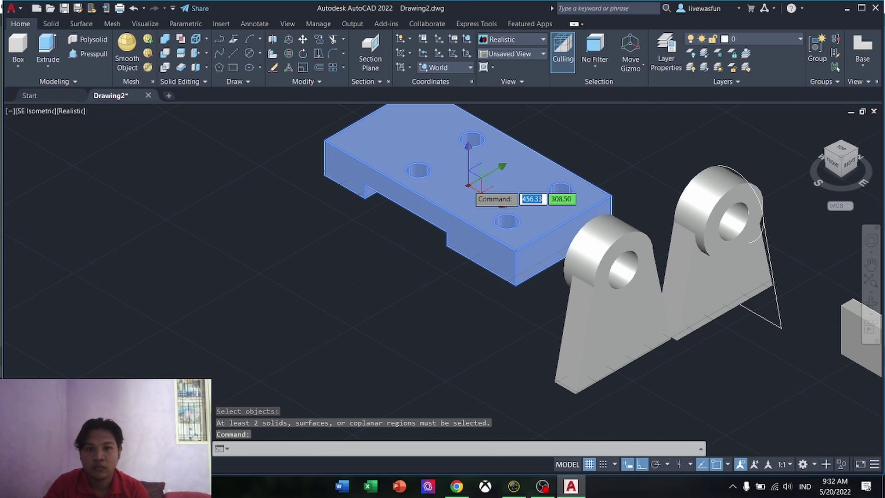
key(Escape)
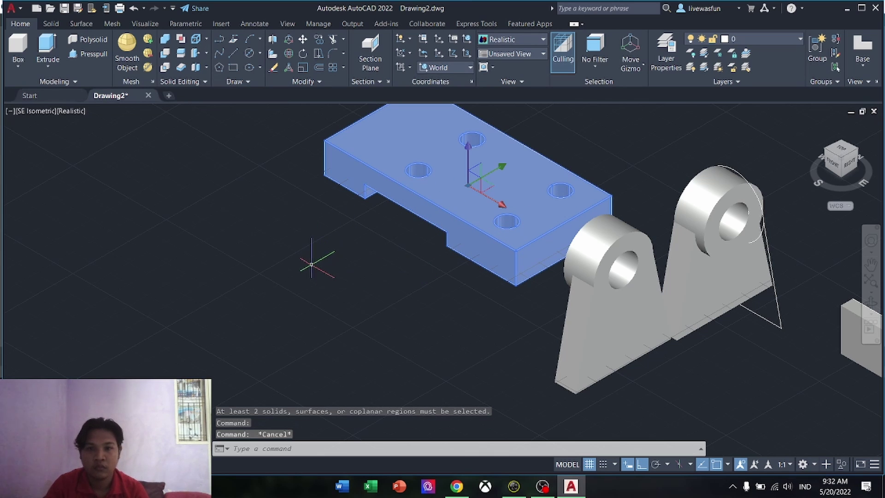
click(304, 39)
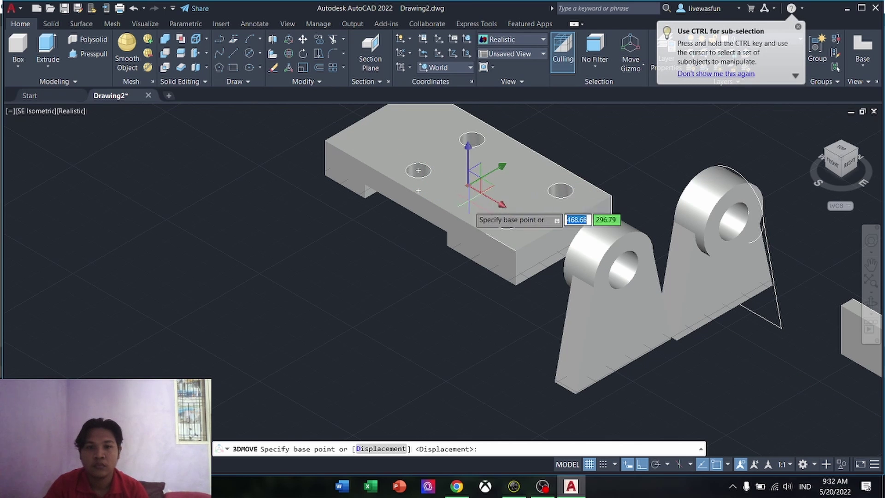
click(519, 312)
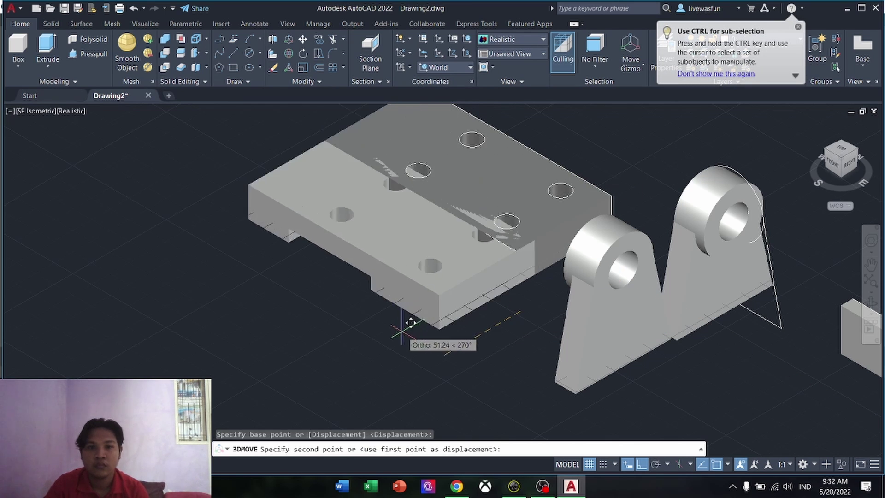
click(318, 348)
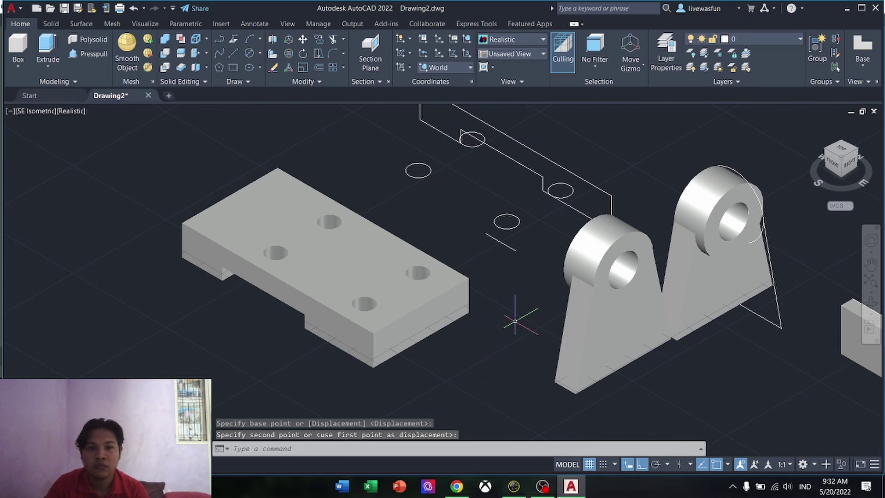
key(Escape)
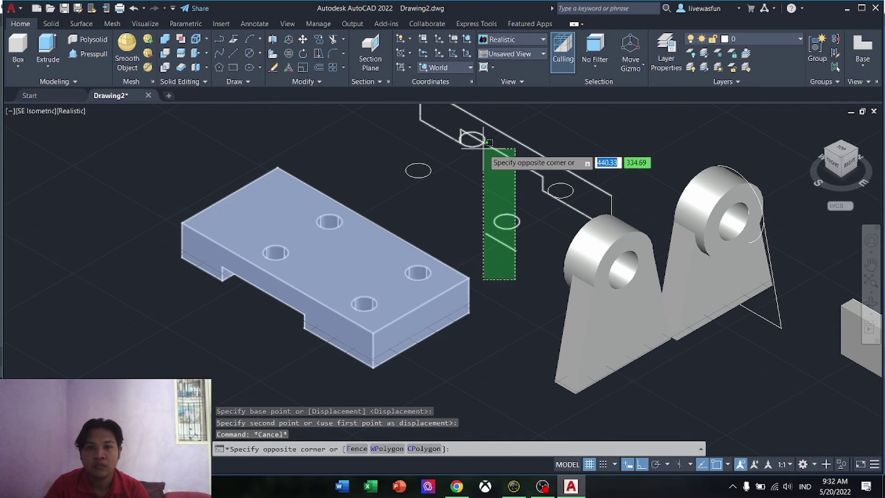
Erase the leftover base plate outline, the stray hole circles and the loose straight outline lines beside the lugs
click(481, 134)
key(Delete)
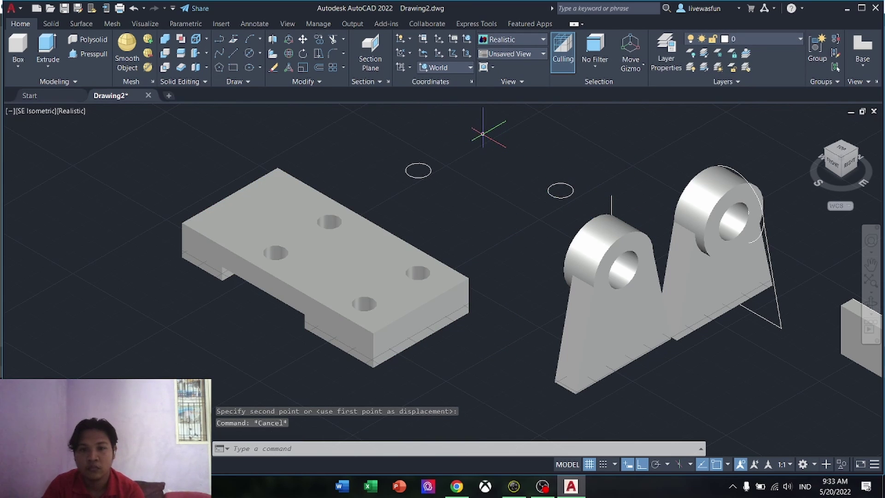
click(561, 190)
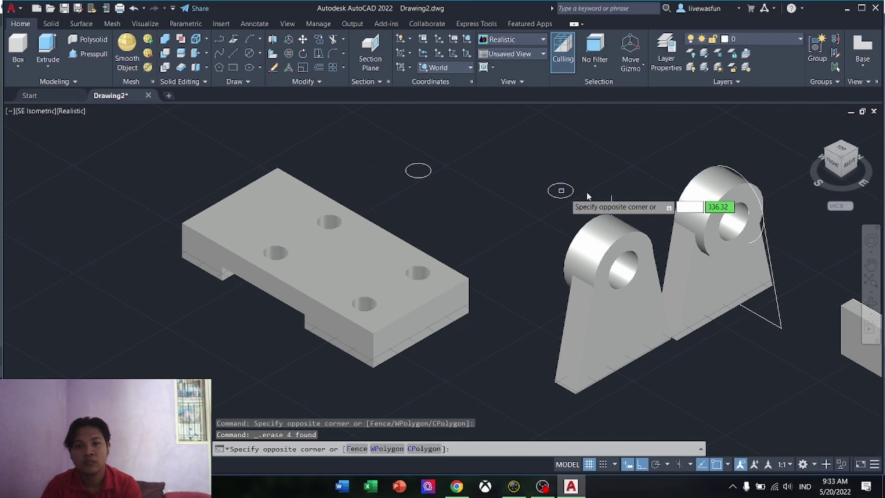
click(562, 192)
click(558, 199)
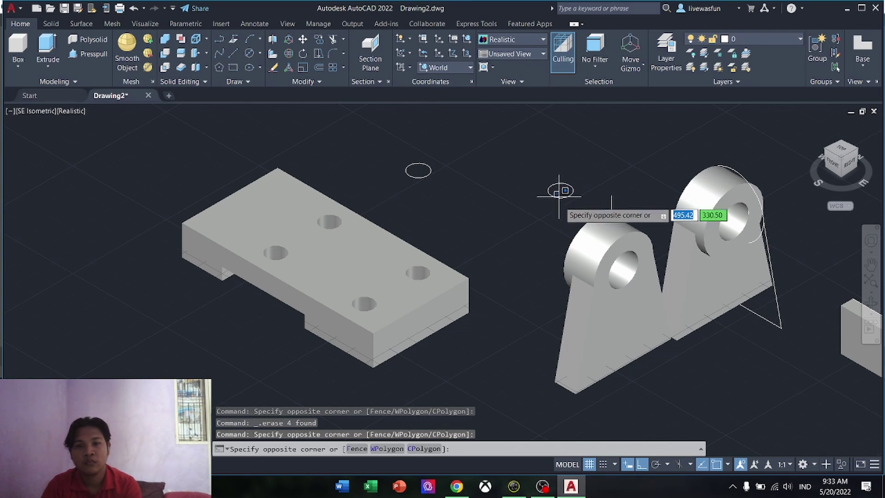
click(726, 221)
key(Delete)
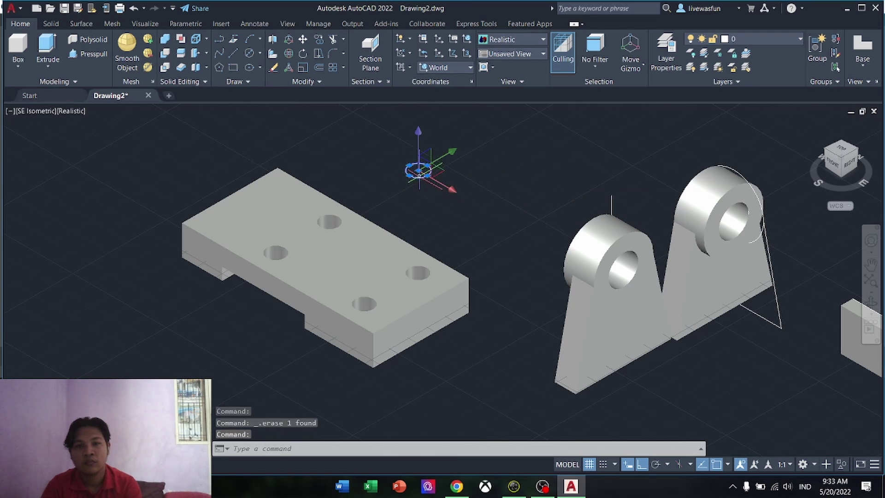
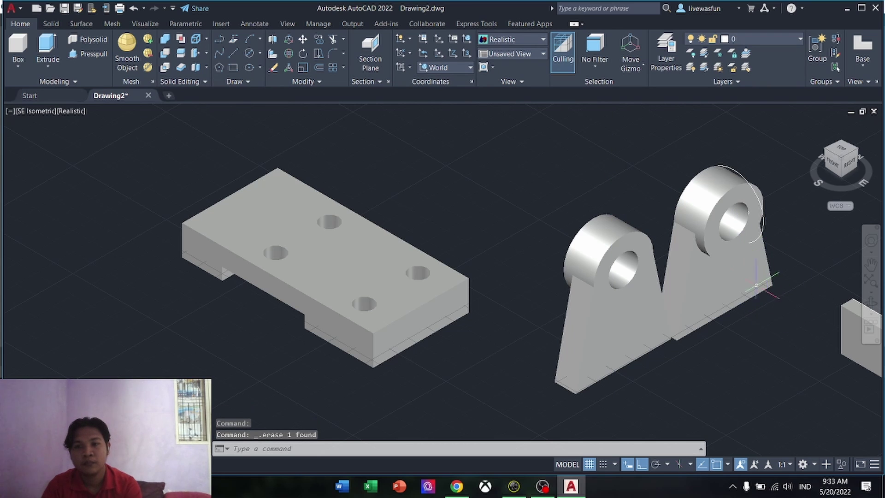
Try to move the lug nearest the base plate by its front bottom edge midpoint onto the midpoint of the plate's far short top edge
click(604, 313)
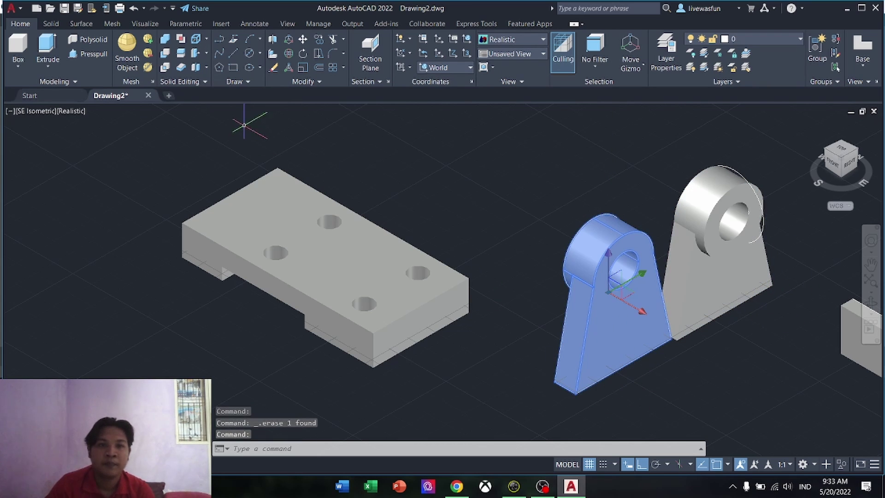
click(301, 42)
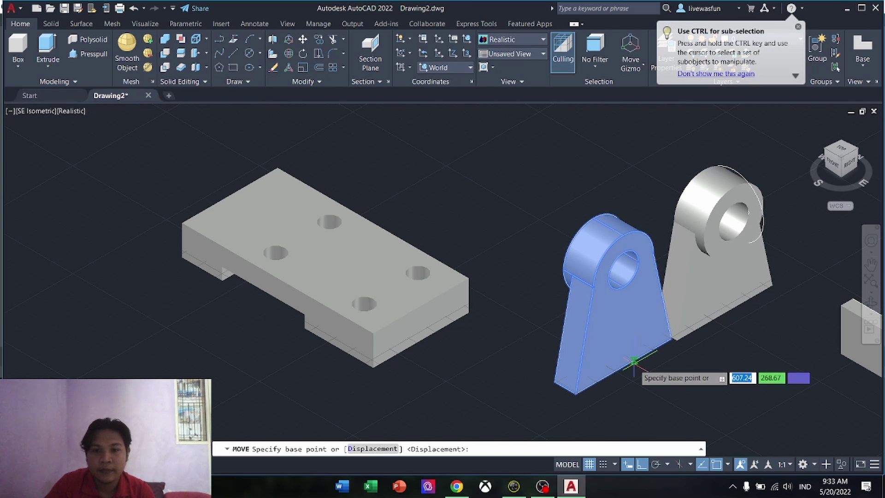
scroll(634, 364, up, 5)
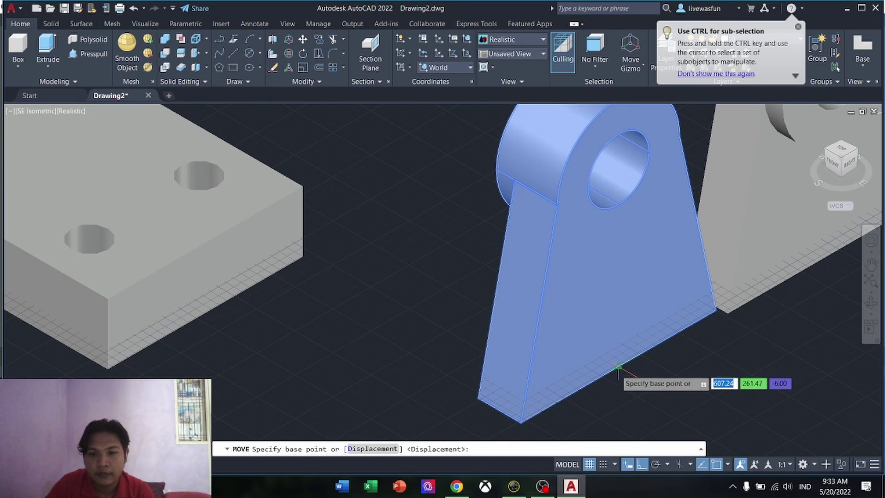
click(628, 363)
scroll(198, 246, up, 3)
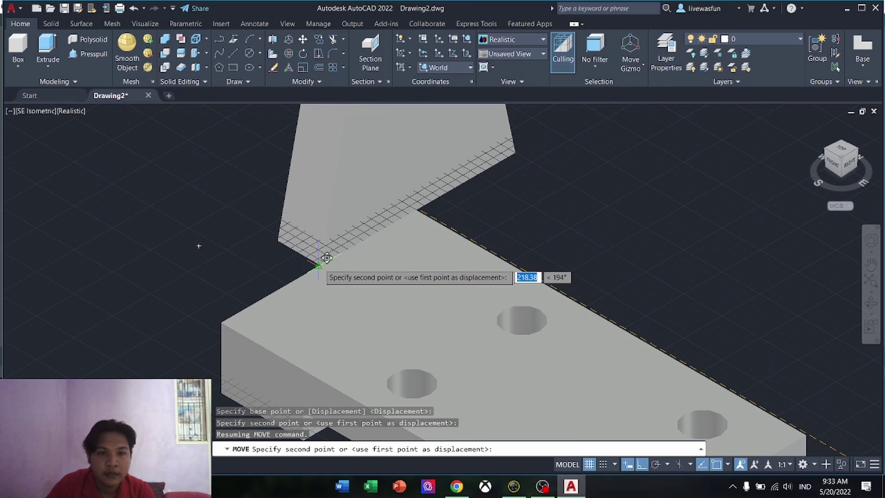
click(327, 258)
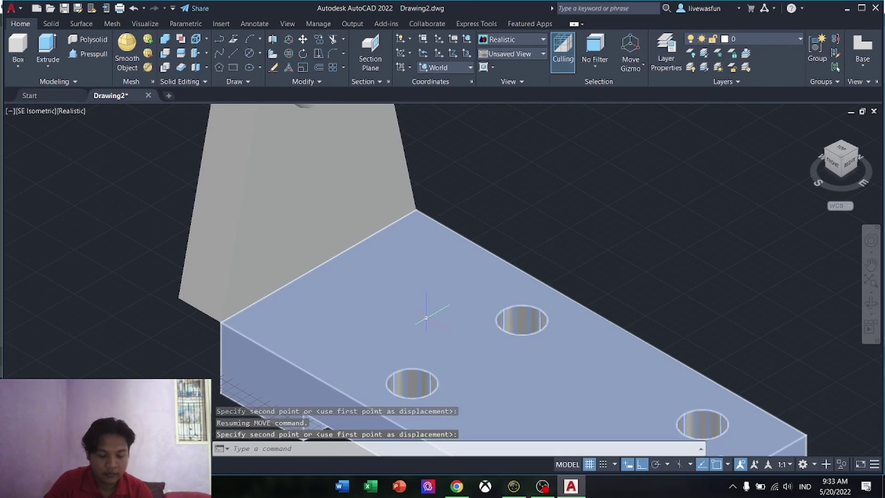
key(ctrl+z)
Move the lug nearest the base plate by its boss-side bottom edge midpoint onto the midpoint of the plate's far short top edge
click(583, 369)
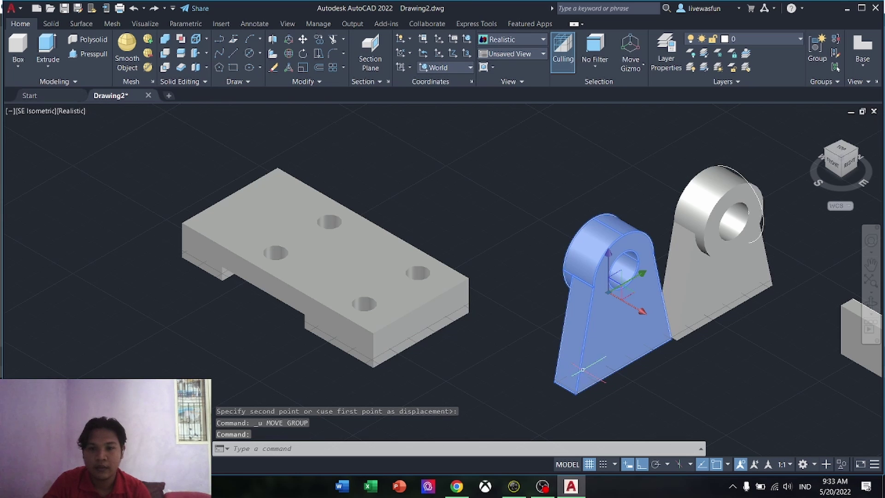
click(304, 40)
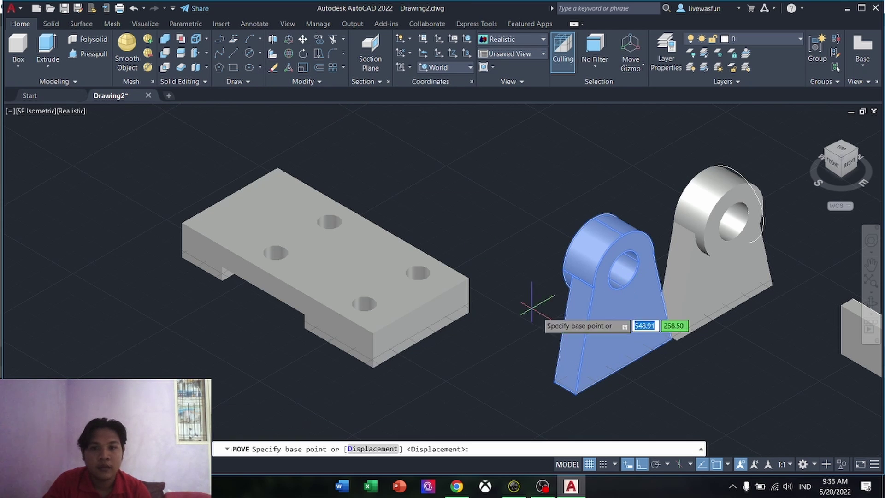
shift+middle_drag(540, 359, 692, 309)
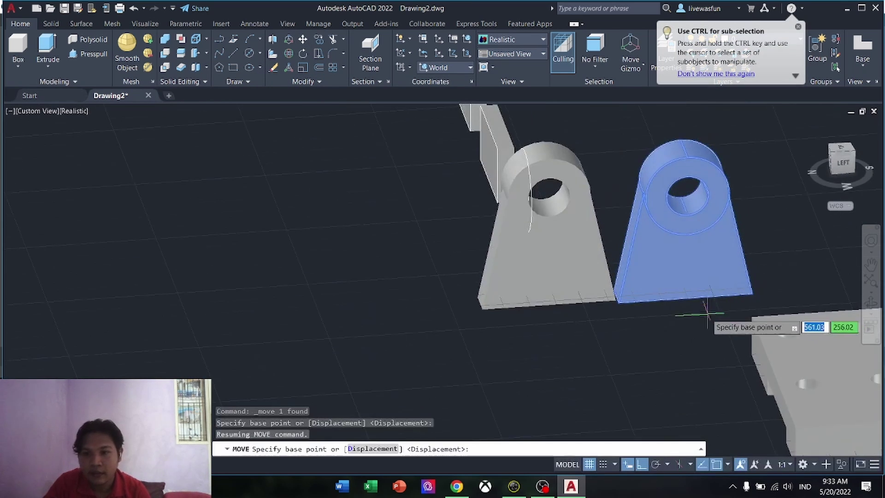
scroll(687, 296, up, 5)
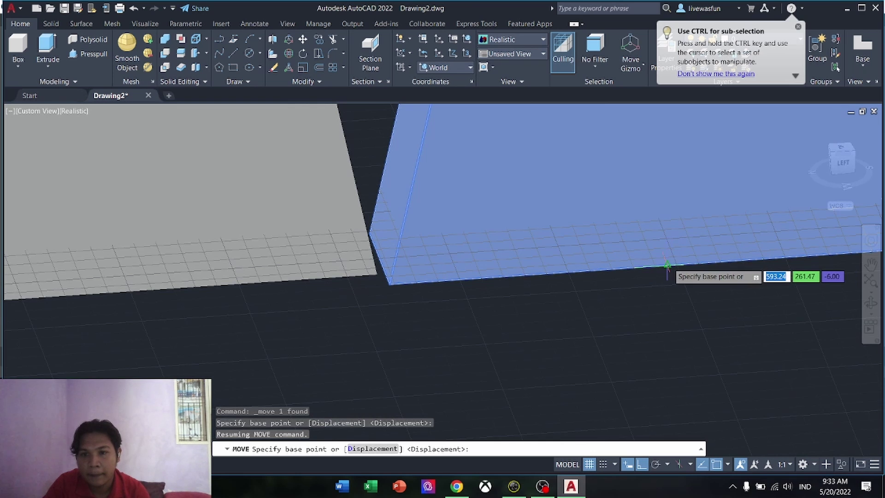
click(681, 265)
shift+middle_drag(681, 265, 611, 214)
scroll(611, 214, down, 5)
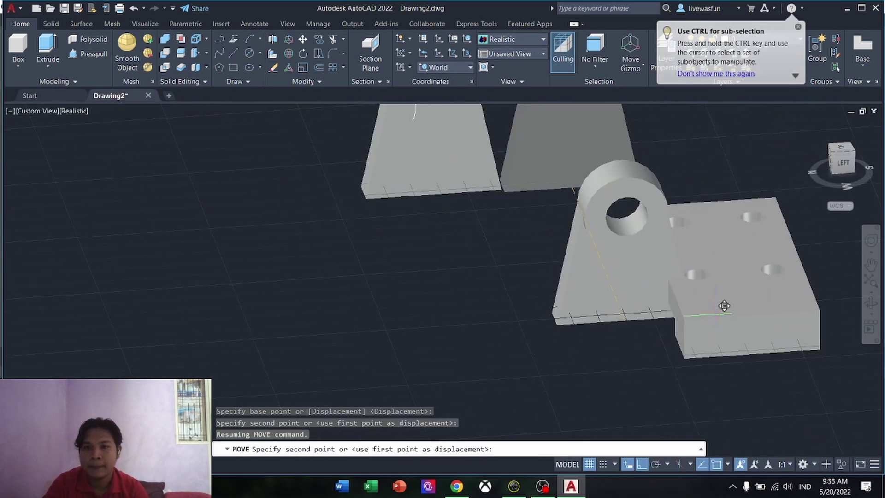
shift+middle_drag(724, 306, 643, 245)
scroll(635, 250, up, 5)
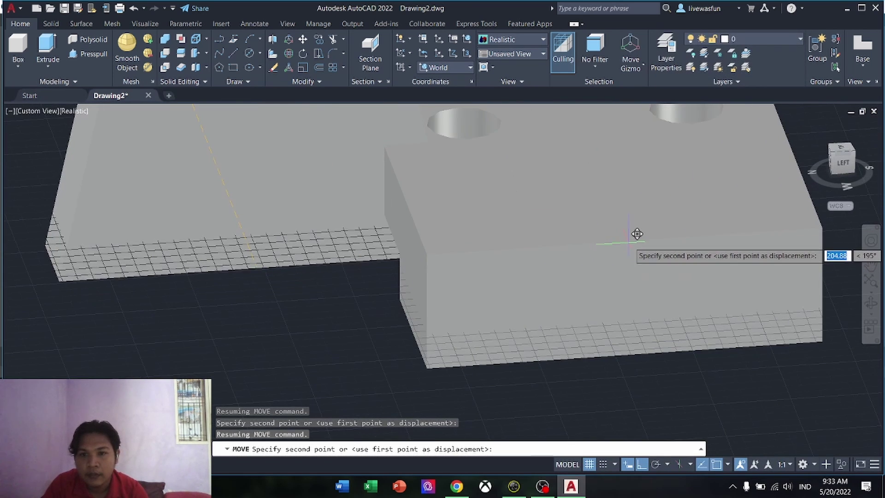
click(626, 241)
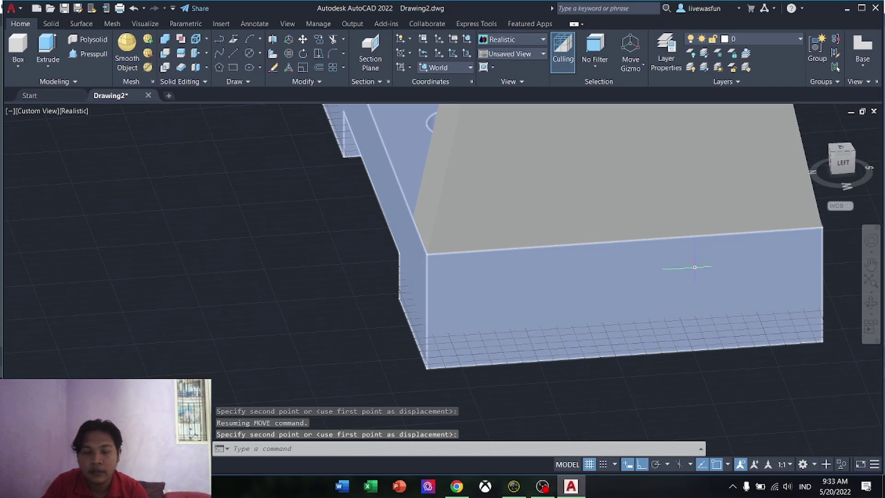
shift+middle_drag(727, 282, 558, 294)
key(Escape)
Try to combine the rectangular plate with its outline using UNION
middle_drag(672, 262, 405, 379)
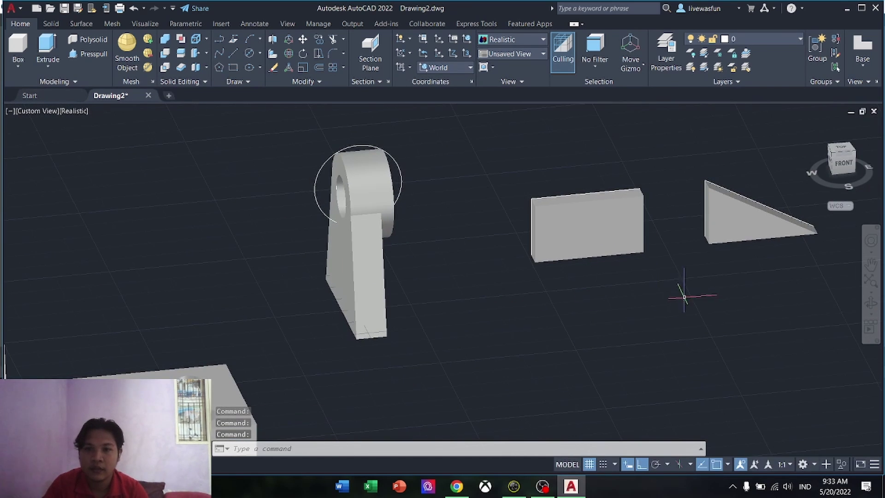
click(666, 304)
click(530, 196)
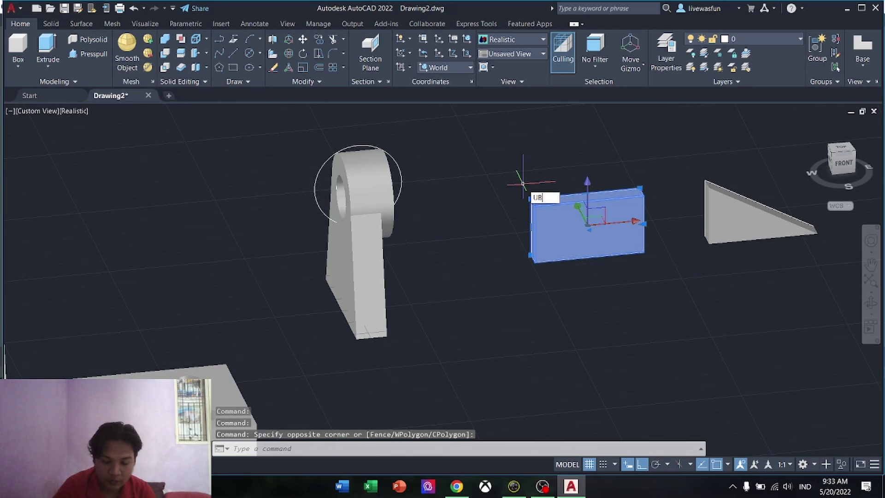
key(BackSpace)
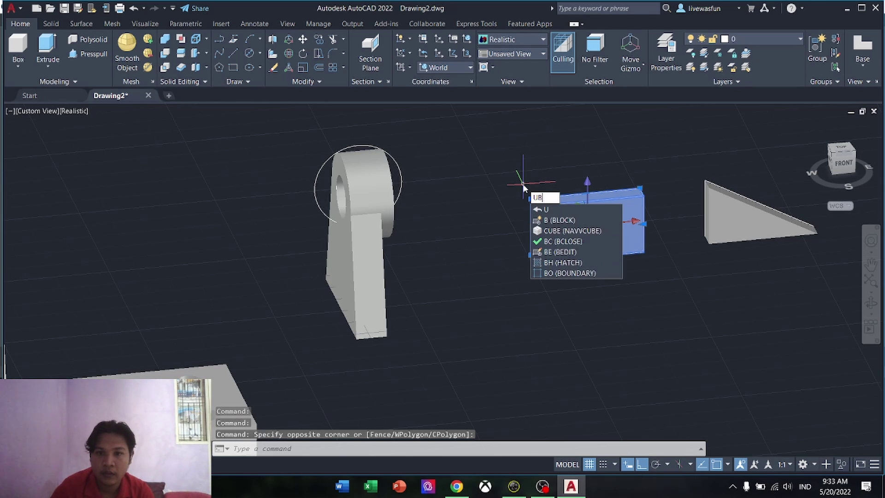
key(BackSpace)
text(N)
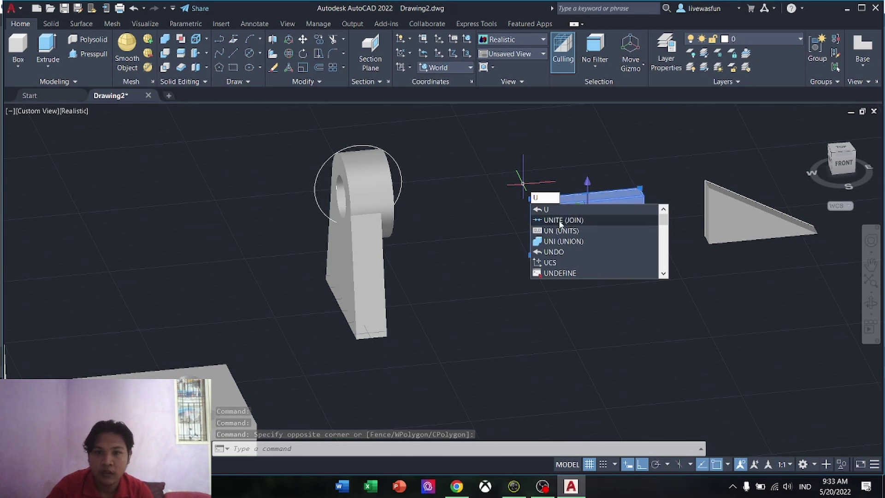
click(556, 244)
click(643, 305)
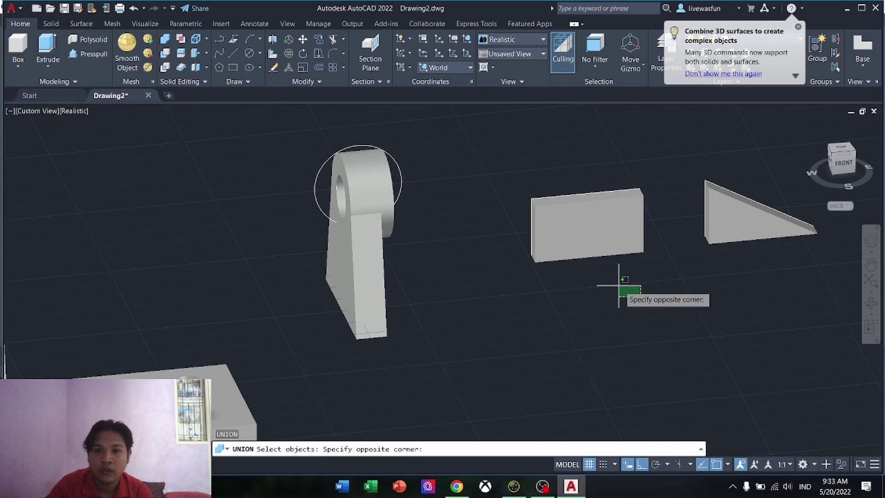
click(616, 281)
click(548, 186)
click(645, 300)
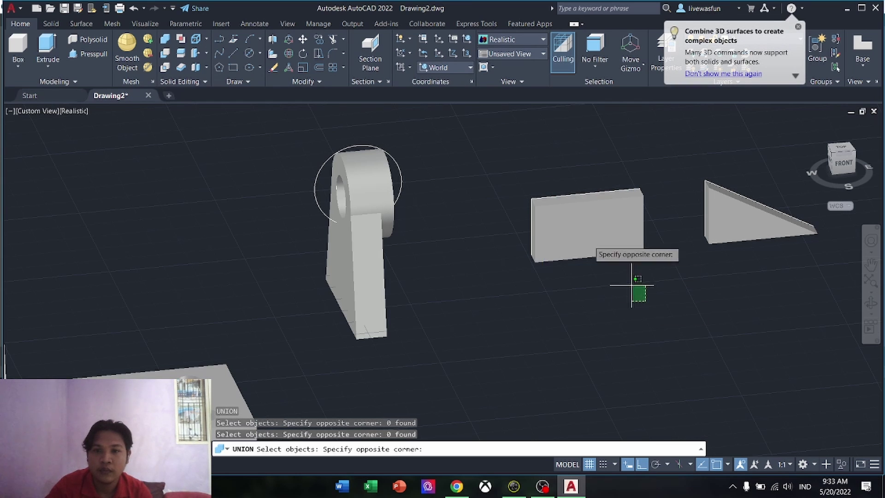
click(521, 169)
Move the rectangular plate by its short bottom edge midpoint onto the midpoint of the edge where the mounted lug meets the base plate
click(302, 39)
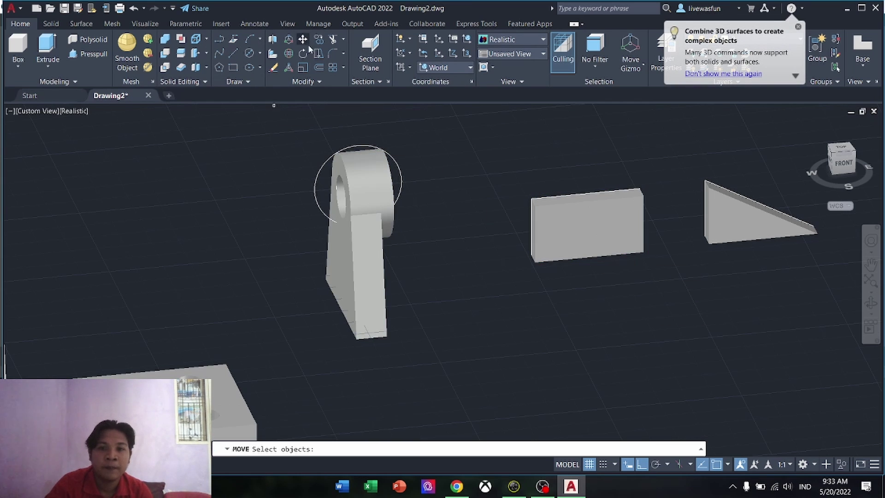
shift+middle_drag(593, 278, 594, 281)
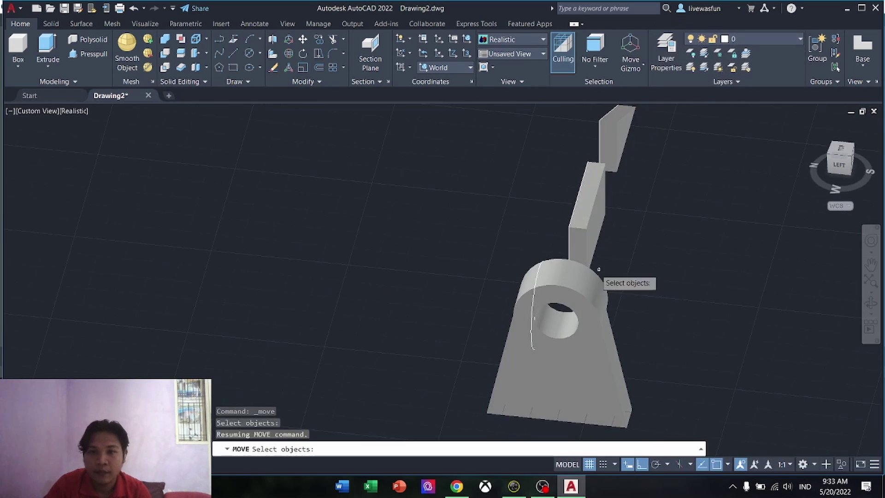
scroll(576, 280, up, 6)
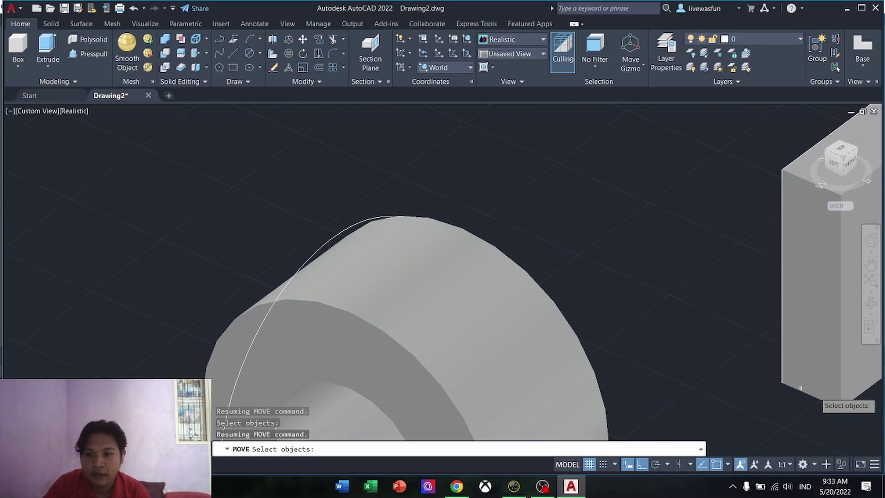
click(814, 389)
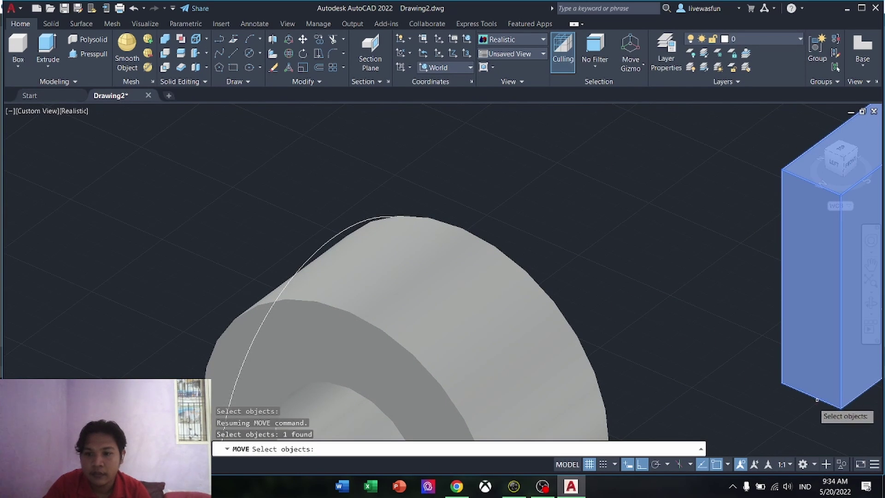
key(Return)
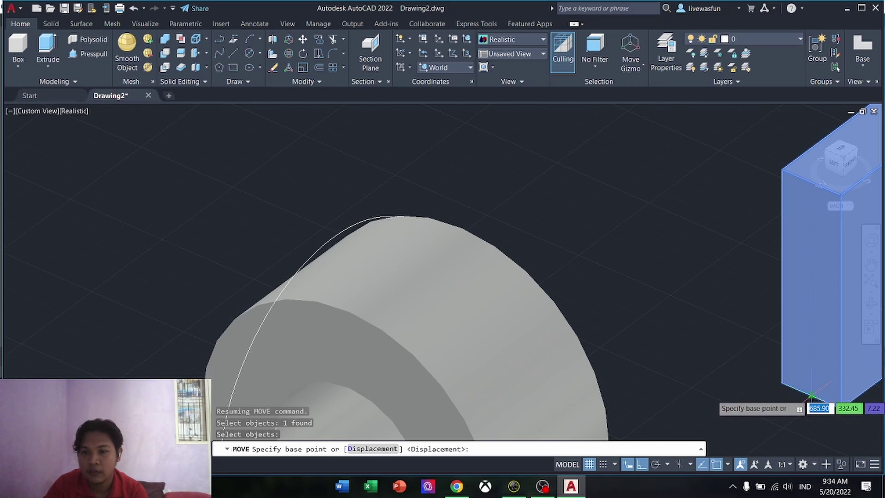
click(812, 395)
scroll(784, 406, down, 4)
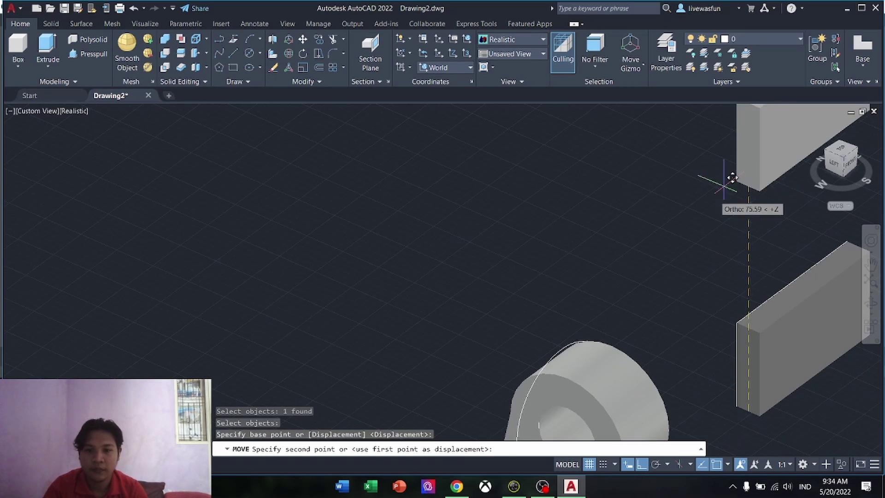
middle_drag(730, 178, 423, 195)
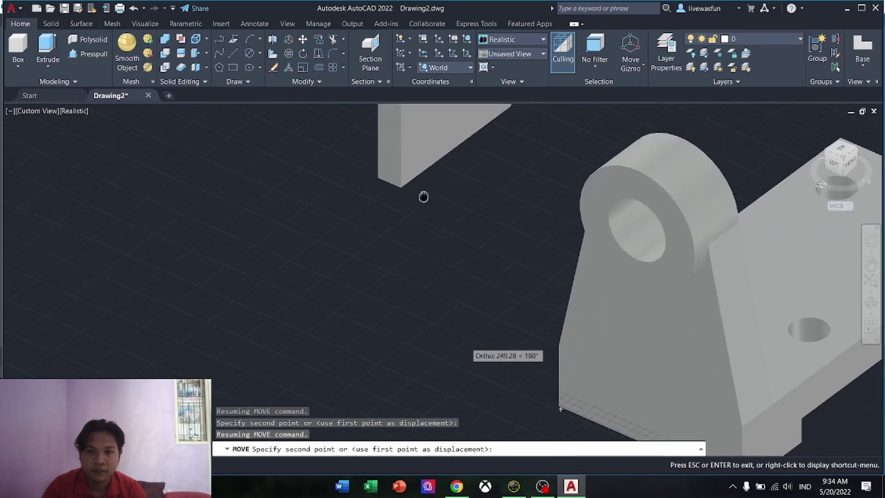
scroll(316, 184, up, 3)
shift+middle_drag(585, 306, 405, 323)
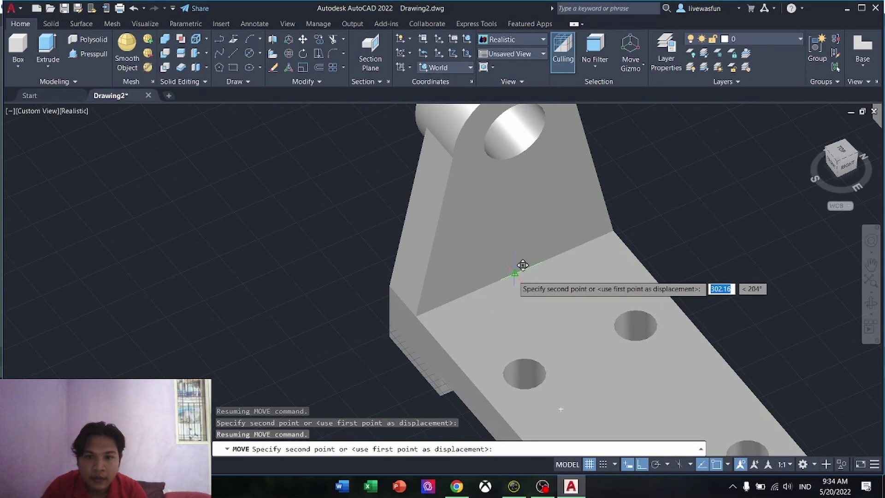
click(522, 265)
middle_drag(656, 363, 689, 330)
scroll(646, 286, down, 6)
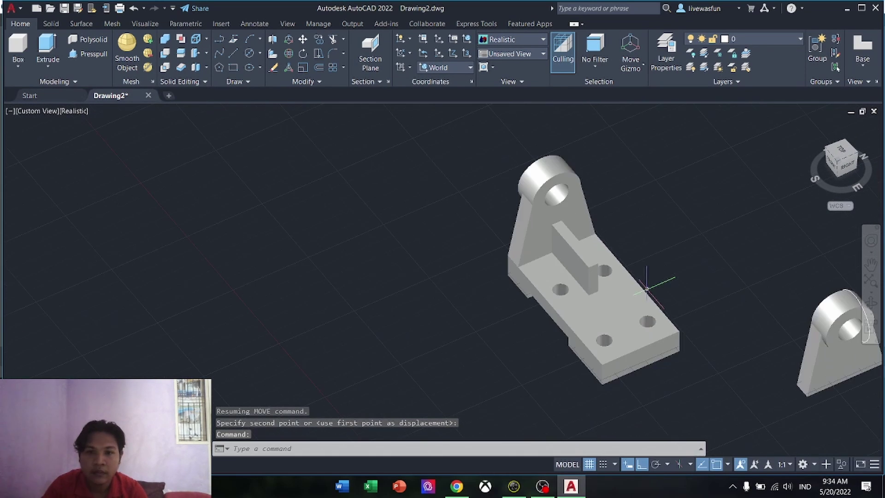
Move the remaining lug by its flat-side bottom edge midpoint onto the bottom edge midpoint of the rectangular plate's free end
middle_drag(646, 286, 608, 255)
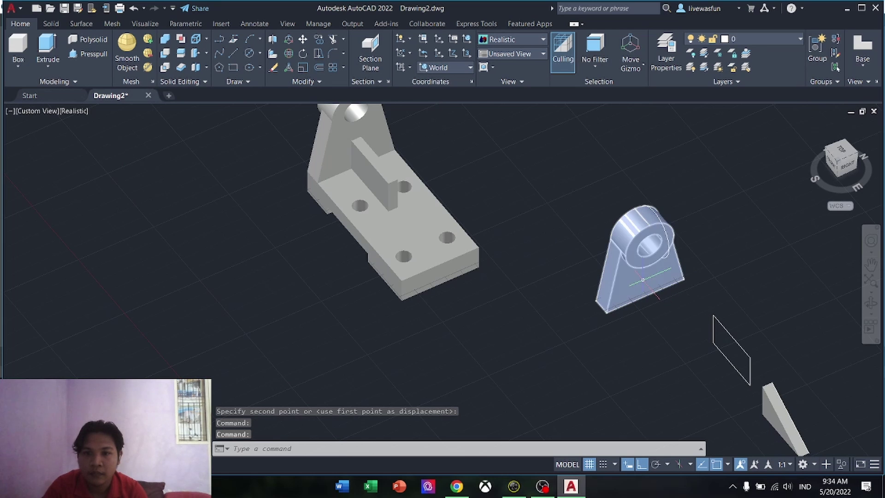
click(649, 292)
middle_drag(465, 171, 476, 214)
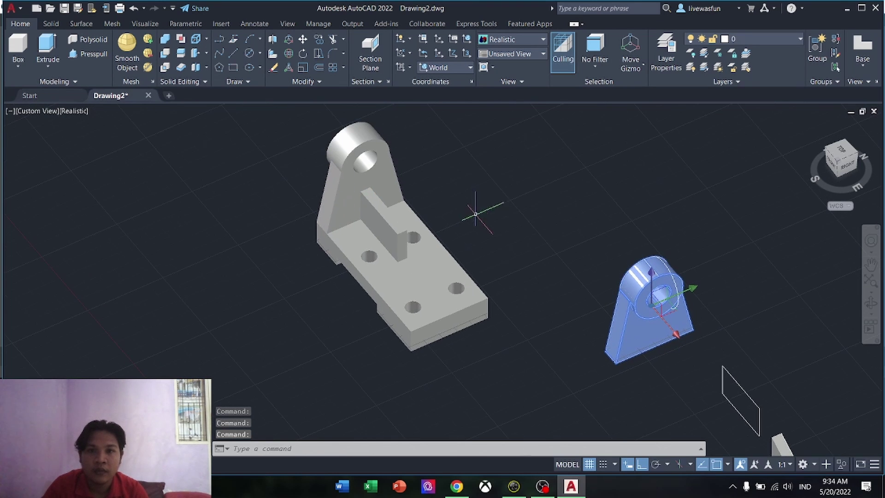
click(303, 40)
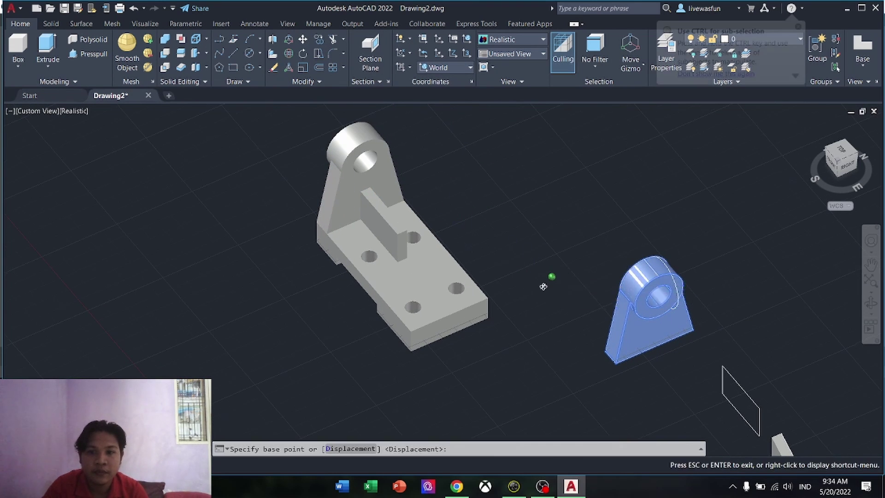
shift+middle_drag(549, 278, 723, 254)
scroll(525, 291, up, 6)
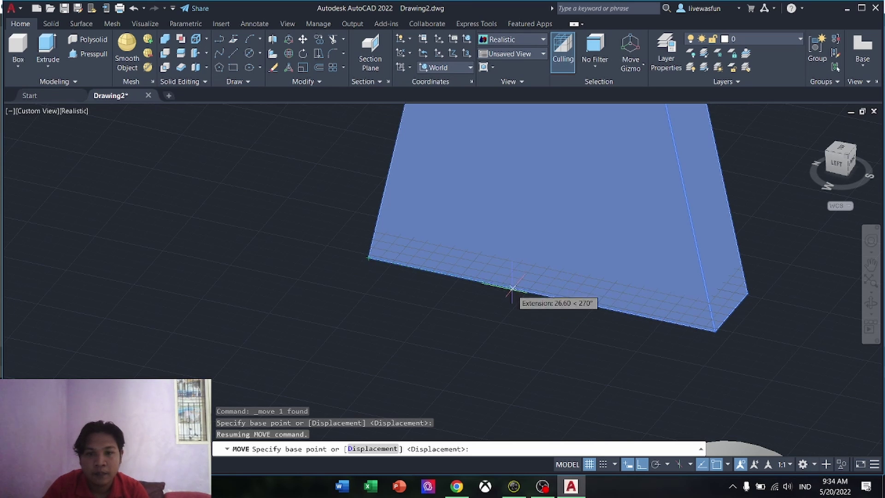
scroll(493, 284, up, 3)
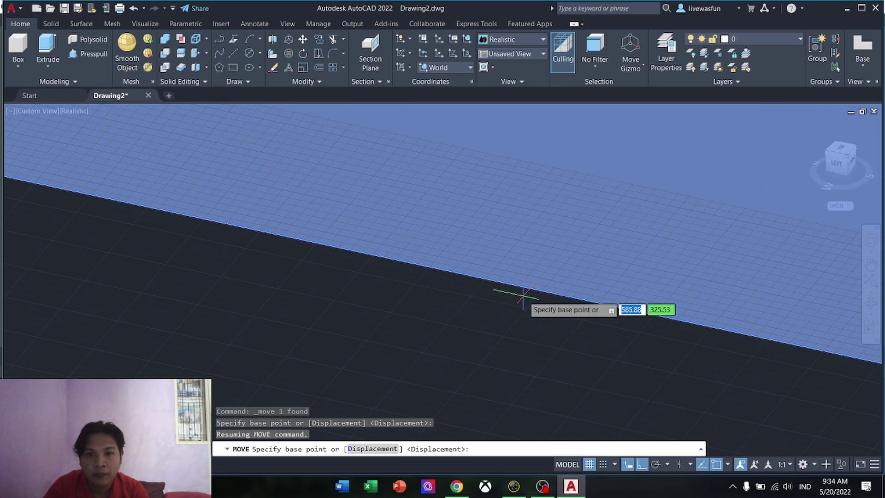
scroll(428, 259, down, 3)
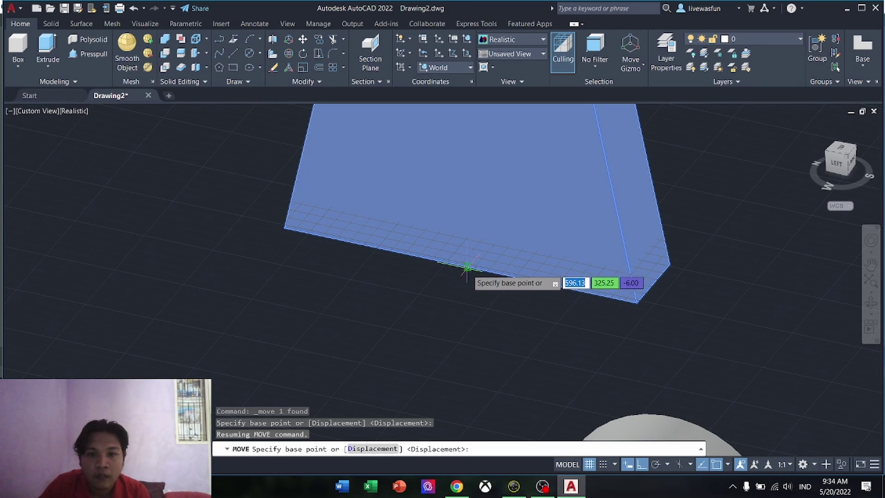
click(461, 266)
scroll(554, 326, down, 3)
scroll(484, 202, up, 4)
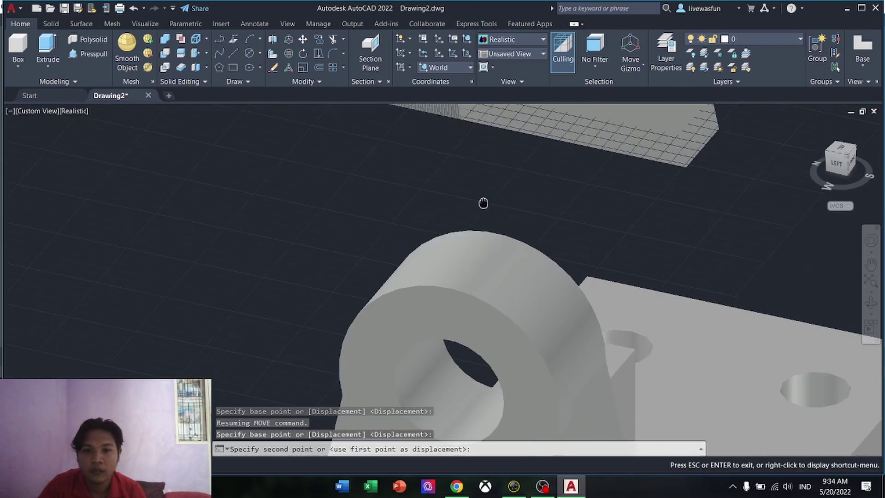
shift+middle_drag(557, 298, 419, 312)
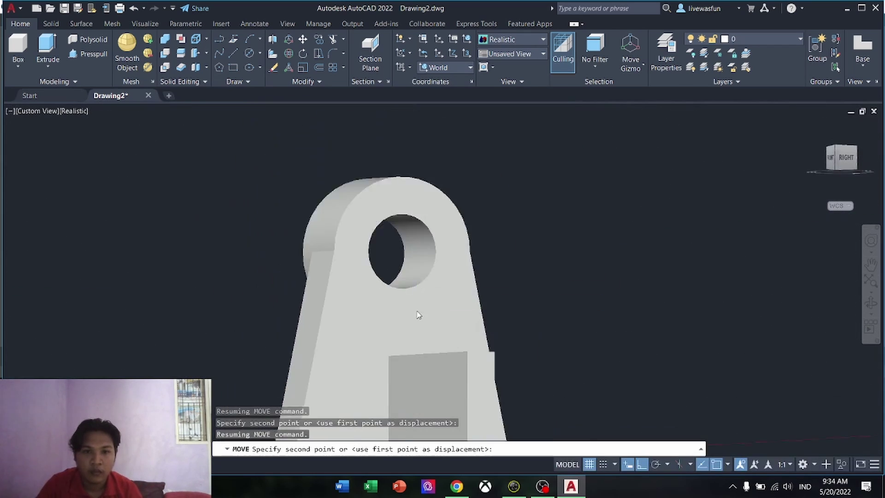
scroll(474, 376, down, 2)
scroll(475, 376, up, 2)
scroll(464, 385, up, 5)
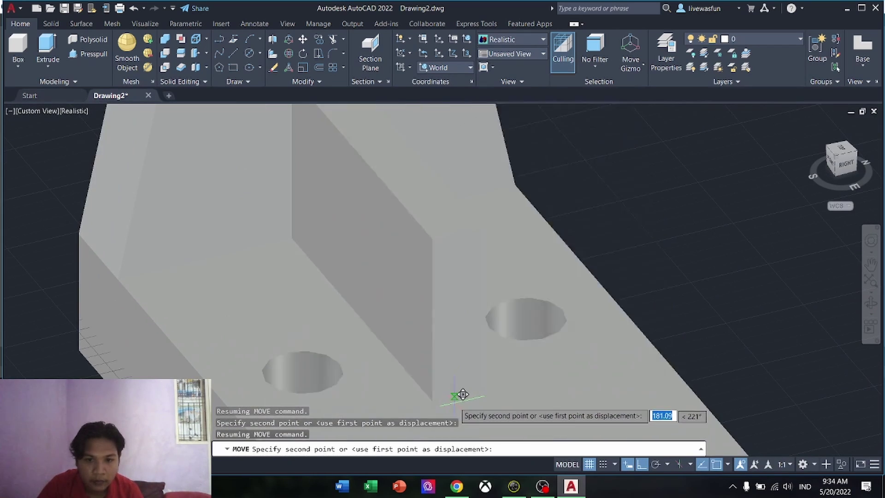
click(456, 392)
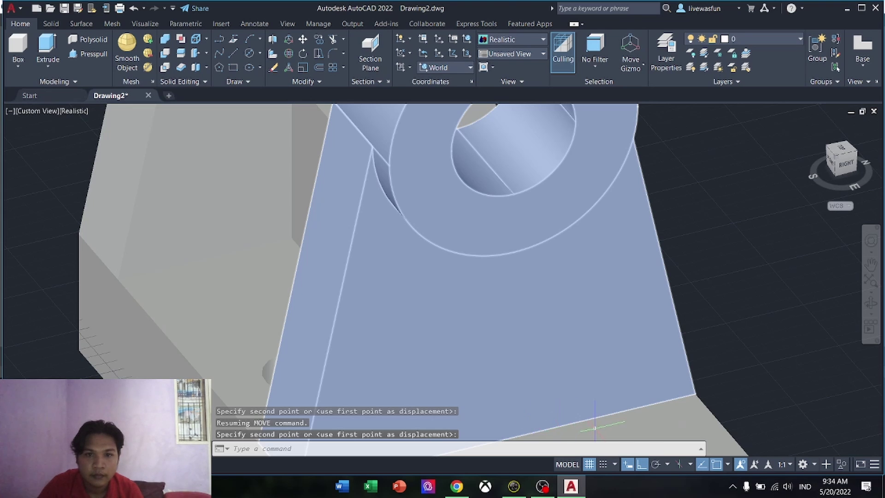
Delete the two leftover circles and the leftover rectangle outline beside the bracket
scroll(595, 428, down, 2)
shift+middle_drag(814, 395, 593, 326)
click(822, 358)
scroll(822, 357, down, 3)
middle_drag(784, 297, 628, 310)
click(644, 331)
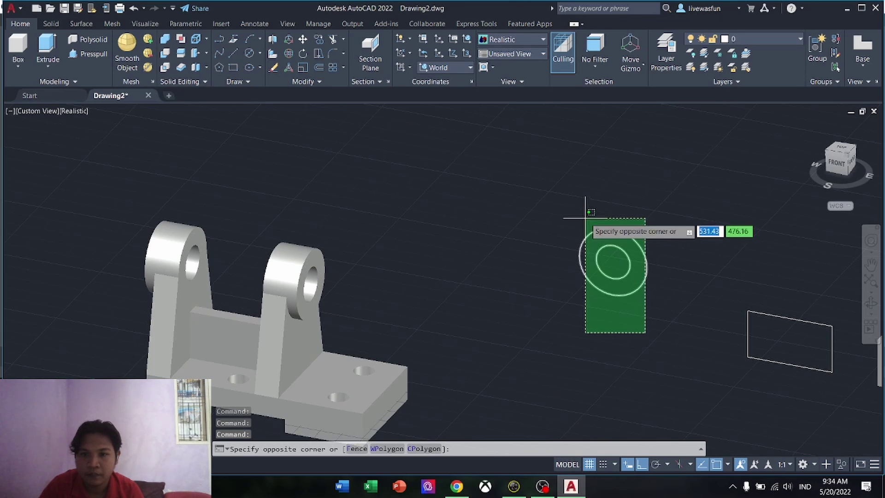
click(580, 209)
key(Delete)
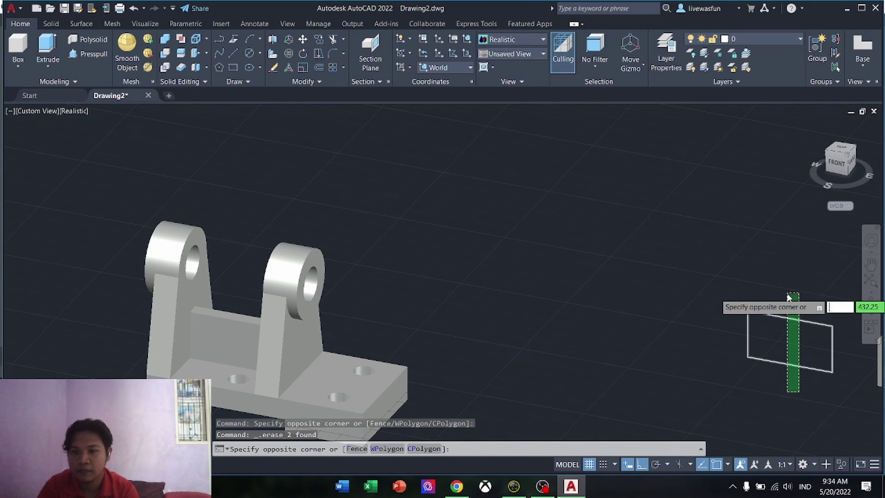
click(790, 297)
key(Delete)
Try to combine the triangular rib with any leftover outline using UNION
scroll(790, 297, down, 2)
middle_drag(790, 296, 544, 252)
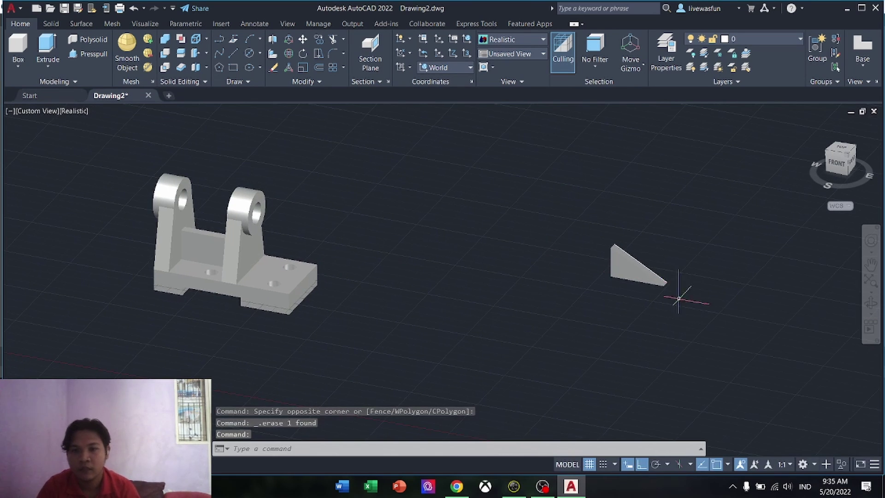
click(711, 312)
click(590, 238)
text(UN)
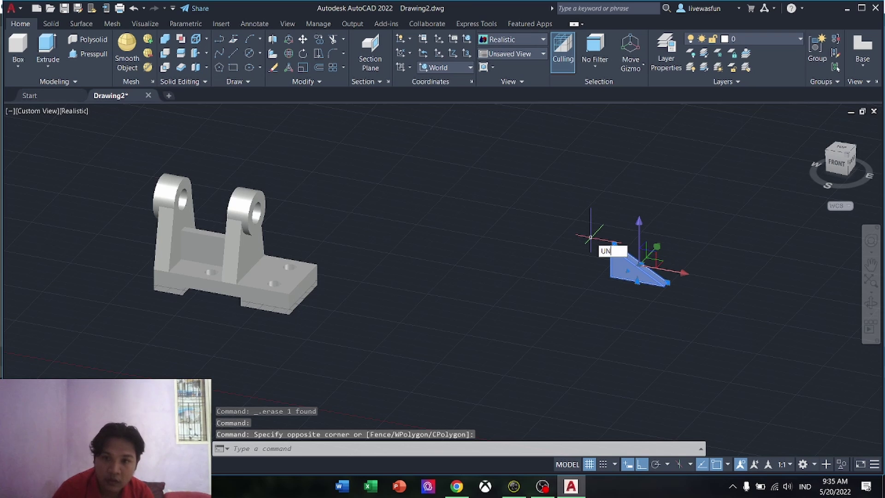
text(I)
key(Return)
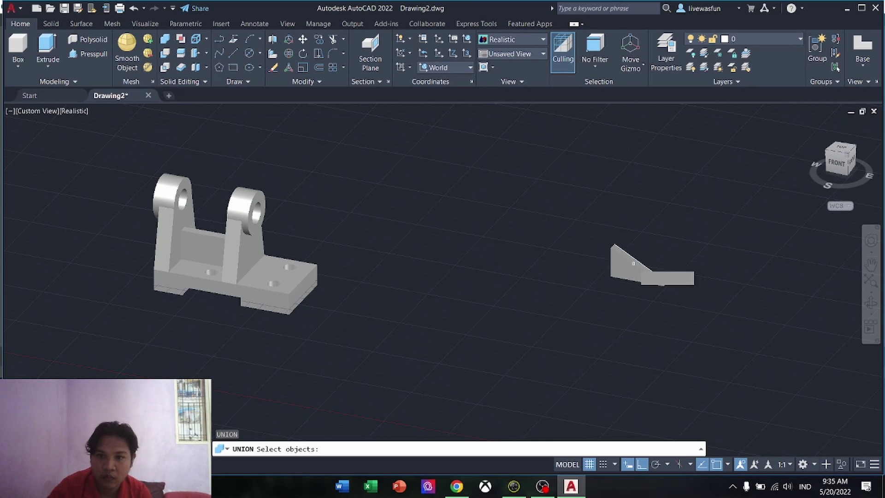
click(660, 330)
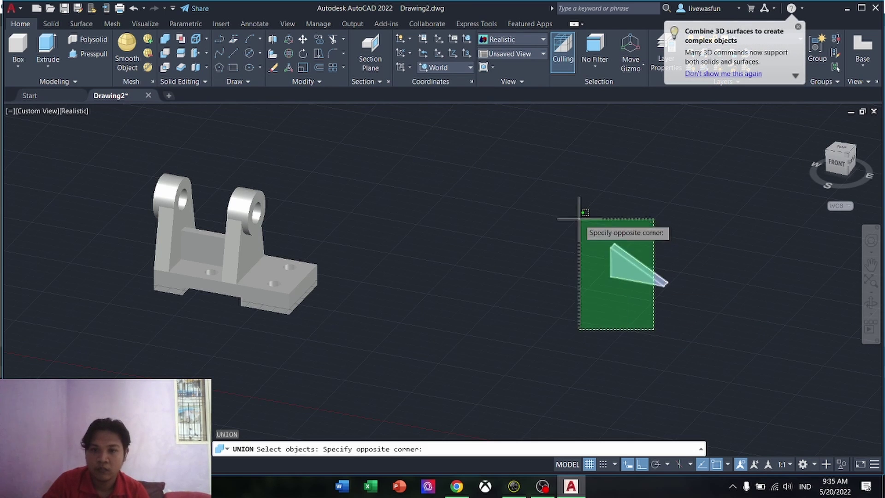
click(577, 208)
key(Return)
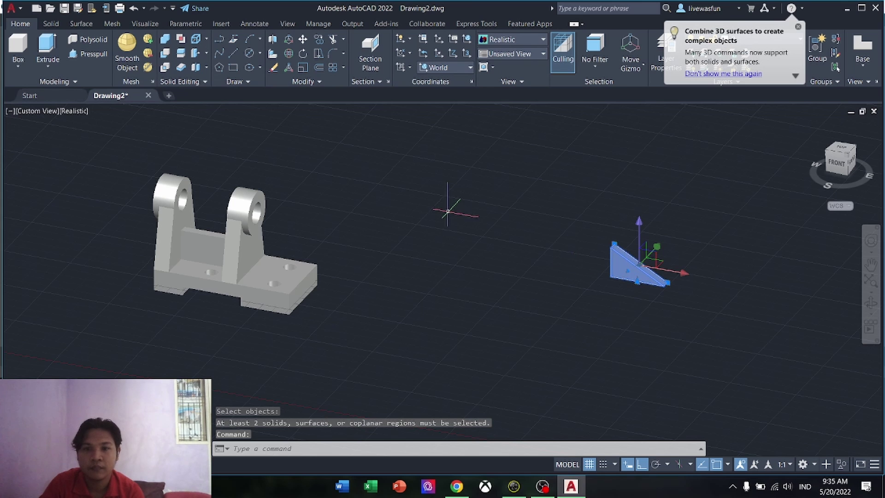
Move the triangular rib by its tall end's bottom edge midpoint onto the midpoint of the edge where the boss side of the outer lug meets the base plate
click(303, 41)
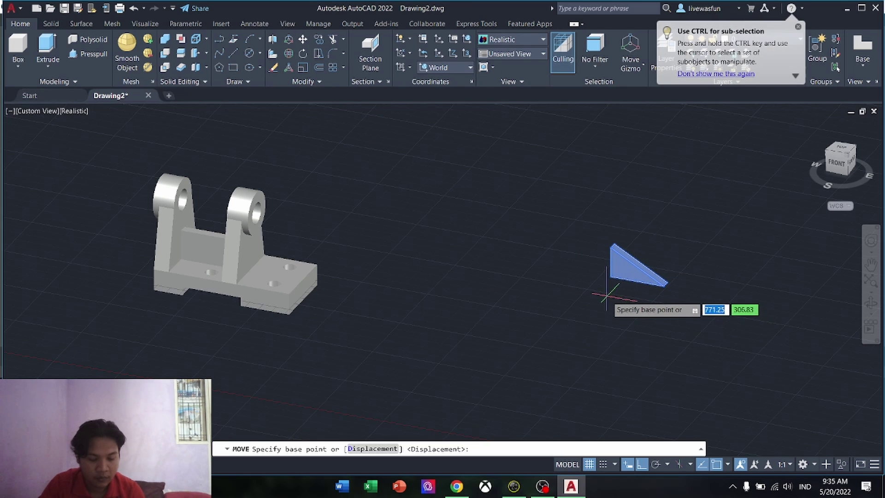
shift+middle_drag(608, 297, 759, 292)
scroll(480, 258, up, 8)
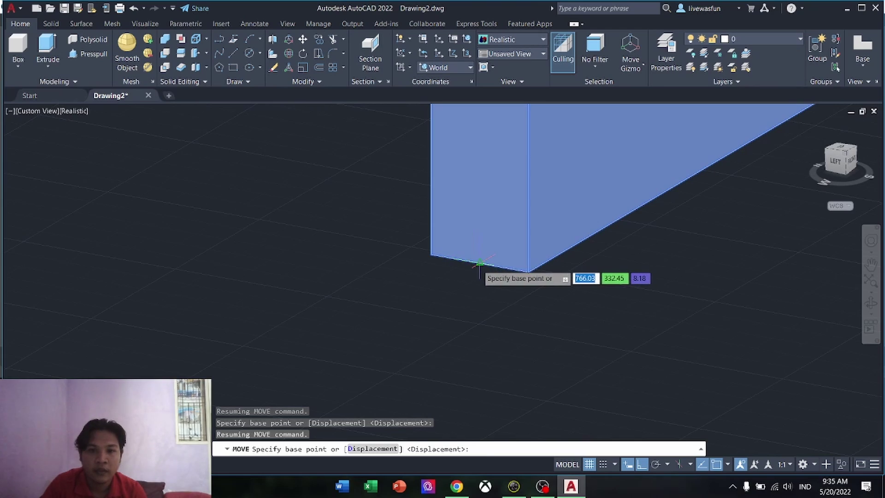
click(480, 264)
middle_drag(374, 397, 198, 366)
scroll(198, 366, down, 3)
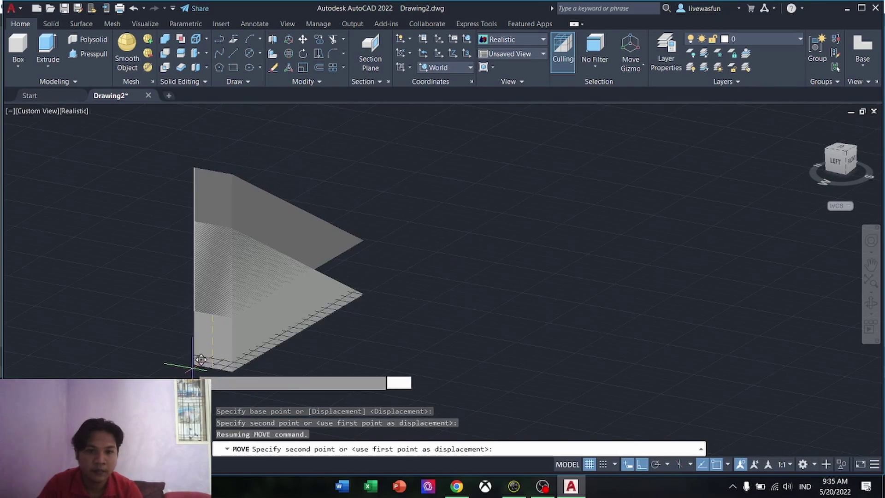
middle_drag(271, 367, 231, 366)
shift+middle_drag(194, 253, 2, 298)
scroll(336, 350, up, 2)
scroll(347, 317, down, 4)
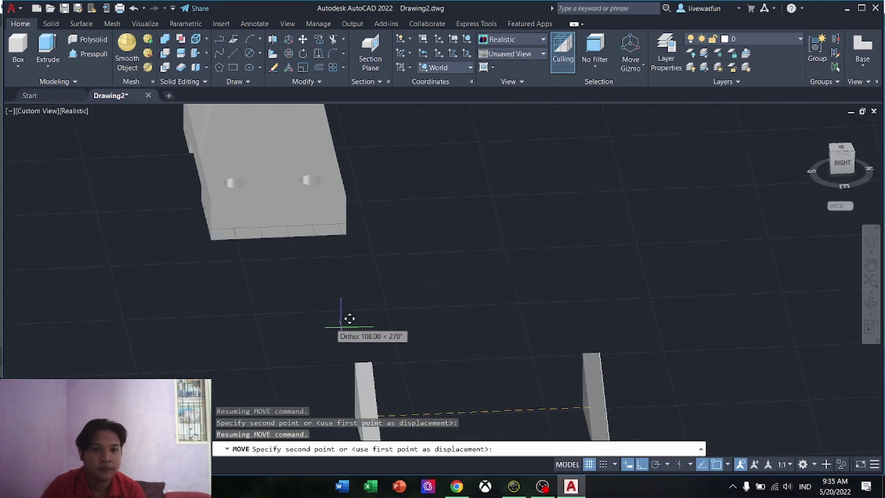
scroll(334, 296, up, 3)
scroll(333, 296, up, 6)
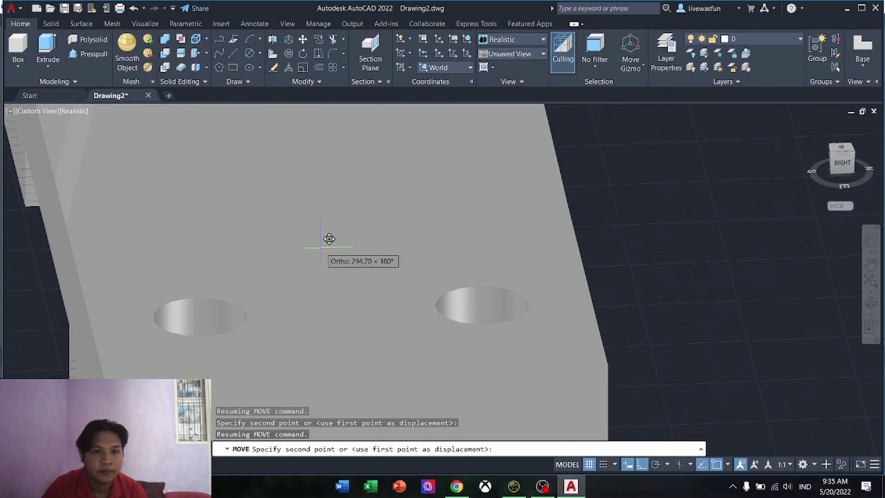
shift+middle_drag(355, 269, 385, 306)
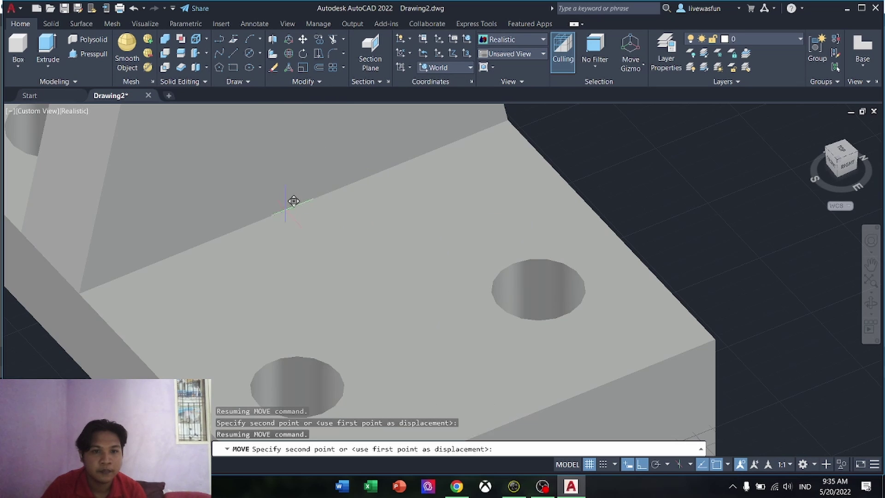
scroll(301, 198, down, 5)
click(745, 386)
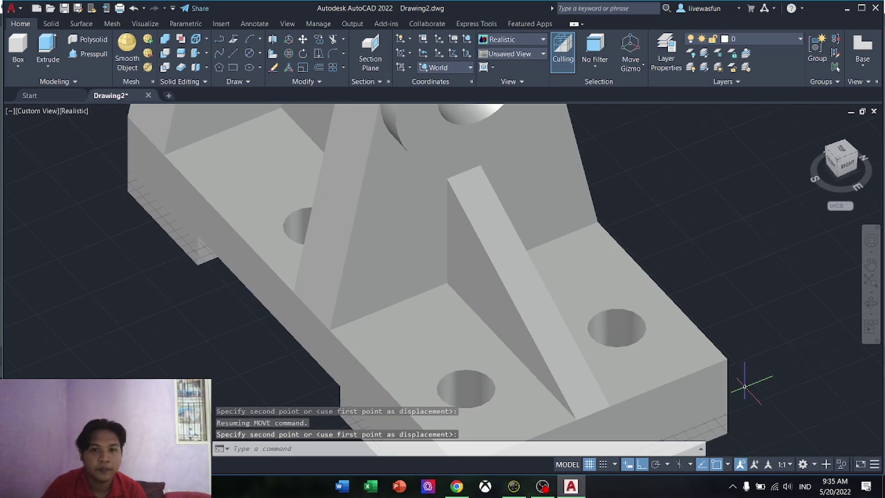
Combine the base plate, both lugs, the rectangular plate and the triangular rib into one solid with UNION
shift+middle_drag(461, 258, 530, 231)
scroll(771, 318, down, 5)
mouse_move(761, 326)
middle_down()
mouse_move(757, 367)
mouse_move(782, 389)
mouse_move(644, 342)
mouse_move(628, 331)
mouse_move(634, 319)
middle_up()
shift+right_click(634, 329)
click(613, 342)
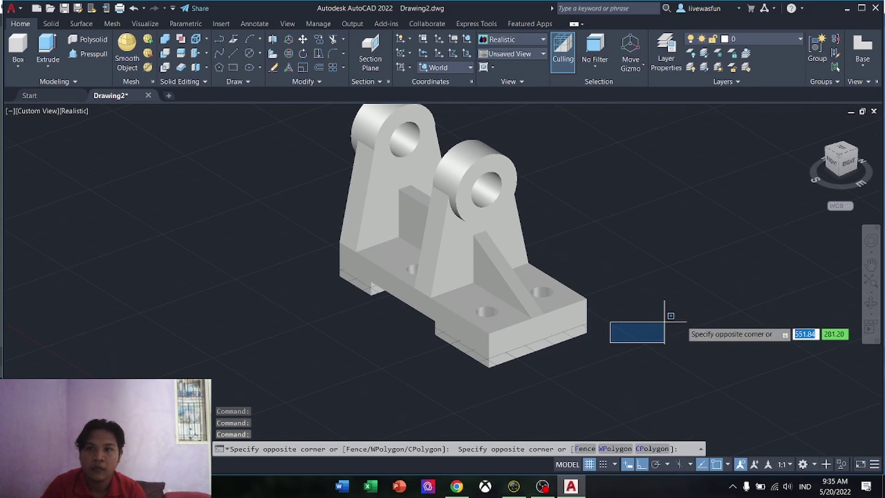
click(793, 148)
click(610, 354)
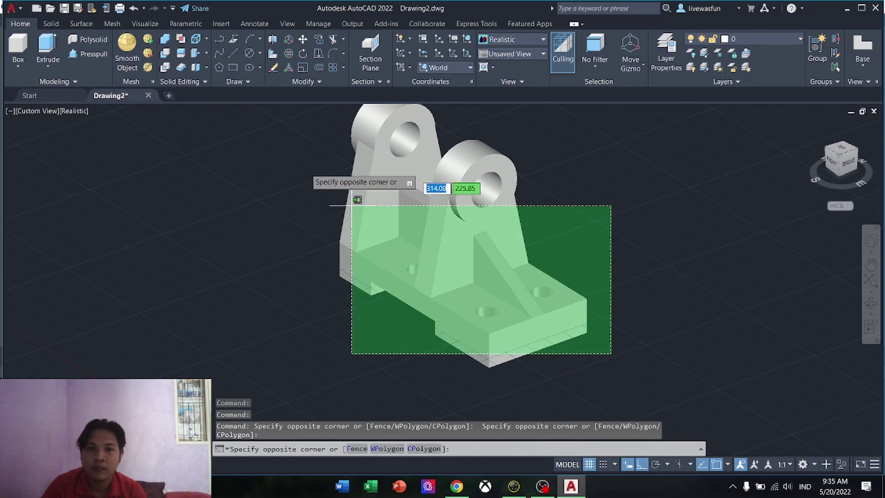
click(272, 134)
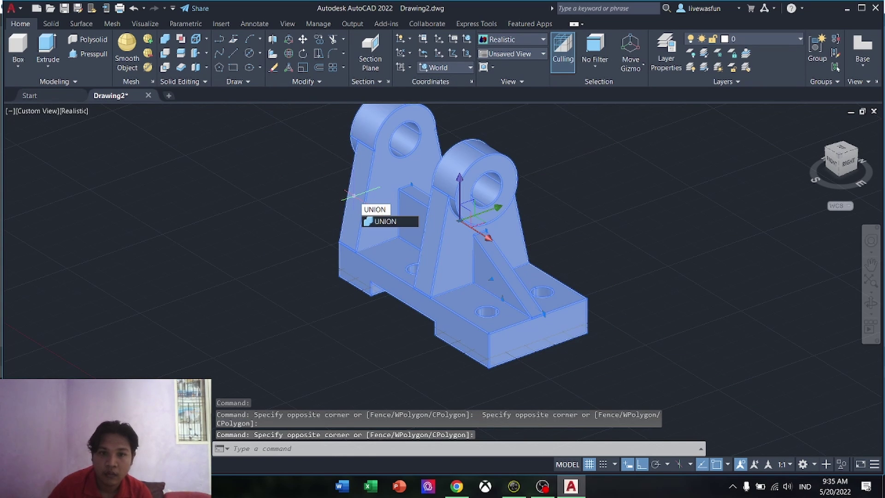
key(Return)
click(561, 394)
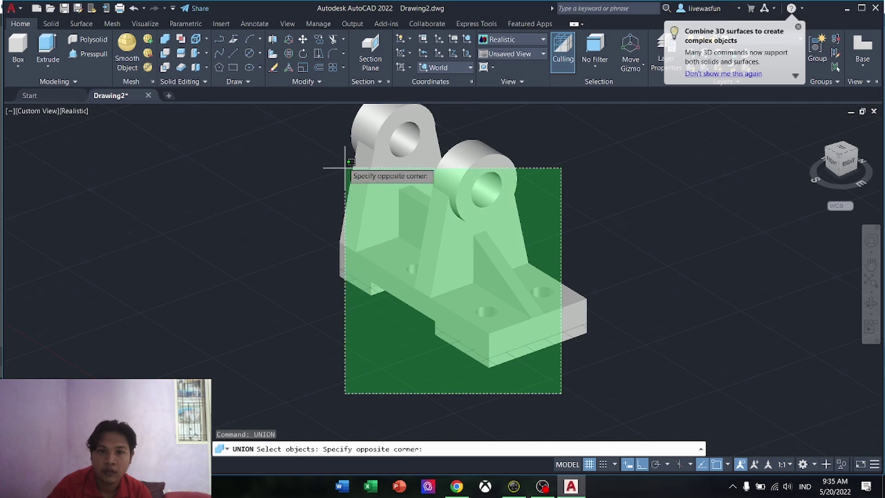
click(341, 159)
key(Return)
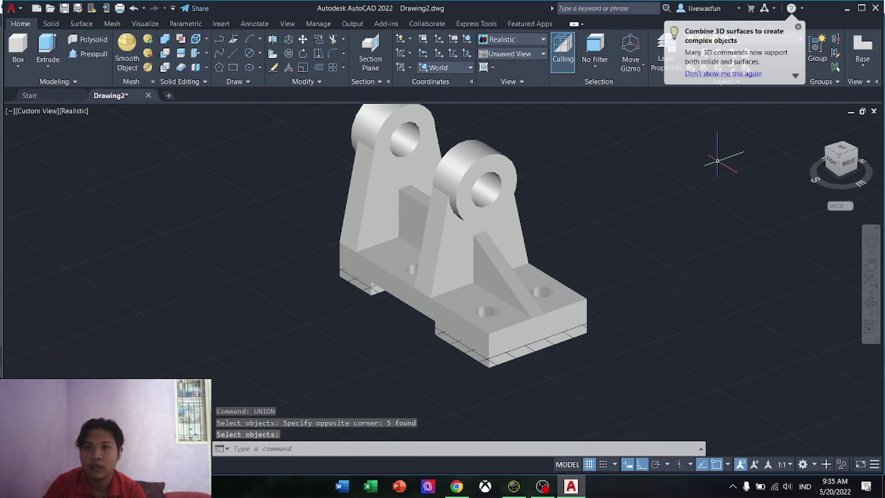
Create a base view of the bracket solid from model space on Layout1, placing the front view in the sheet's lower left area
click(867, 60)
click(862, 91)
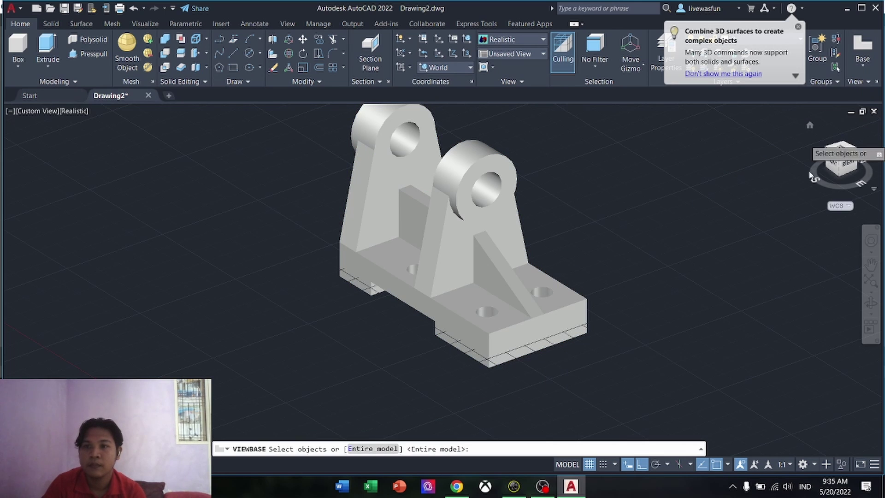
click(512, 331)
key(Return)
key(Return)
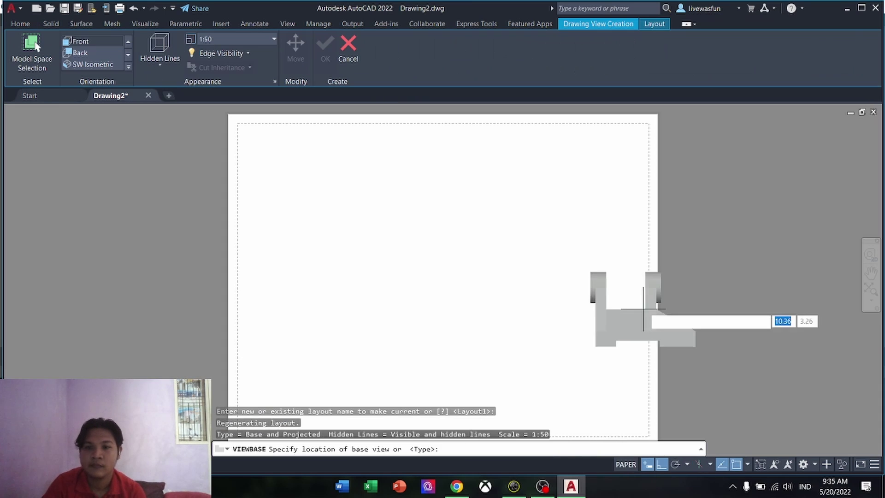
middle_drag(438, 354, 438, 298)
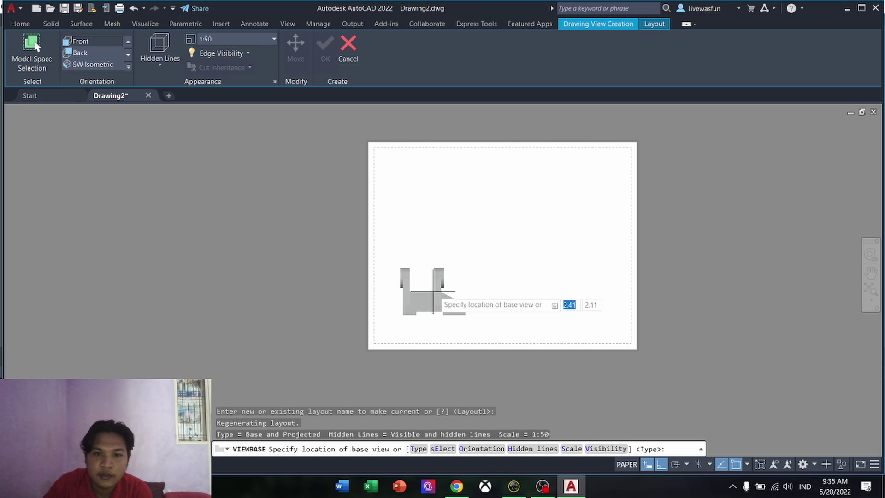
click(436, 289)
key(Return)
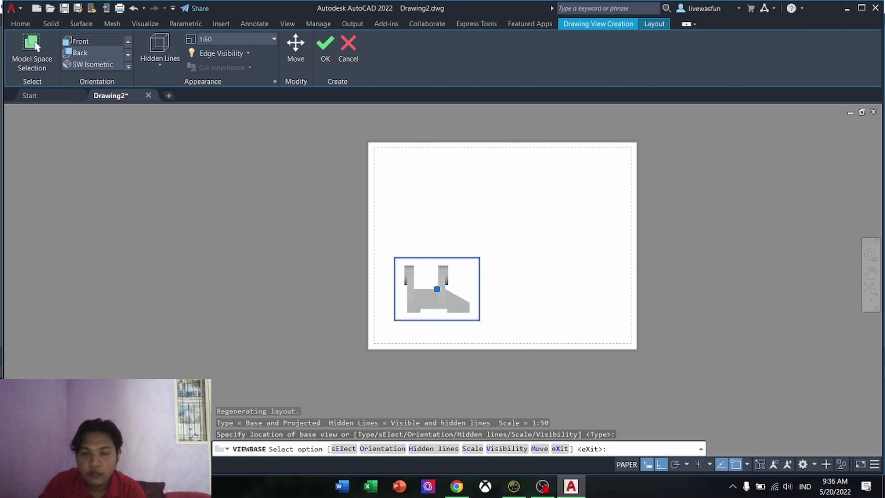
Place projected views from the base view: a top view above it, an isometric view diagonally up-right, and a side view to its right
click(419, 203)
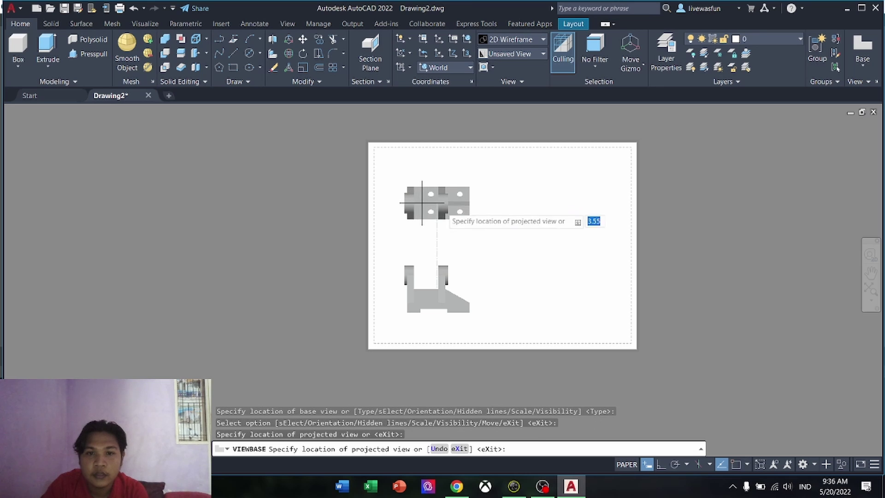
click(565, 203)
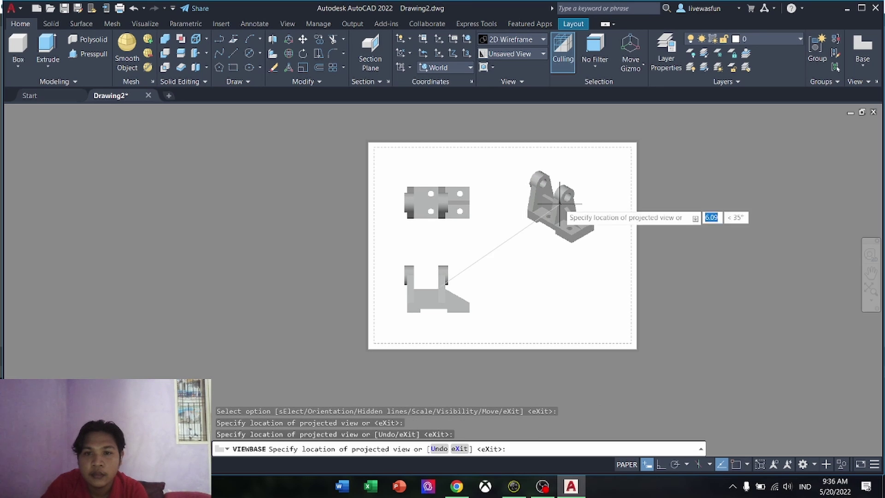
click(553, 290)
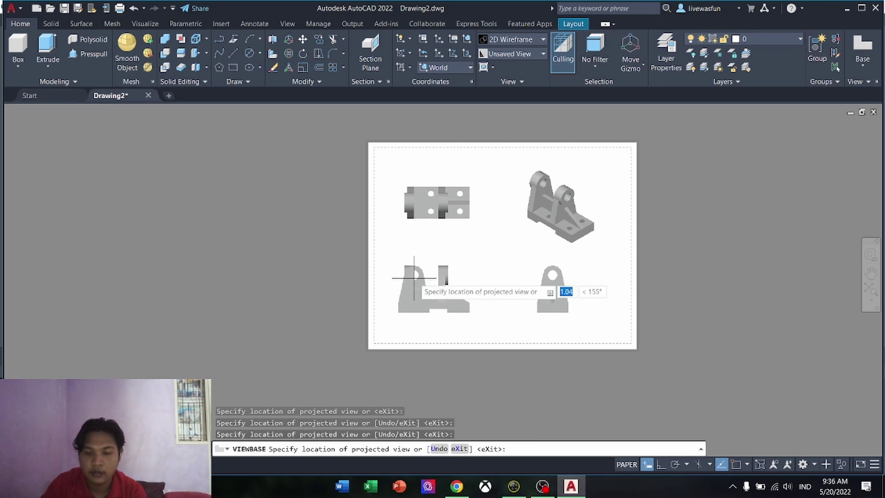
key(Return)
Edit the isometric drawing view so that it is displayed as Shaded with visible lines
scroll(501, 243, up, 4)
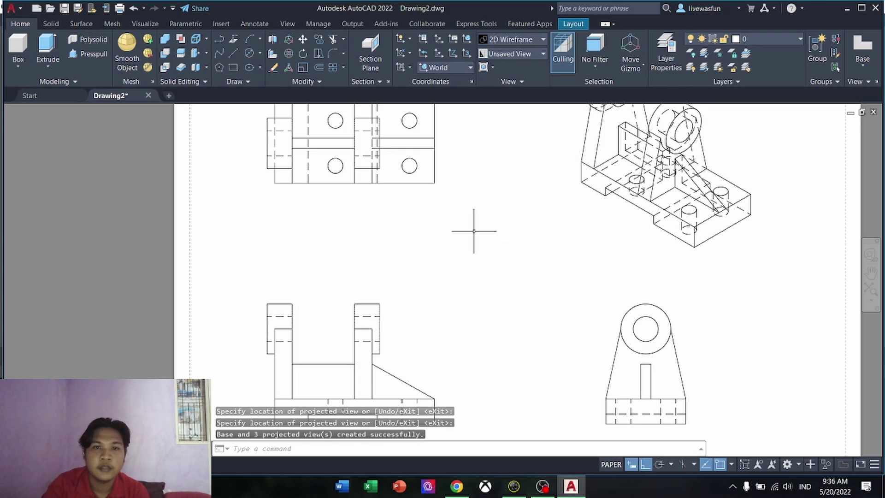
click(501, 244)
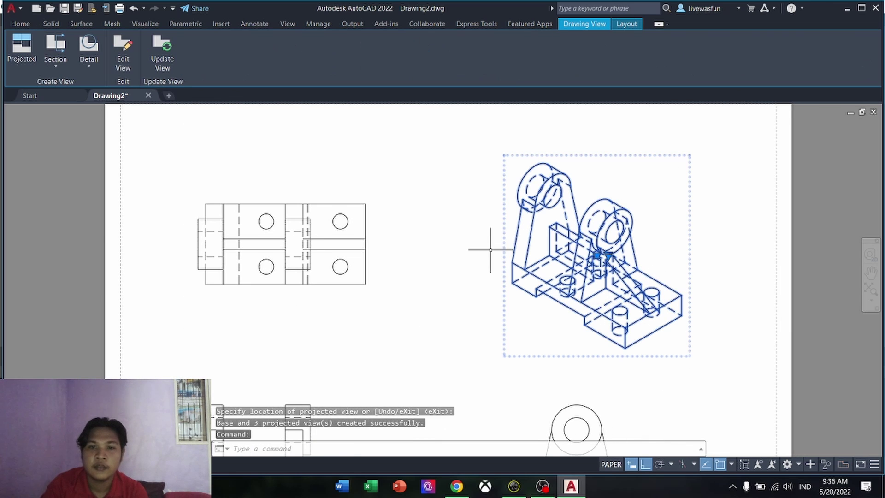
click(123, 52)
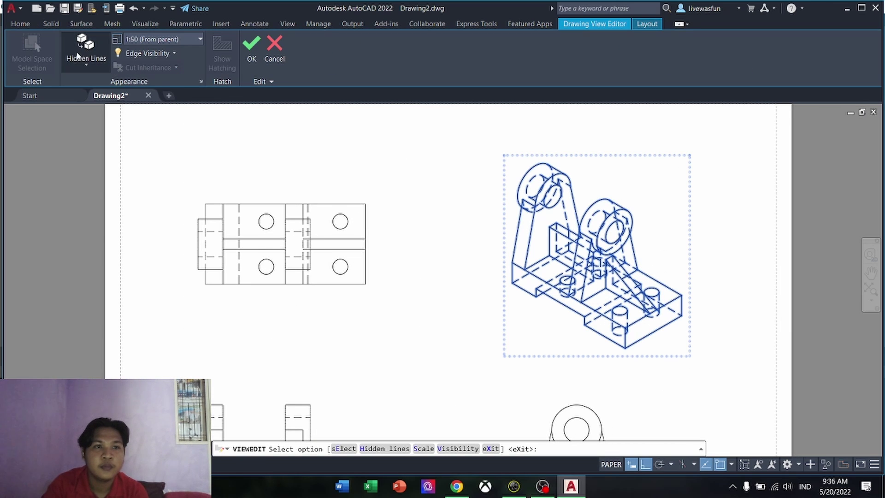
click(78, 55)
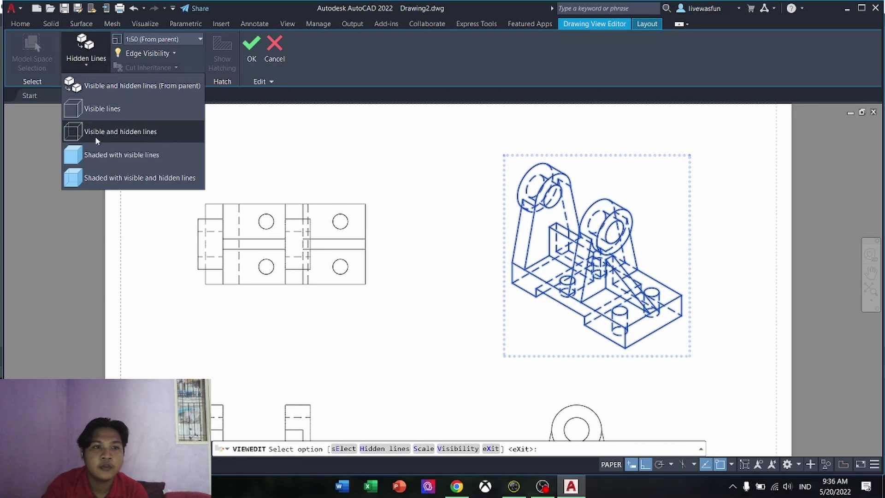
click(123, 157)
scroll(420, 308, down, 2)
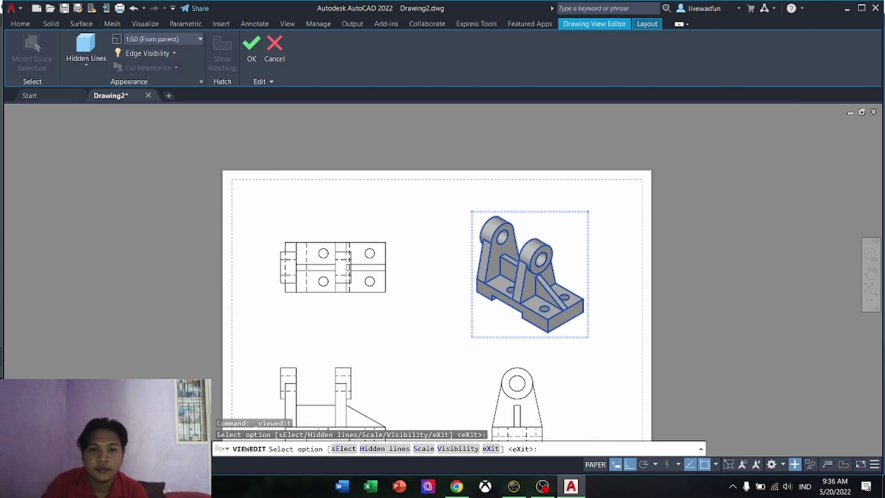
key(Escape)
middle_drag(405, 337, 439, 307)
middle_drag(527, 300, 471, 287)
middle_drag(411, 272, 358, 253)
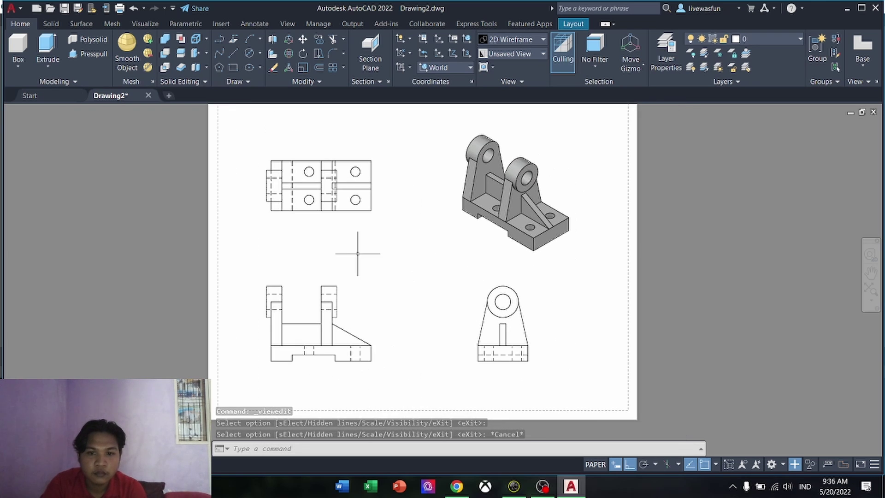
middle_drag(297, 243, 305, 274)
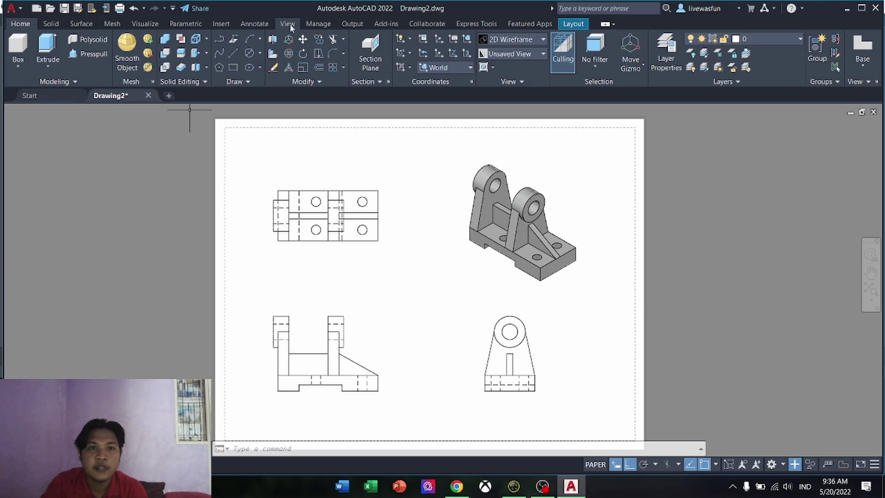
Modify the Standard dimension style to use a text height of 0.08 and an arrow size of 0.08
click(253, 24)
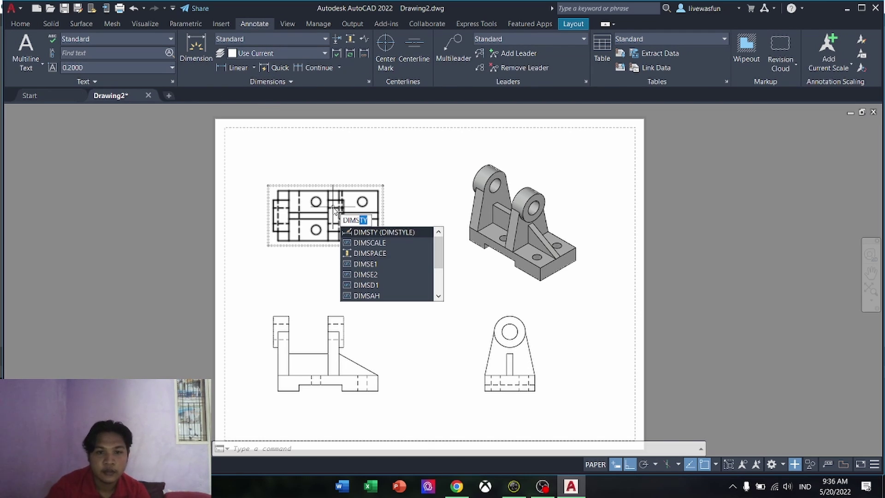
key(Return)
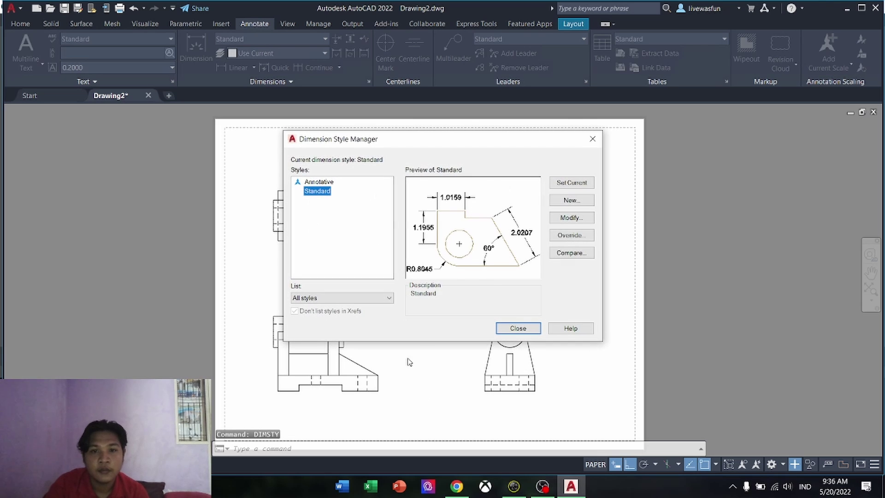
click(570, 218)
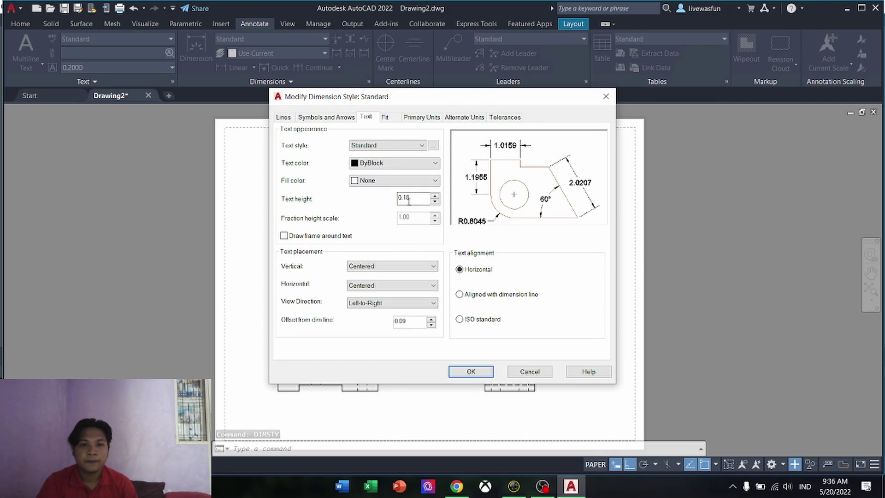
key(BackSpace)
text(0)
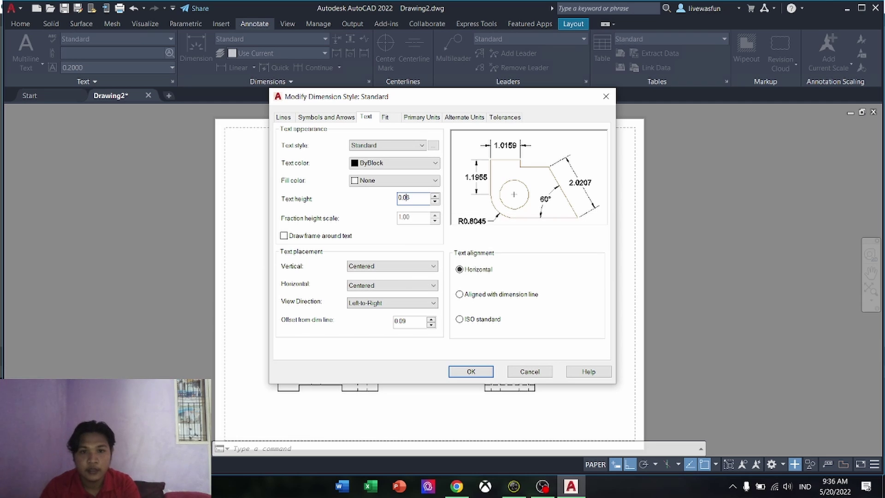
click(384, 118)
click(340, 117)
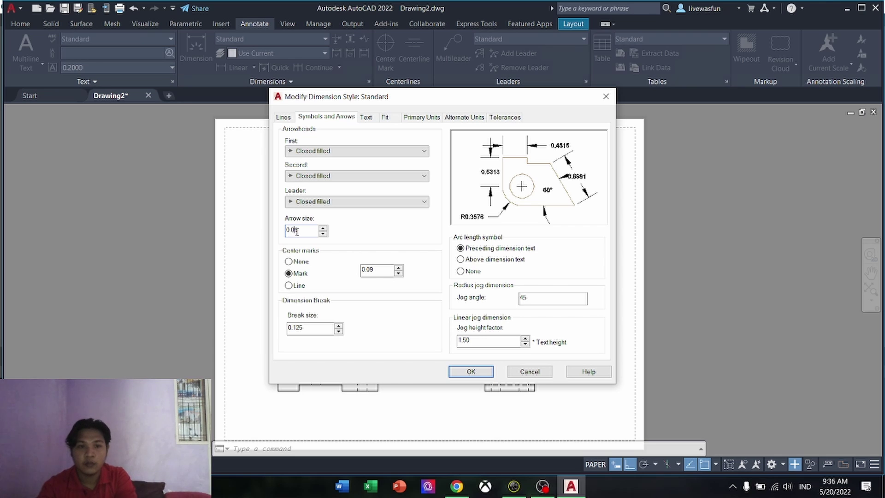
Set the Standard dimension style's linear precision to 0.00 and save the style changes
click(421, 118)
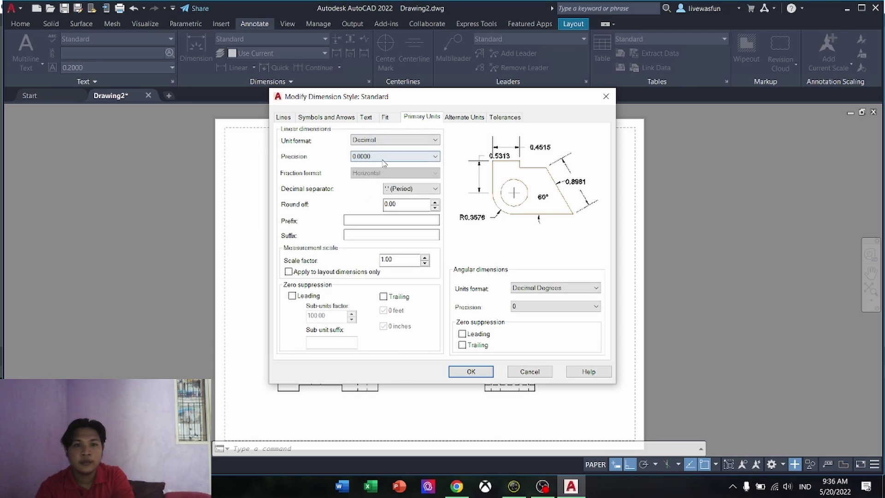
click(384, 159)
click(376, 181)
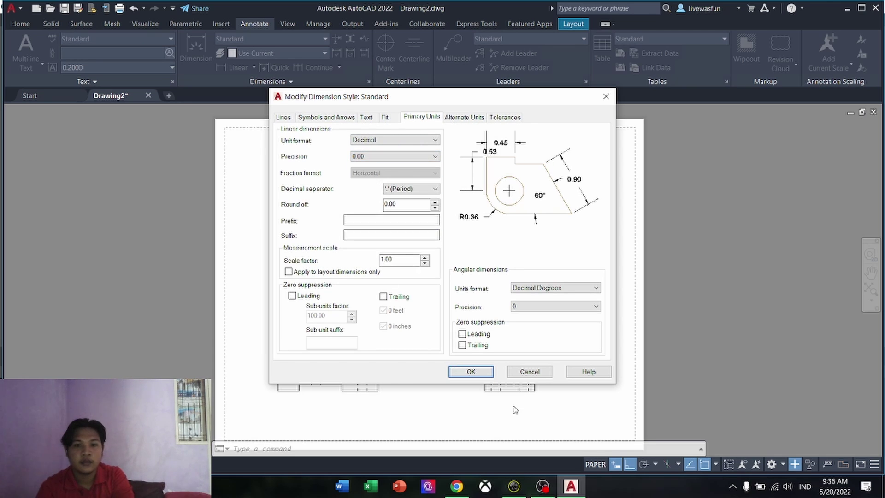
click(471, 372)
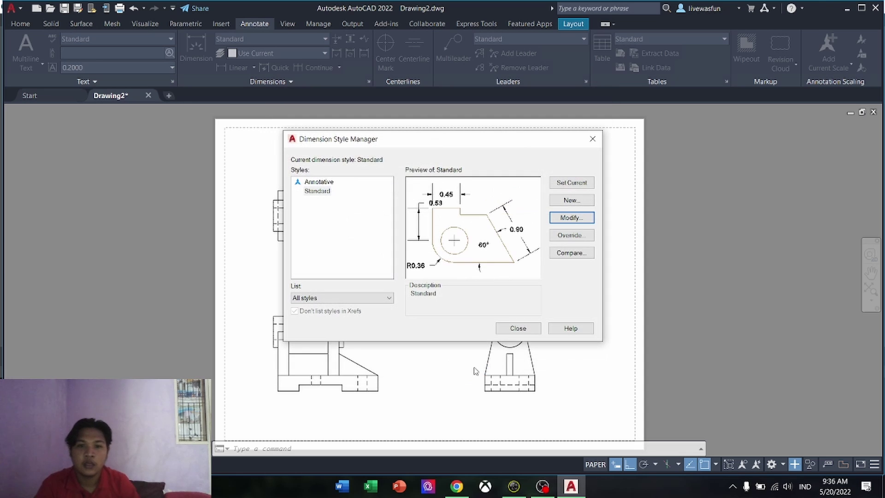
click(519, 327)
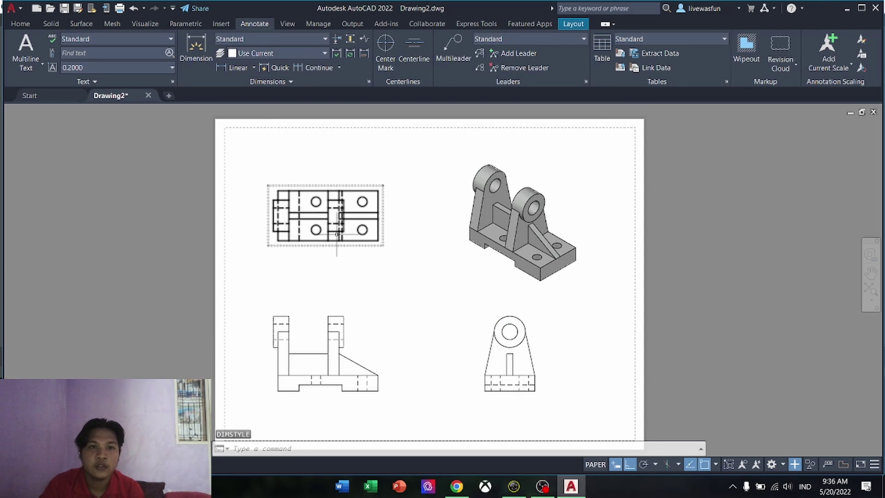
Dimension the vertical centre distance between the two right-hand holes in the top view, placing it outside the right edge
middle_drag(334, 196, 336, 253)
click(194, 46)
scroll(339, 270, up, 8)
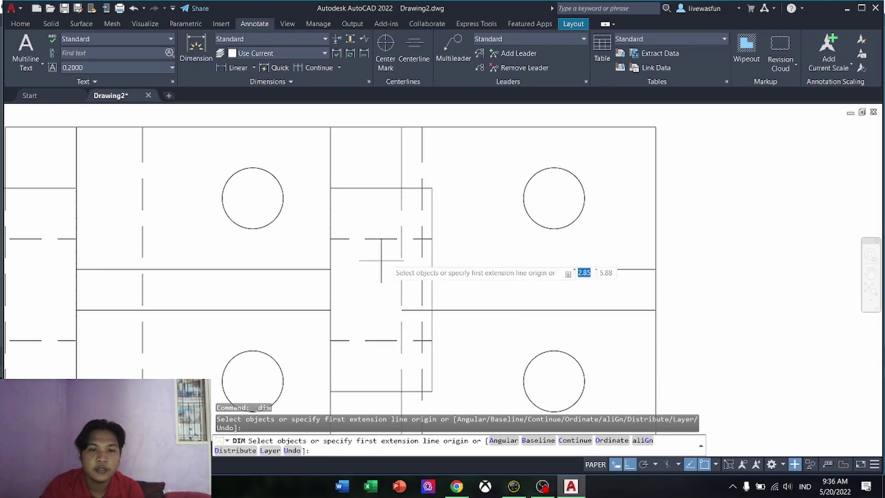
click(554, 198)
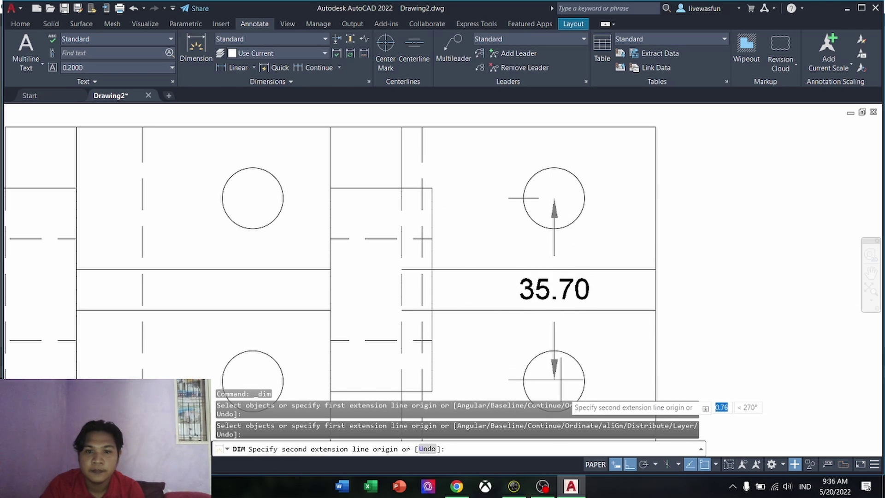
middle_drag(555, 383, 556, 332)
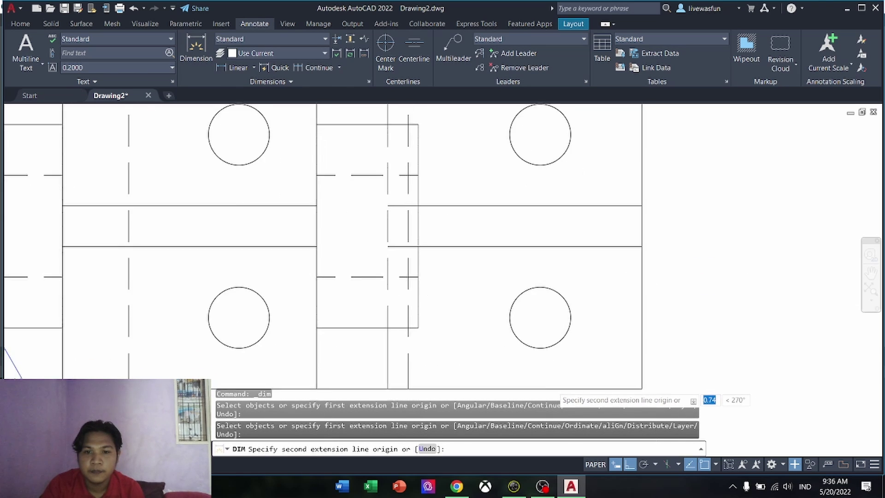
scroll(534, 307, up, 6)
mouse_move(594, 258)
middle_down()
mouse_move(771, 312)
mouse_move(790, 292)
middle_up()
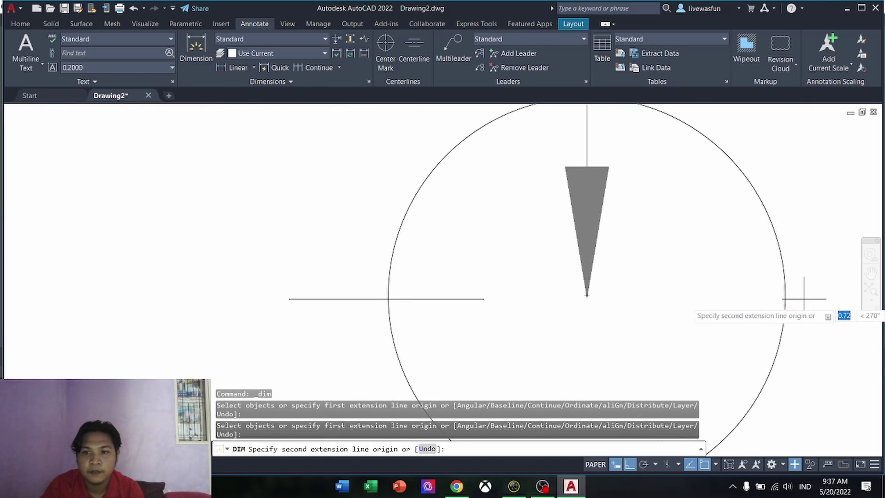
click(587, 295)
scroll(645, 286, down, 5)
middle_drag(866, 233, 688, 289)
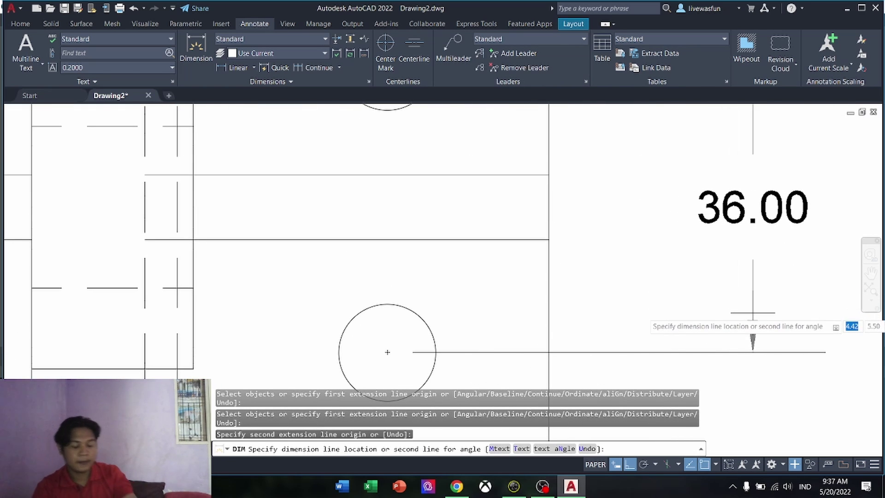
scroll(767, 300, down, 2)
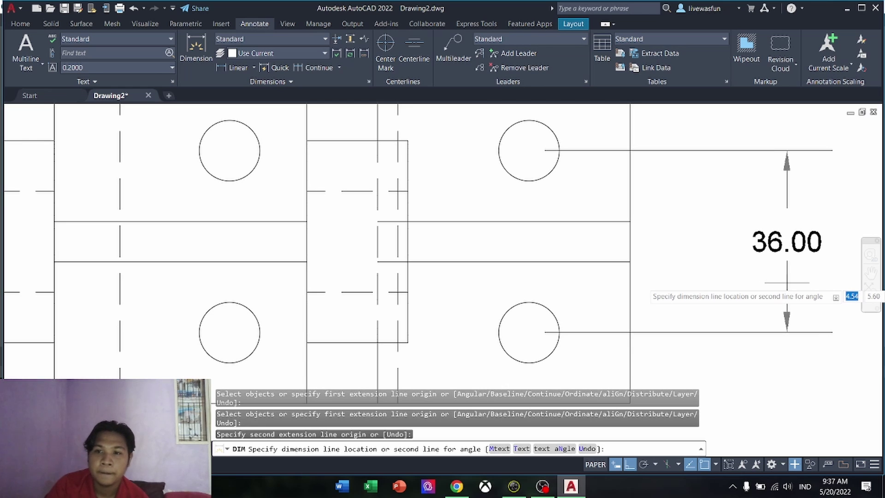
click(787, 282)
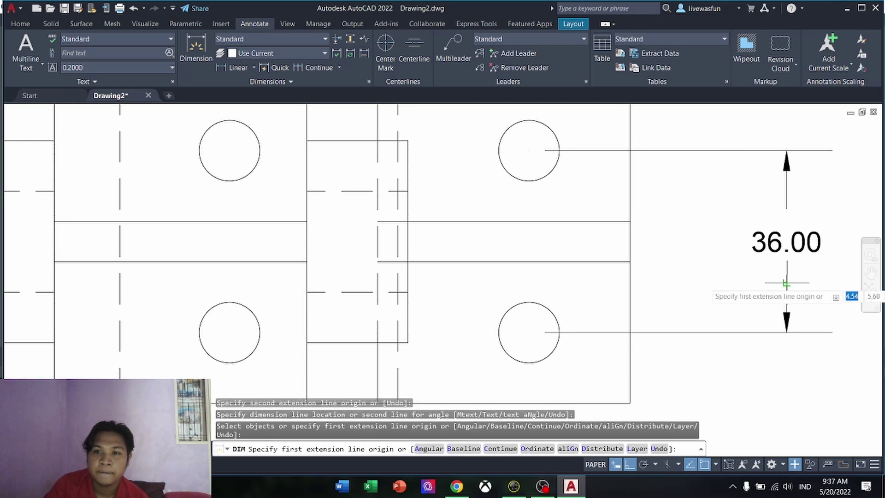
Dimension the triangular rib's thickness at the top view's right edge, placing it between that edge and the hole spacing dimension
click(629, 261)
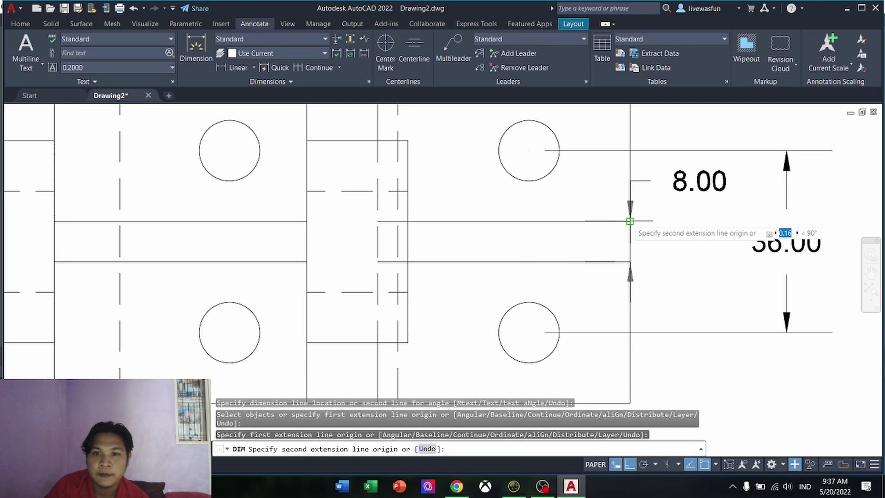
click(630, 221)
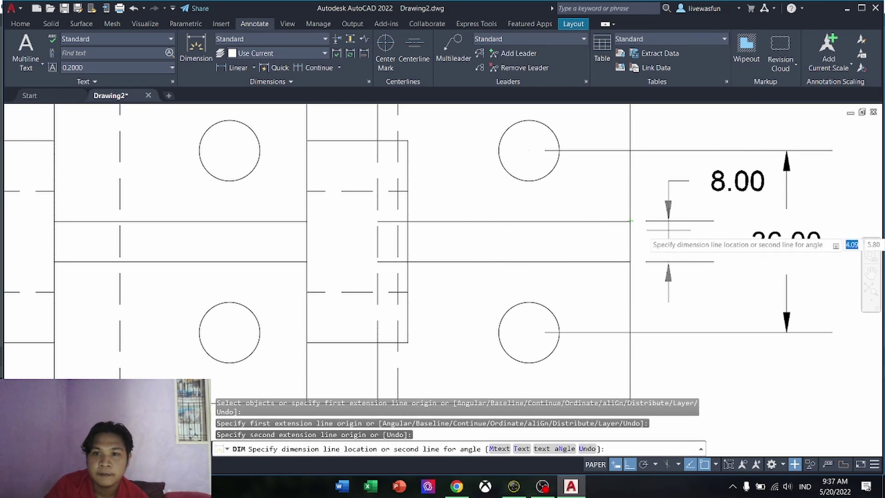
click(704, 240)
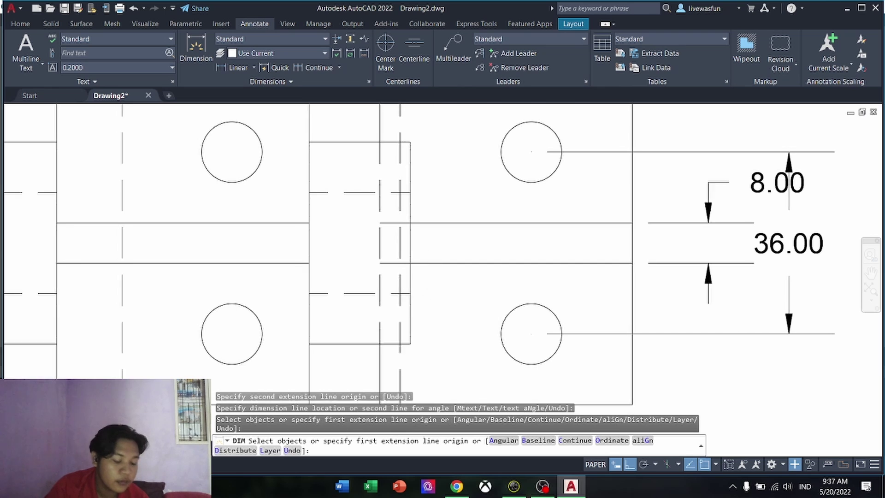
Dimension the right lug's plate thickness between its two solid edges, placing the dimension above the top view
middle_drag(409, 186, 435, 361)
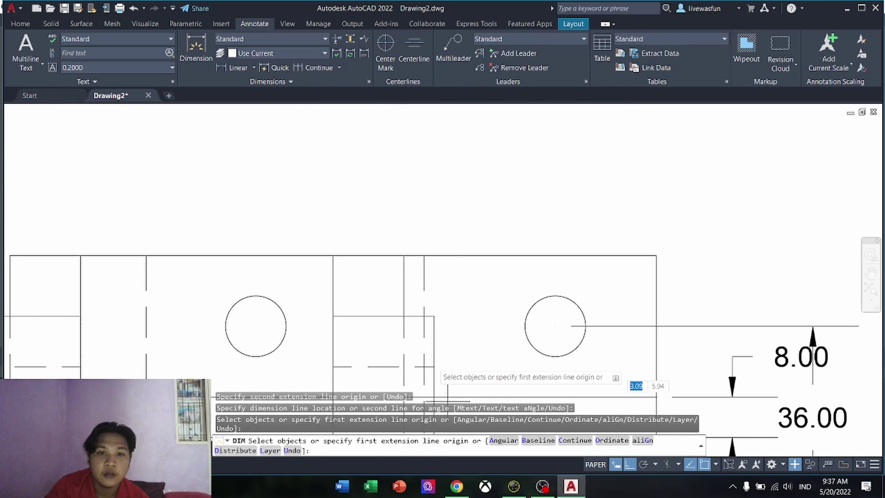
click(424, 255)
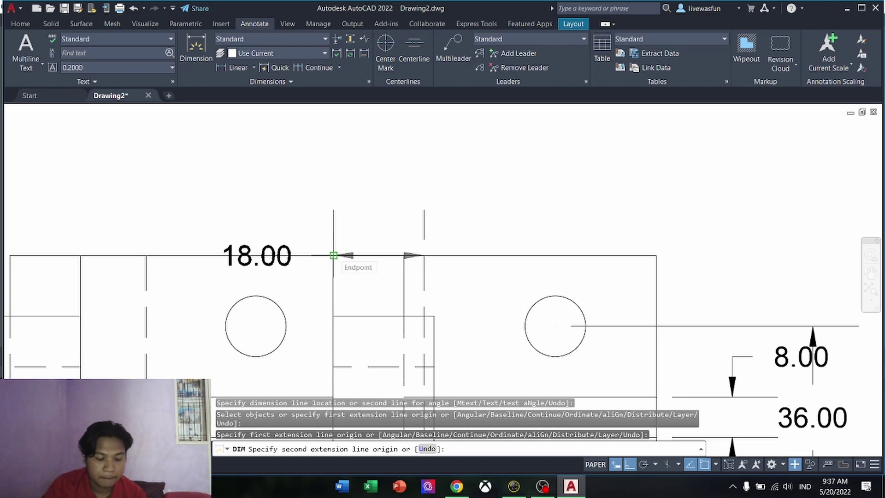
key(Escape)
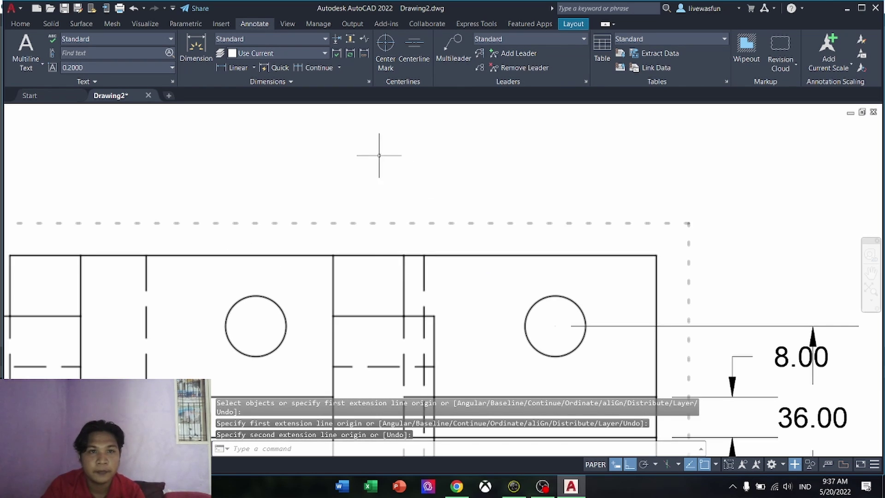
click(196, 46)
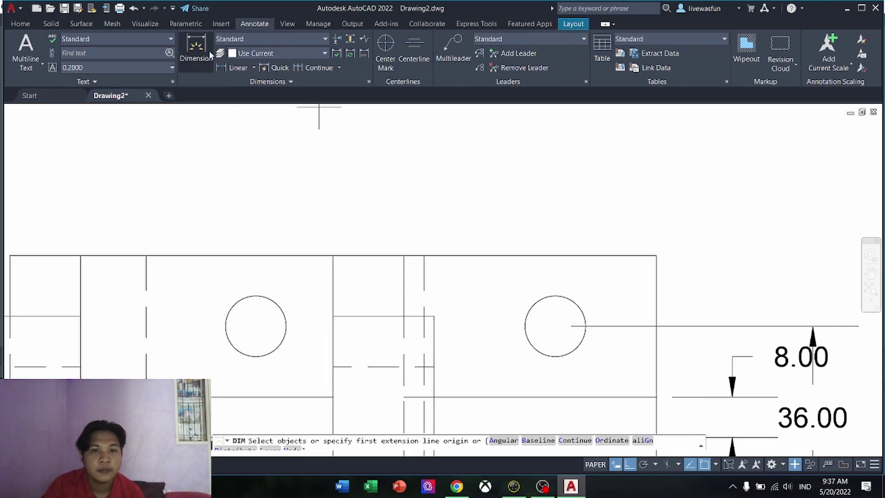
click(404, 255)
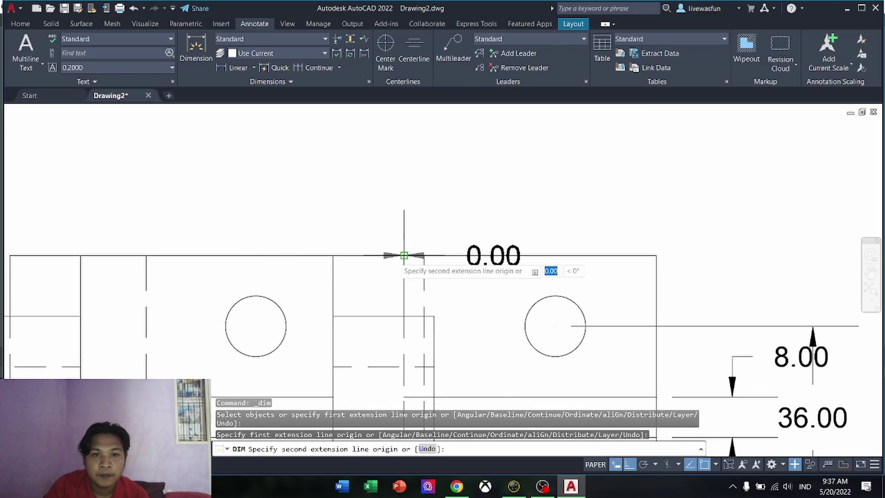
click(333, 255)
click(341, 195)
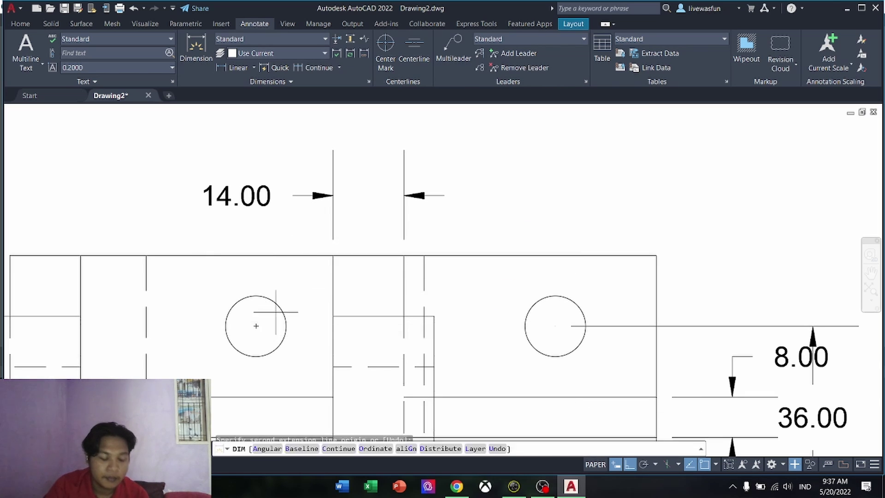
Dimension the horizontal distance from the lower-right hole's centre to the base's right edge, placing it below the top view
middle_drag(288, 310, 408, 246)
scroll(401, 254, down, 3)
scroll(461, 286, up, 3)
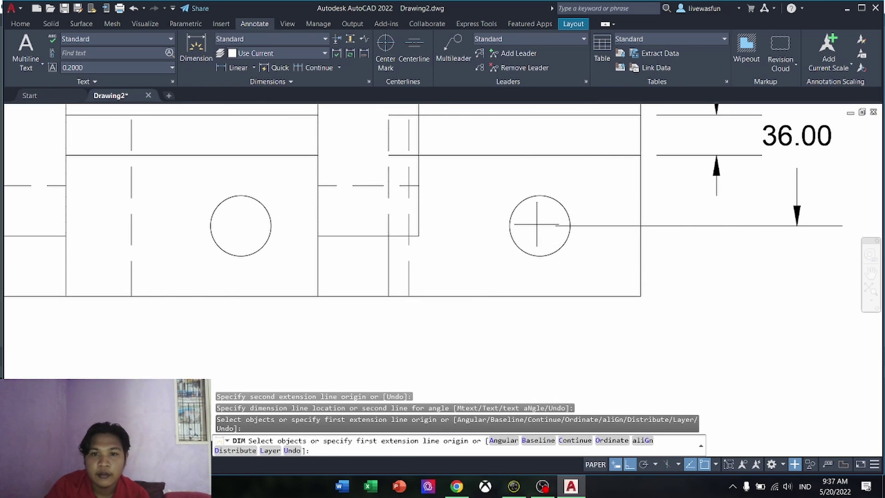
click(641, 296)
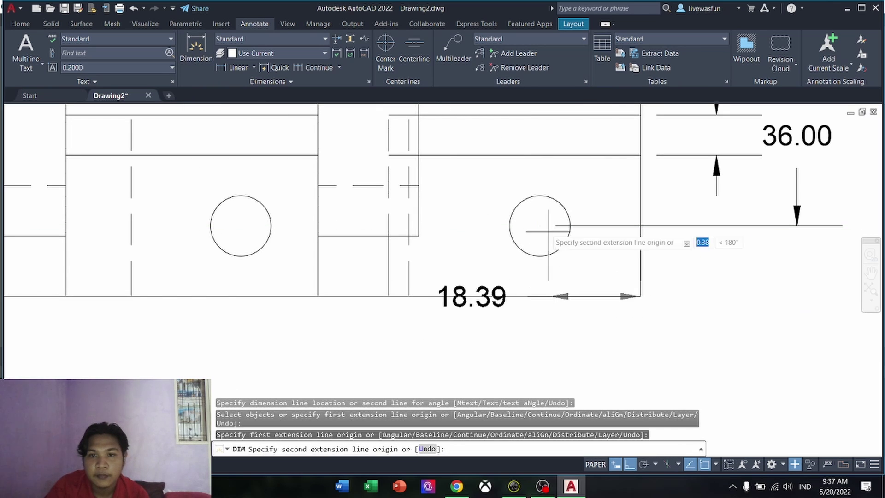
click(540, 225)
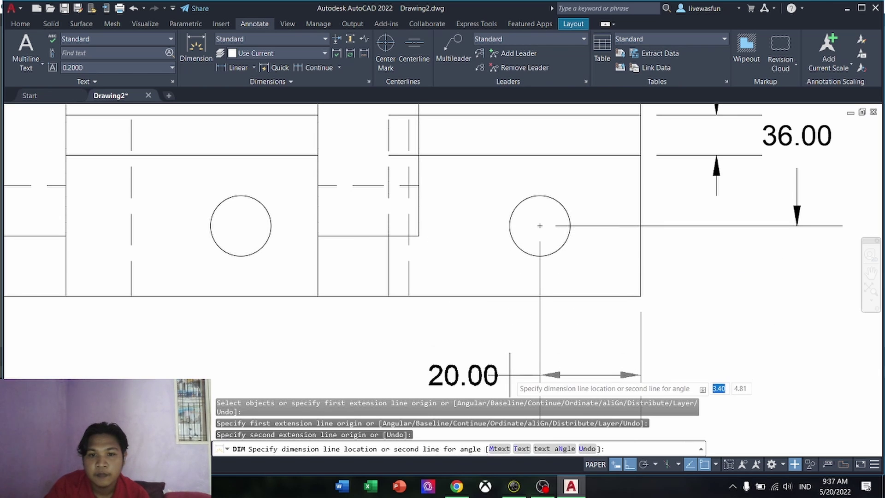
mouse_move(514, 357)
middle_down()
mouse_move(502, 299)
mouse_move(507, 318)
middle_up()
click(508, 319)
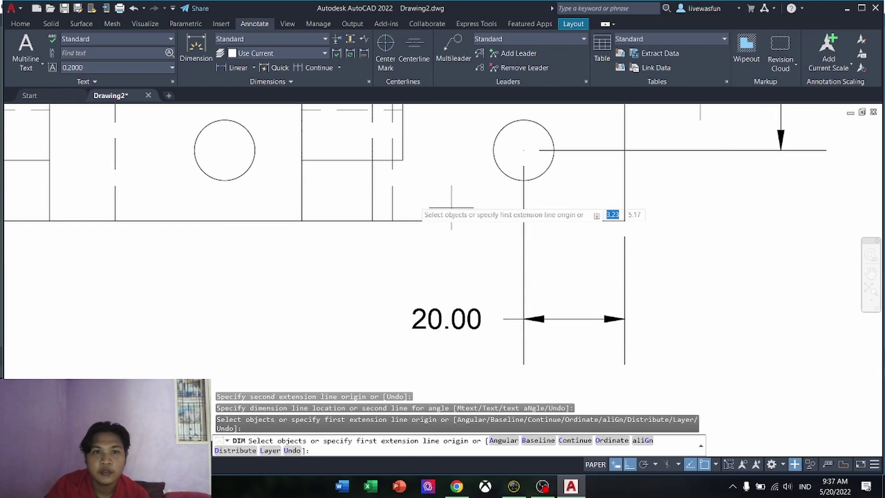
text(c)
key(Return)
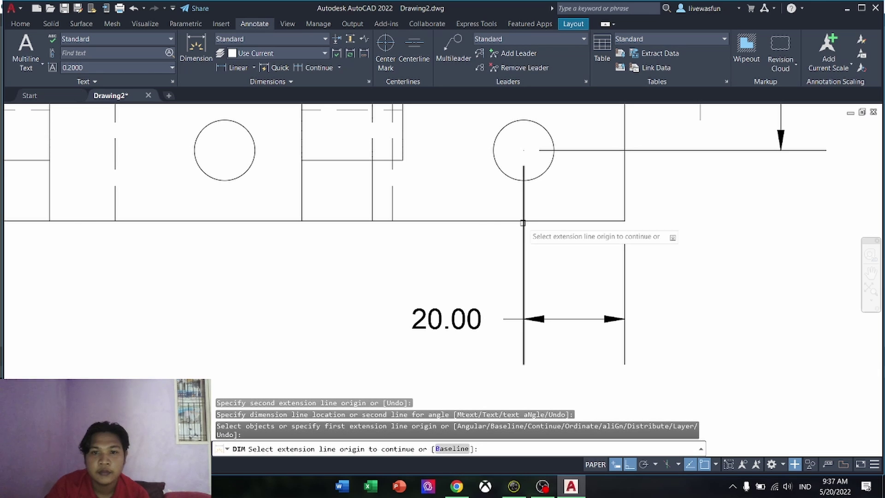
key(Return)
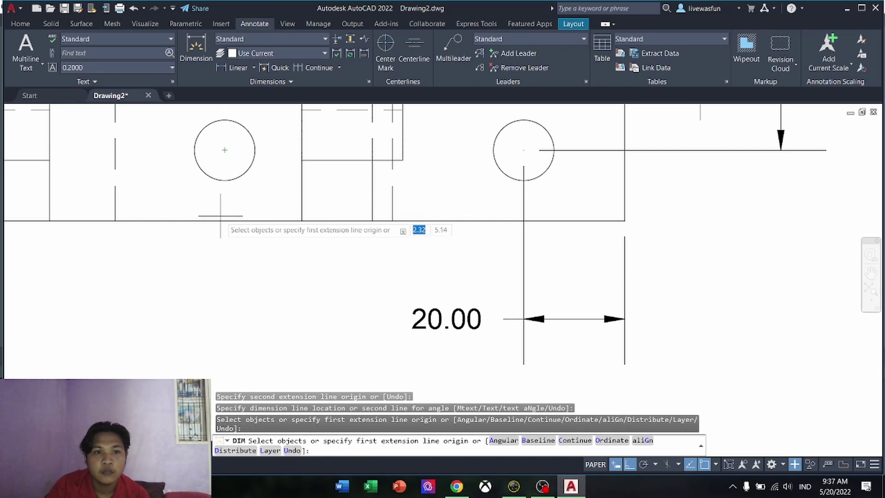
Dimension the horizontal centre distance between the two lower holes, placing it between the top view and the hole-to-edge dimension
click(225, 150)
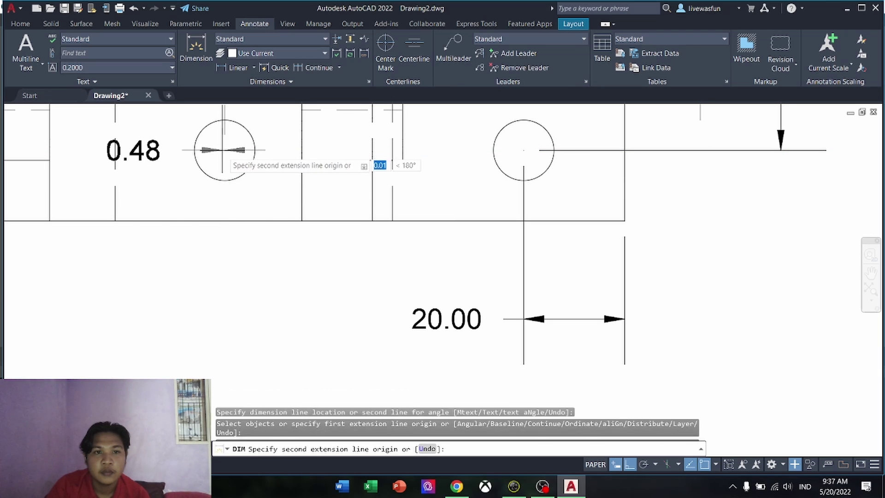
click(524, 150)
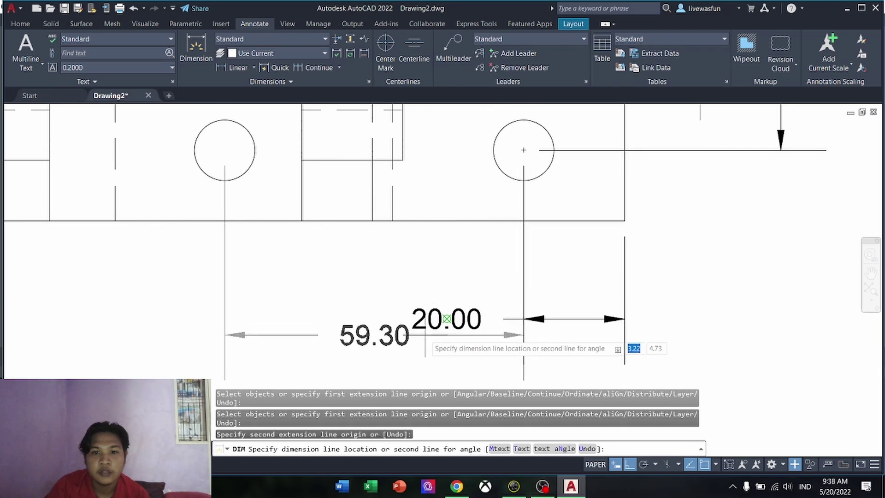
click(425, 287)
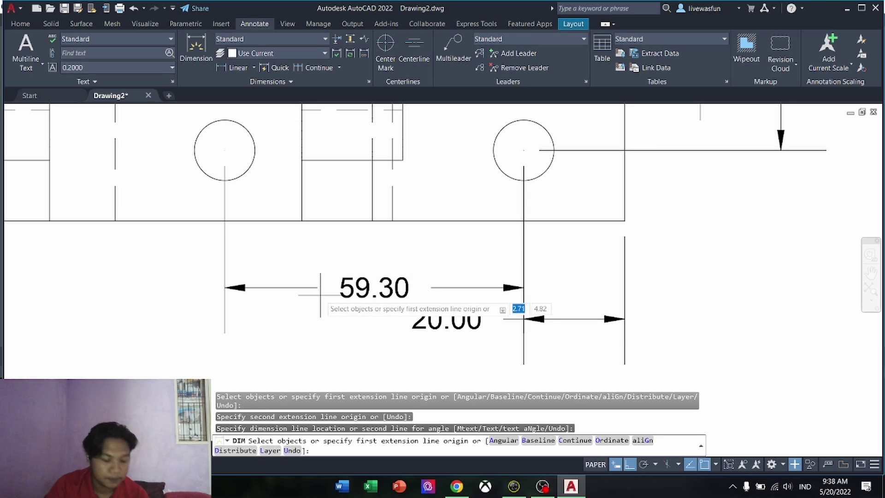
Dimension the left lug's plate thickness at the top view's upper-left corner, placing it above the view level with the right lug's dimension
scroll(316, 294, down, 3)
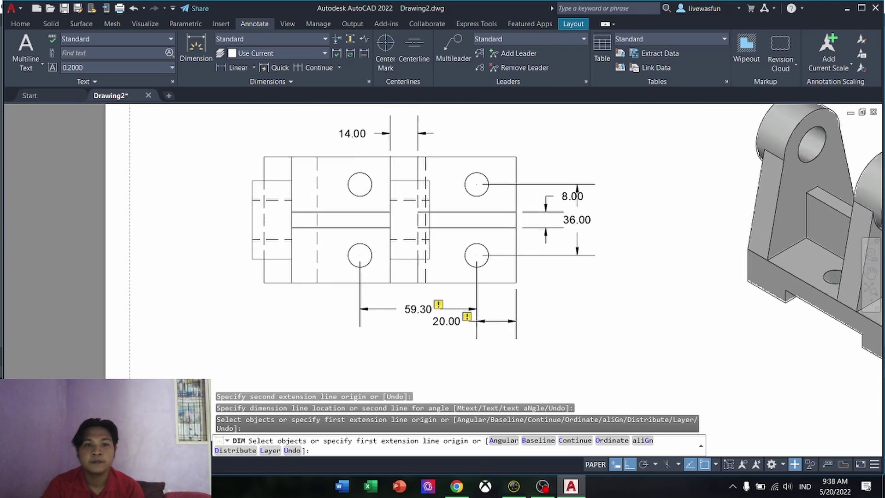
scroll(338, 213, up, 4)
scroll(337, 213, up, 2)
key(Return)
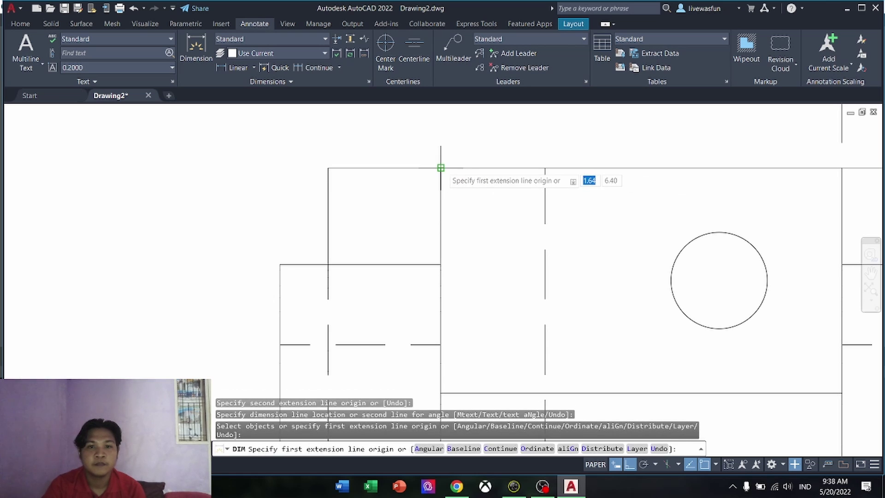
click(441, 170)
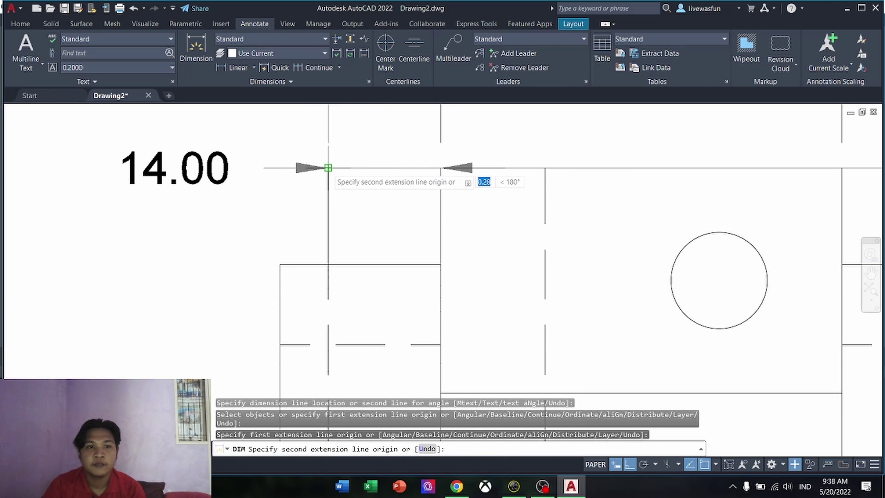
click(328, 168)
middle_drag(383, 110, 397, 263)
scroll(397, 263, down, 2)
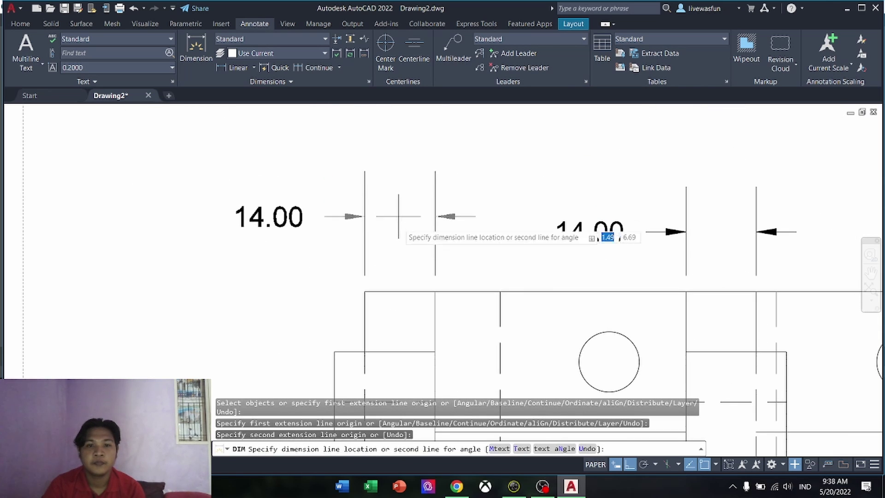
click(402, 233)
Dimension the left boss's width across its upper edge in the front view, placing the dimension just above it
scroll(402, 233, down, 3)
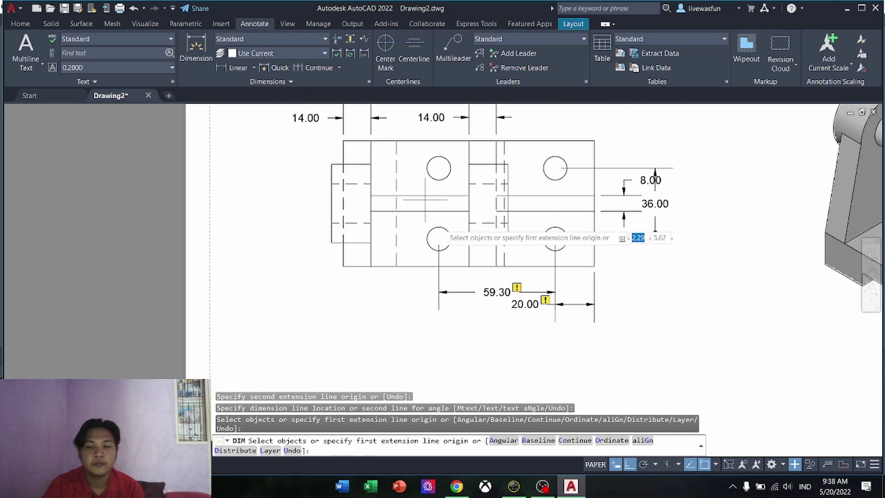
mouse_move(442, 378)
middle_down()
mouse_move(422, 231)
mouse_move(434, 221)
middle_up()
scroll(479, 253, down, 2)
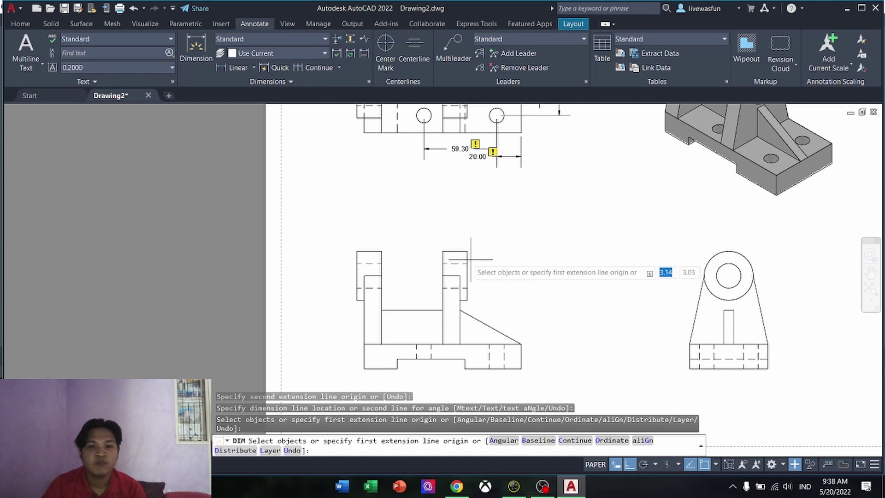
scroll(463, 253, up, 3)
scroll(450, 257, down, 1)
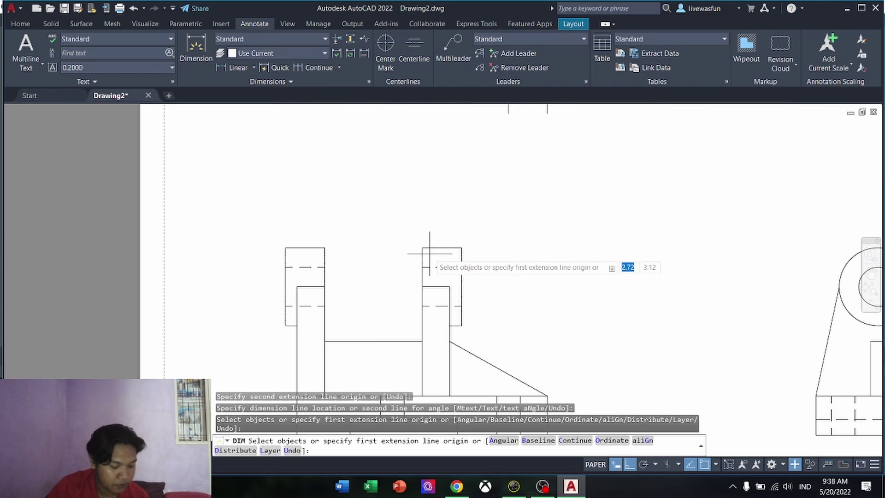
click(286, 248)
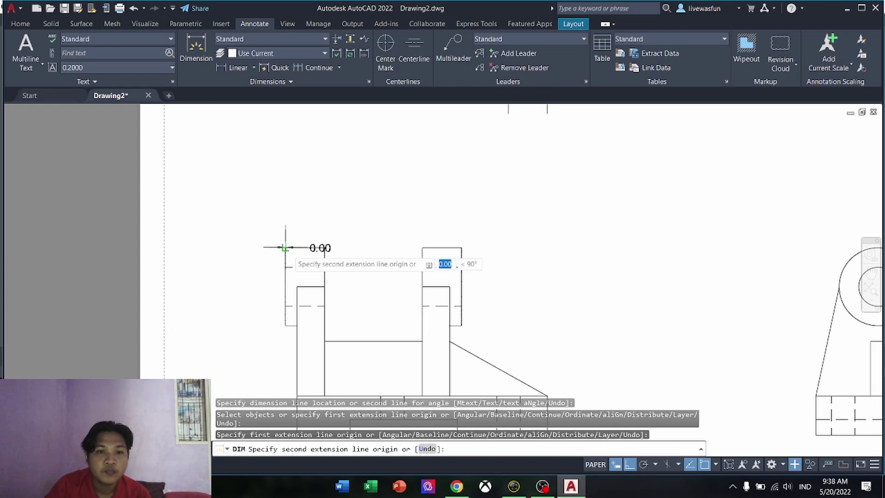
click(325, 247)
click(326, 216)
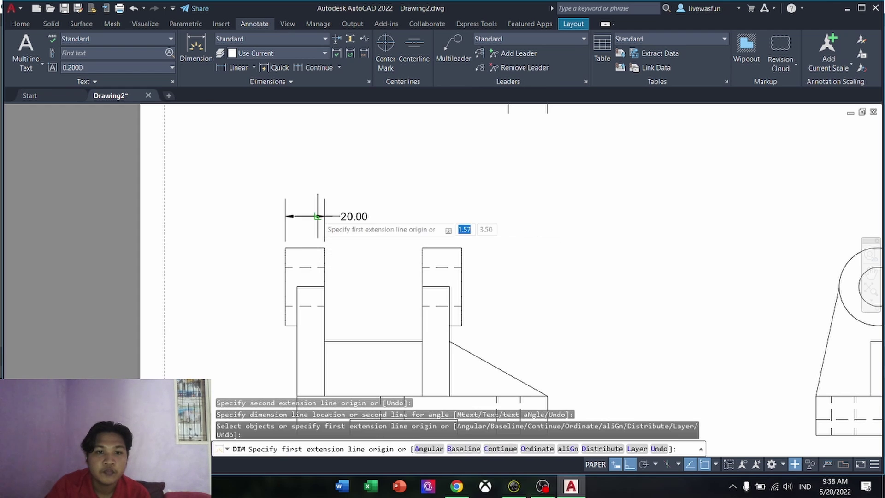
Try to dimension the gap between the two bosses above the front view, and undo that dimension
click(324, 247)
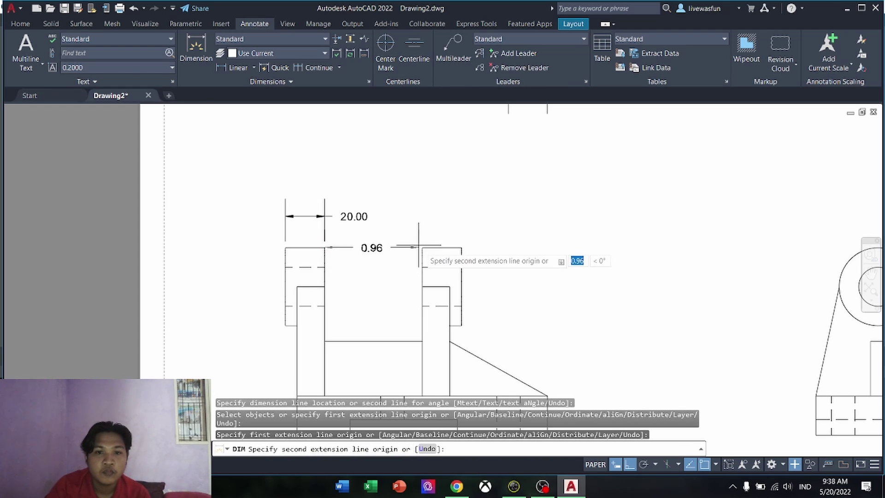
key(Escape)
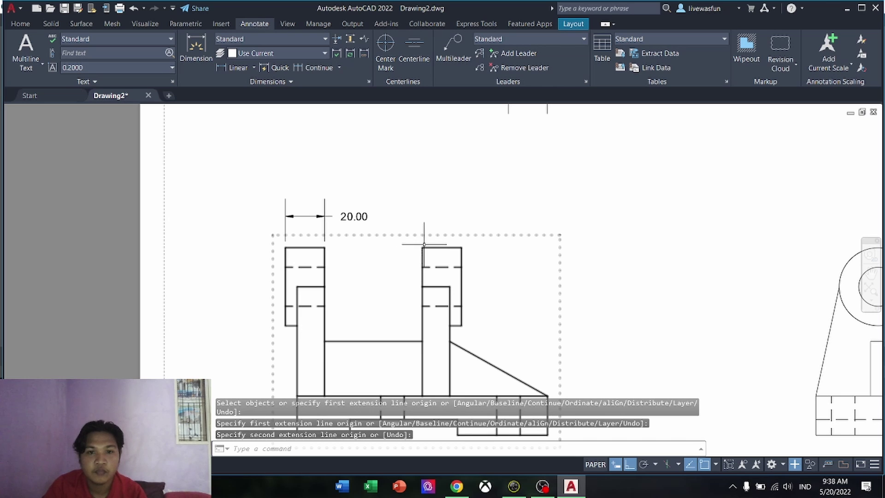
click(196, 46)
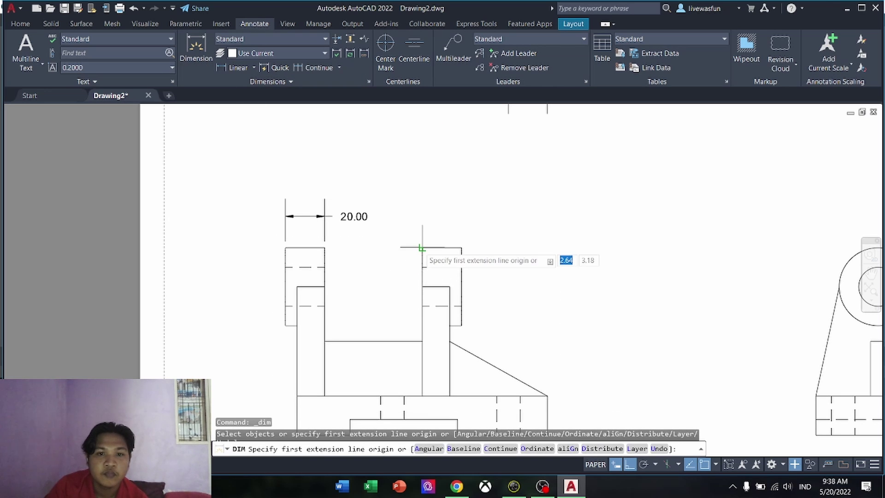
click(423, 247)
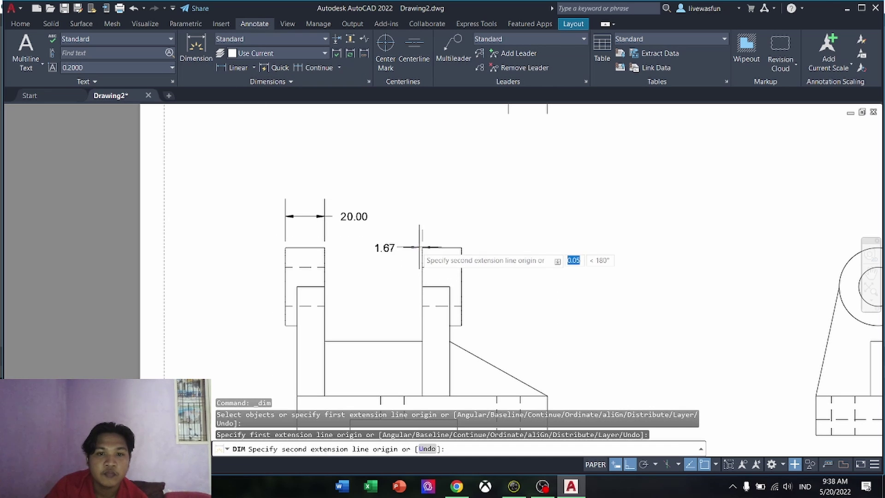
click(325, 247)
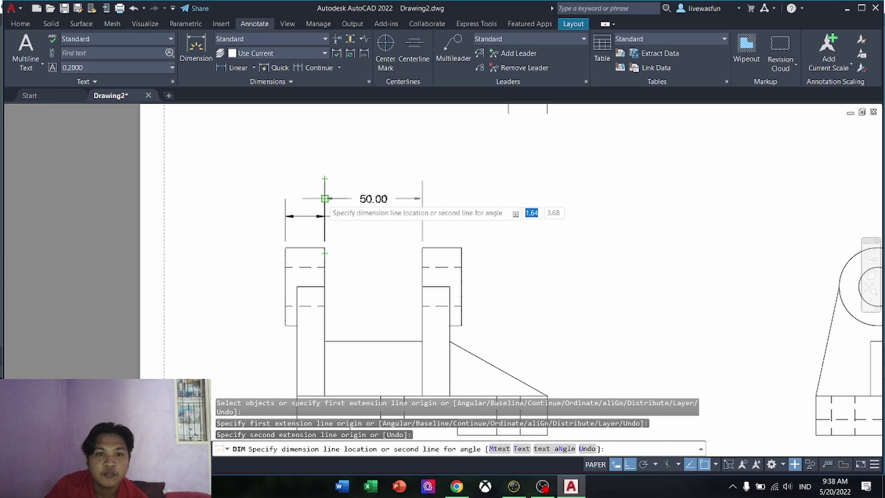
click(326, 198)
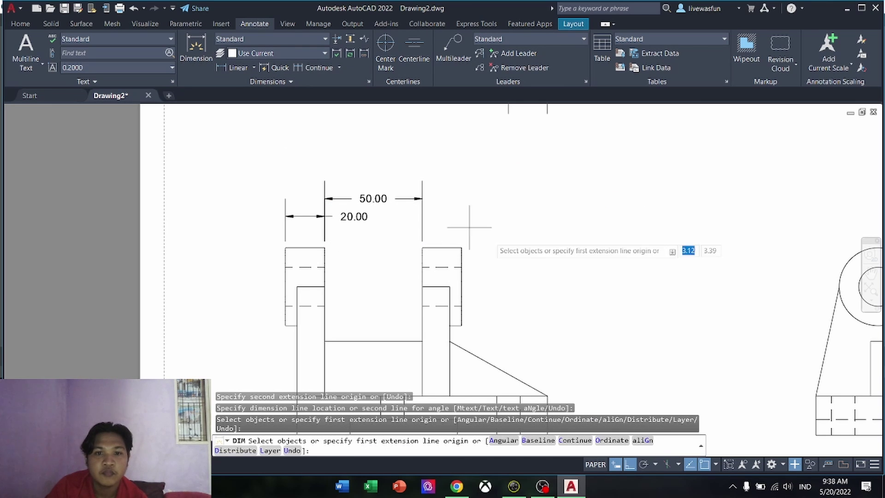
click(423, 247)
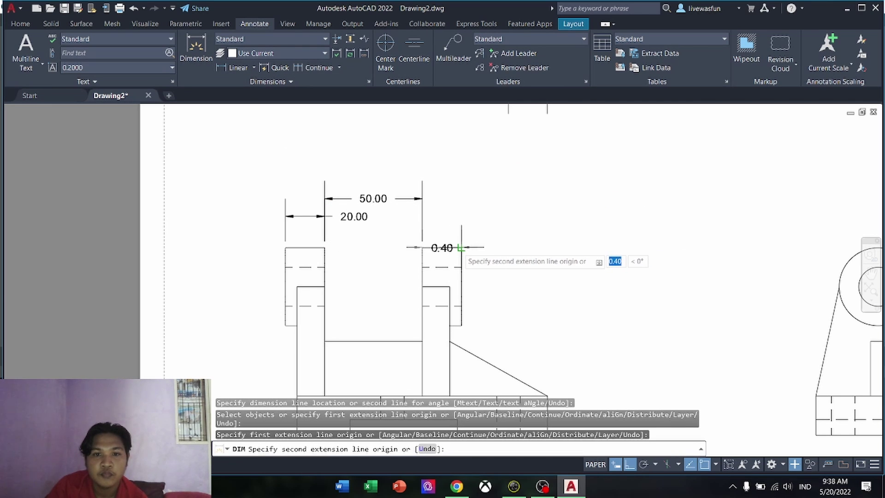
key(Escape)
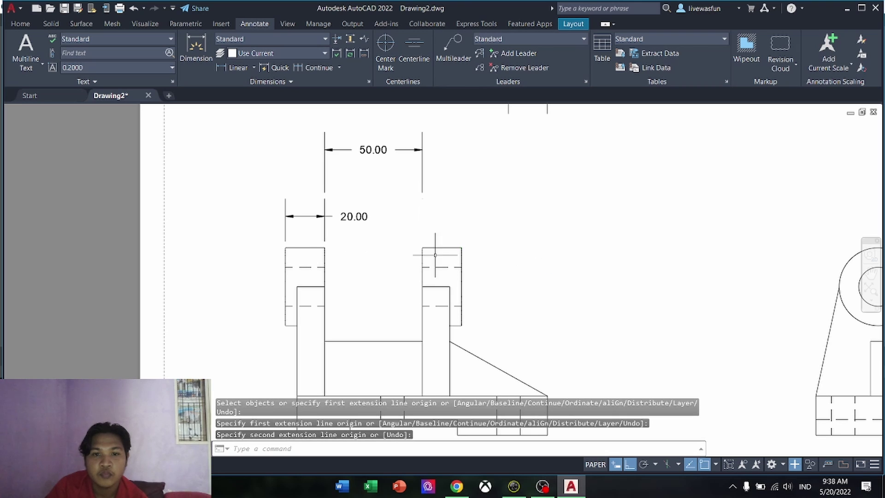
key(ctrl+z)
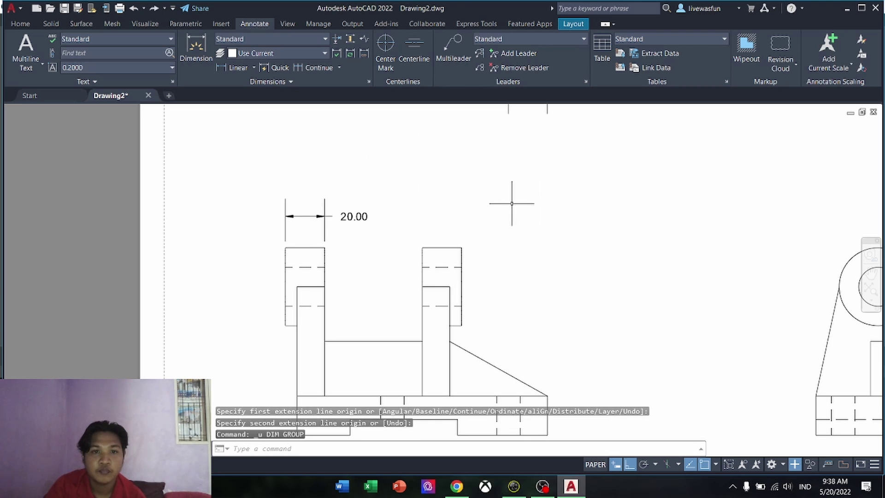
Try the boss gap dimension again, picking from the left boss to the right boss, and undo it within the dimension command
click(188, 36)
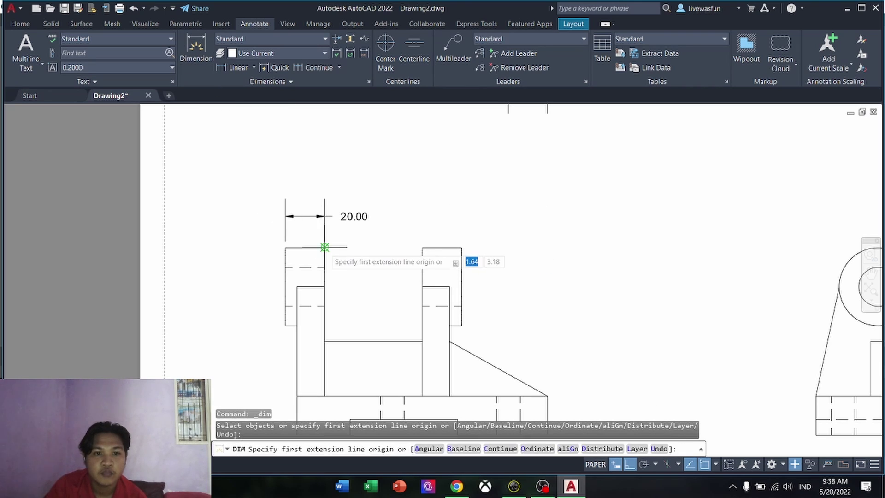
click(324, 248)
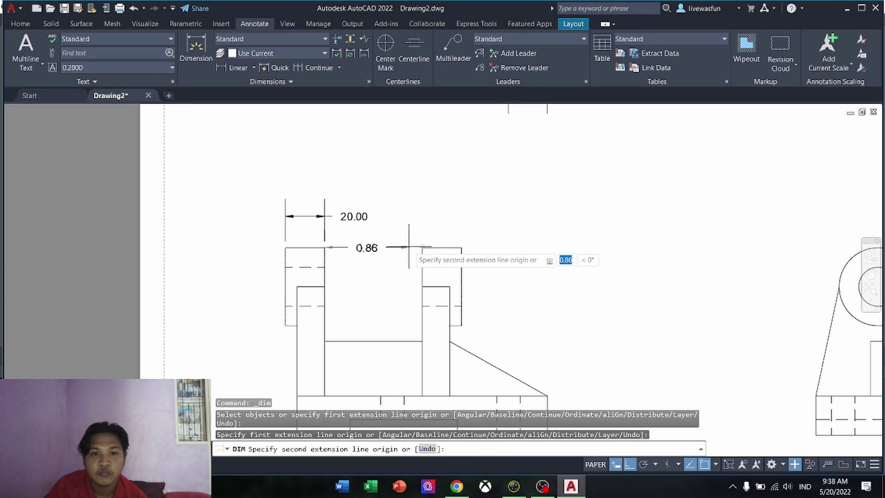
click(422, 248)
click(435, 194)
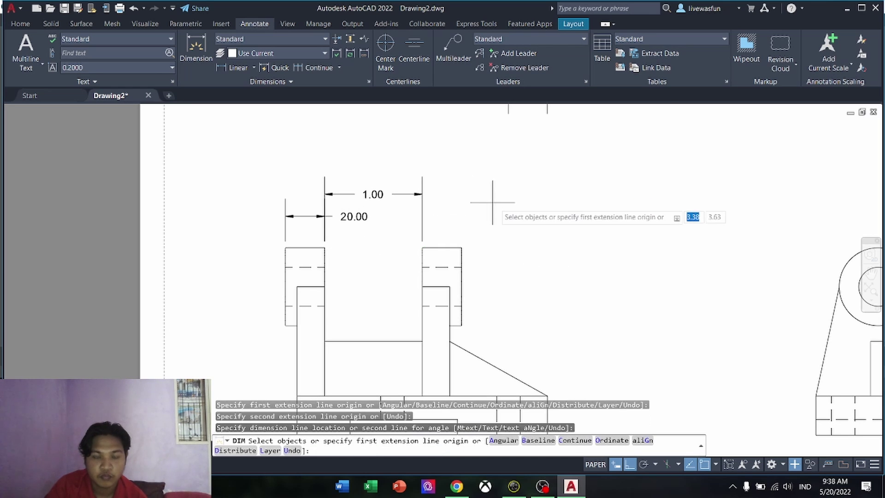
text(u)
key(Return)
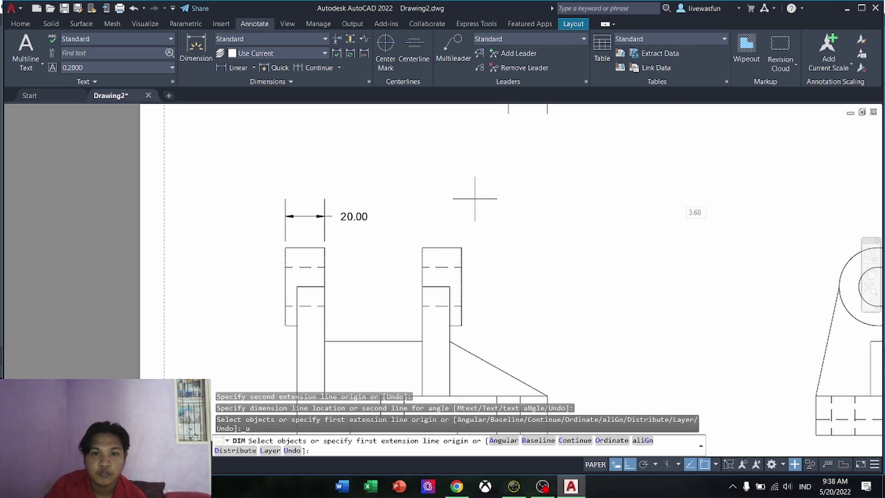
Dimension the gap from the right boss's inner corner to the left boss's, placing it higher than the left boss's width dimension
click(422, 248)
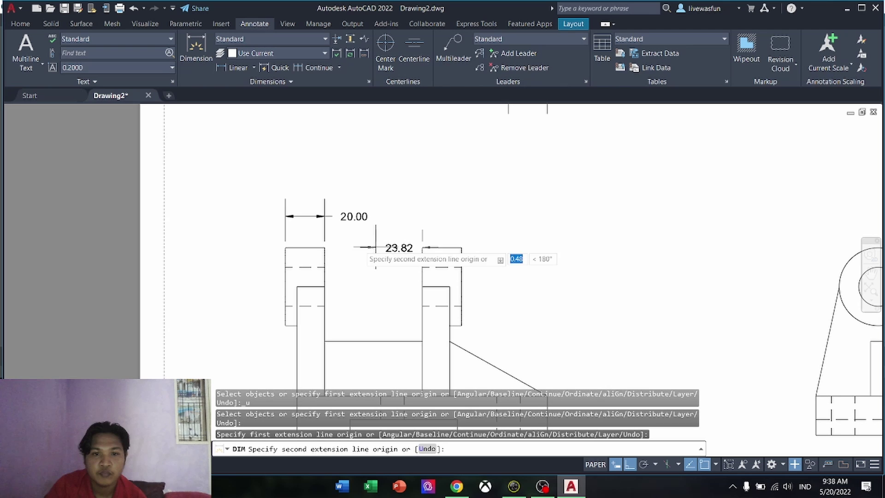
click(324, 247)
click(328, 182)
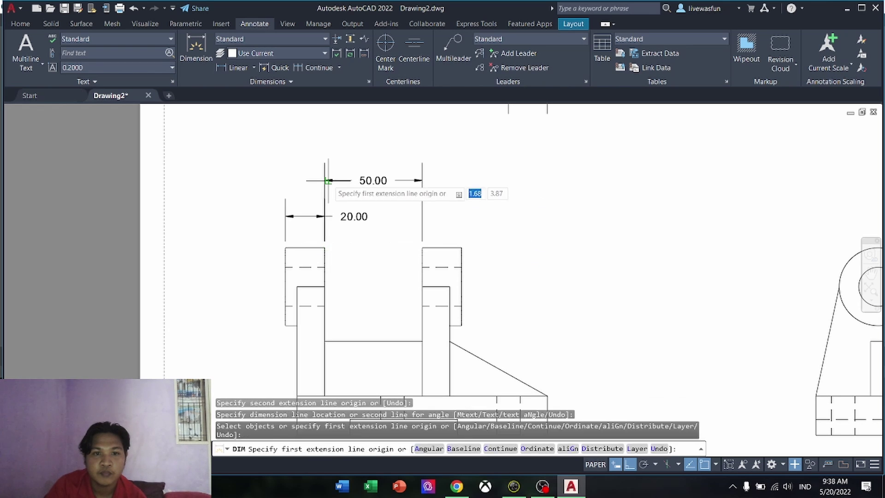
Dimension the right boss's width across its upper edge in the front view, placing it below the gap dimension
click(462, 248)
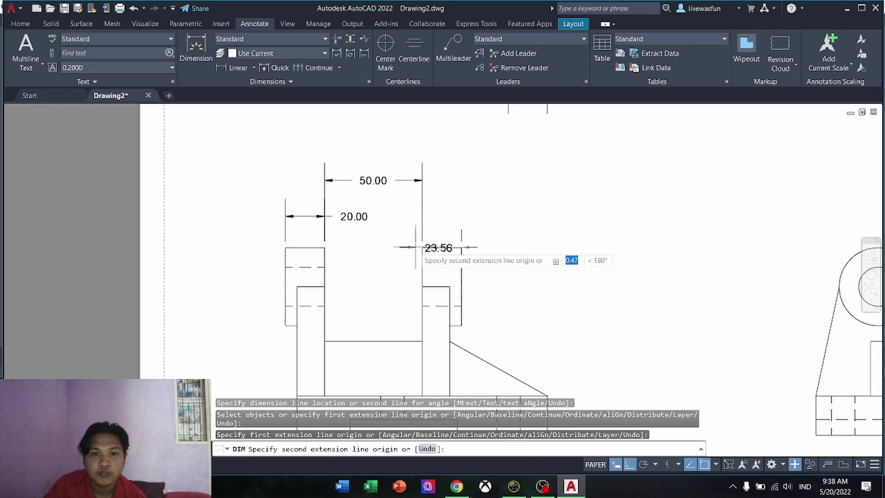
click(422, 247)
click(428, 212)
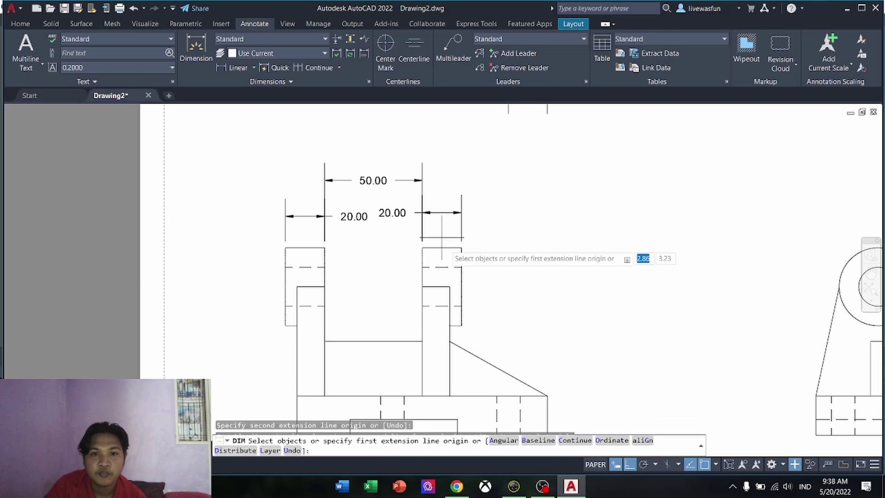
Try to dimension the height from the left boss's lower edge down to the base's upper face in the front view, and undo the picks
middle_drag(507, 302, 479, 230)
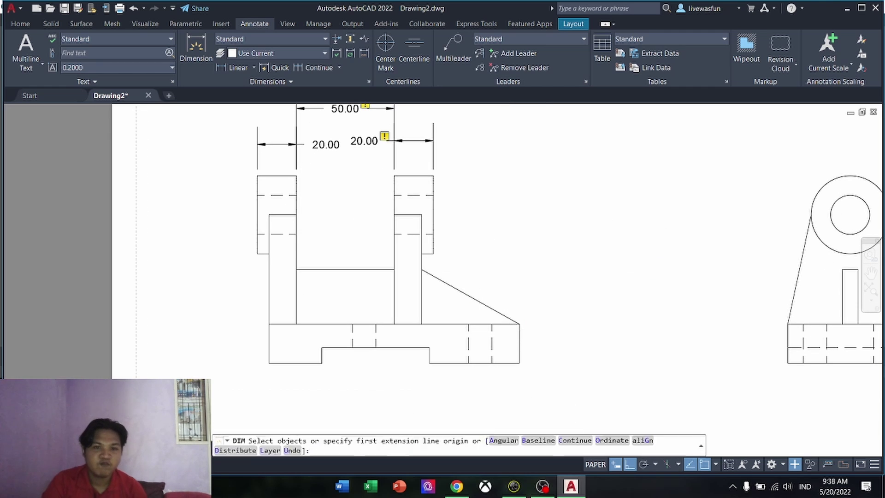
key(Return)
key(Return)
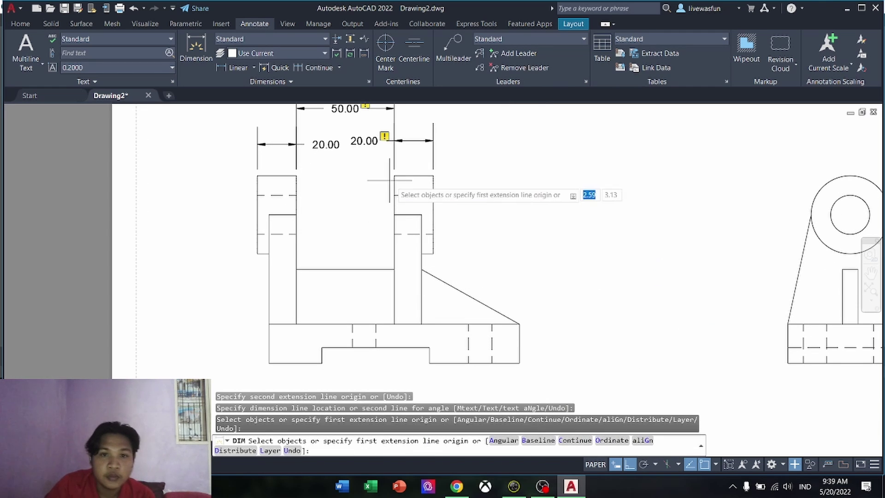
middle_drag(576, 257, 542, 233)
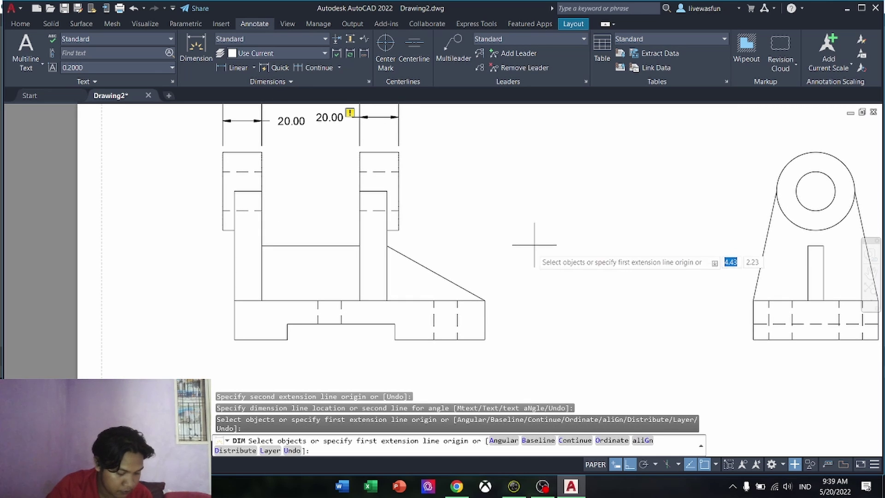
click(234, 230)
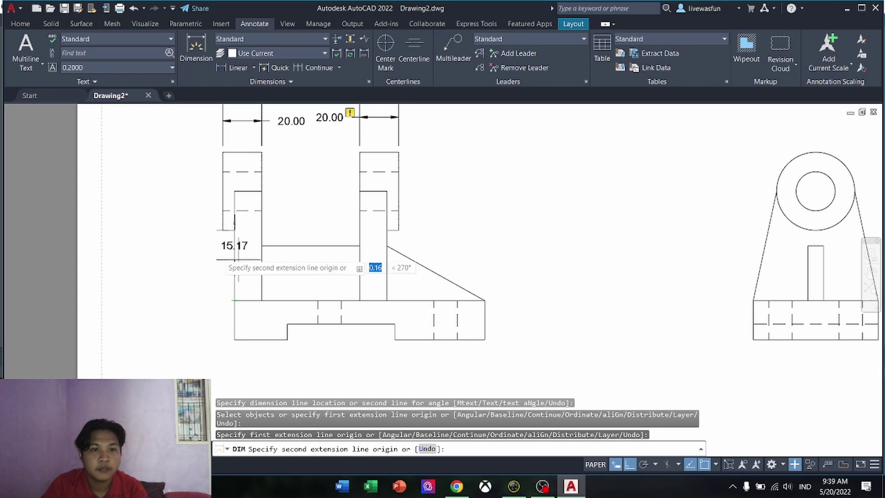
click(235, 301)
text(u)
key(Return)
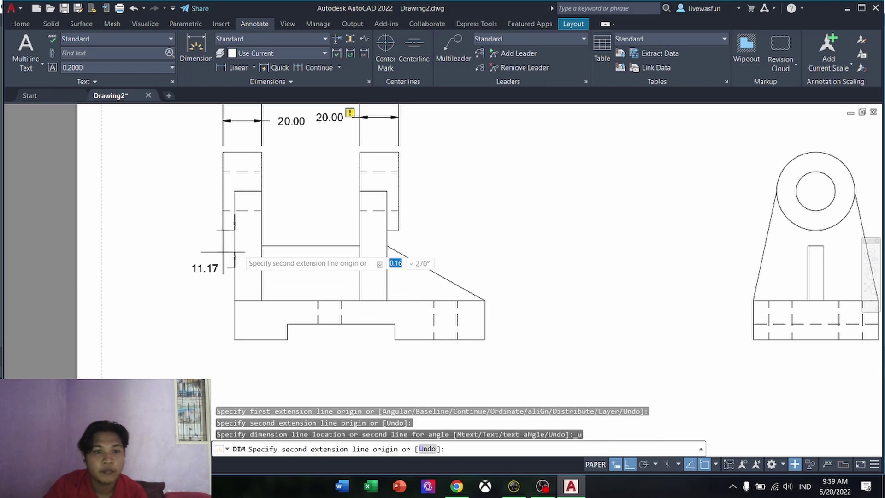
text(u)
key(Return)
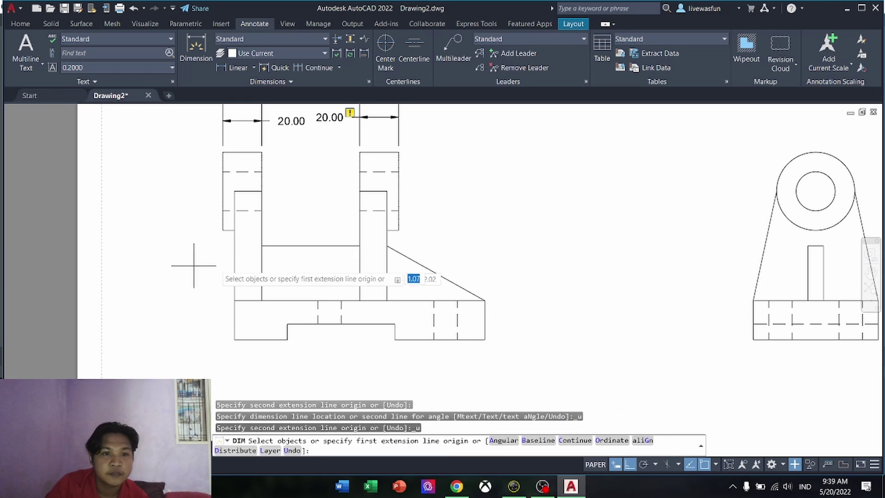
Dimension the height of the wall between the two uprights above the base's upper face, placing it left of the front view
click(236, 251)
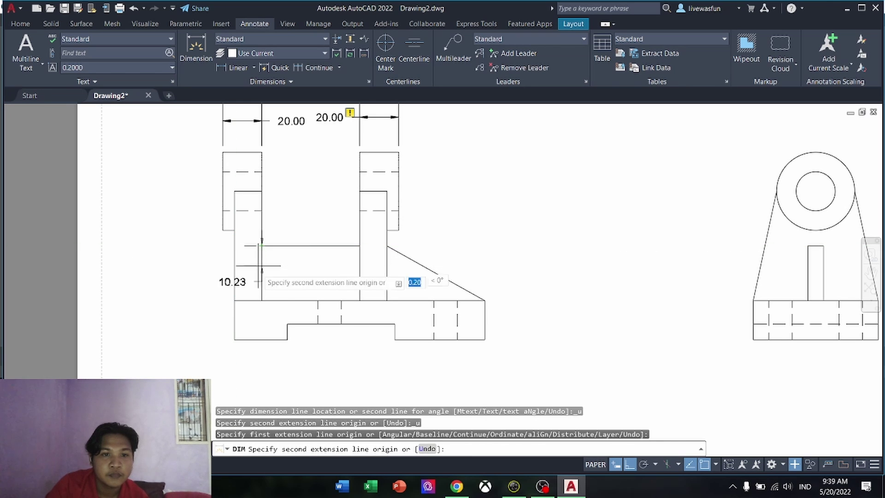
click(262, 300)
click(170, 307)
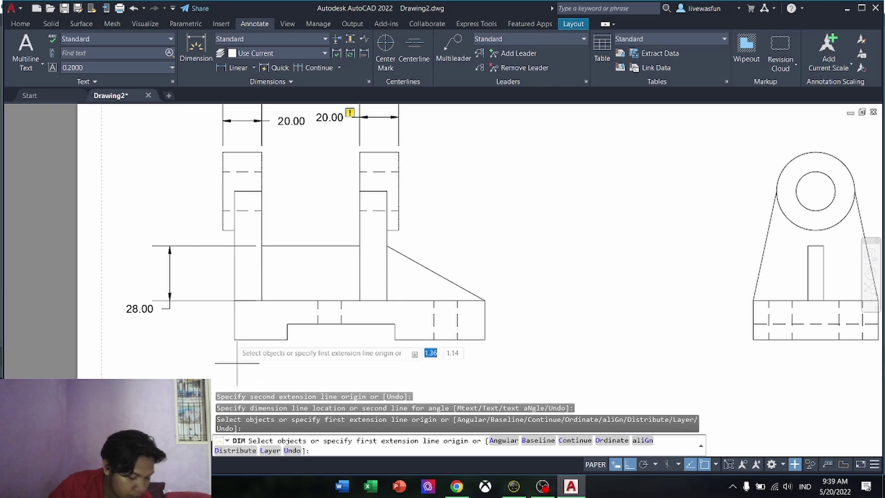
Dimension the offset from the left boss's outer edge to the left upright's outer edge, placing it below the front view
key(Return)
click(223, 230)
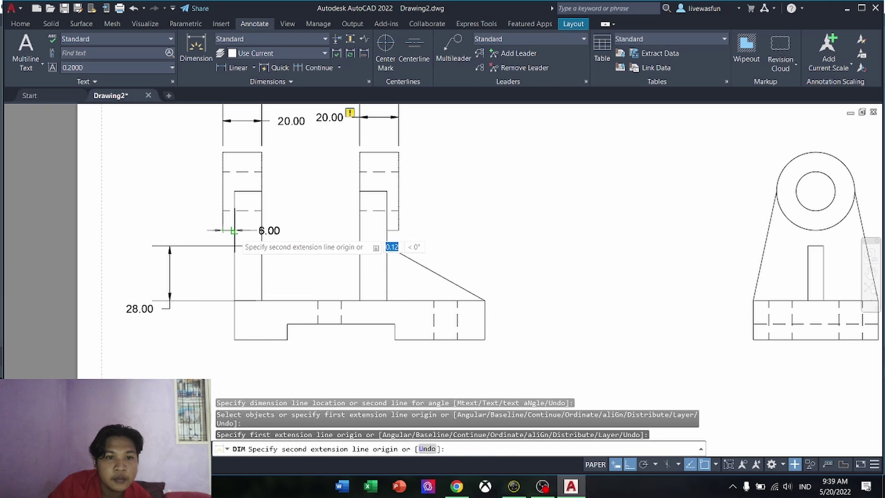
click(234, 230)
click(234, 373)
Dimension the width of the base's left foot along its bottom edge, placing it just above the boss offset dimension
key(Return)
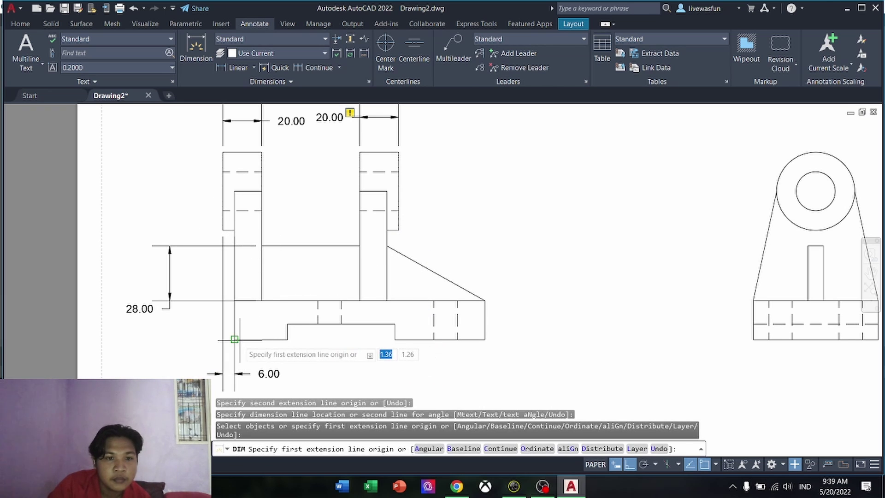
click(235, 339)
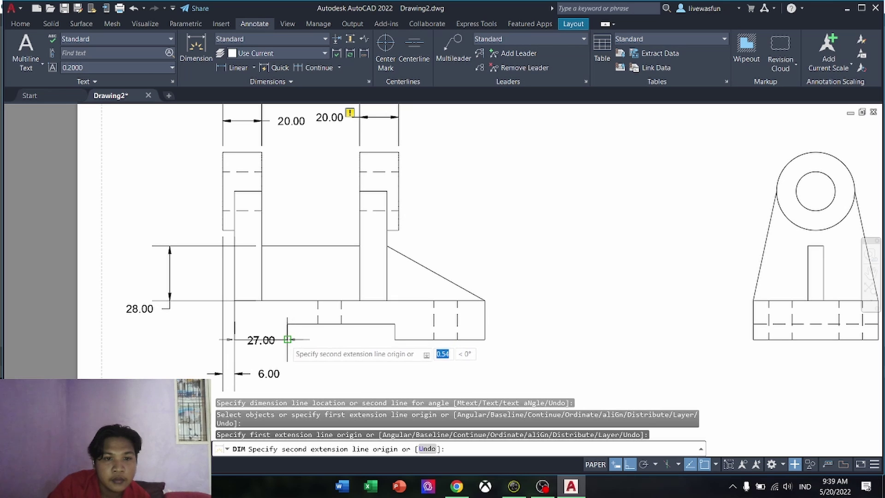
click(287, 339)
click(287, 353)
Try to dimension the base's bottom recess width from its left side to its right side, undoing the picks
key(Return)
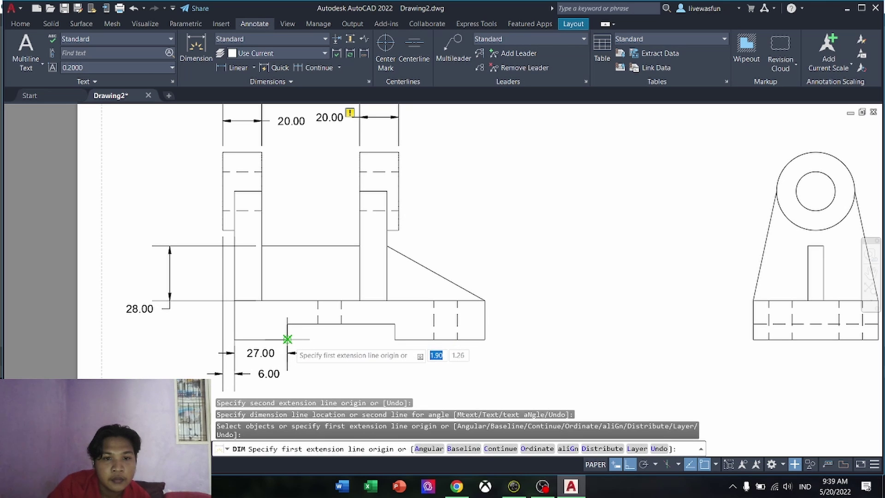
click(287, 339)
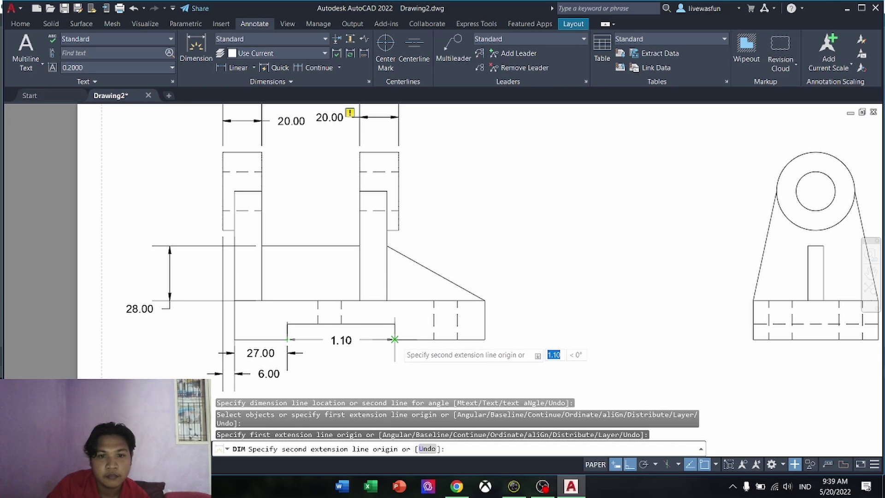
key(ctrl+z)
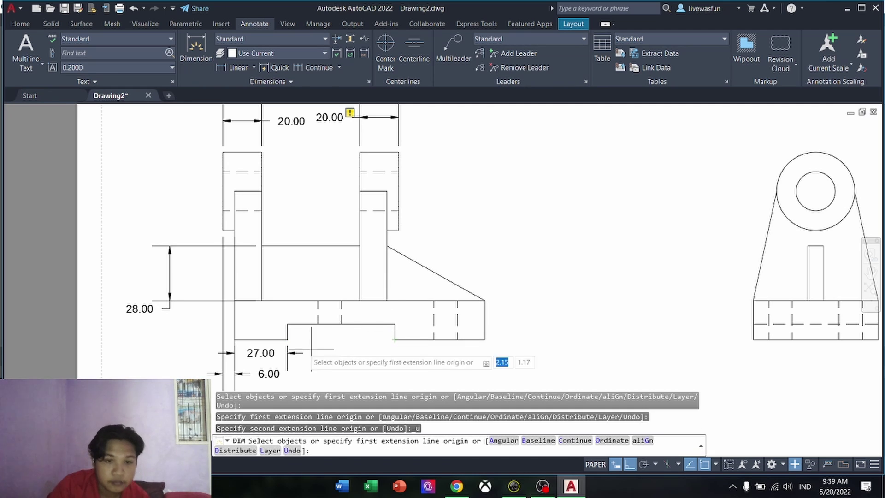
click(287, 325)
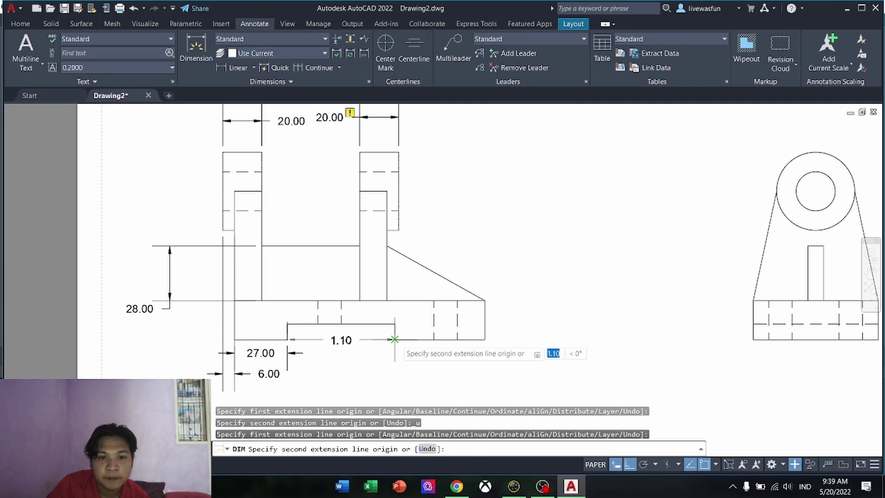
click(395, 339)
key(ctrl+z)
key(ctrl+z)
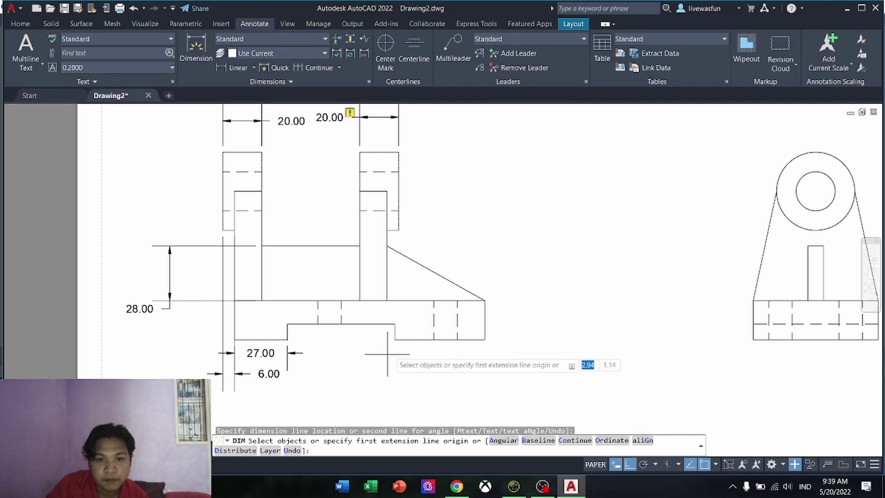
Dimension the base's bottom recess width from its right corner to its left corner, in line with the left foot's dimension
click(395, 340)
click(286, 340)
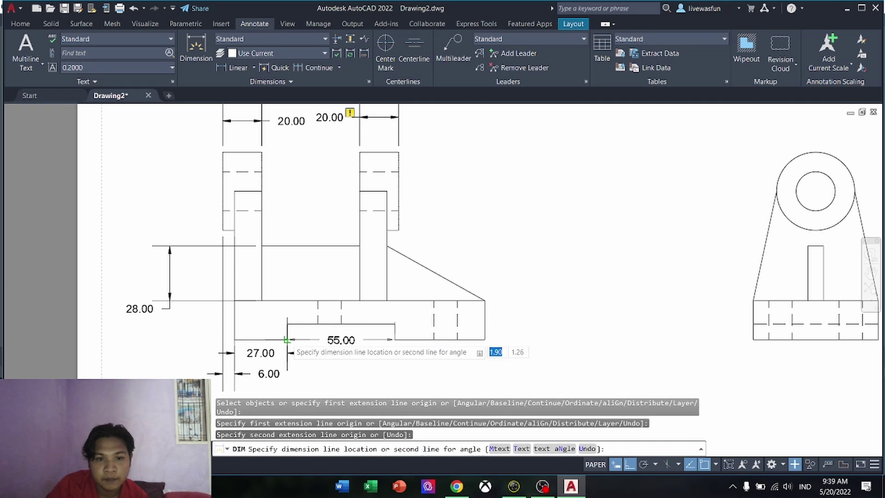
click(287, 353)
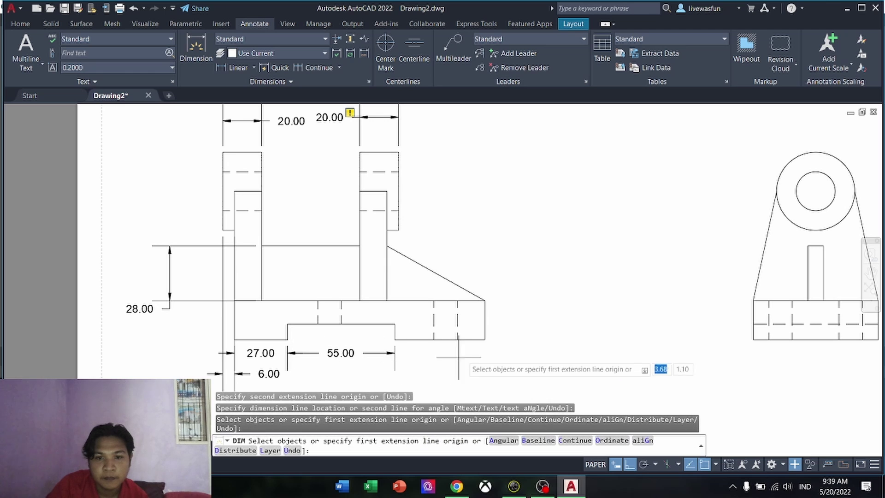
Dimension the width of the base's right foot from its outer corner to the recess, in line with the recess width dimension
click(485, 340)
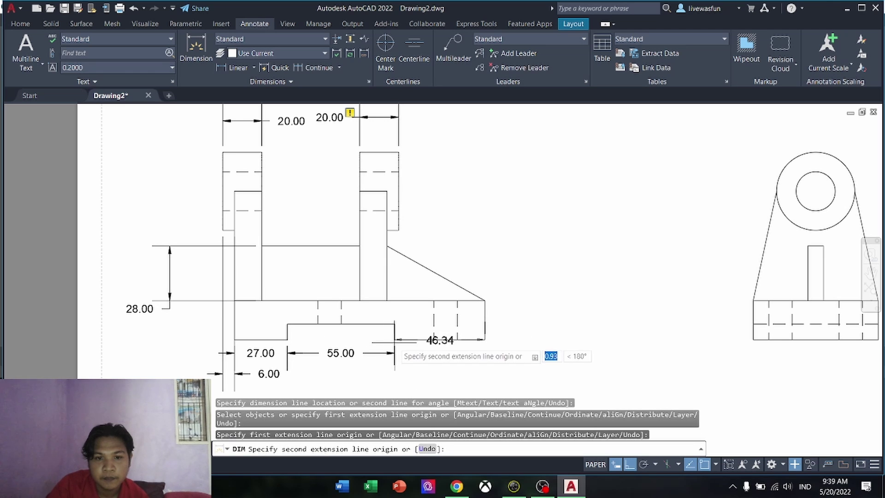
click(395, 340)
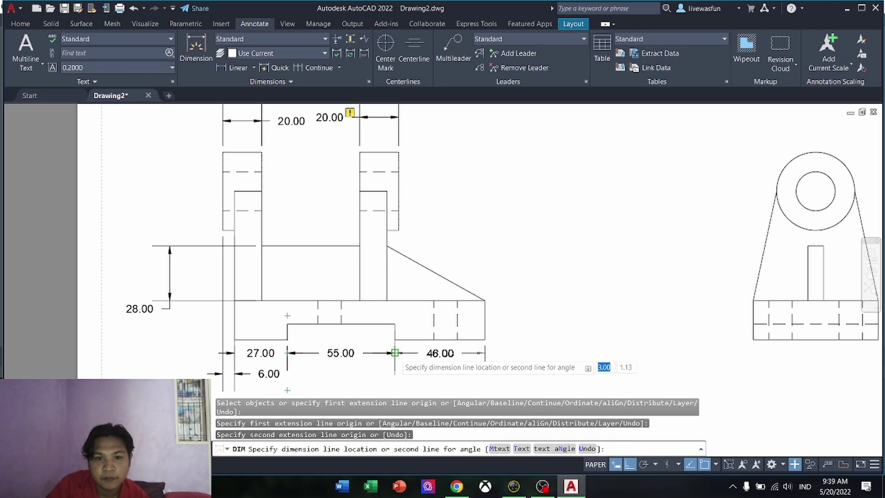
click(395, 353)
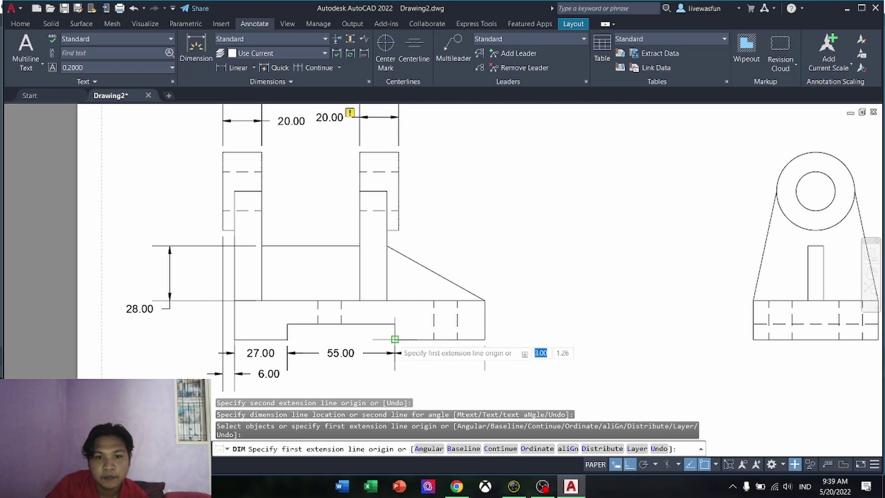
Try to dimension the bottom recess's depth from its lower right corner to its upper right corner, and undo that dimension
click(395, 339)
scroll(395, 324, up, 6)
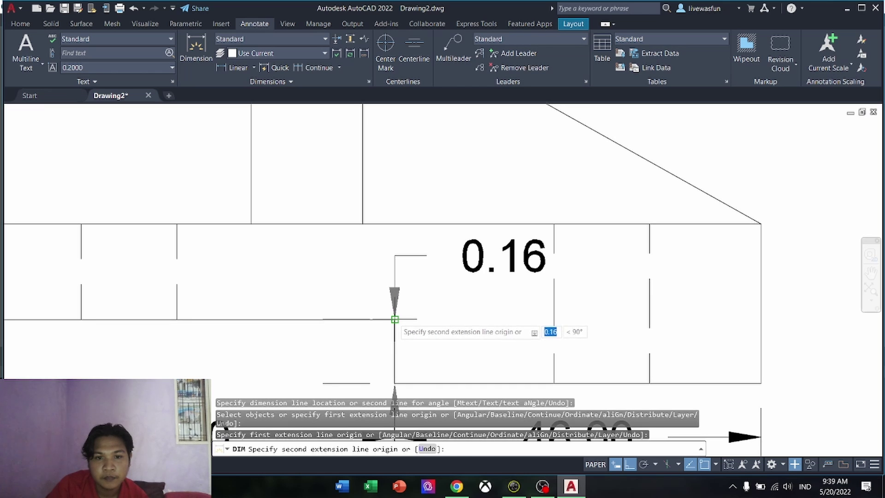
click(396, 319)
click(286, 346)
key(ctrl+z)
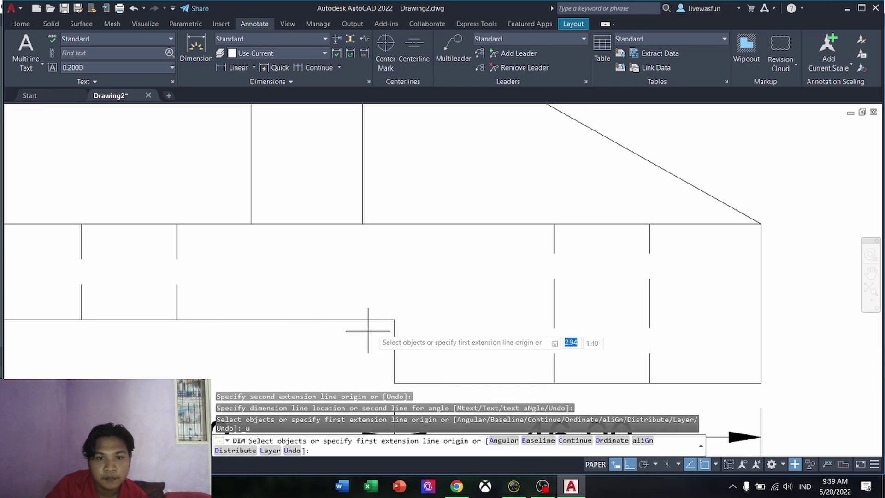
Dimension the bottom recess's depth from its upper right corner to its lower right corner, placing the dimension line within the recess's width
key(Return)
click(395, 319)
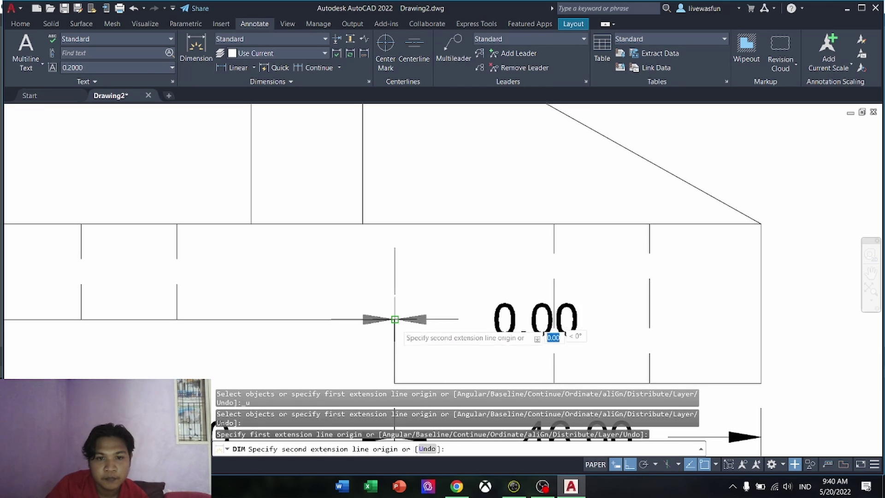
click(395, 383)
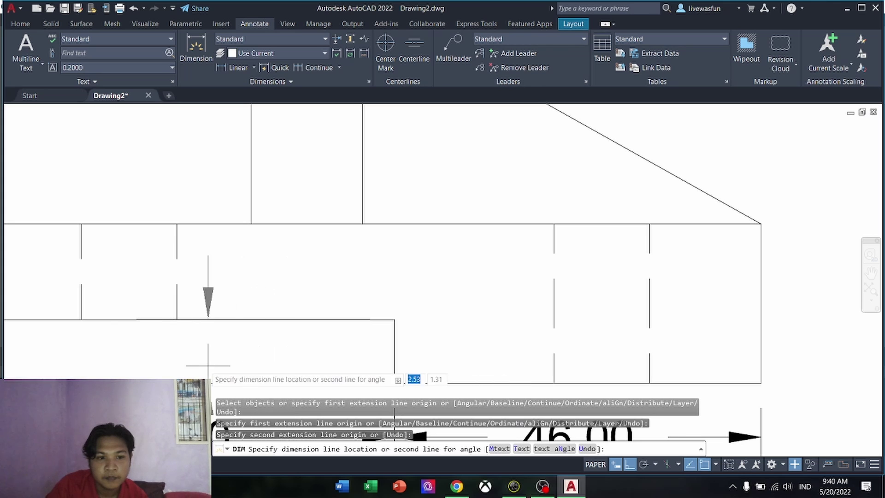
middle_drag(343, 366, 329, 339)
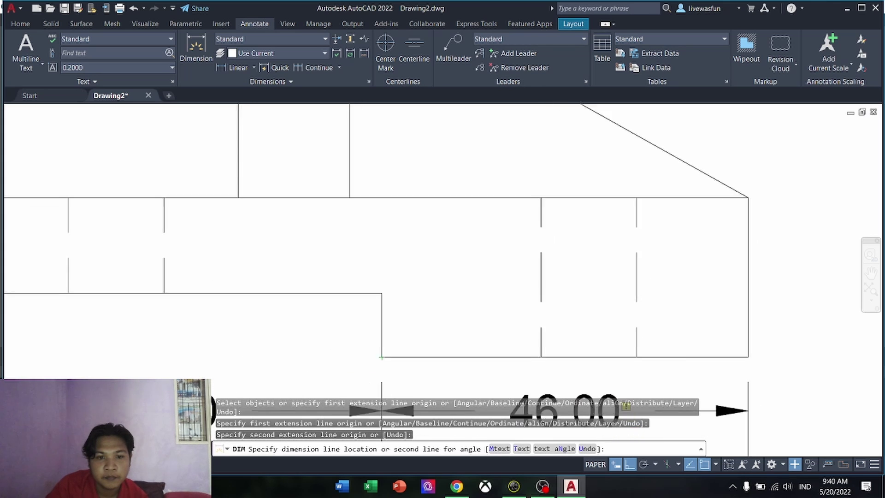
middle_drag(382, 357, 365, 298)
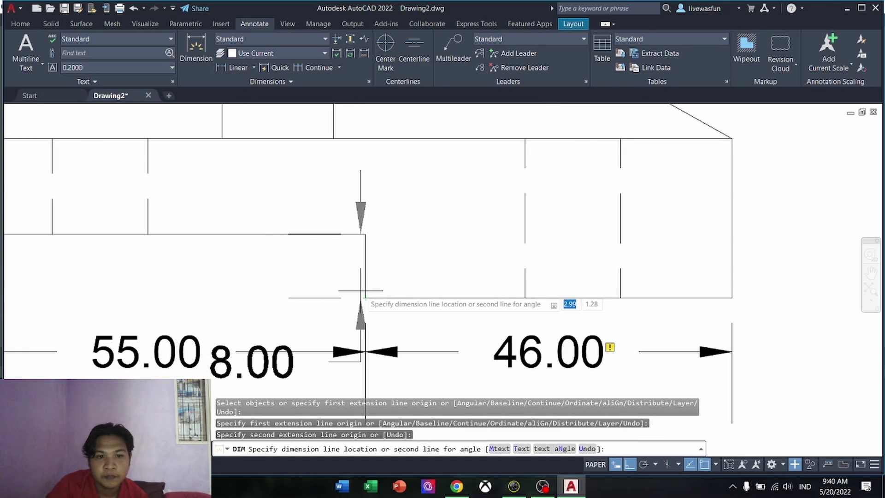
mouse_move(88, 307)
middle_down()
mouse_move(276, 295)
mouse_move(253, 290)
middle_up()
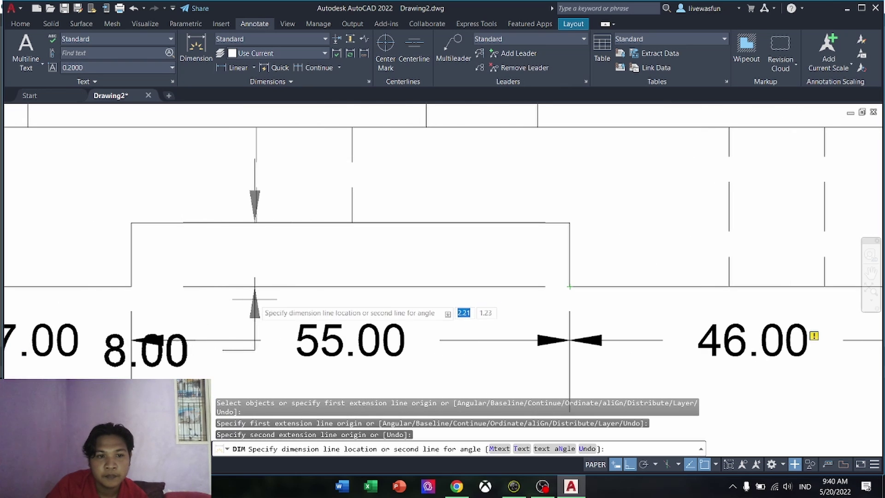
click(283, 291)
Dimension the base's thickness at its right end in the front view, placing the dimension to the right of the base
scroll(417, 368, down, 4)
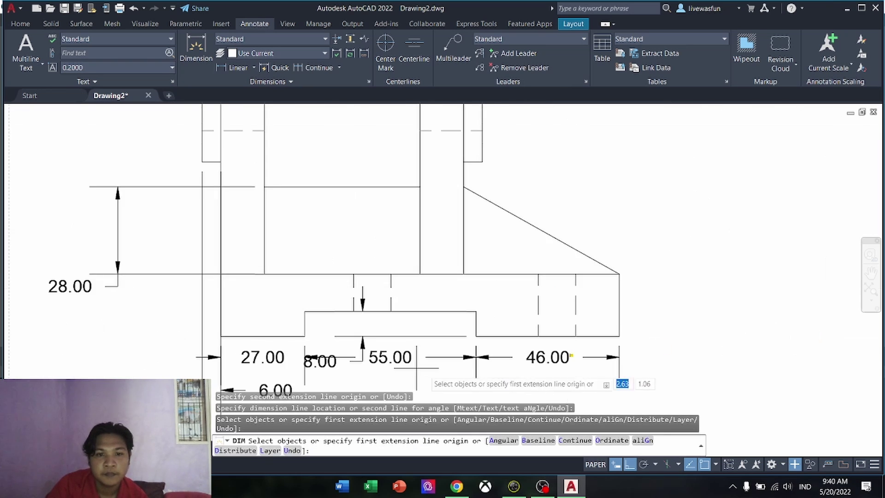
mouse_move(416, 368)
middle_down()
mouse_move(336, 333)
mouse_move(214, 311)
middle_up()
scroll(567, 316, down, 2)
middle_drag(567, 316, 359, 352)
scroll(360, 351, up, 1)
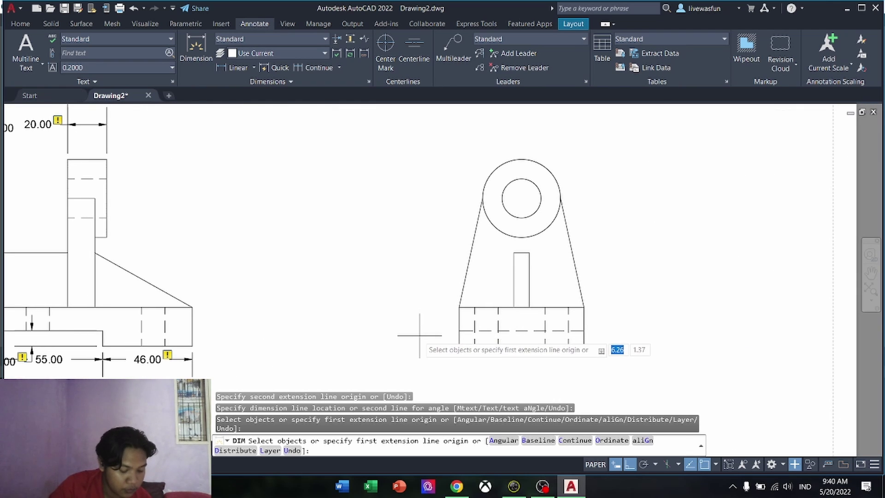
key(Return)
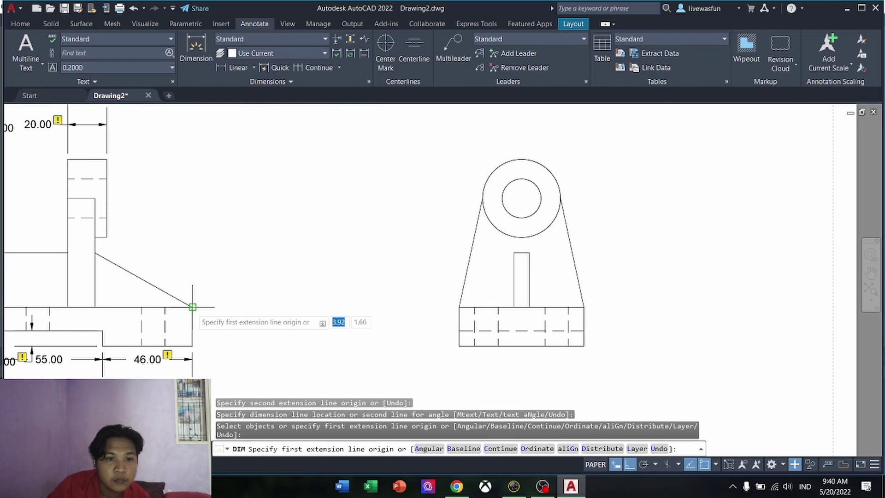
click(193, 307)
click(193, 345)
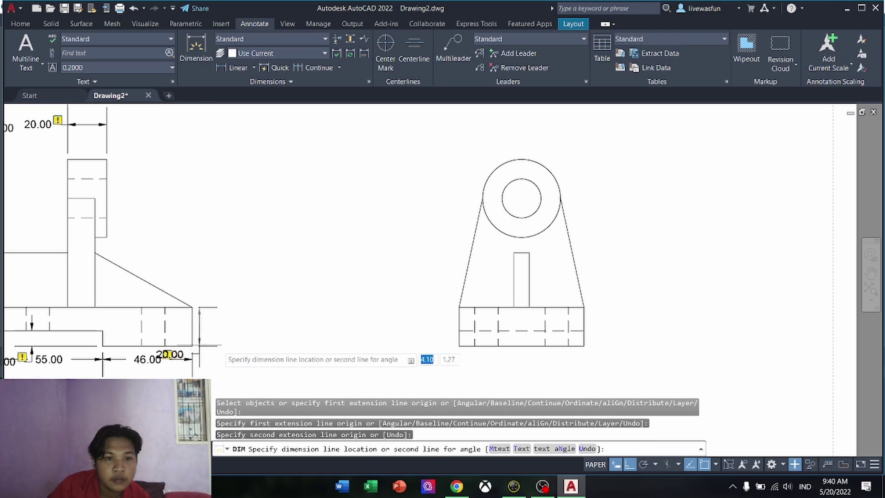
click(244, 350)
Dimension the base's overall width in the side view between its lower corners, placing the dimension below the base
middle_drag(475, 346, 368, 328)
key(Escape)
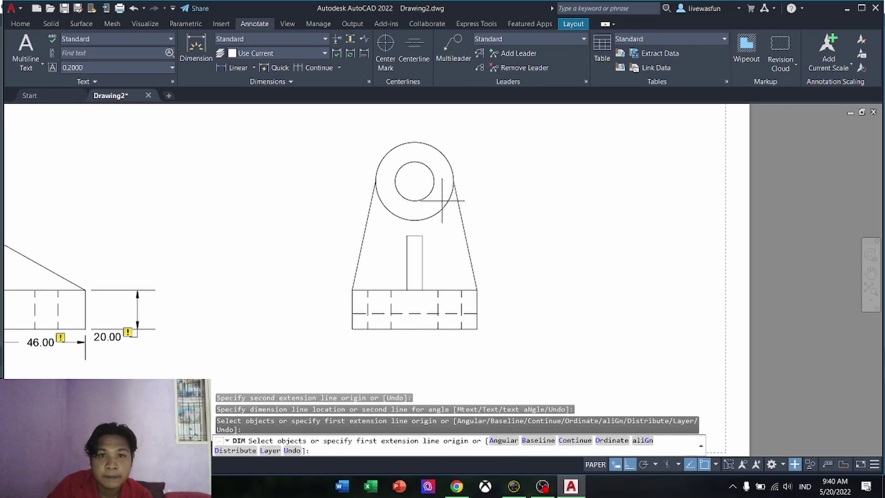
key(Return)
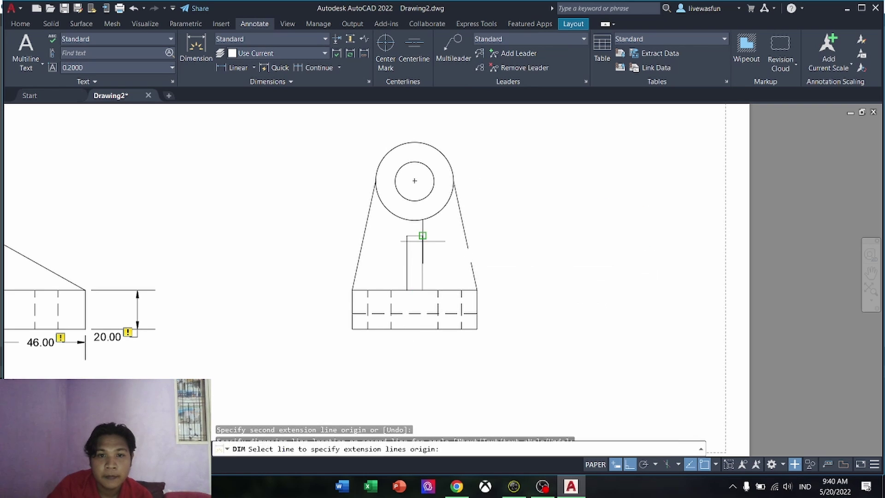
key(Return)
key(Return)
key(Return)
click(352, 329)
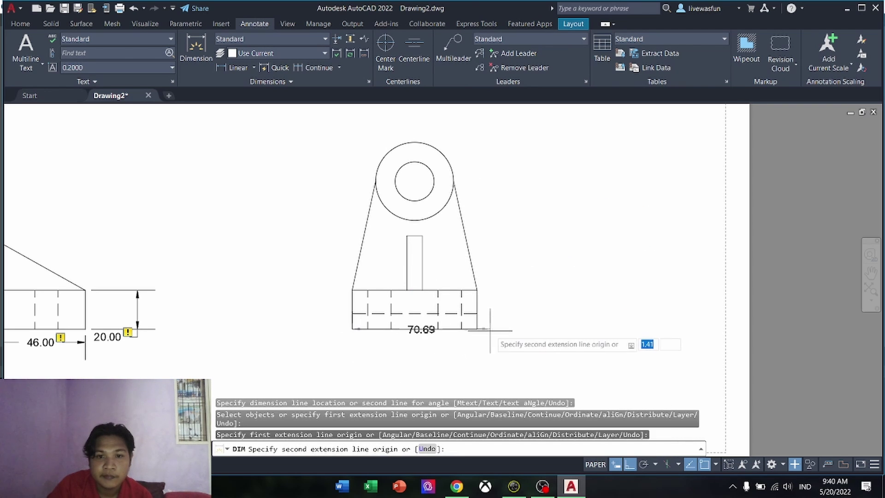
click(478, 329)
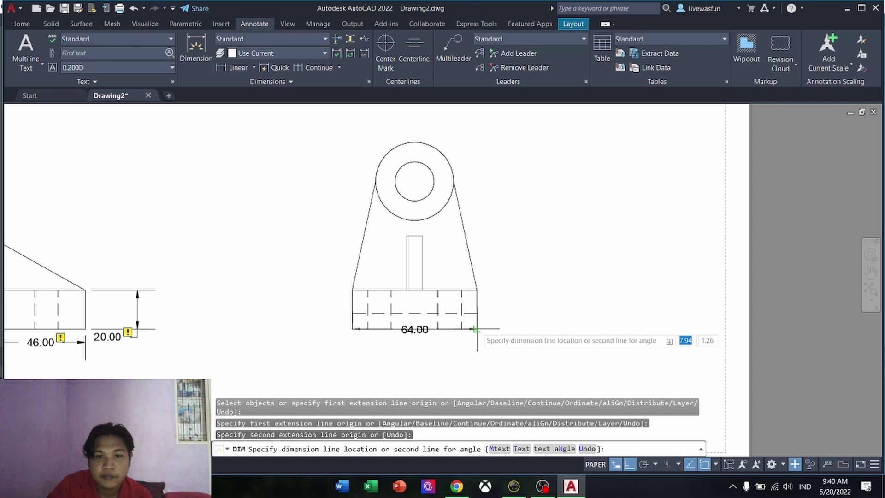
click(475, 353)
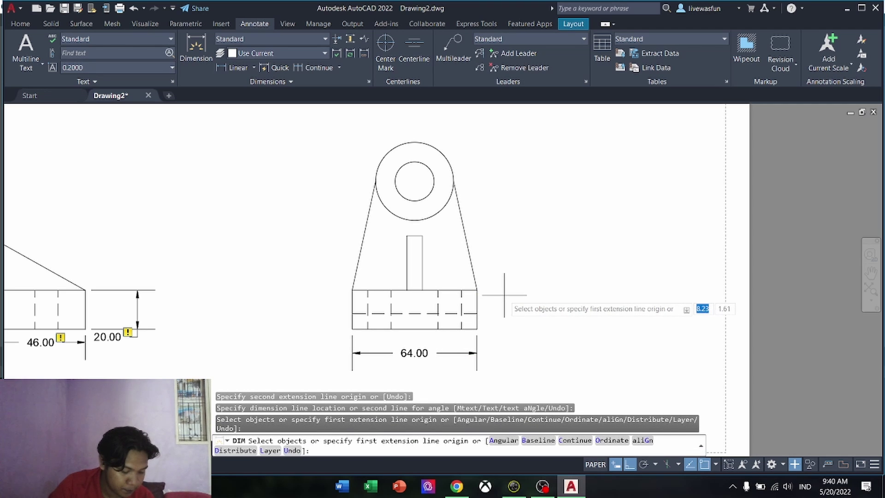
Dimension the rib's height in the side view from its upper right corner to the base's top edge, placing the dimension to the right
click(422, 236)
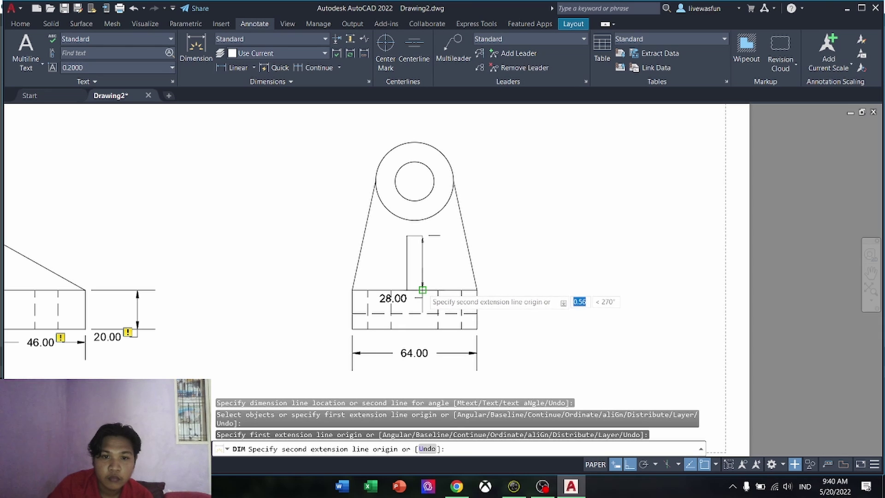
click(423, 290)
click(562, 297)
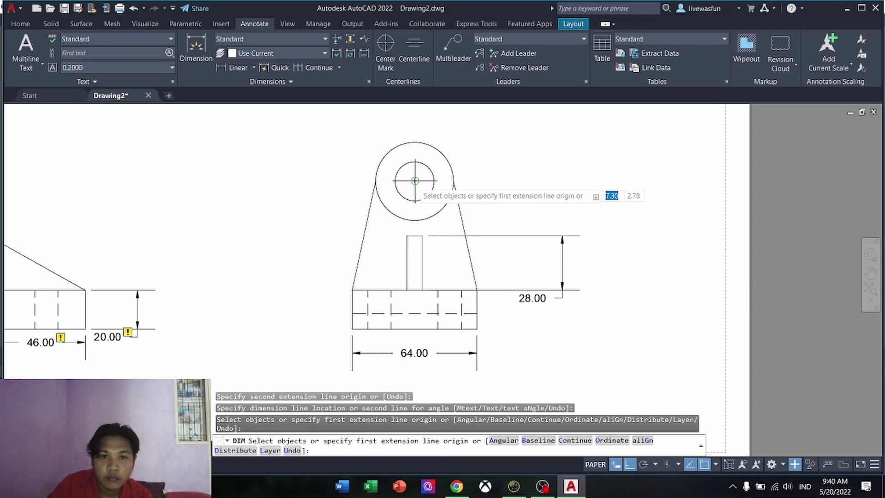
Dimension the height from the bore centre to the base's top edge in the side view, placing it outside the rib height dimension
click(415, 181)
click(415, 290)
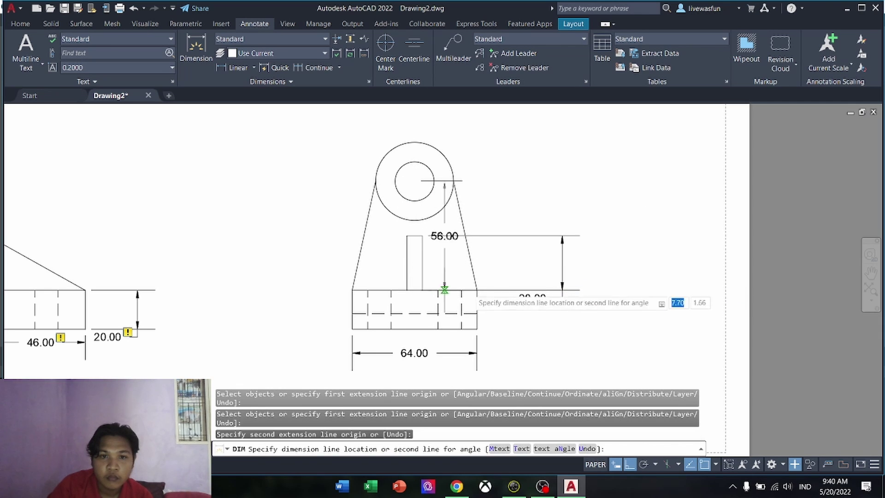
click(597, 286)
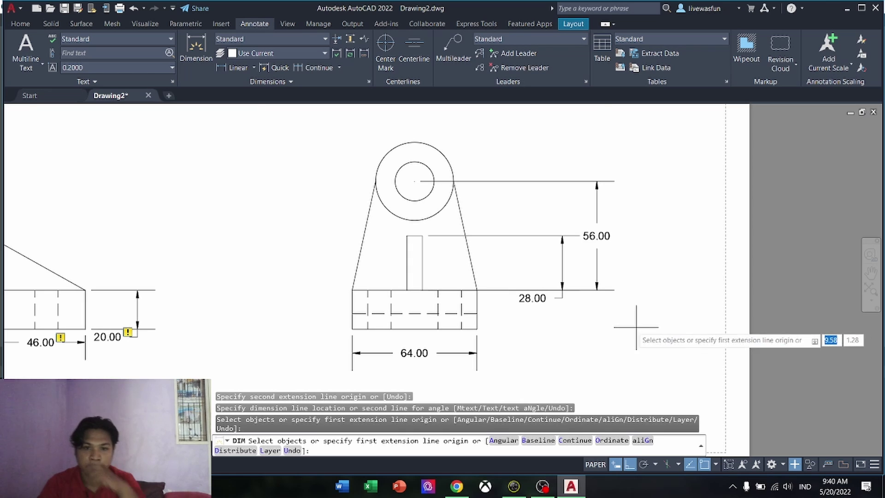
scroll(636, 319, down, 4)
scroll(476, 299, up, 2)
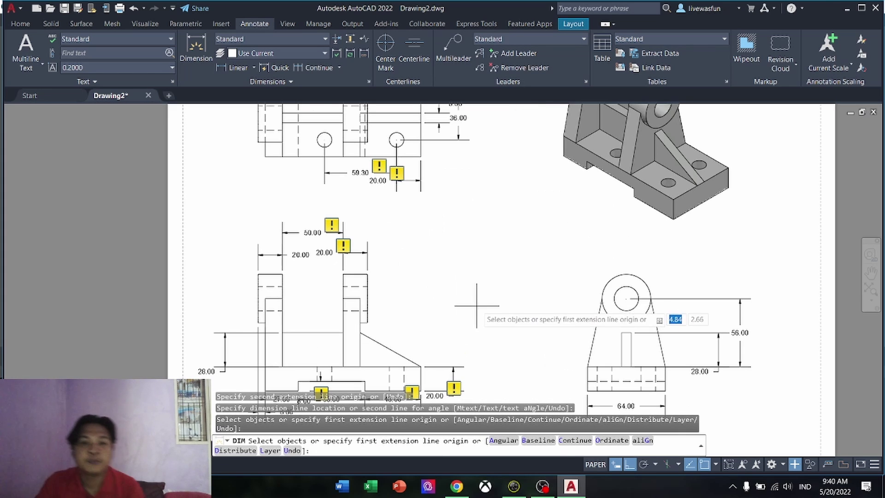
scroll(502, 279, down, 2)
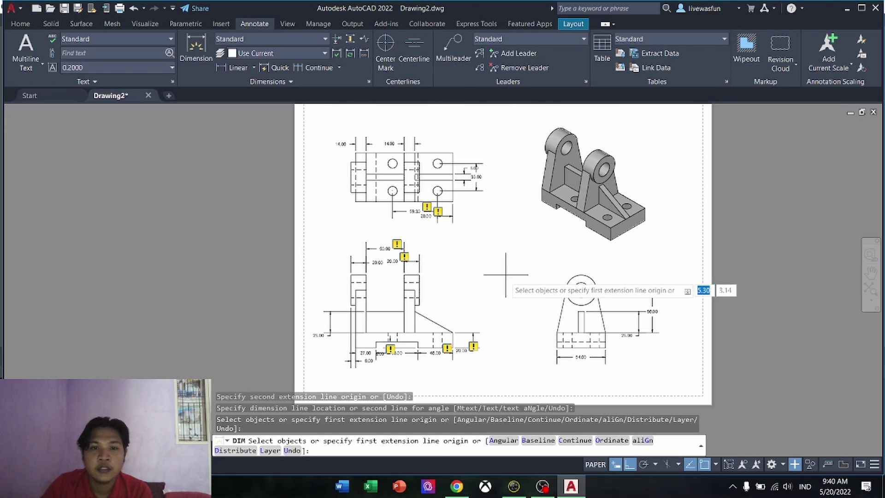
key(Return)
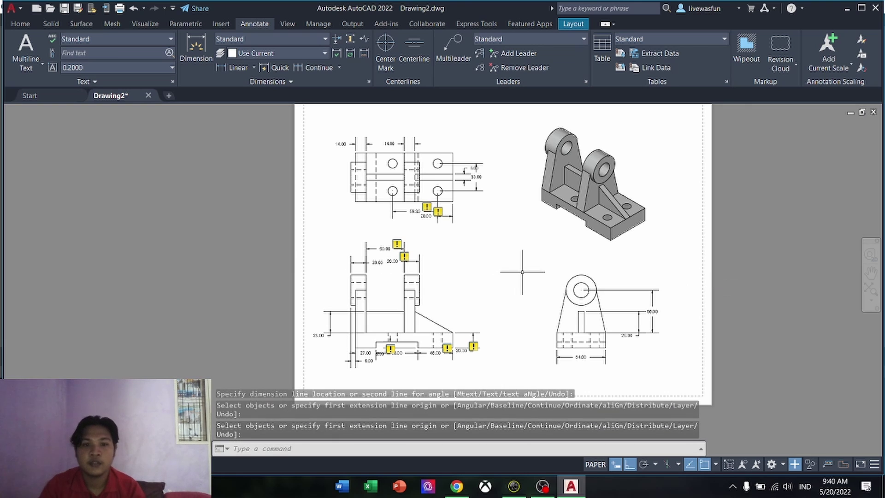
Open the drawing file etikett.dwg from the autocad folder
click(169, 96)
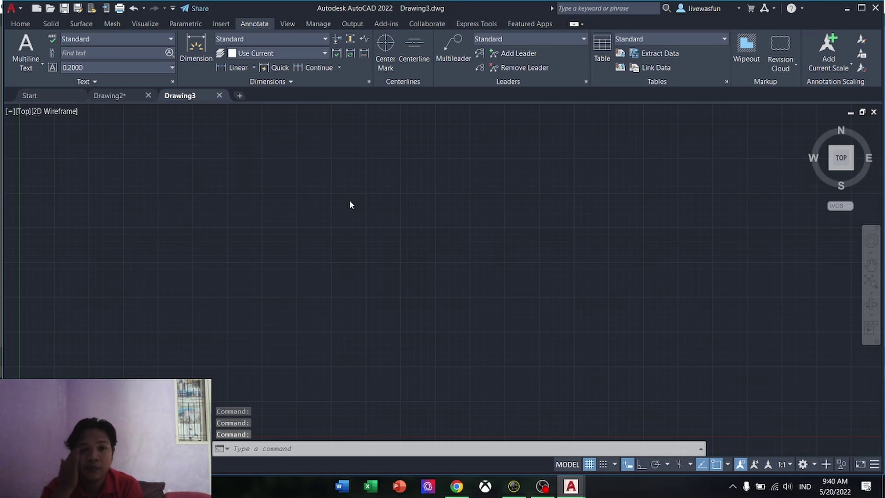
click(219, 95)
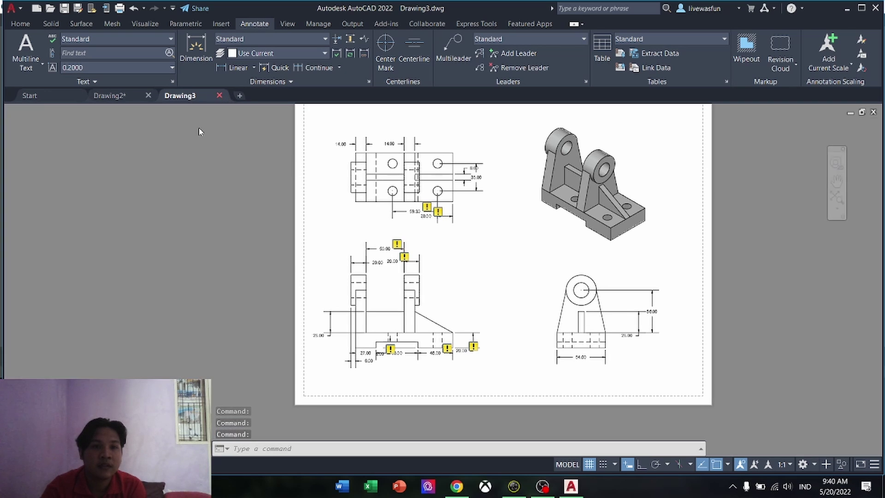
click(63, 97)
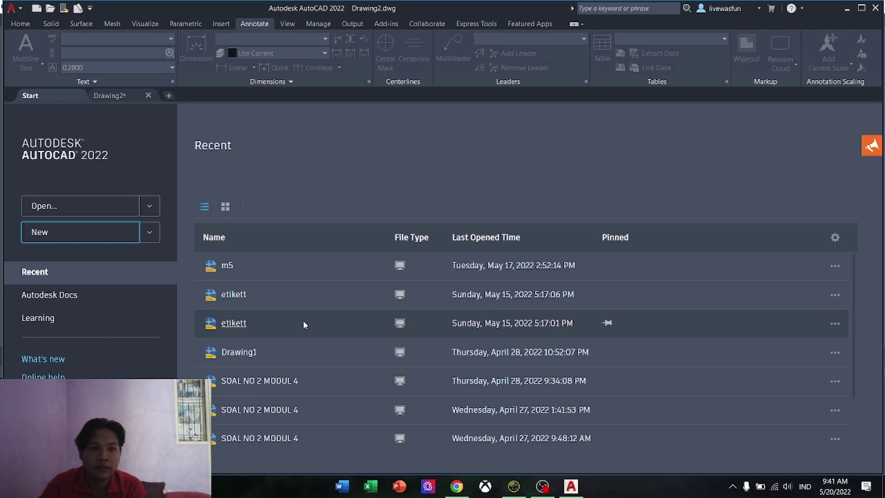
click(82, 206)
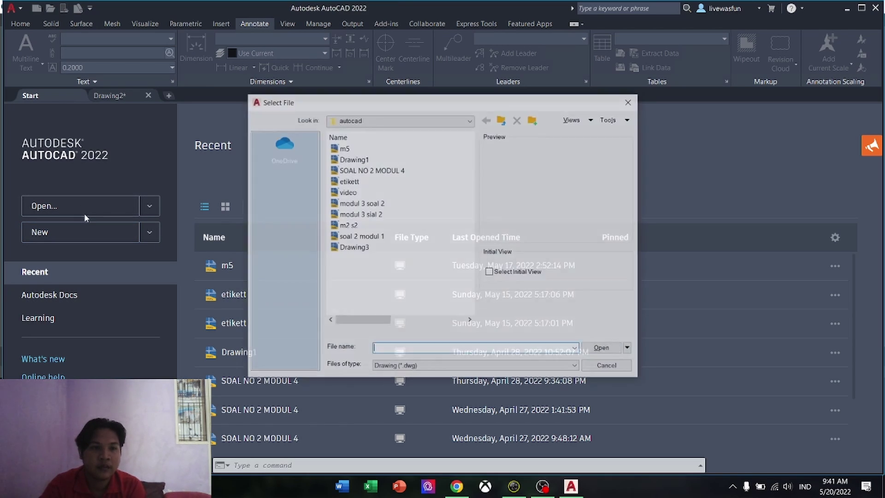
scroll(380, 272, down, 1)
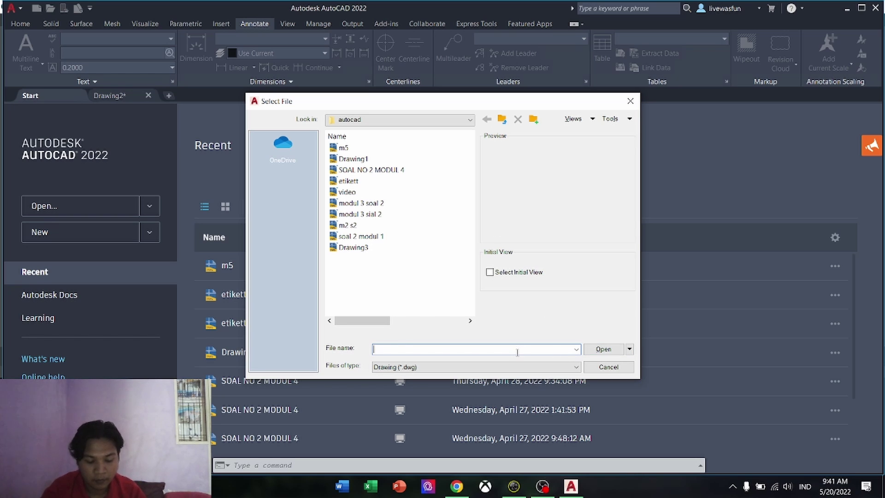
text(ETIKETt.dwg)
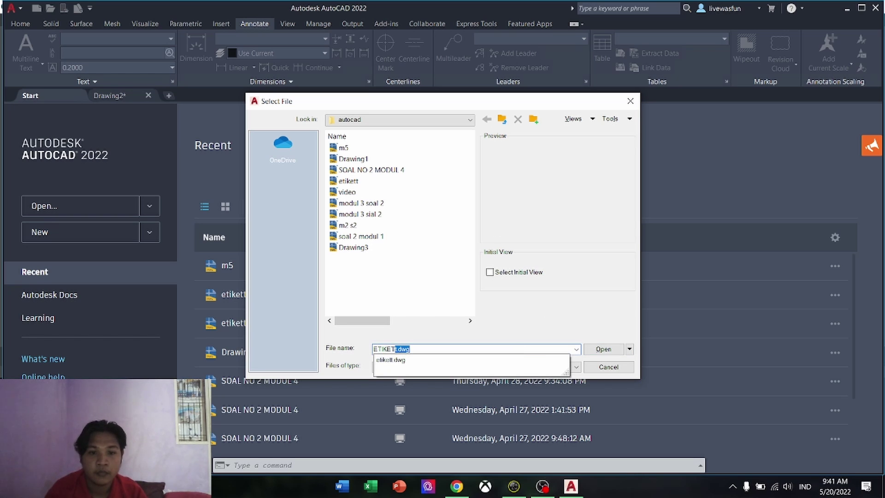
key(Return)
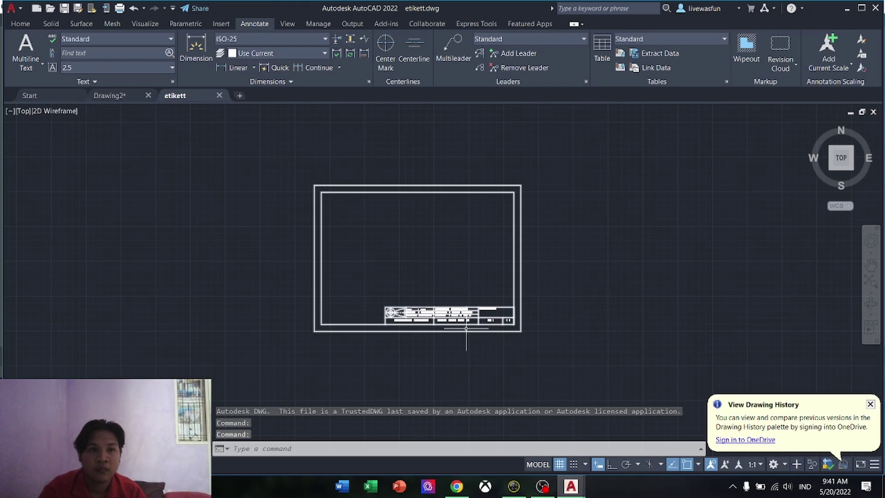
Try to union the sheet frame, title block and its texts into one object
scroll(432, 316, up, 10)
scroll(418, 298, down, 2)
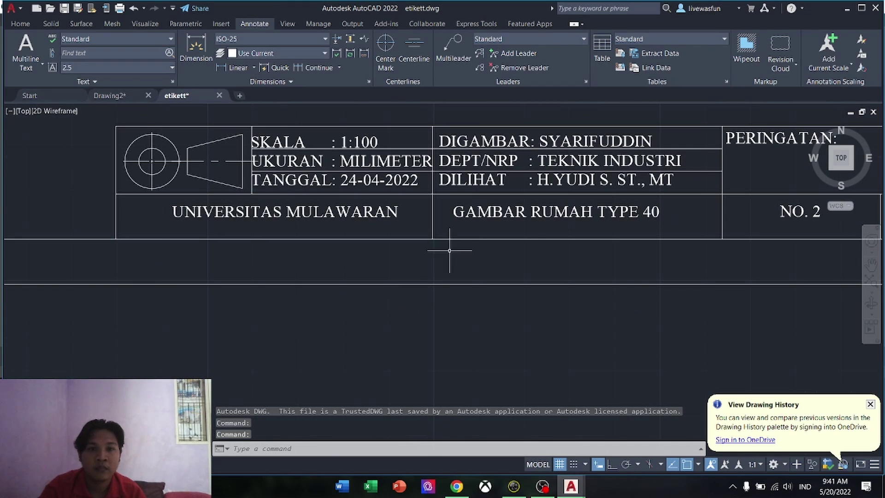
scroll(673, 265, down, 4)
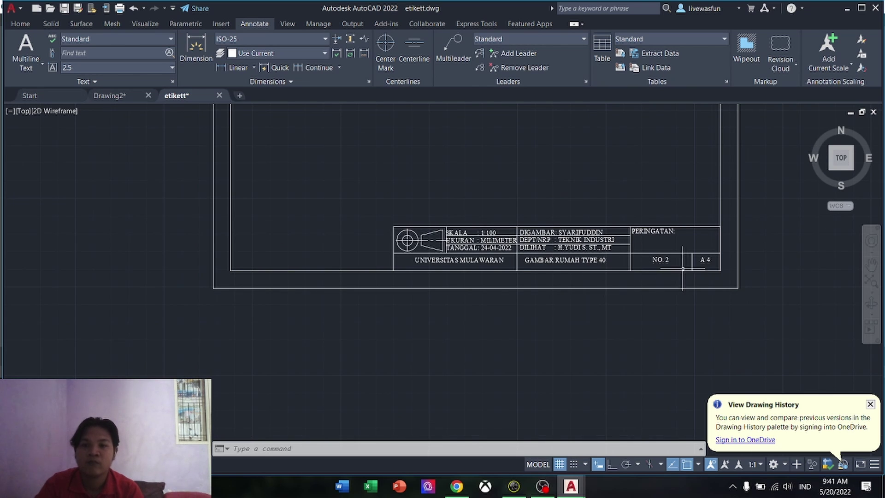
scroll(682, 268, down, 4)
click(725, 316)
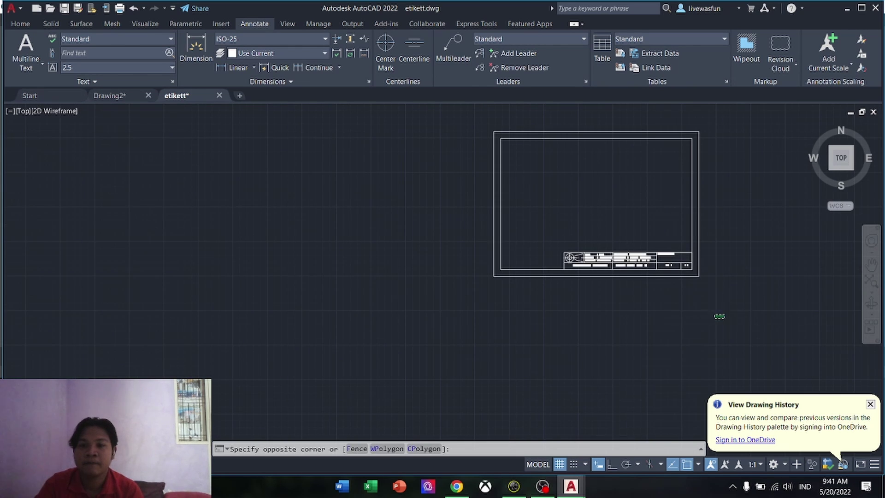
click(408, 118)
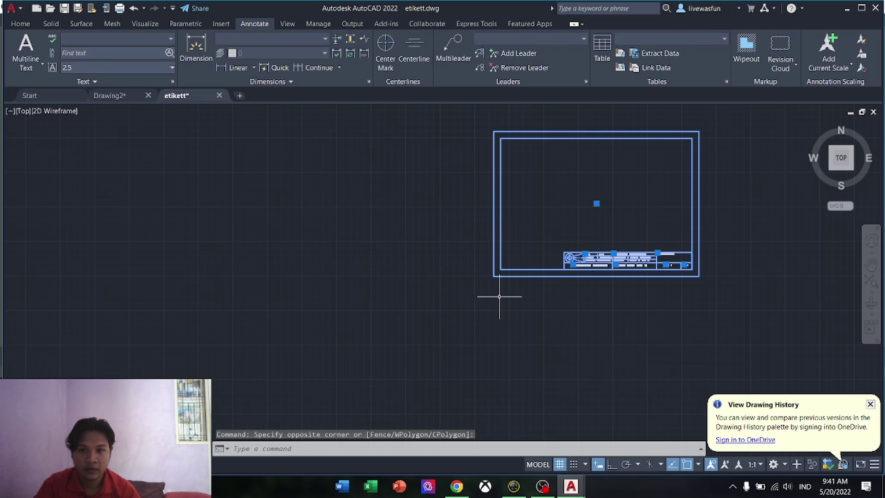
text(UN)
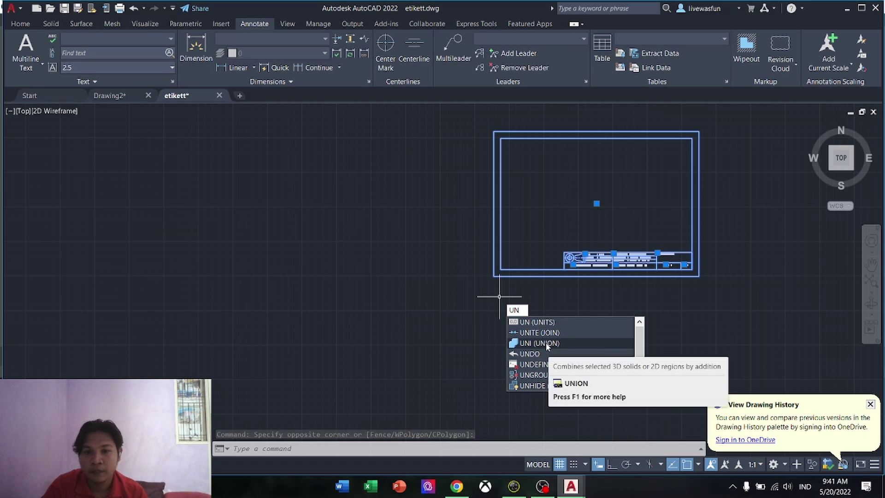
click(544, 343)
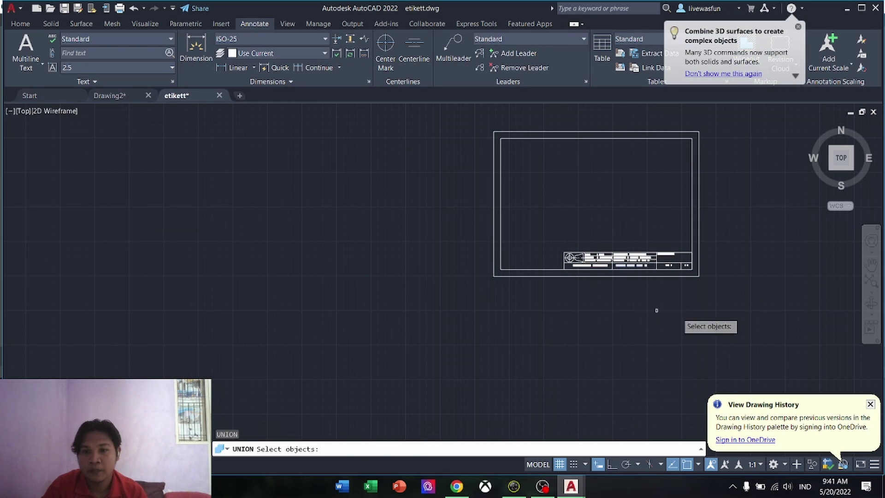
click(764, 313)
click(424, 116)
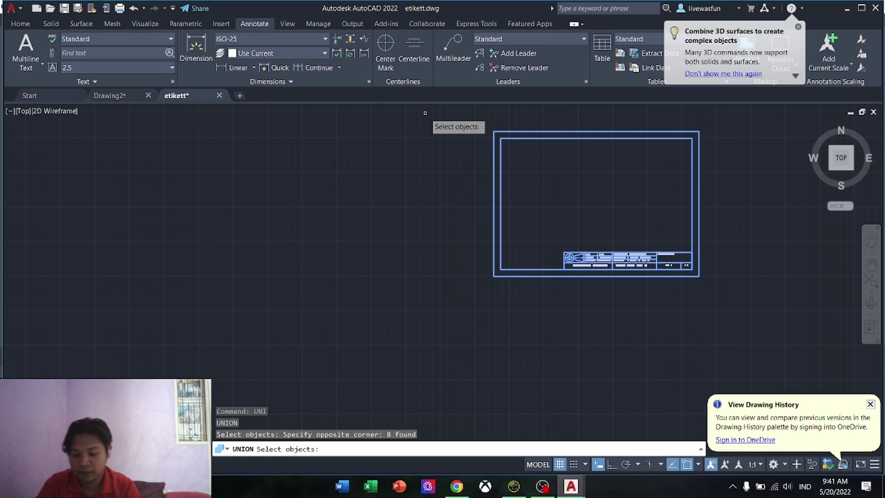
key(Return)
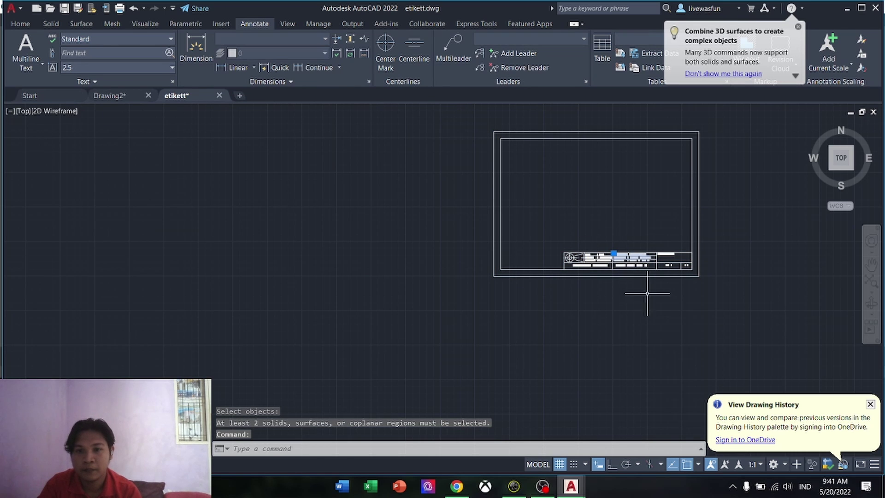
Try to move the title block's drafter and department text up into the empty sheet area, and undo the move
click(615, 247)
click(613, 253)
click(600, 213)
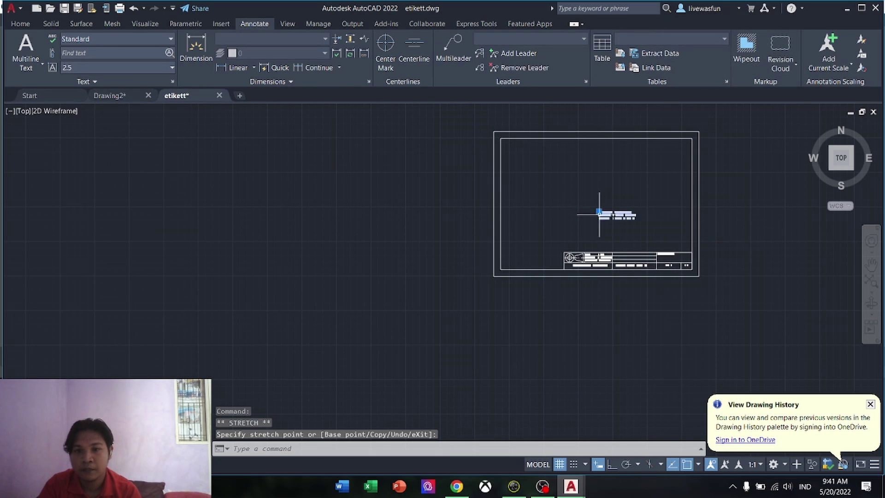
key(ctrl+z)
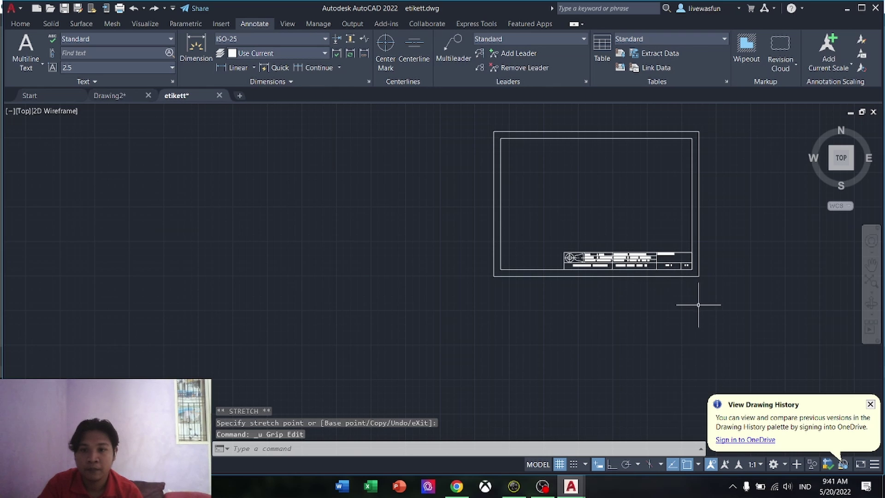
Select the whole frame and title block, and switch the workspace to 3D Basics
click(738, 306)
click(411, 111)
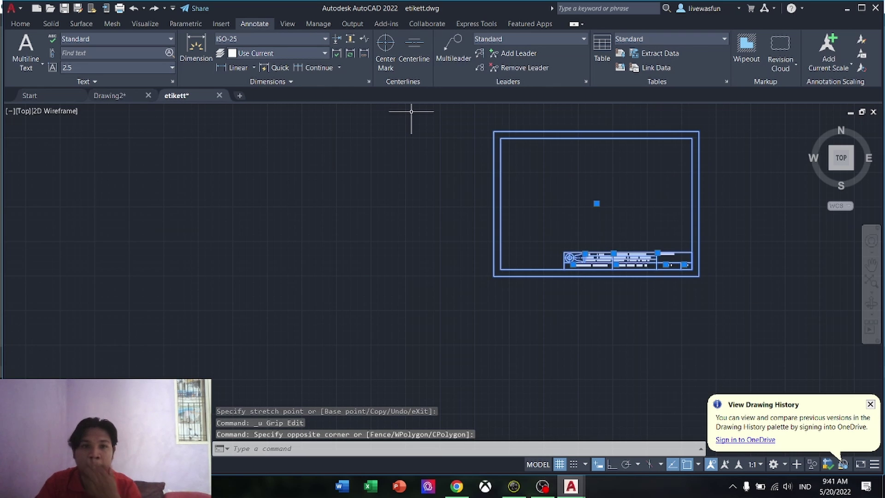
click(19, 24)
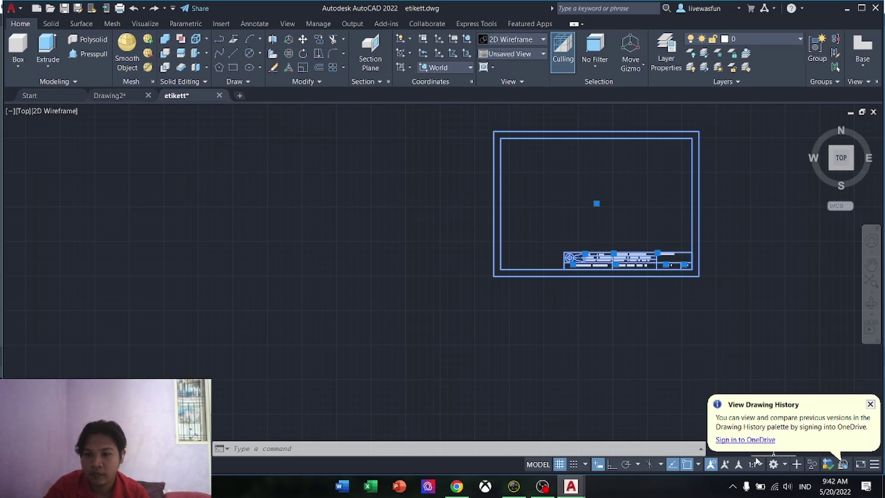
click(774, 465)
click(790, 377)
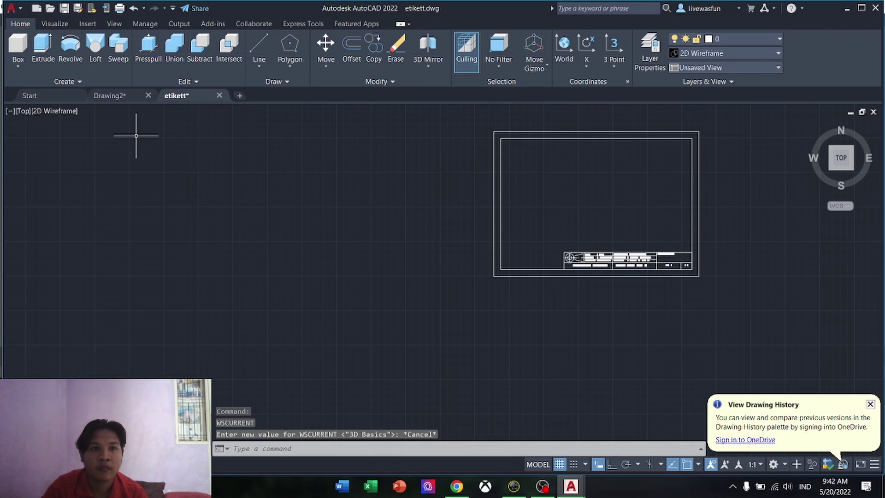
Switch the workspace to Drafting & Annotation and try to join the frame, title block and texts into one object
click(775, 465)
click(790, 364)
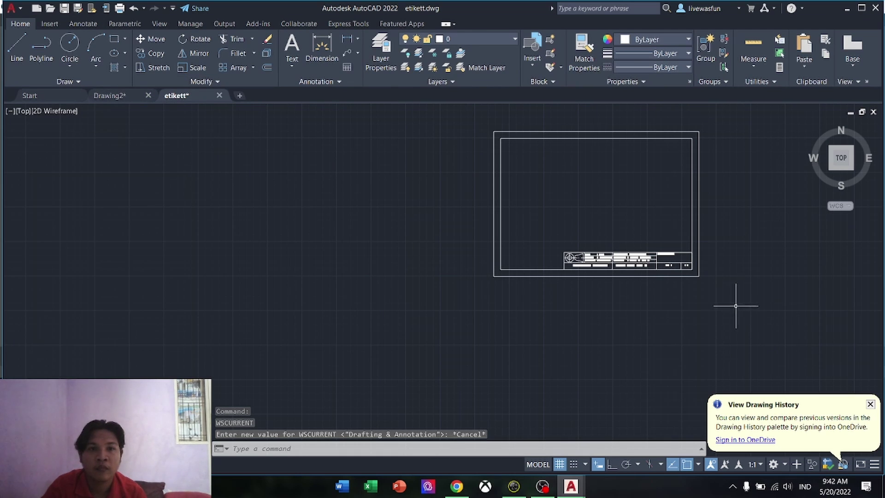
click(741, 321)
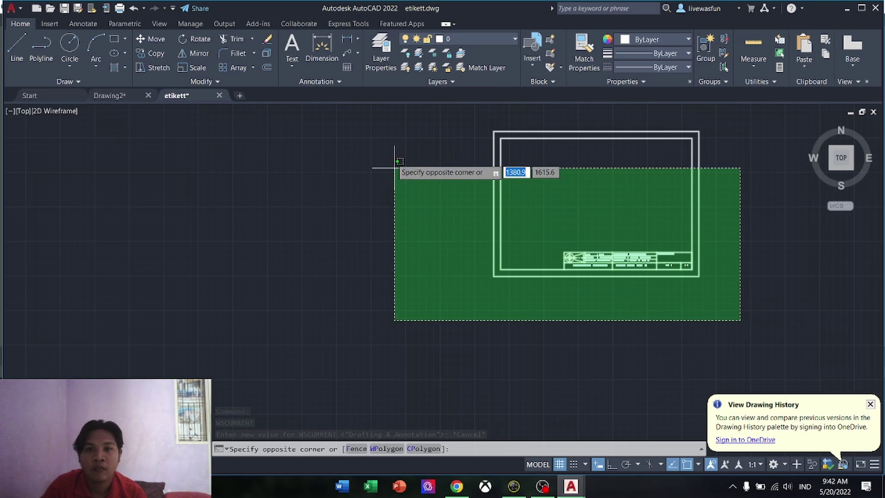
click(413, 104)
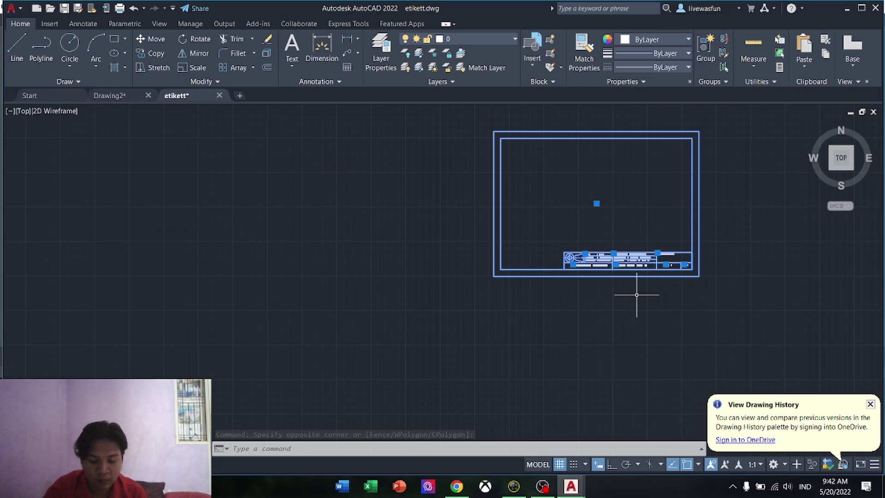
text(io)
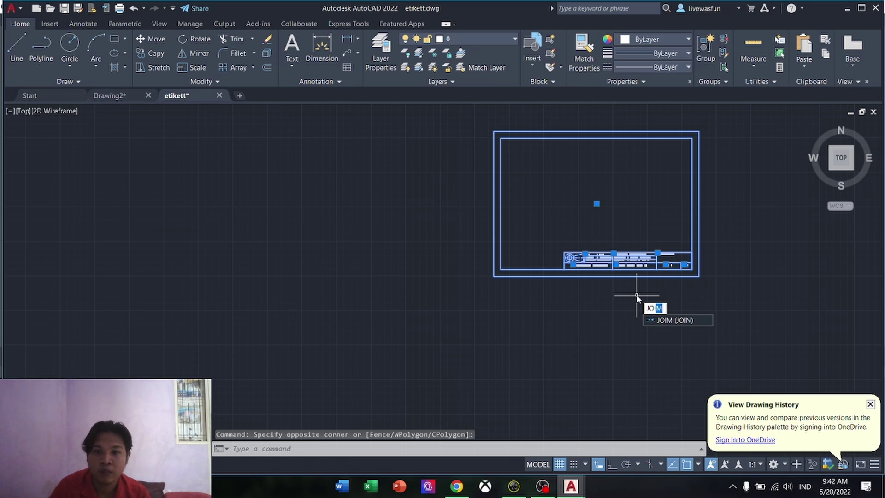
key(Return)
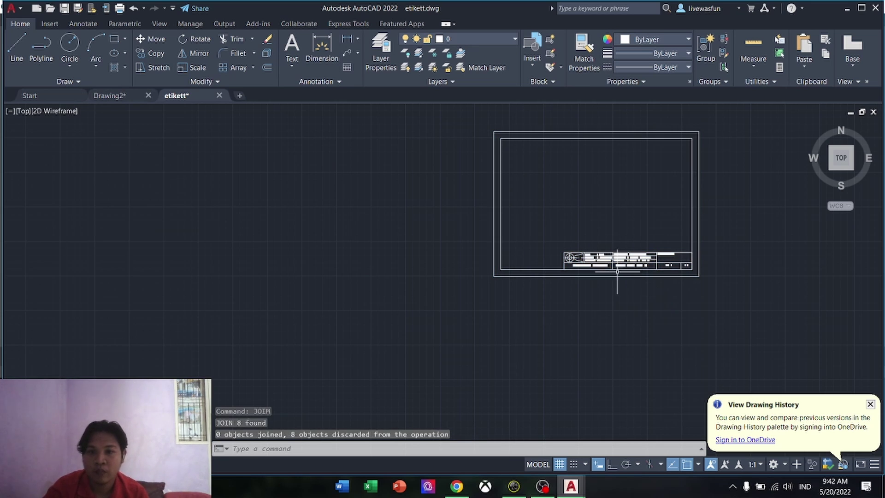
Copy the complete sheet frame with its title block and texts, and go back to Drawing2.dwg
click(742, 303)
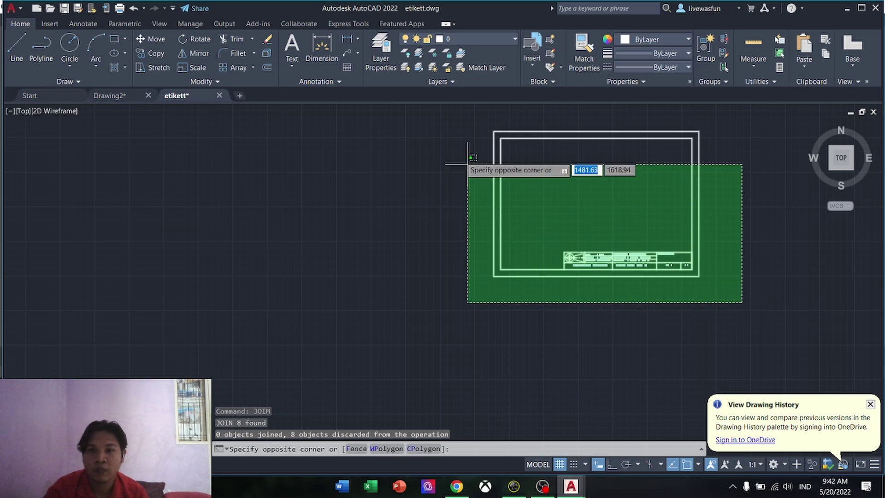
click(420, 104)
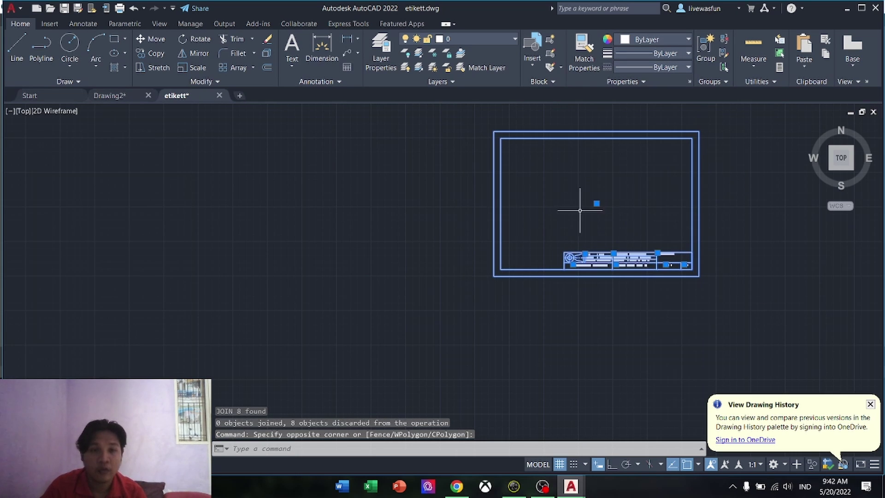
click(109, 95)
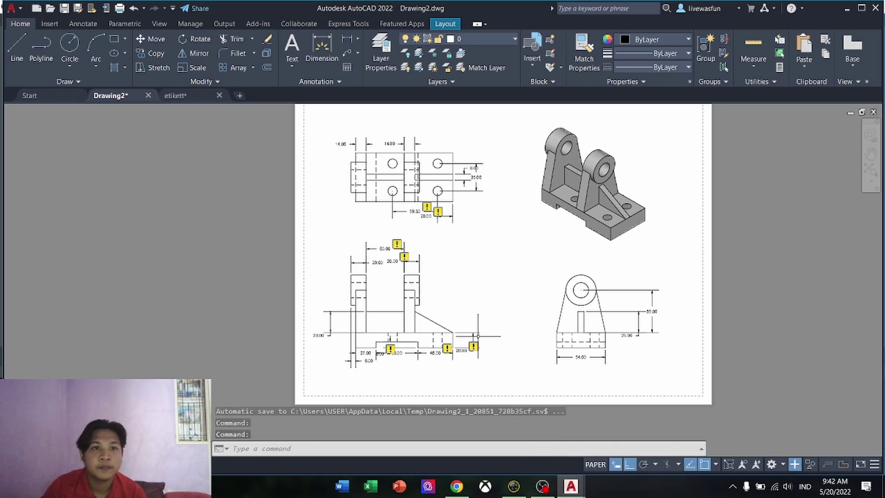
Switch the workspace to 3D Modeling and return to Layout1
click(783, 466)
click(790, 392)
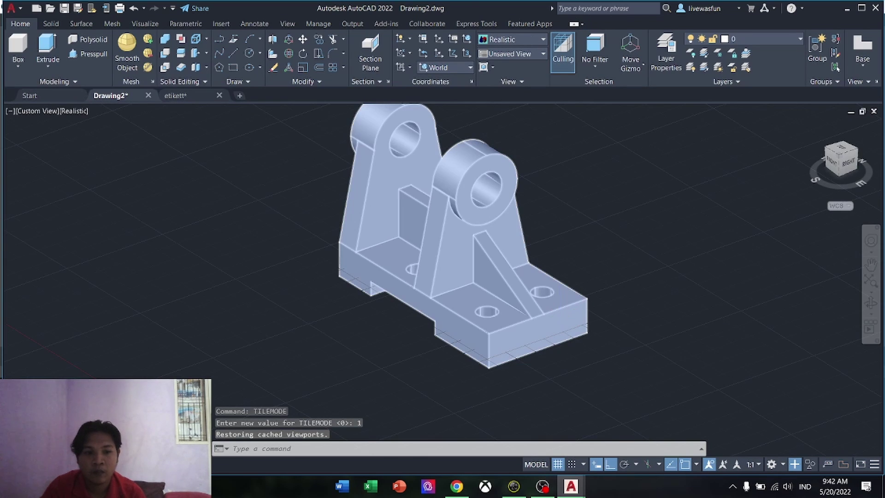
key(ctrl+Page_Down)
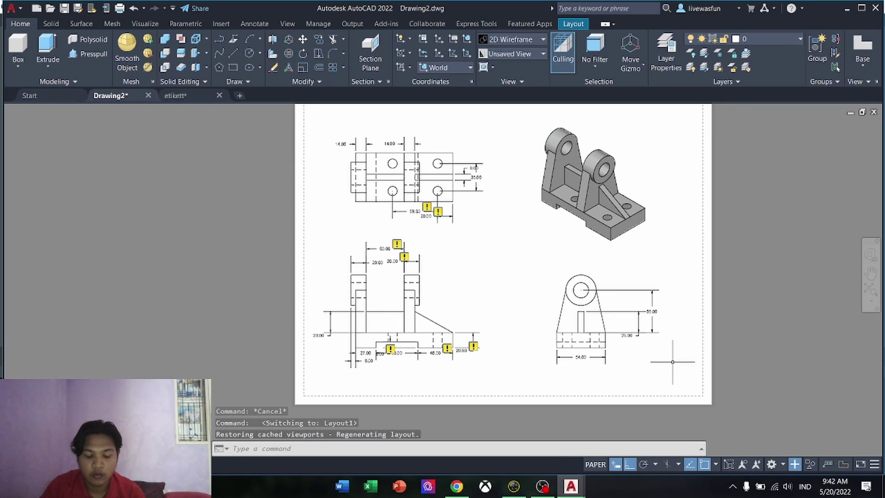
Paste the frame and title block into Layout1, inserting them at the lower-left corner of the paper
key(ctrl+v)
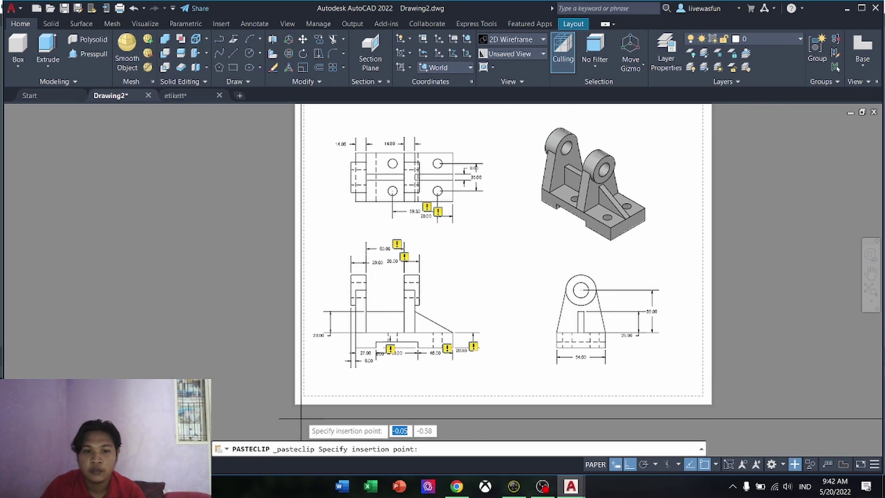
scroll(295, 410, up, 5)
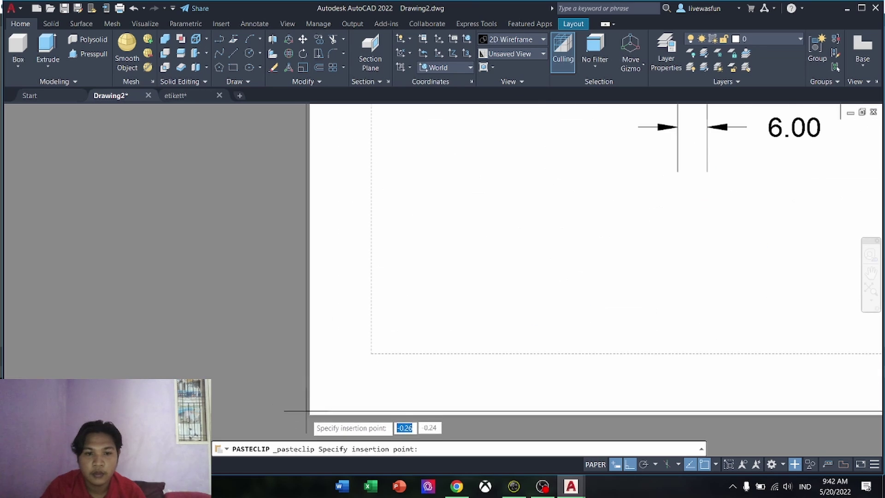
click(305, 415)
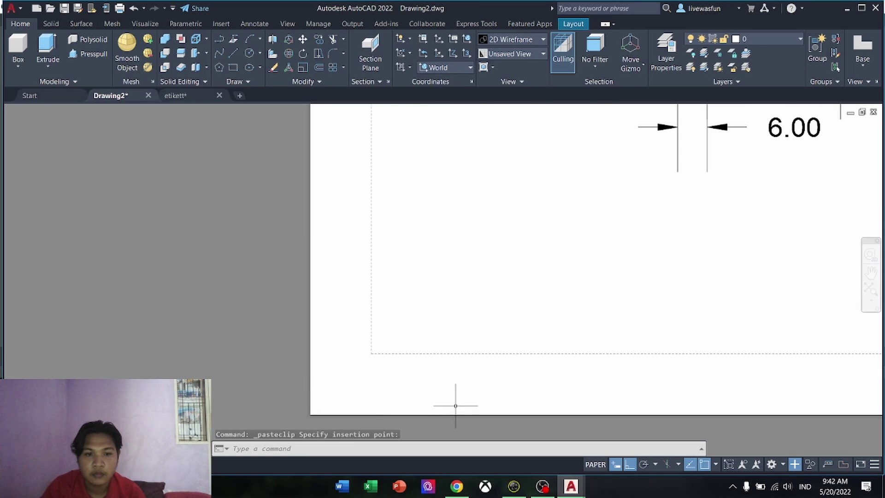
scroll(480, 395, down, 5)
scroll(503, 374, up, 2)
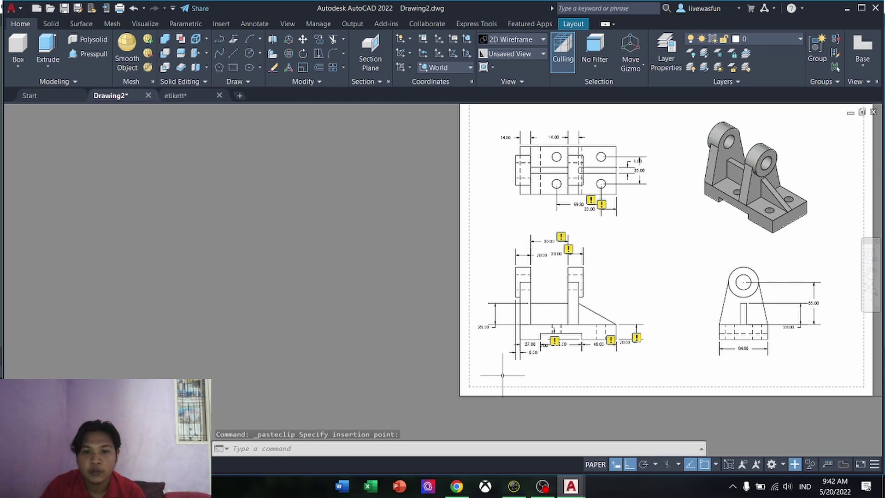
scroll(558, 400, down, 3)
scroll(568, 300, up, 3)
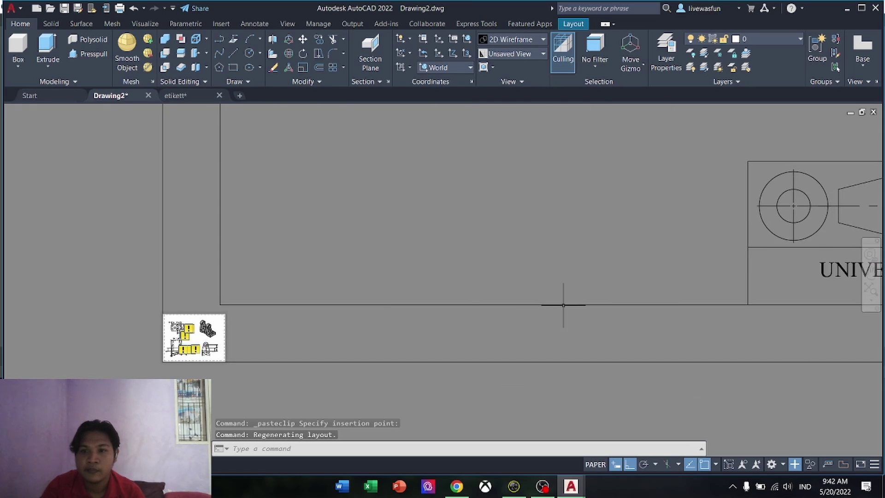
scroll(622, 305, down, 3)
Scale the pasted frame and title block down from their lower-left corner until they fit the width of the paper
click(810, 362)
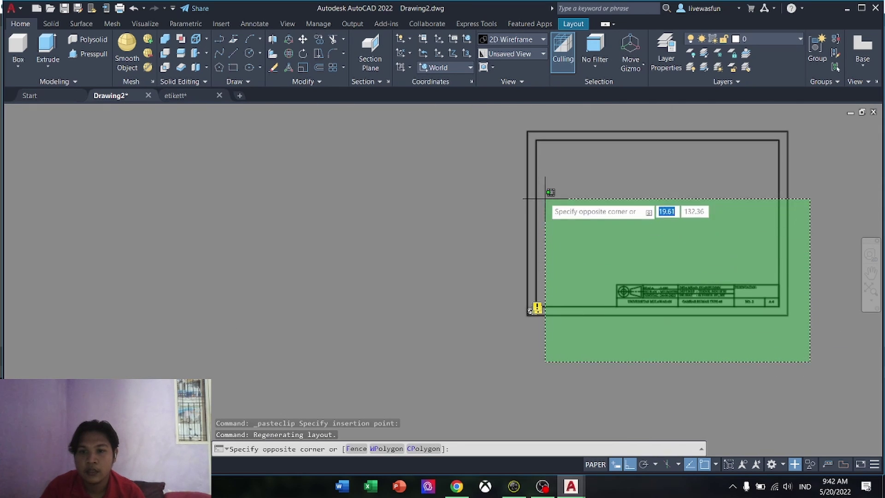
click(568, 204)
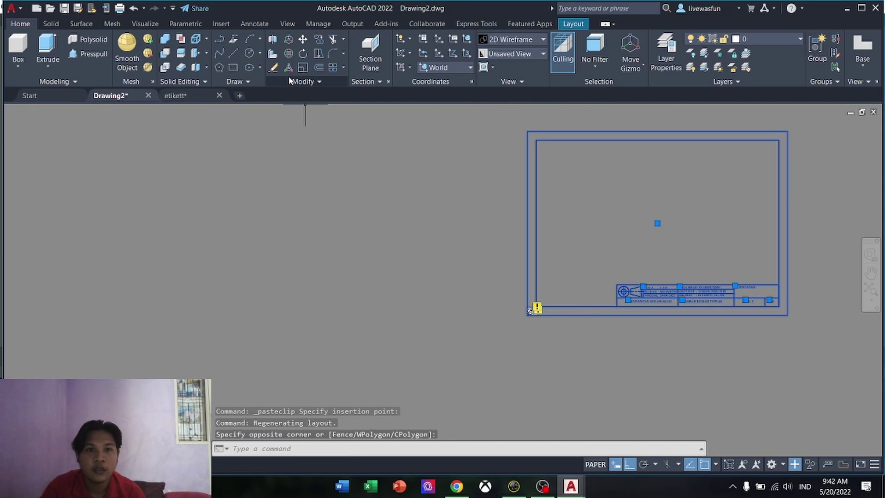
click(302, 68)
scroll(510, 271, up, 5)
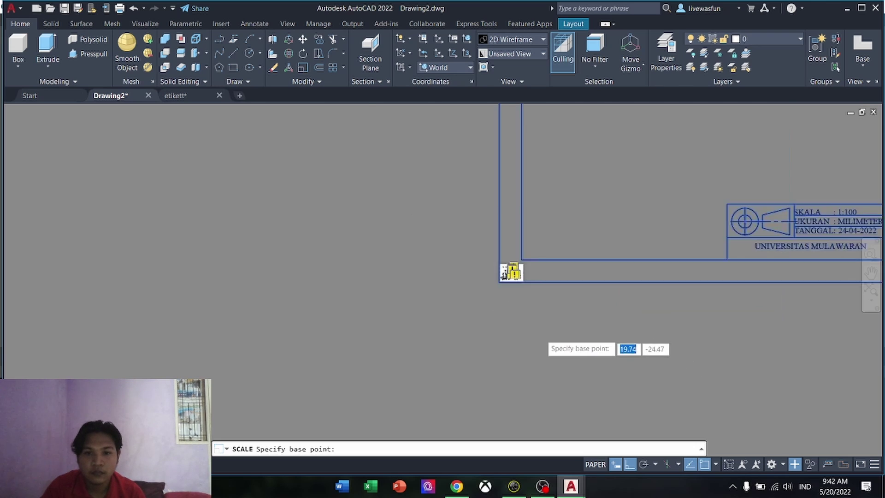
scroll(479, 364, up, 5)
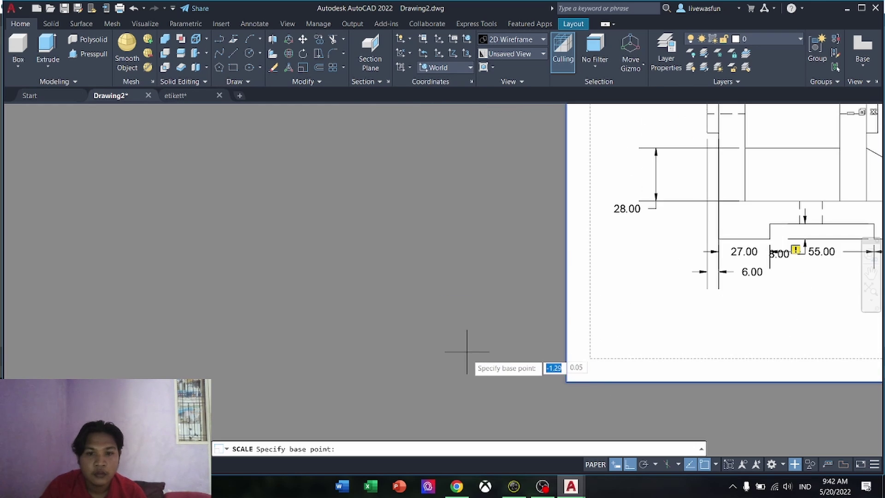
scroll(466, 364, down, 3)
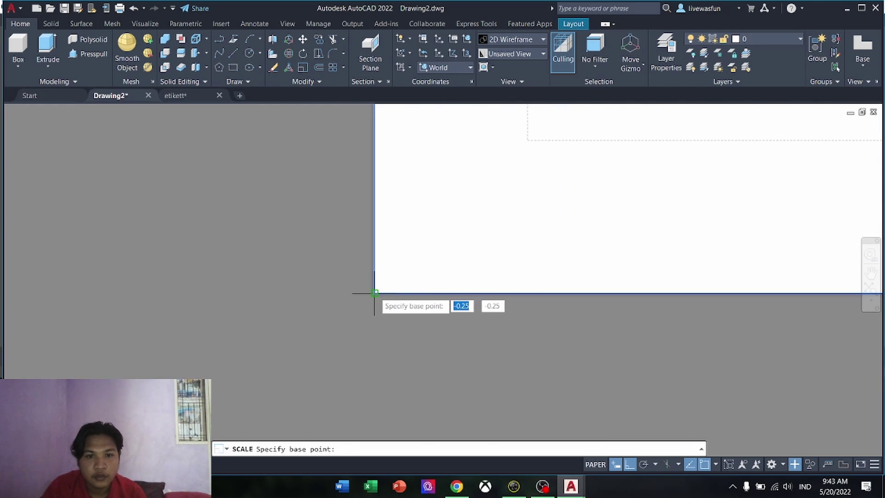
click(374, 293)
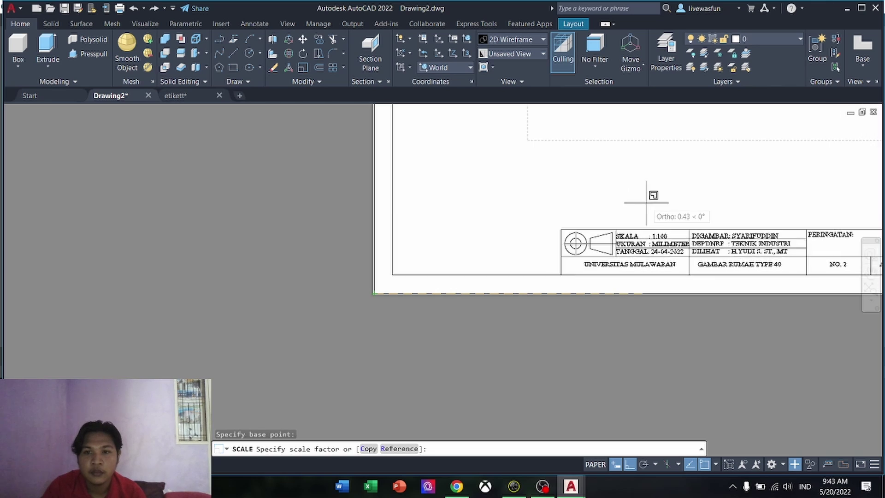
scroll(682, 199, up, 1)
scroll(645, 247, up, 4)
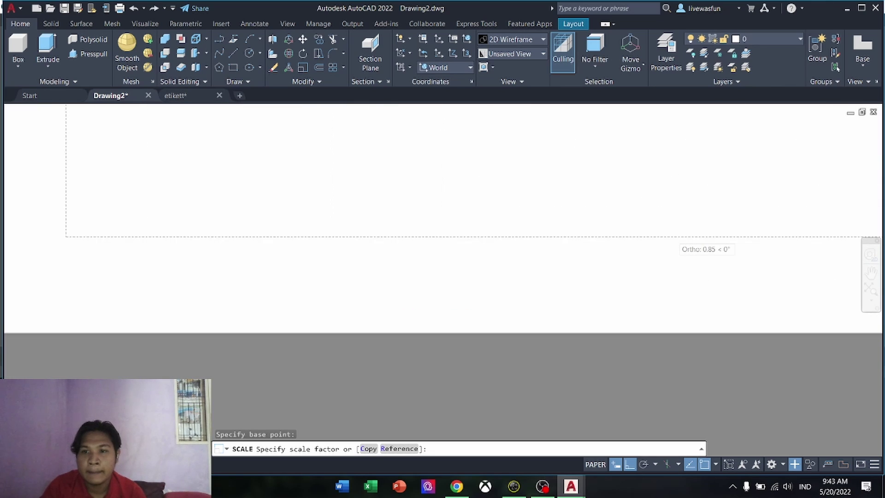
scroll(527, 240, down, 4)
scroll(599, 226, up, 3)
scroll(545, 235, down, 2)
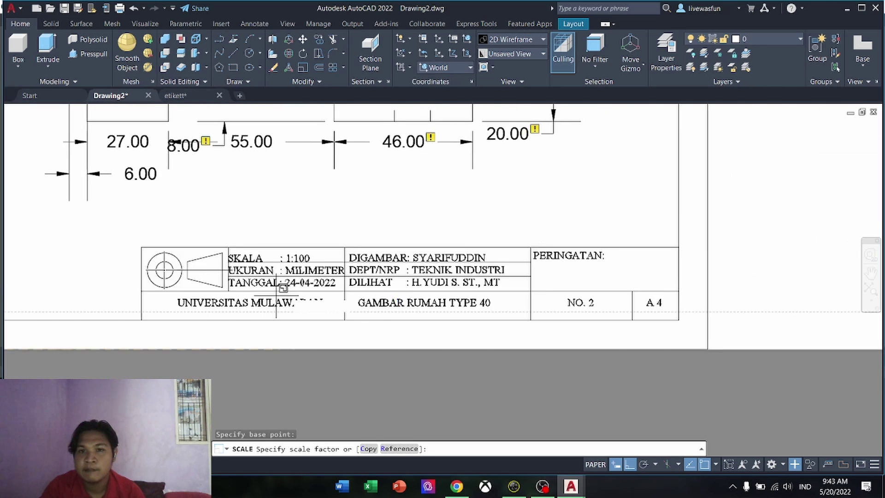
scroll(548, 233, down, 2)
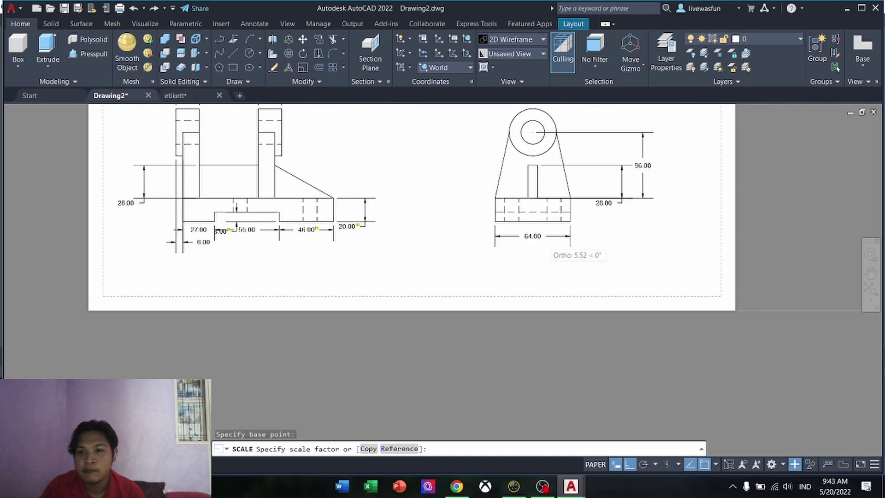
scroll(383, 254, up, 3)
scroll(380, 254, down, 1)
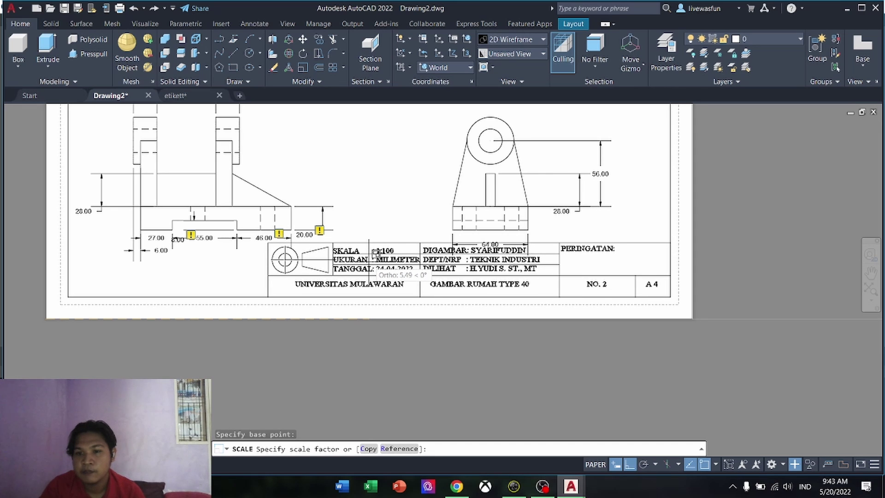
click(376, 253)
scroll(501, 277, down, 3)
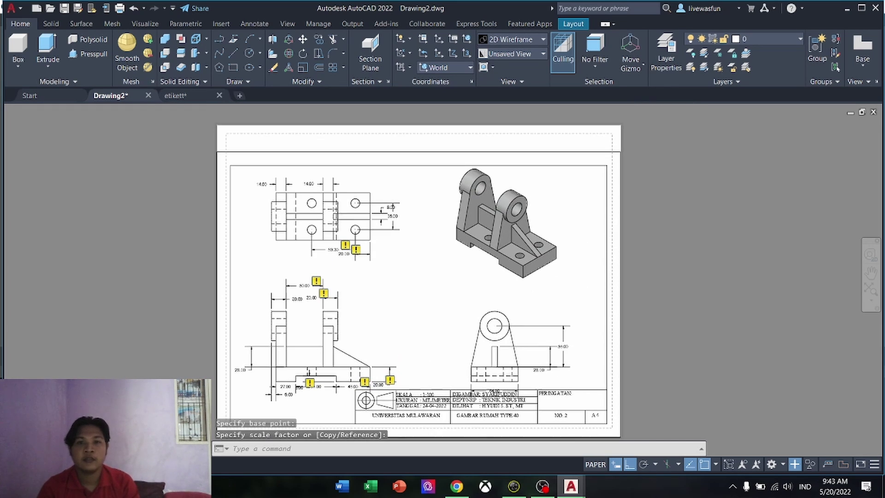
Move the front view together with its dimensions straight up about 0.5 units, clear of the title block
middle_drag(431, 317, 431, 257)
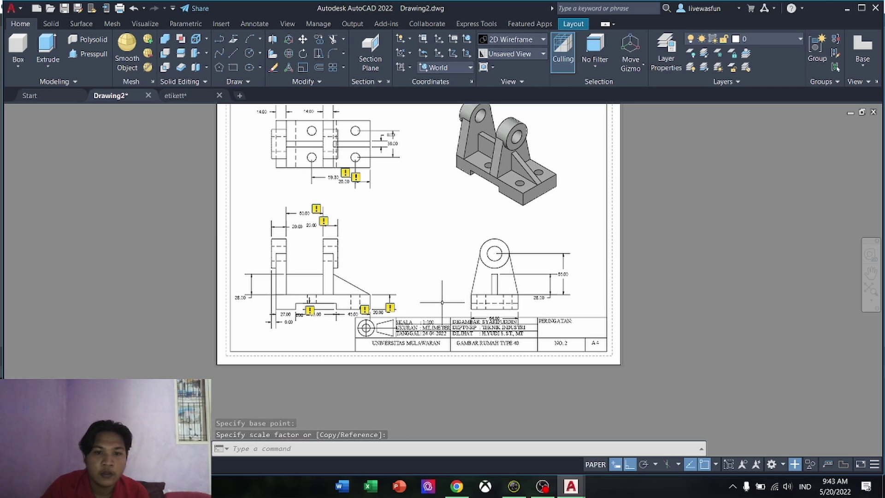
click(248, 201)
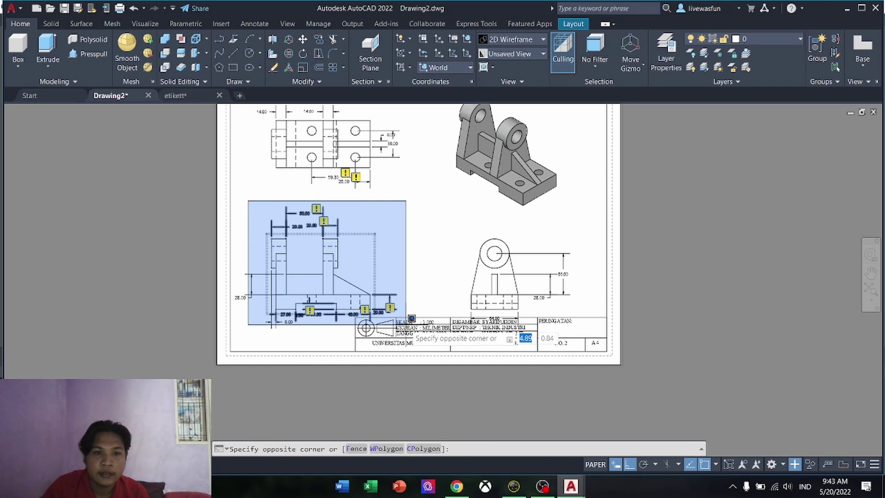
click(240, 208)
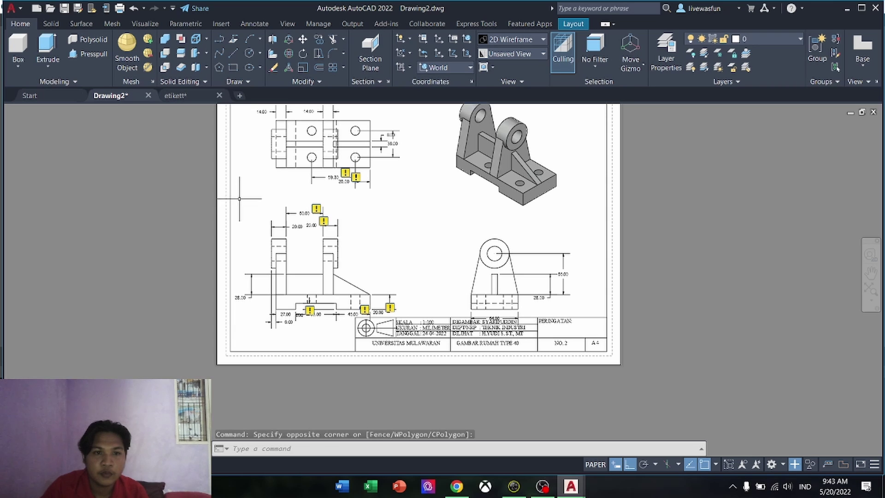
click(235, 195)
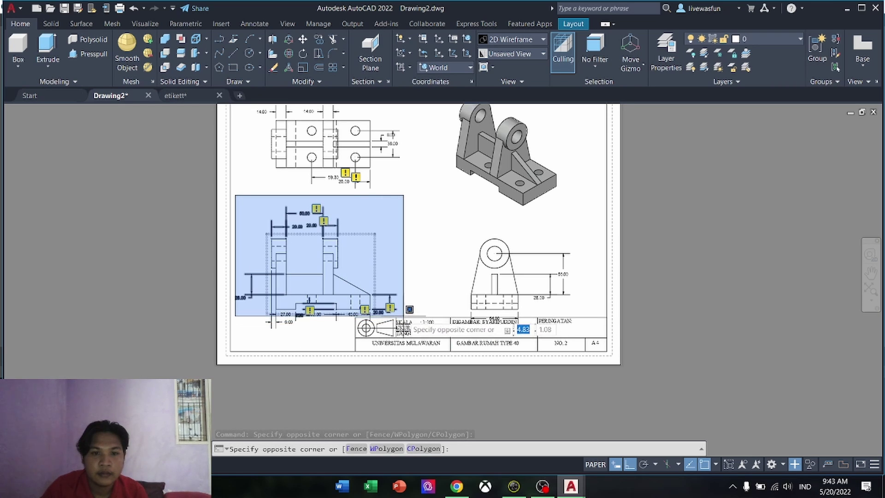
click(405, 313)
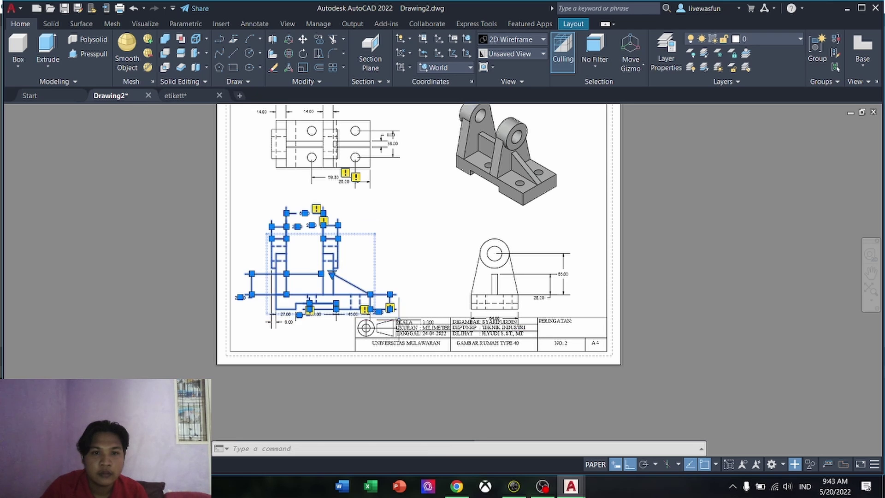
middle_drag(380, 212, 406, 241)
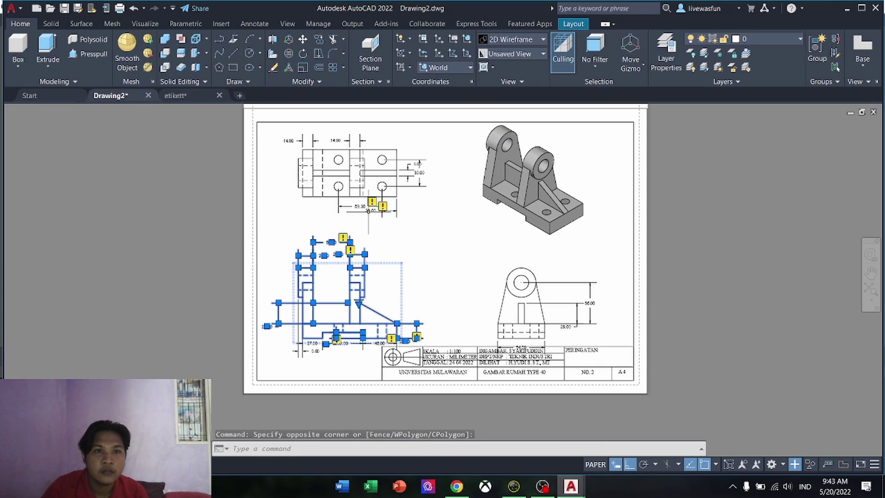
click(303, 39)
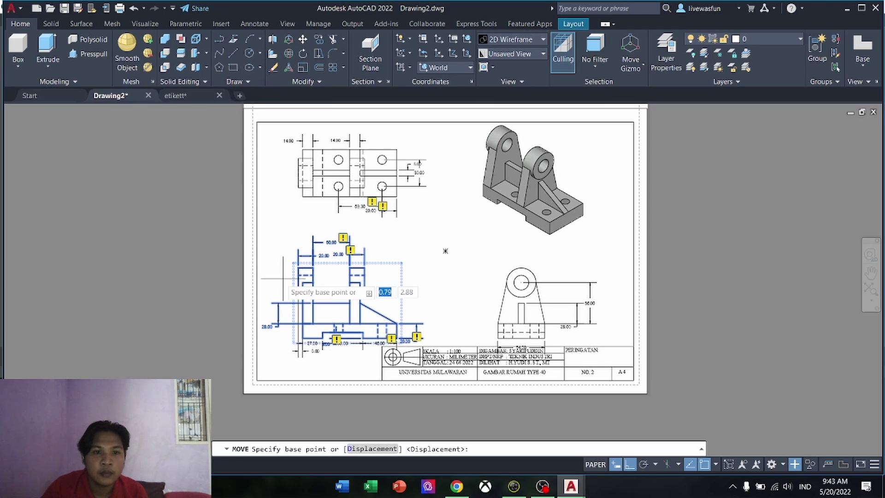
scroll(280, 281, up, 5)
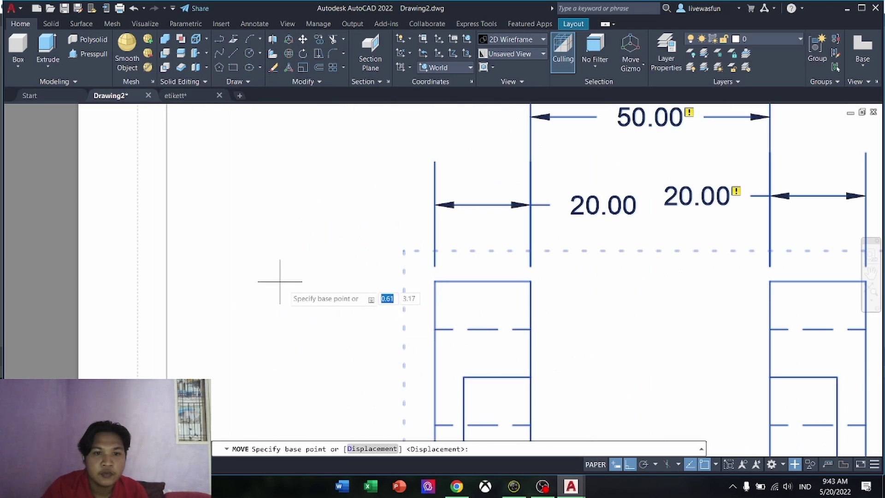
click(435, 281)
scroll(401, 191, down, 5)
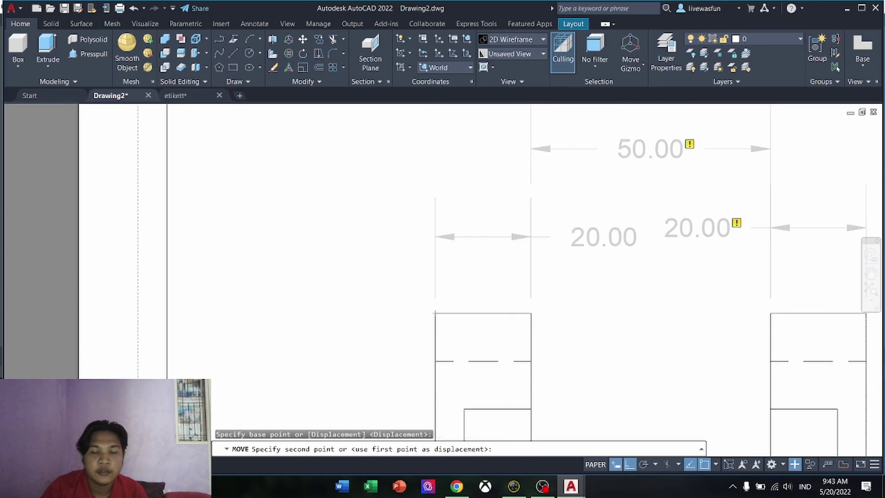
middle_drag(394, 230, 387, 239)
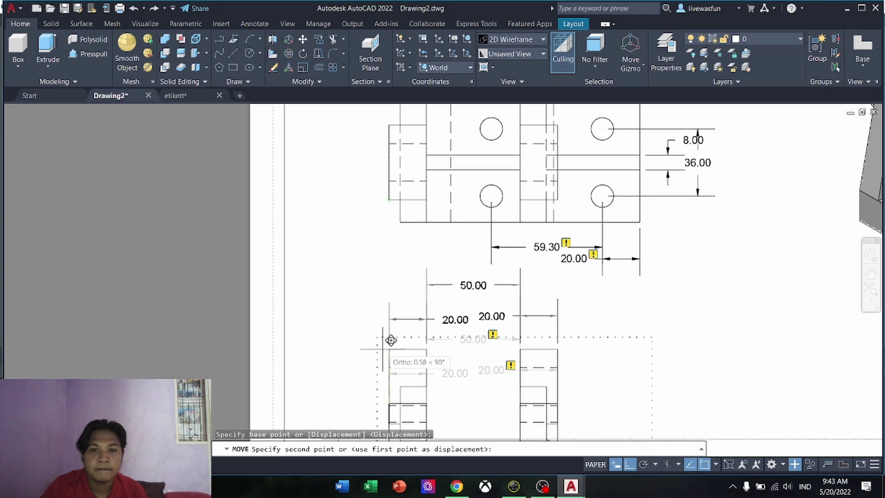
click(389, 349)
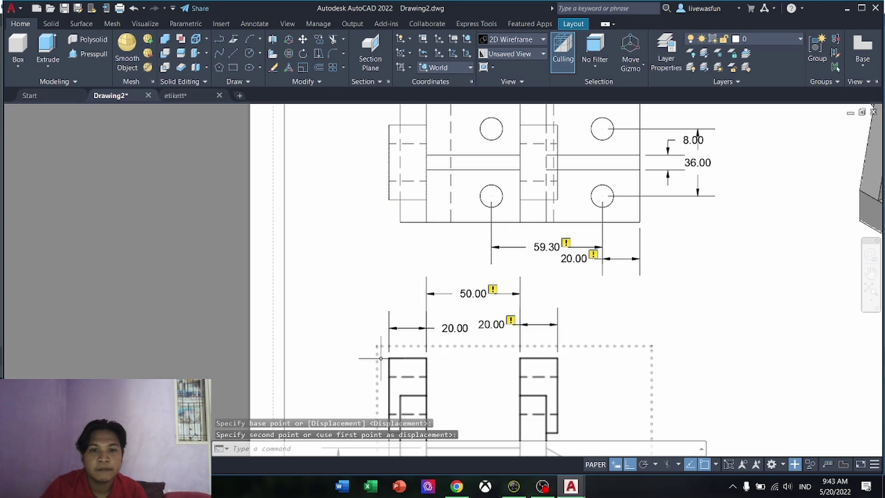
scroll(415, 360, down, 5)
scroll(450, 382, up, 3)
scroll(450, 381, up, 4)
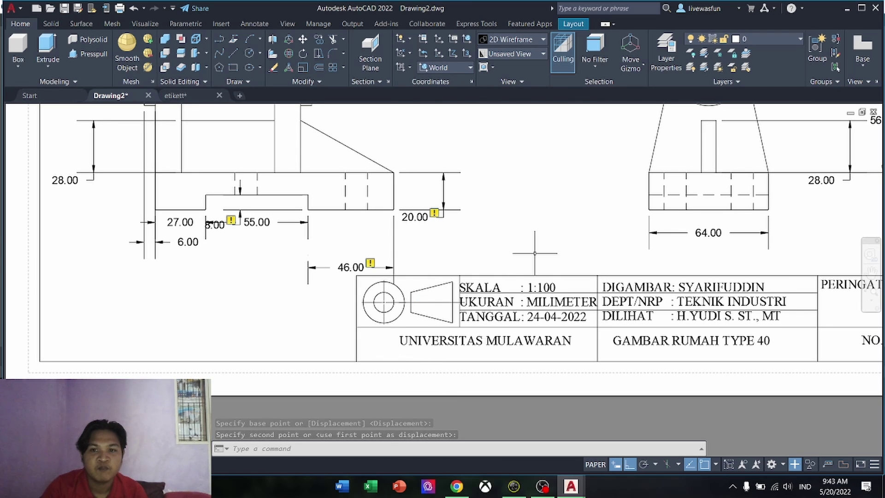
scroll(421, 306, down, 2)
scroll(476, 299, down, 3)
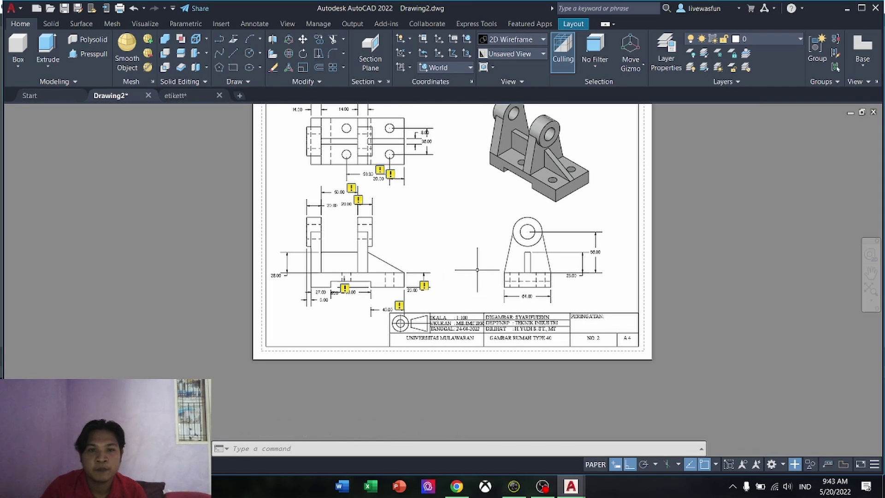
middle_drag(477, 270, 435, 312)
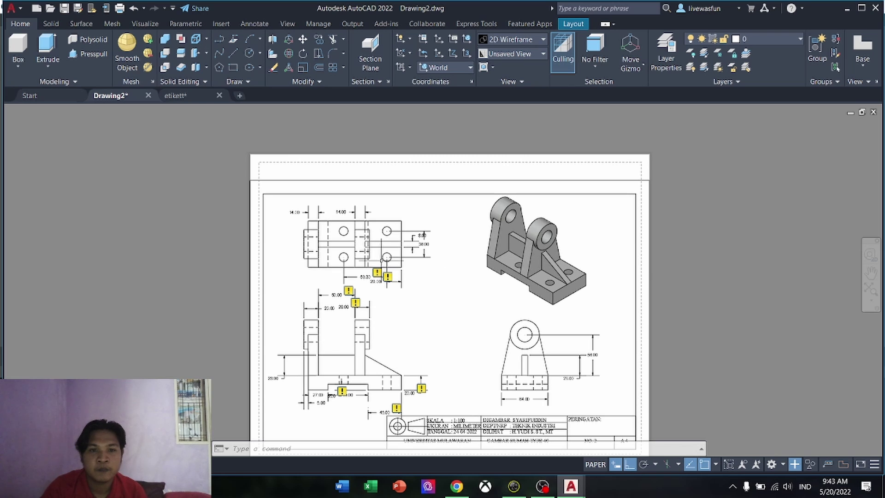
click(443, 286)
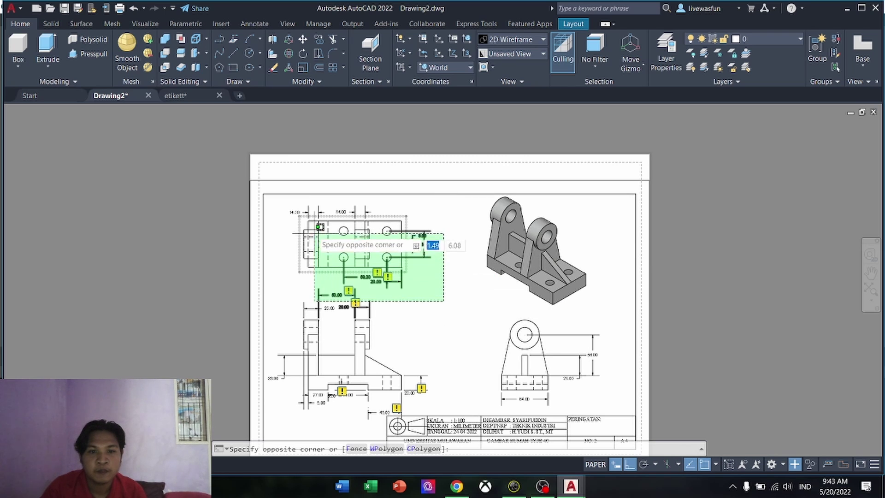
click(444, 286)
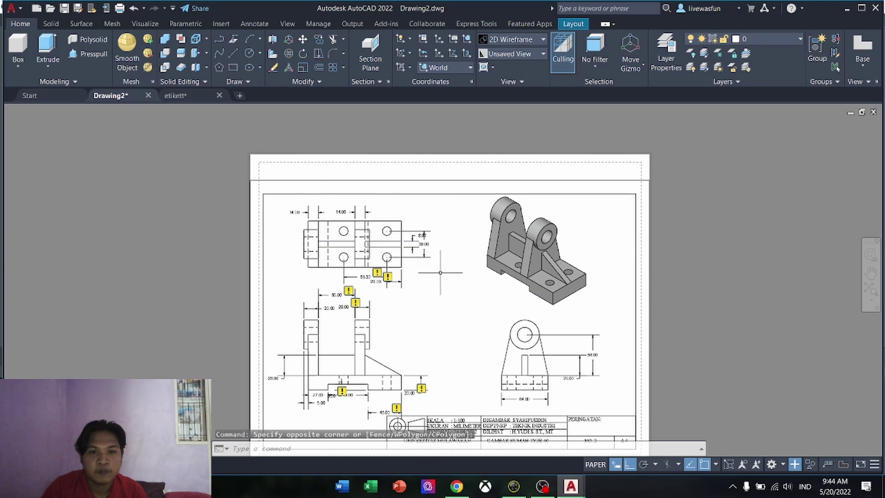
click(288, 207)
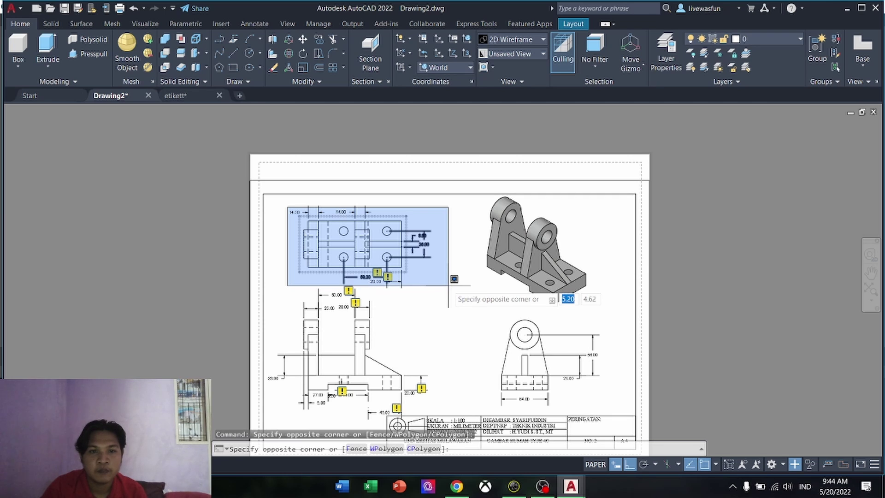
click(273, 211)
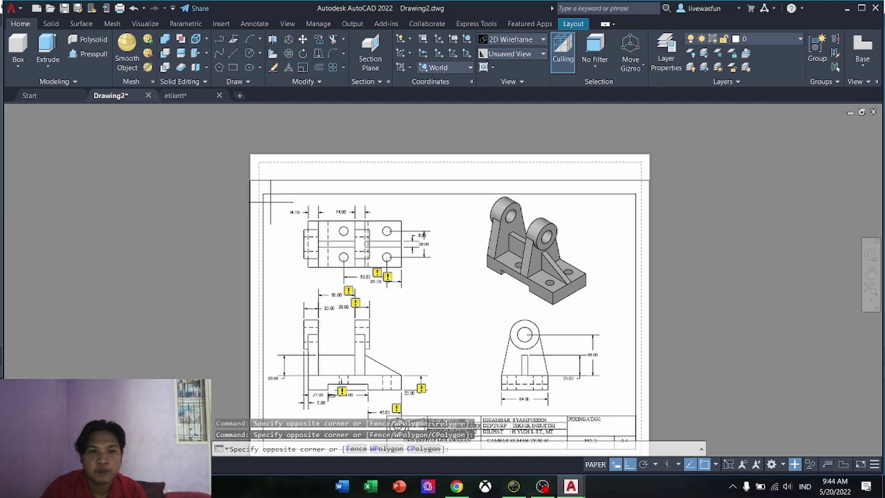
Move the top view and all its dimensions straight up about 0.3 units, close to the frame's upper edge
click(271, 201)
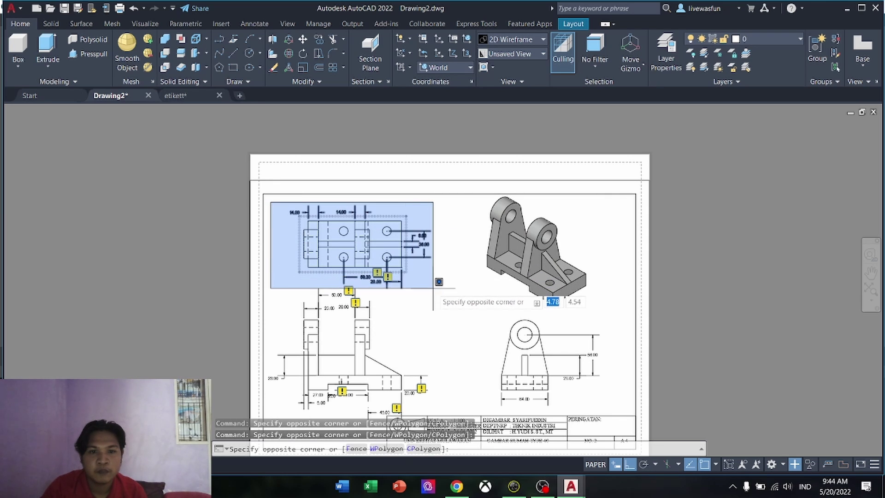
click(438, 279)
scroll(307, 244, up, 2)
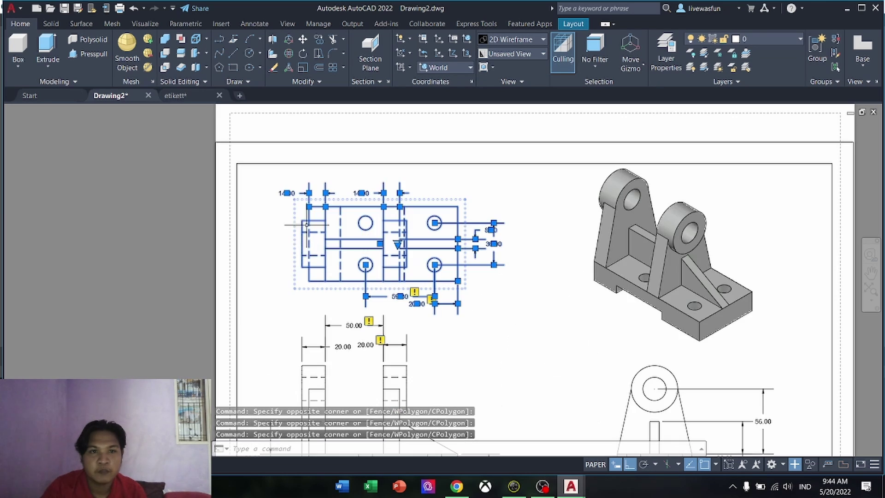
click(303, 39)
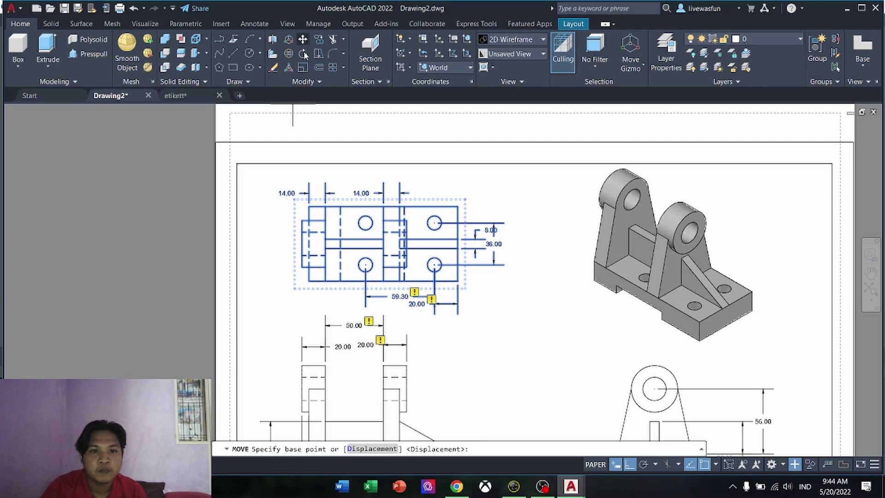
click(302, 267)
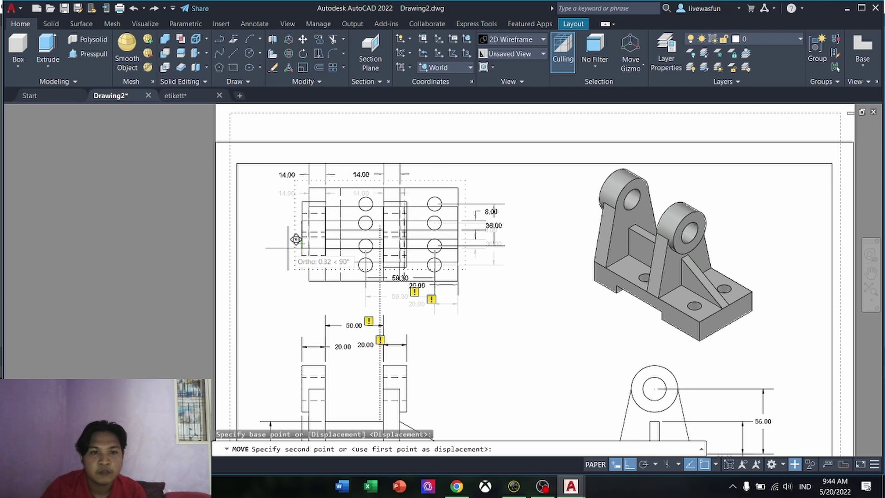
click(295, 239)
Move the front view and its dimensions straight up about another 0.28 units, using the upper-left end of the left lug as base point
scroll(422, 284, down, 2)
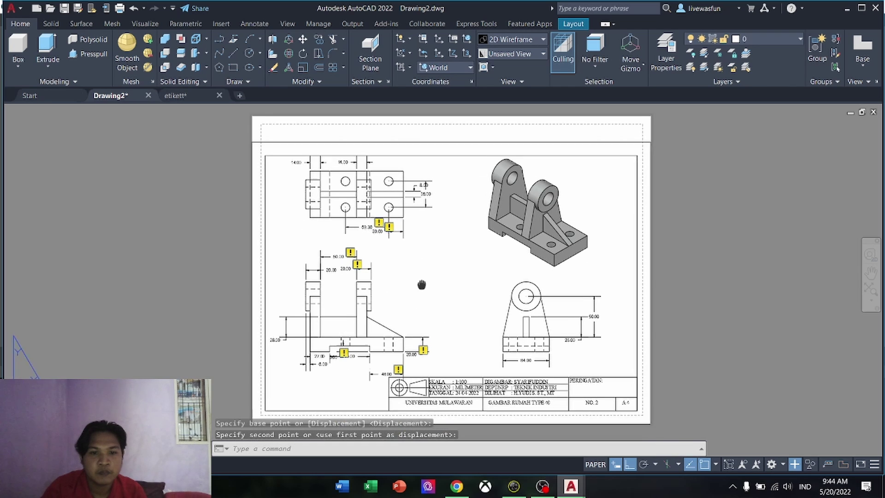
middle_drag(421, 284, 423, 278)
mouse_move(427, 350)
mouse_down()
mouse_move(328, 336)
mouse_move(277, 304)
mouse_move(277, 268)
mouse_move(294, 282)
mouse_up()
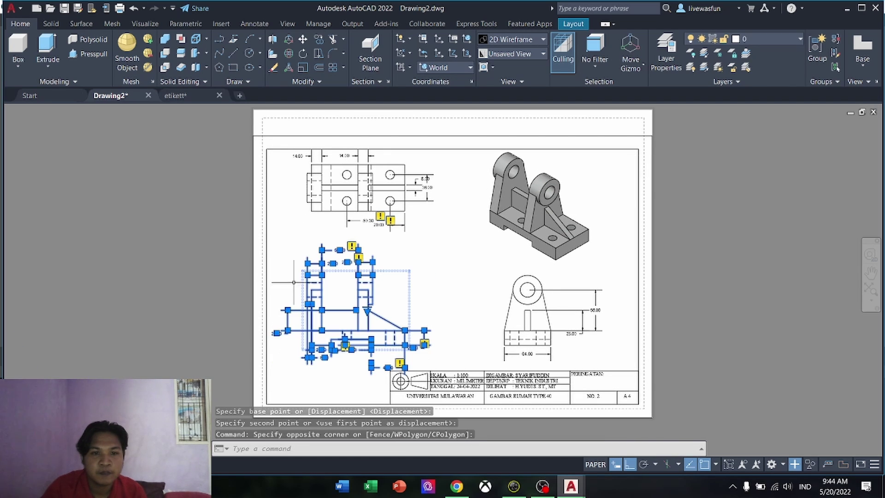
click(303, 41)
scroll(307, 276, up, 6)
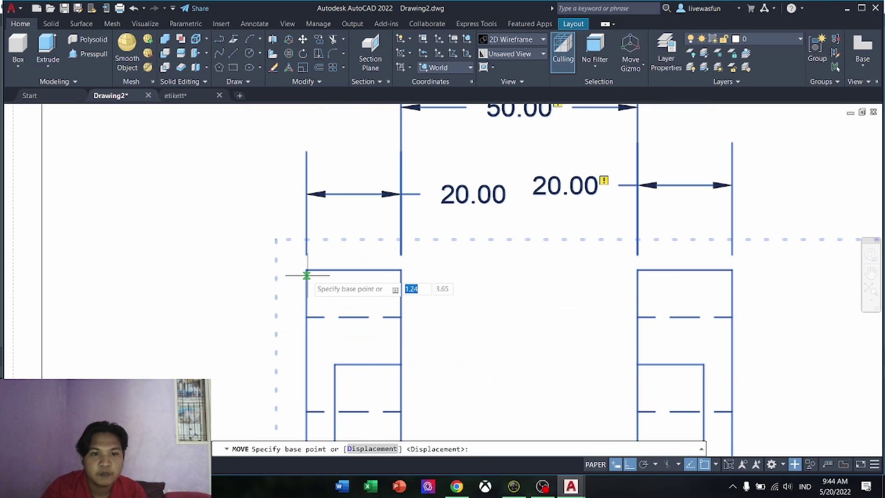
click(307, 275)
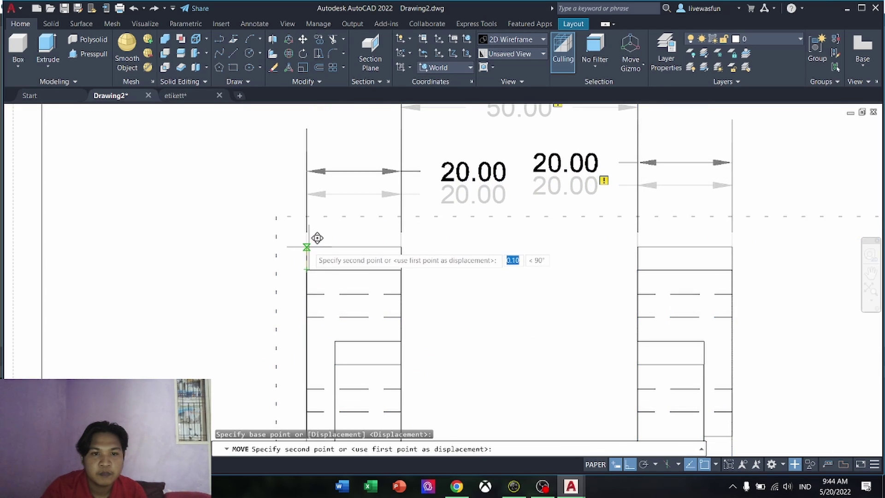
scroll(316, 233, down, 2)
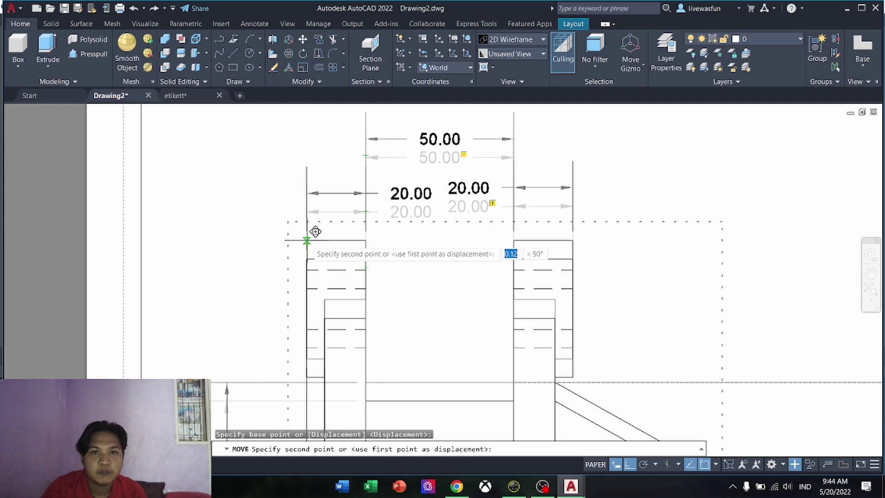
scroll(315, 232, down, 2)
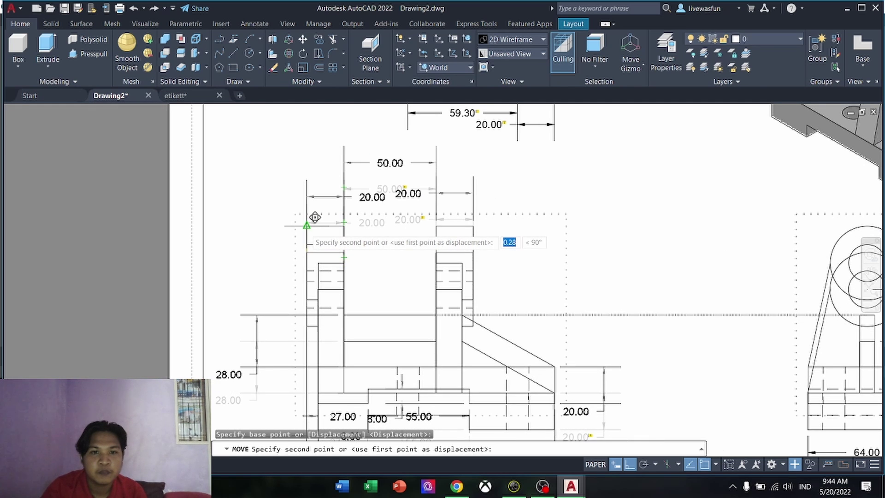
click(312, 218)
Lower the dimension line of the top view's right-hand 14.00 dimension so it sits closer to the part outline, inside the frame
middle_drag(688, 300, 444, 263)
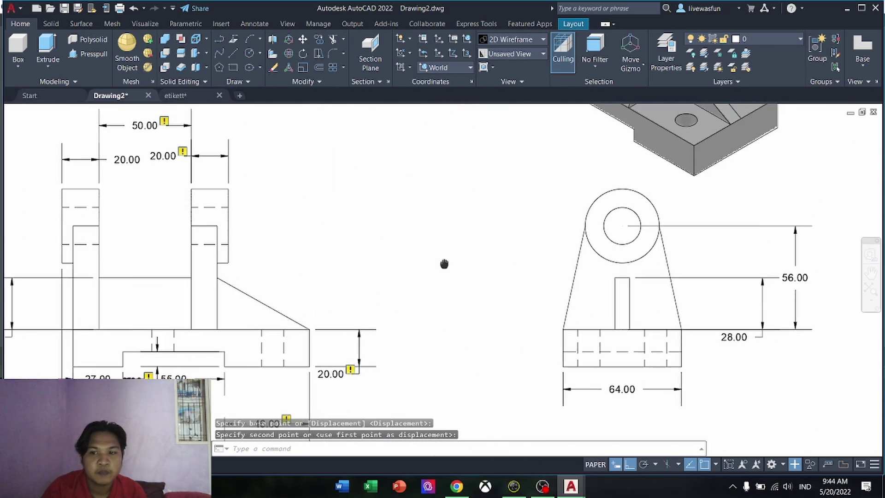
scroll(444, 263, down, 2)
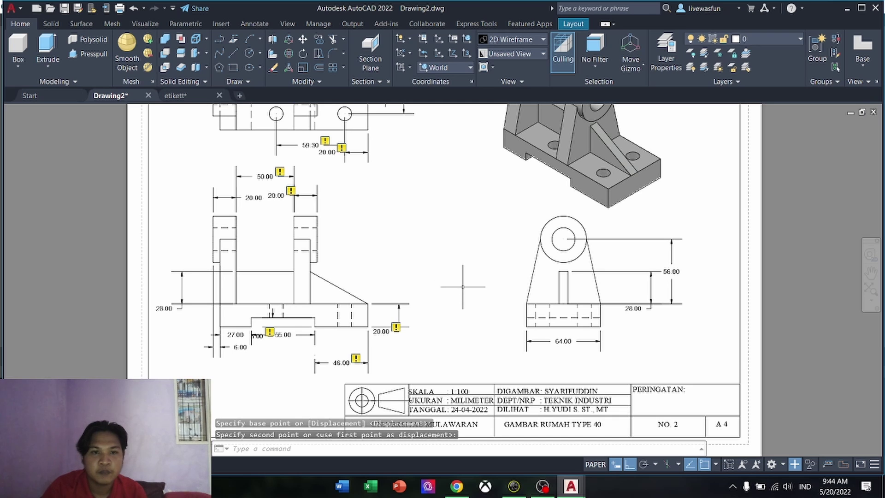
scroll(463, 287, down, 2)
middle_drag(457, 247, 428, 284)
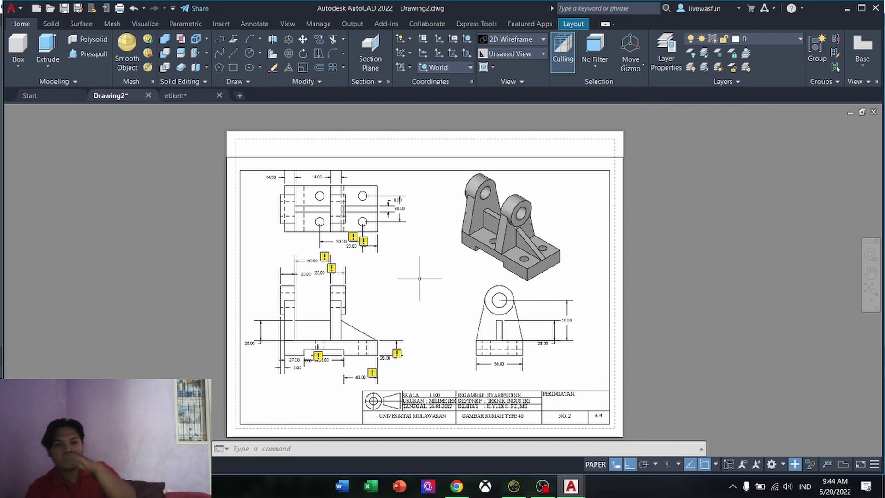
scroll(420, 278, up, 3)
middle_drag(344, 255, 501, 401)
scroll(326, 285, up, 1)
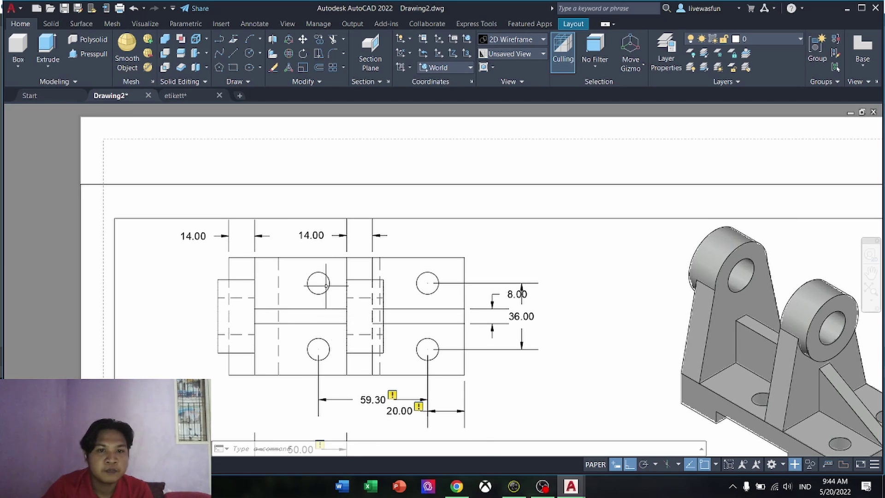
click(374, 236)
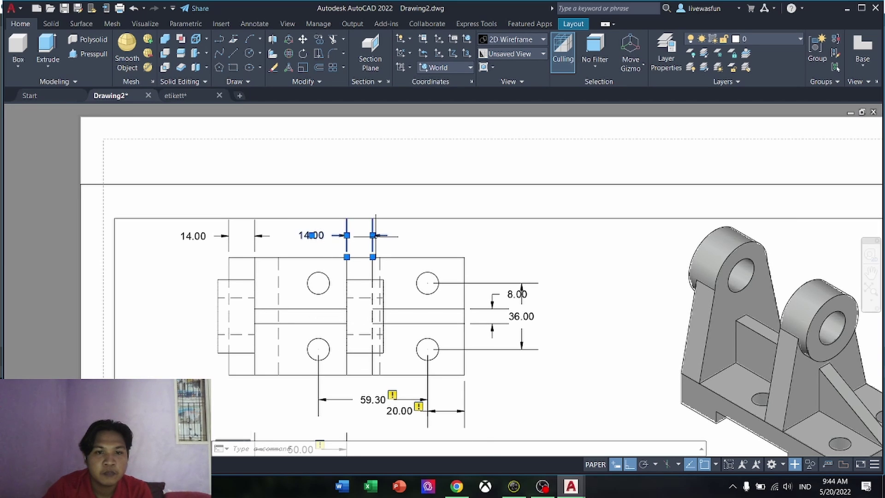
click(347, 235)
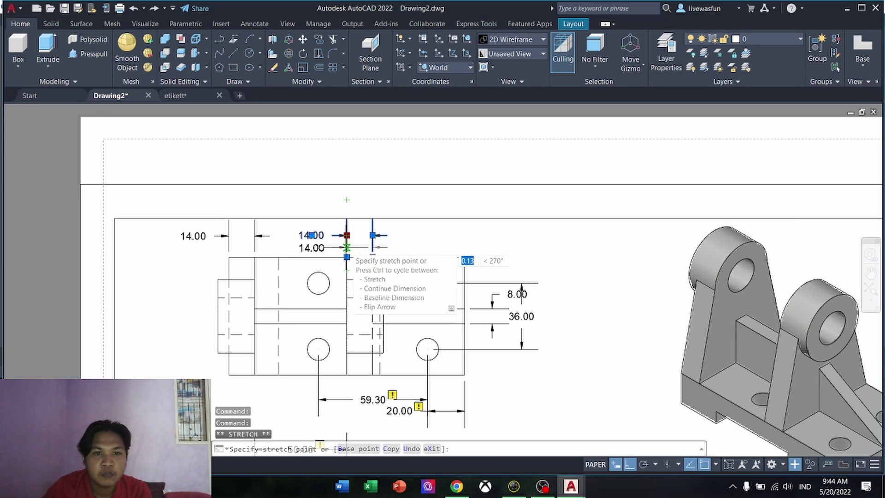
click(346, 245)
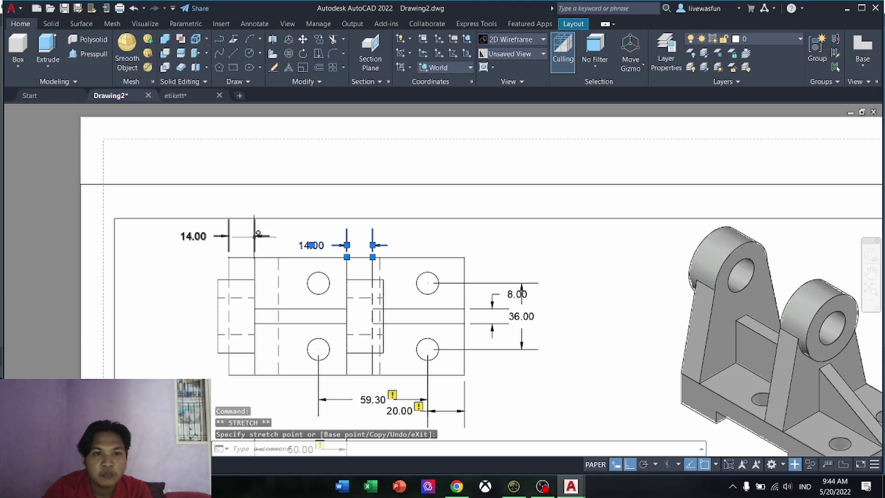
Lower the dimension line of the top view's left-hand 14.00 dimension closer to the part outline, roughly level with the neighbouring 14.00 dimension
click(255, 235)
click(228, 235)
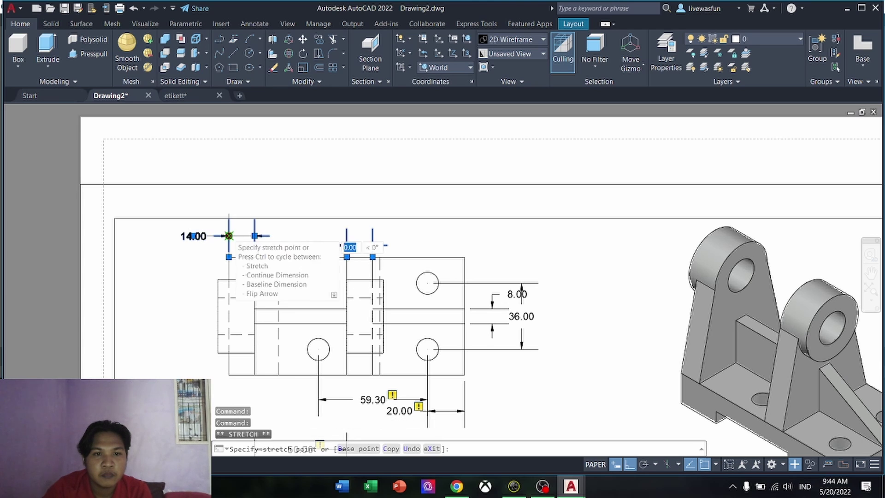
click(229, 243)
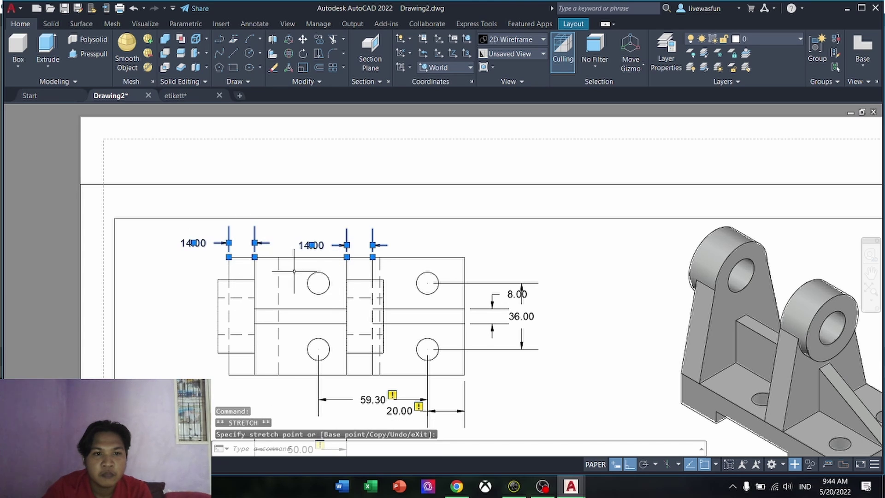
click(489, 251)
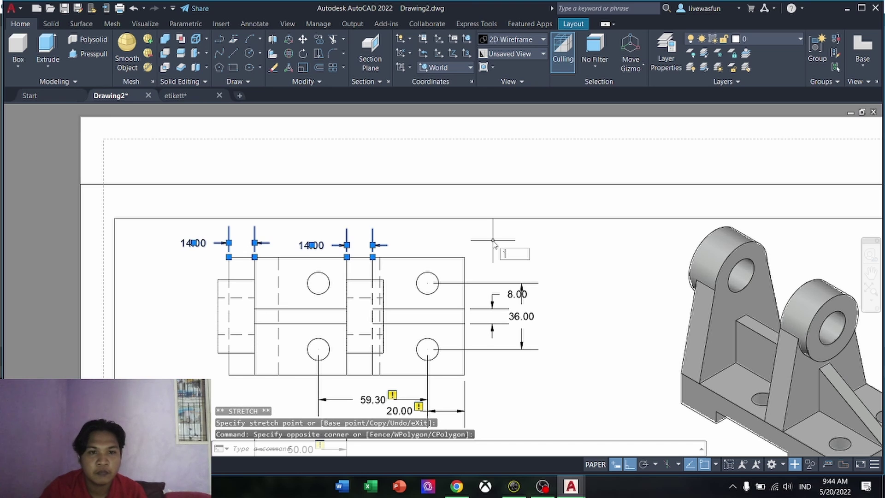
click(458, 240)
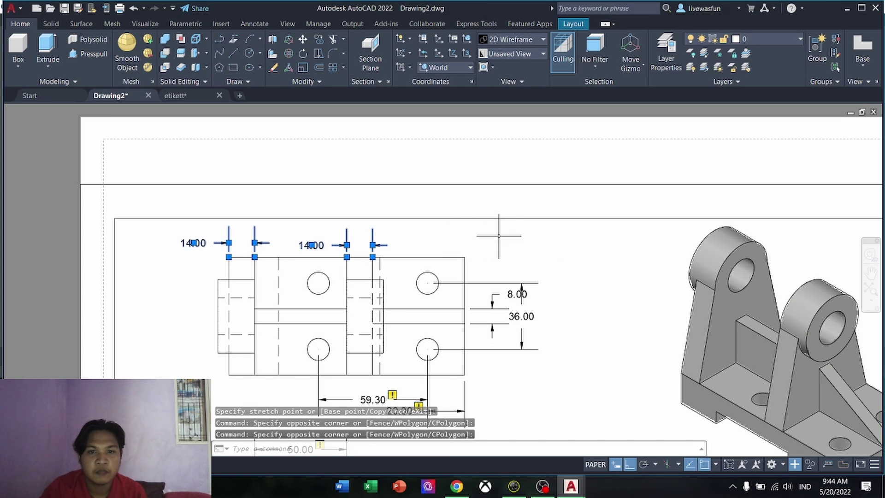
key(Escape)
Replace the drawing title in the title block with PROYEKSI AMERIKA
scroll(523, 258, down, 3)
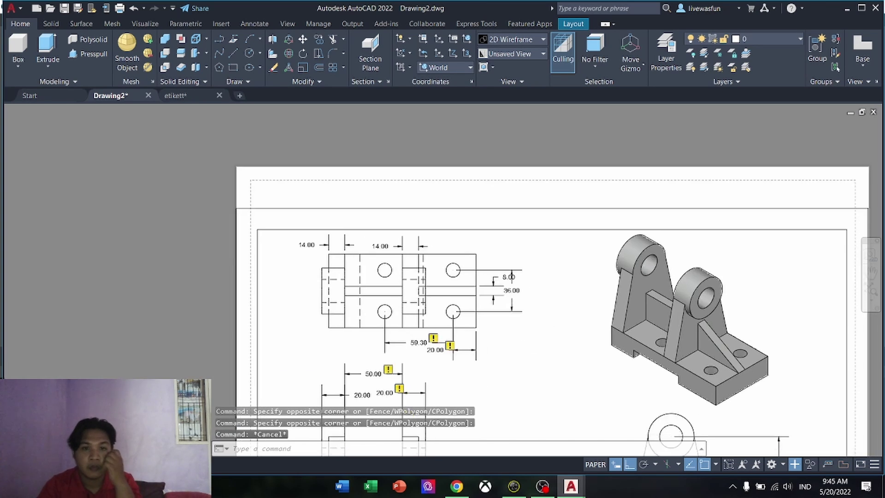
middle_drag(524, 279, 476, 207)
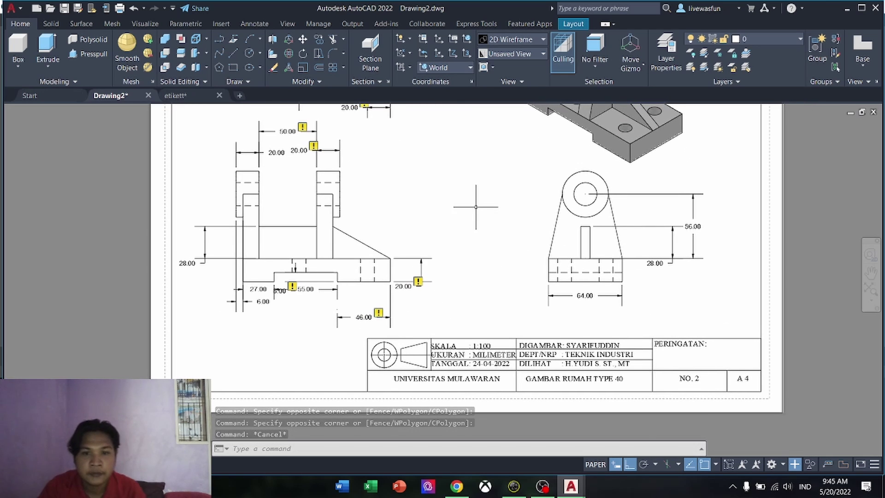
click(612, 383)
double_click(588, 380)
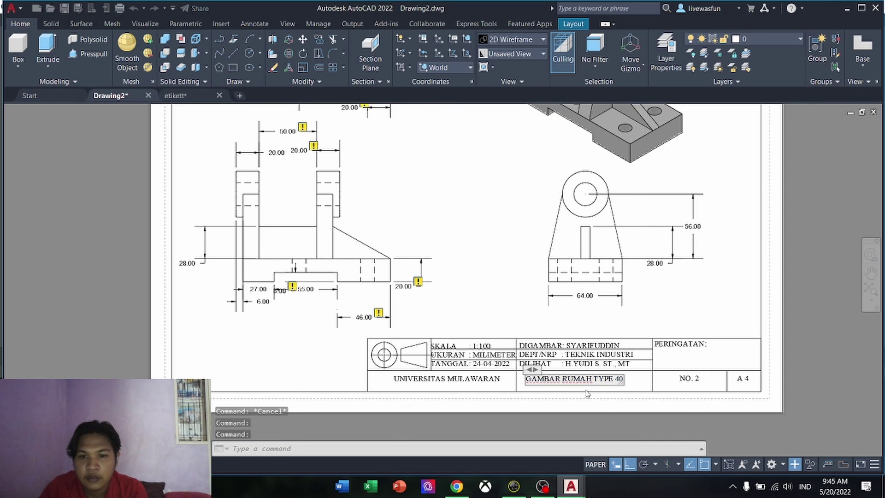
drag(622, 379, 550, 384)
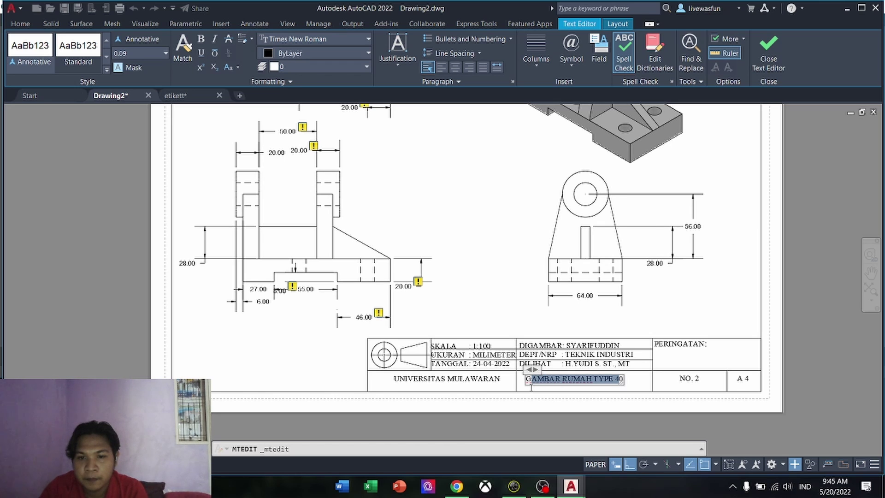
key(BackSpace)
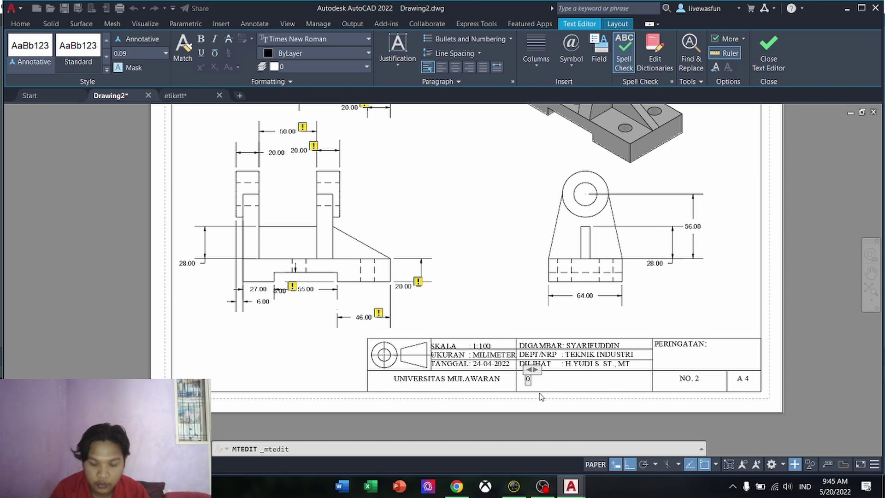
text(PROYE)
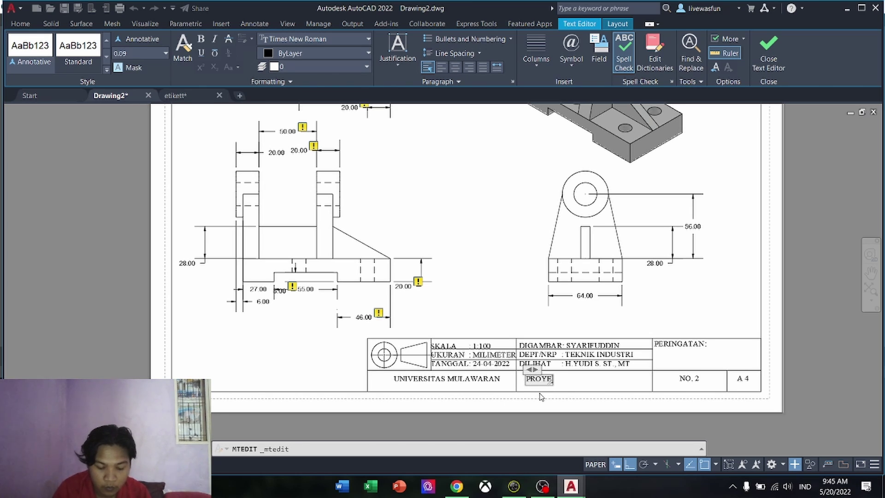
text(KSI AMERIKA)
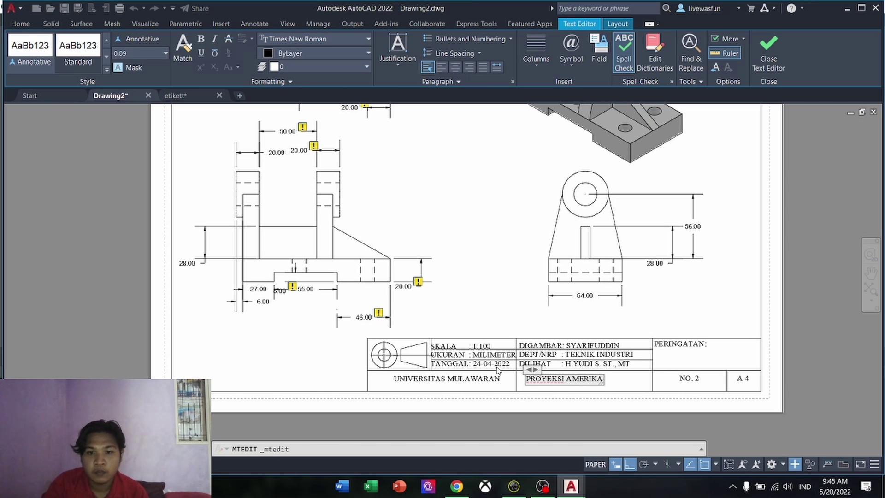
click(484, 349)
Set the scale (SKALA) to 1:1 and the date (TANGGAL) to 19-05-2022 in the title block text
click(489, 346)
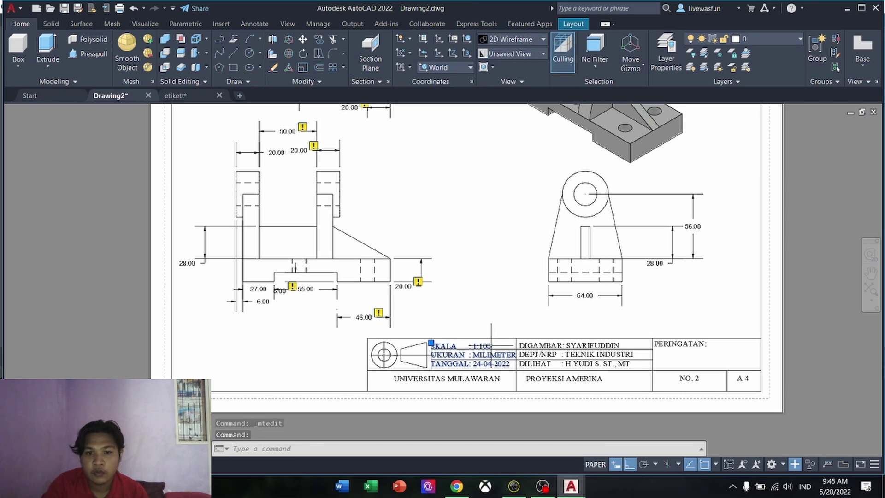
double_click(492, 346)
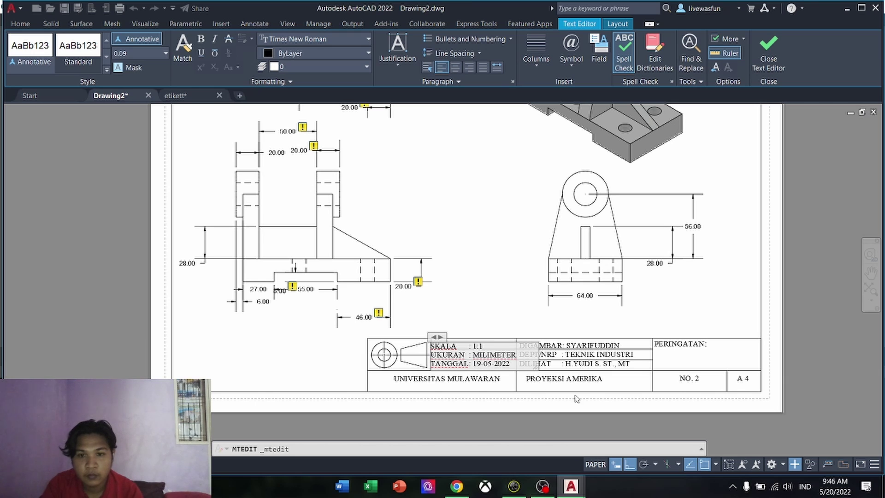
click(610, 379)
click(613, 384)
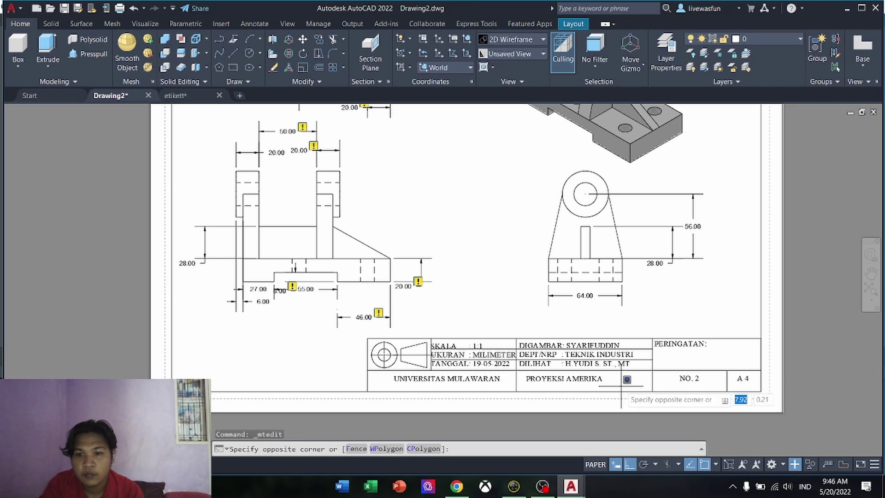
click(635, 378)
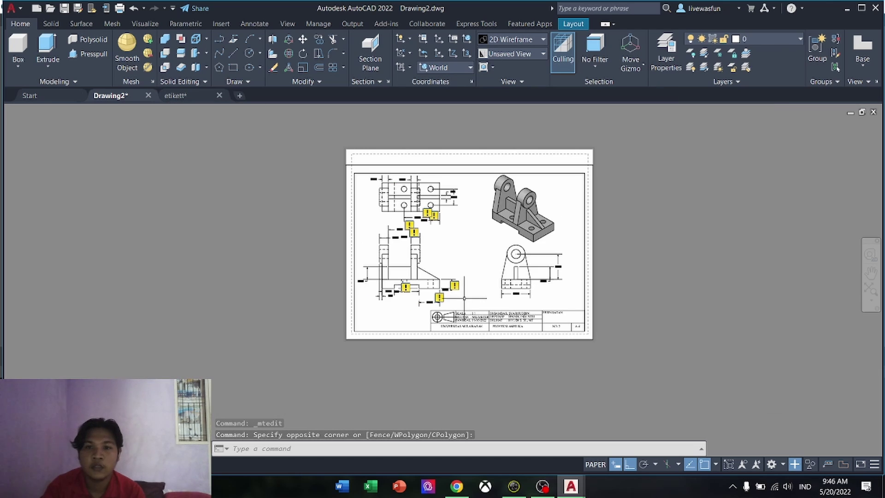
Start a single-sheet plot of the layout using DWG To PDF.pc3 and ISO full bleed A4 (297.00 x 210.00 MM) paper
scroll(484, 277, down, 4)
scroll(447, 259, up, 3)
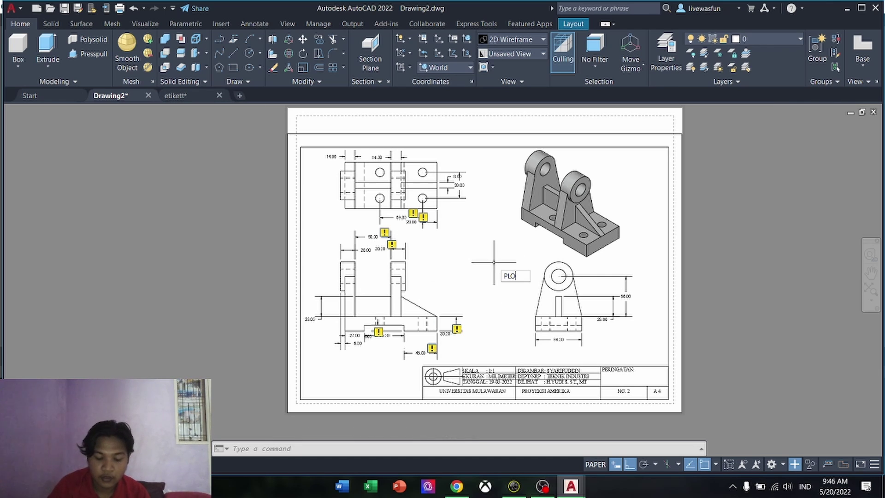
text(T)
key(Return)
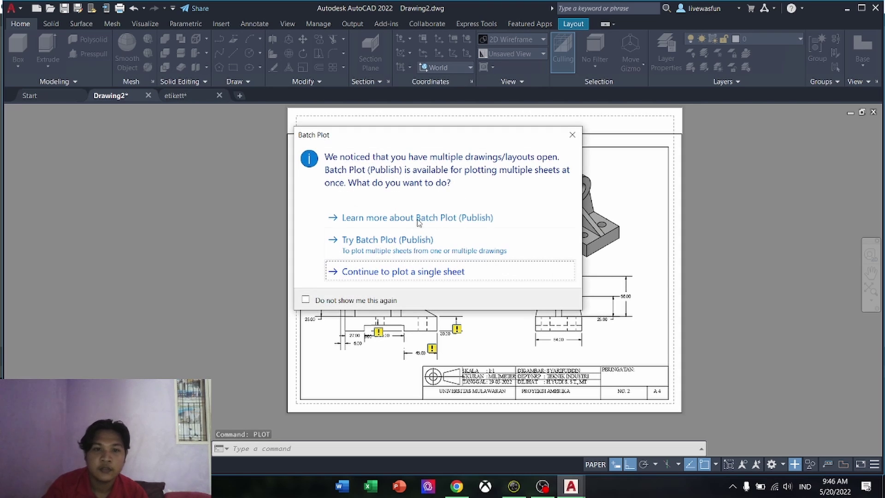
click(385, 272)
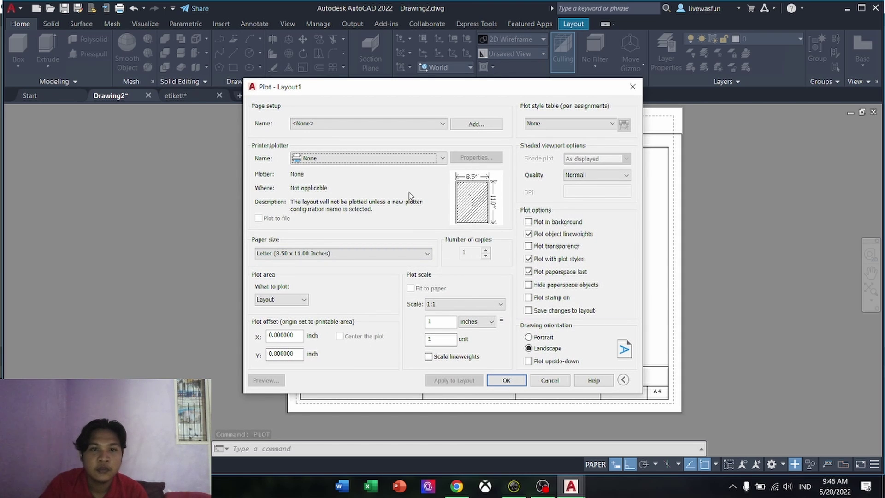
click(369, 158)
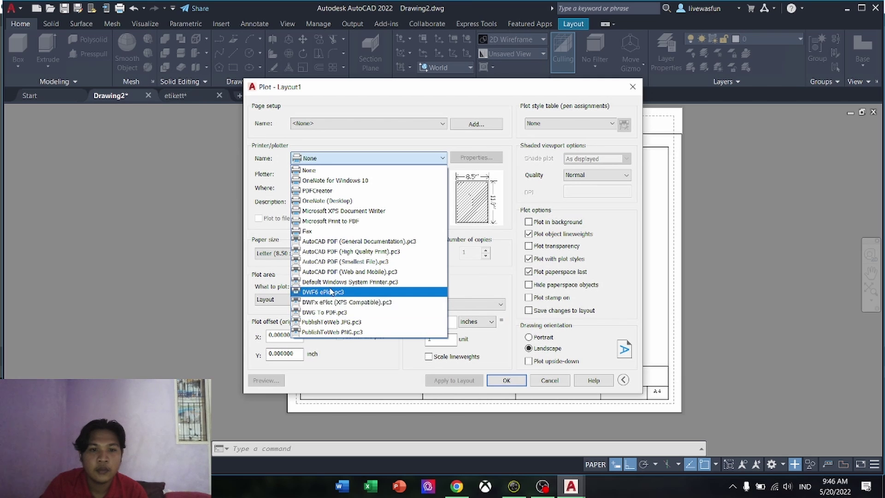
click(324, 312)
click(339, 253)
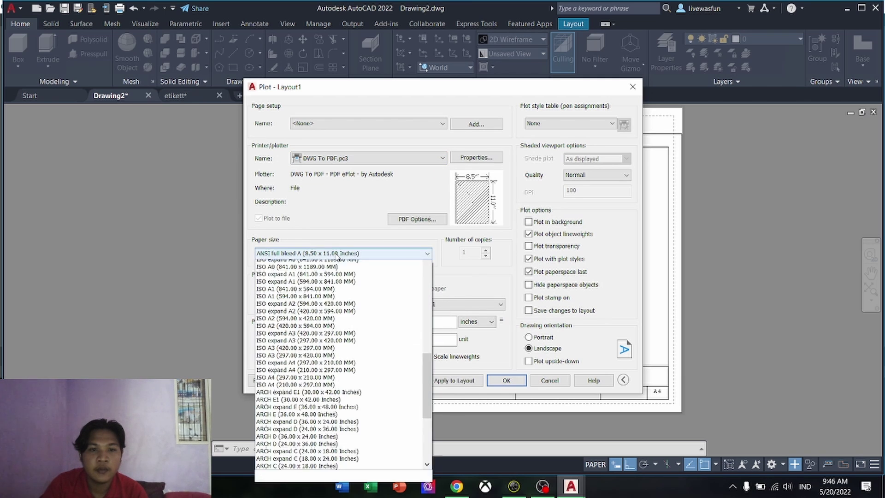
scroll(298, 359, up, 10)
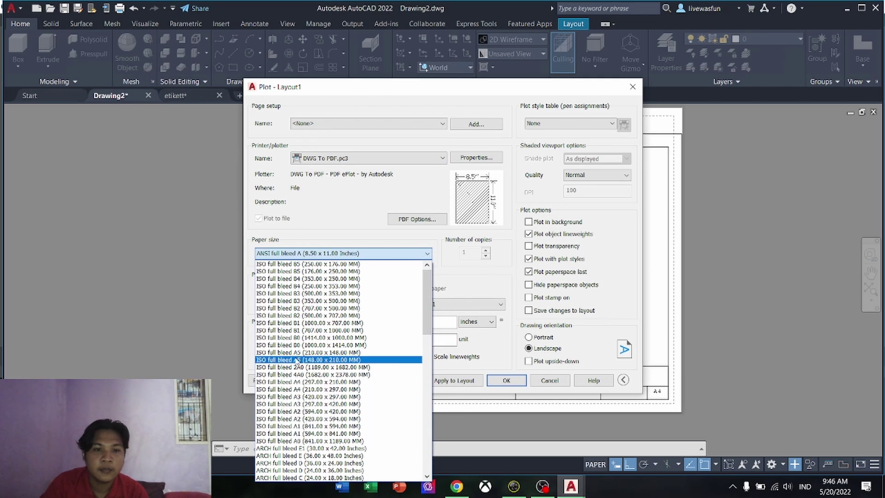
click(299, 381)
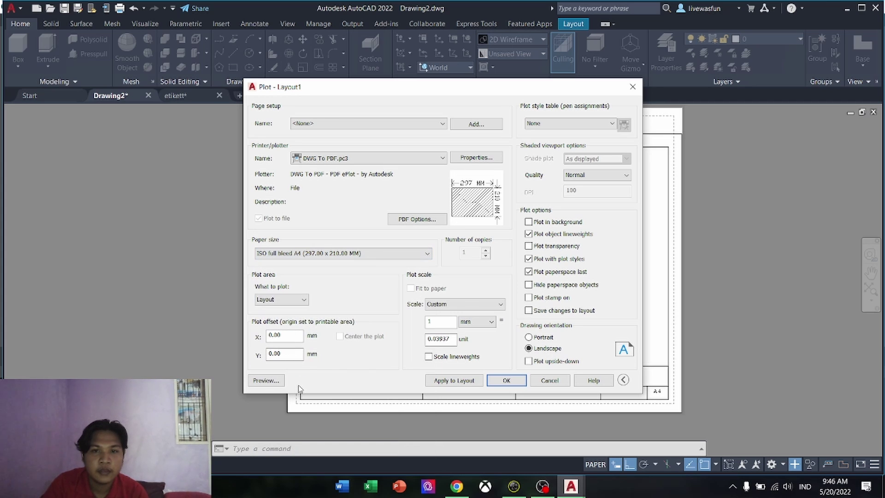
Define the plot area as a window from the outer border's upper-left corner to its lower-right corner, and fit the plot to the paper
click(299, 301)
click(277, 325)
click(282, 300)
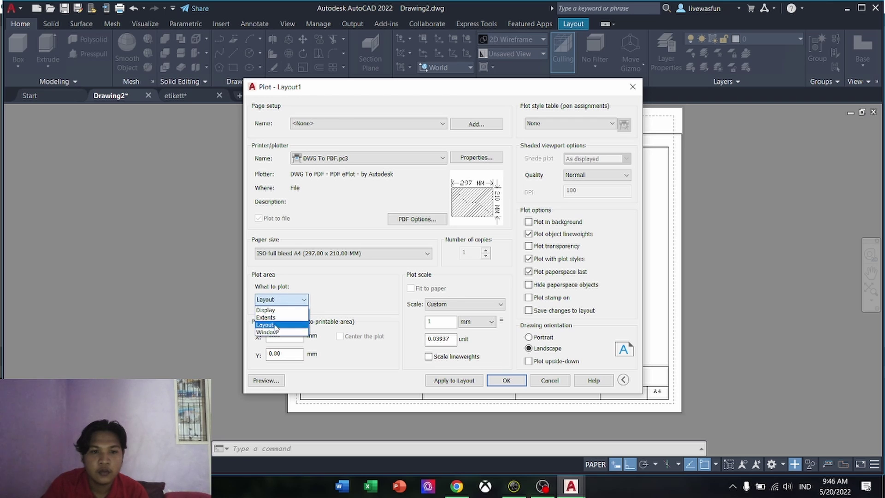
click(268, 332)
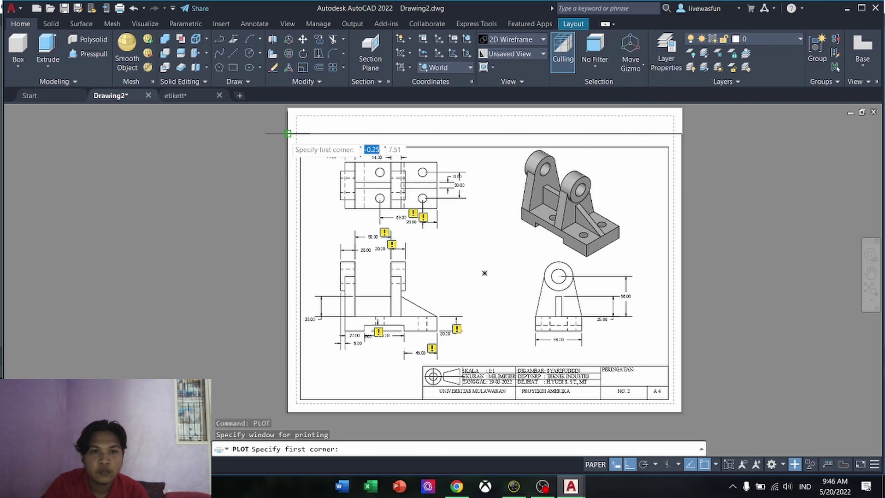
click(287, 134)
click(682, 412)
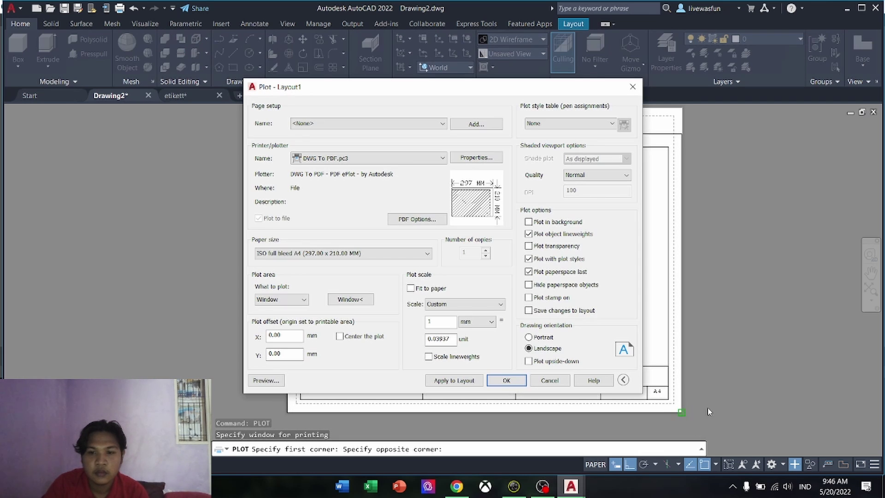
click(465, 307)
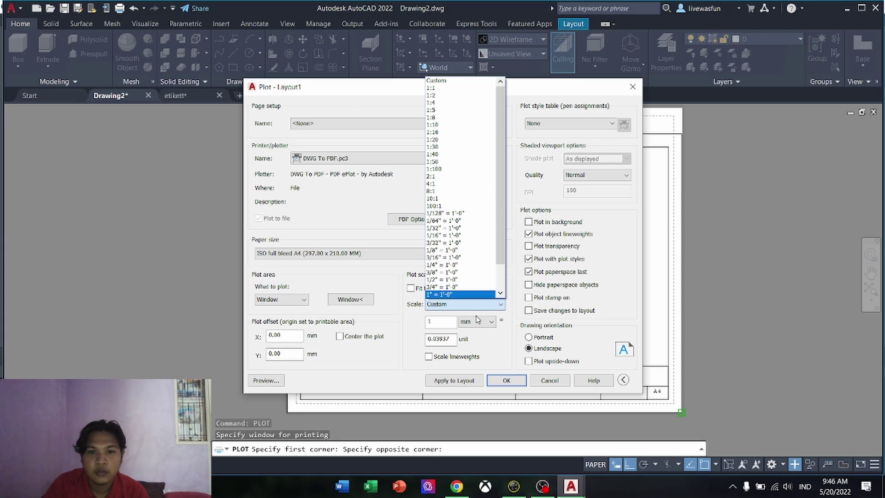
click(411, 288)
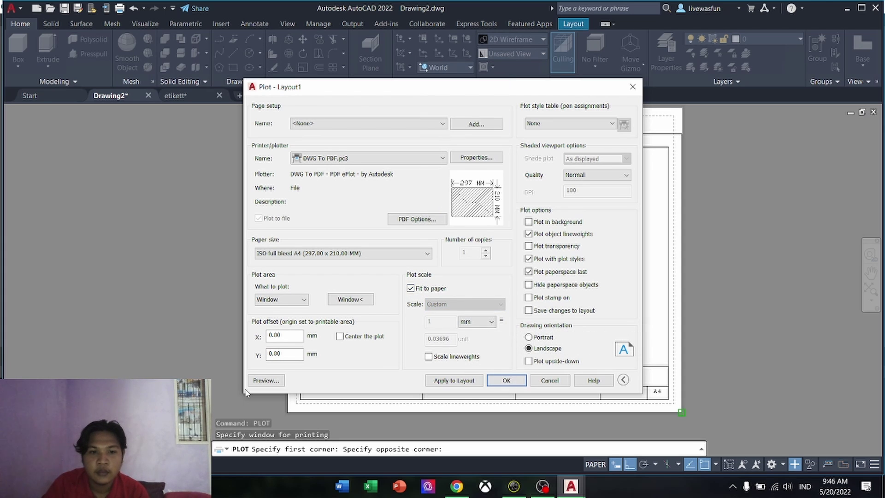
Preview the plot and save it as Drawing2-Layout1.pdf in the Documents folder
click(266, 380)
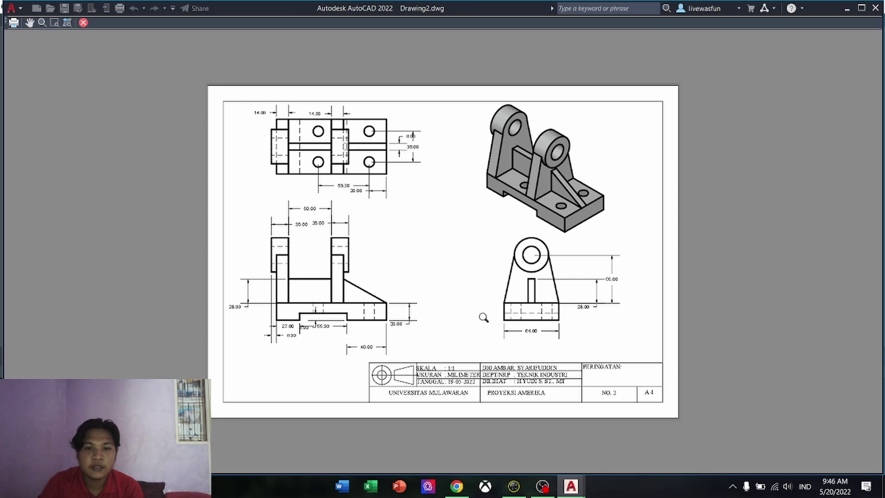
click(14, 23)
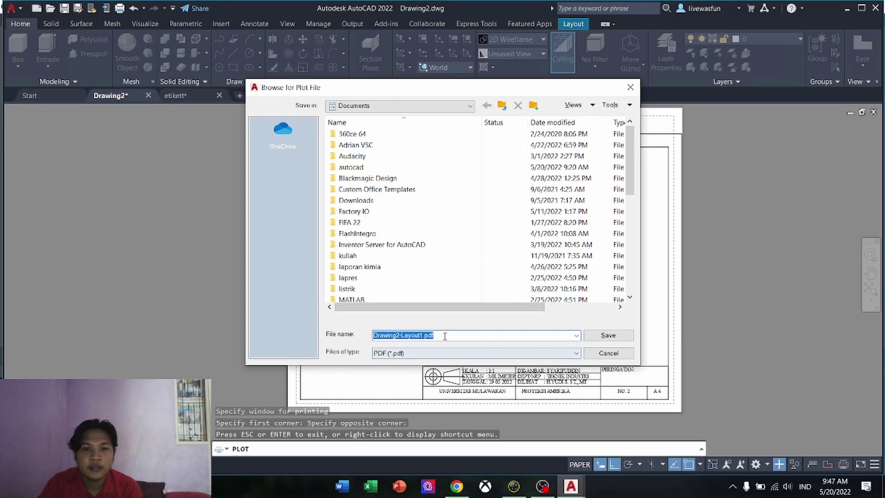
click(609, 340)
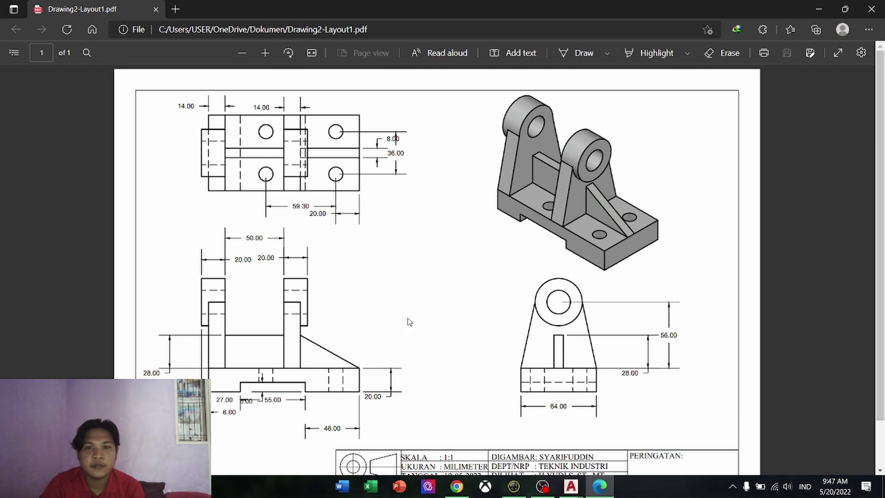
Check the views, dimensions and title block in the plotted PDF
scroll(463, 323, down, 1)
scroll(466, 340, up, 1)
scroll(466, 341, down, 1)
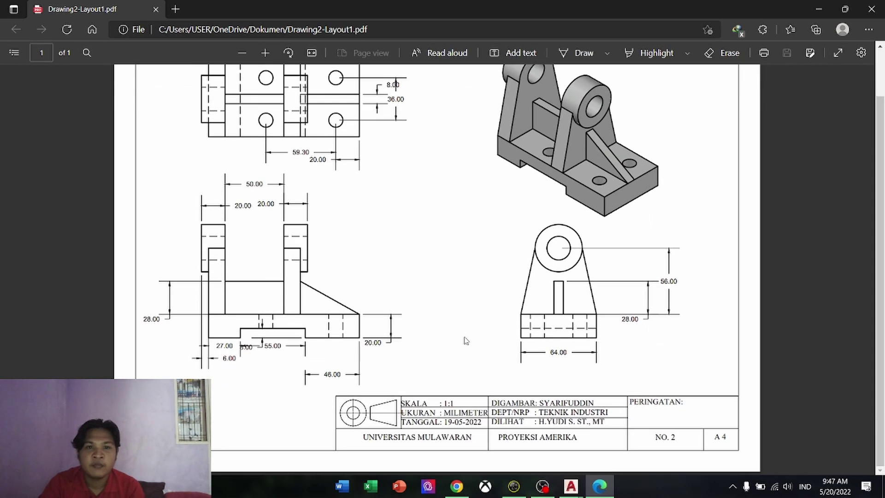
scroll(466, 341, up, 1)
scroll(468, 338, down, 1)
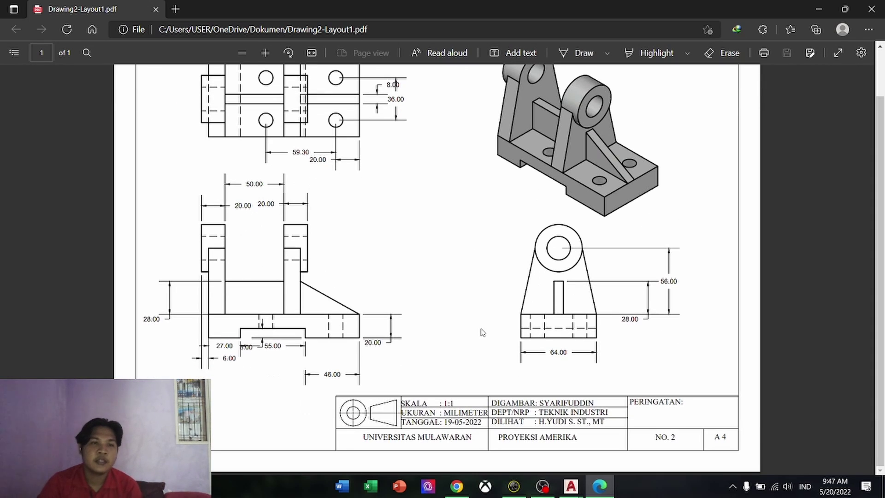
scroll(473, 321, up, 1)
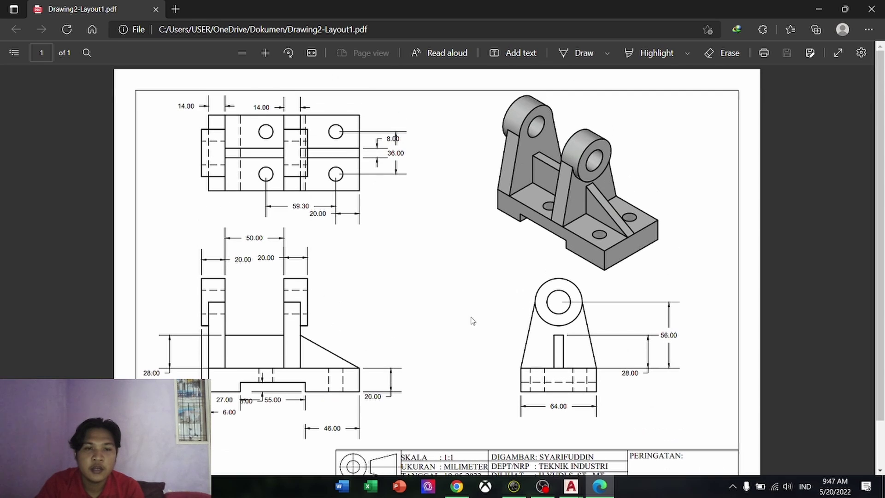